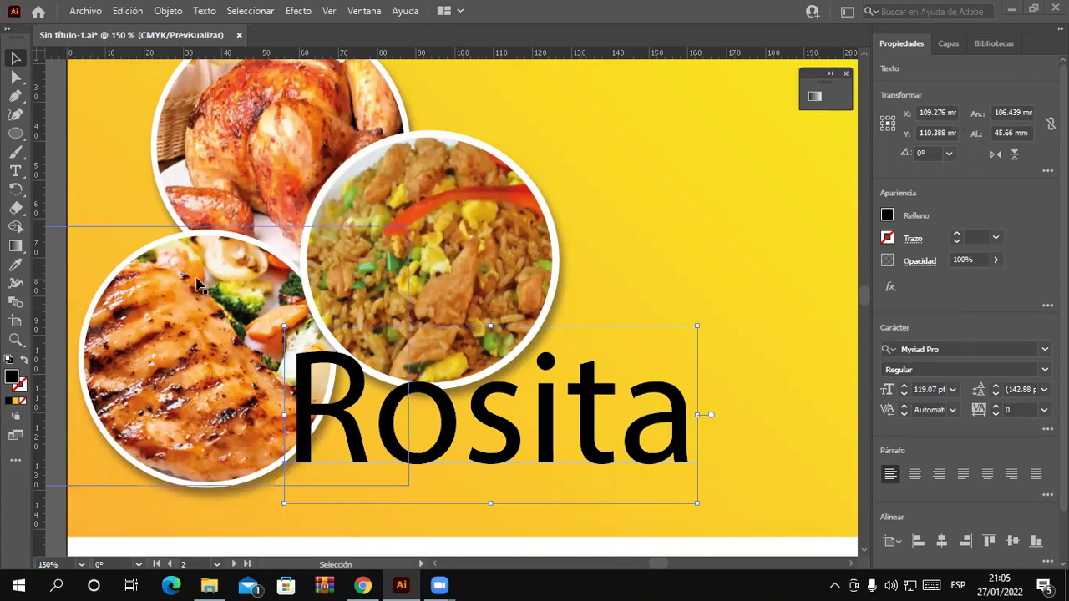
# - Give the Rosita text a linear gradient fill and shift it slightly up and left
pyautogui.click(815, 99)
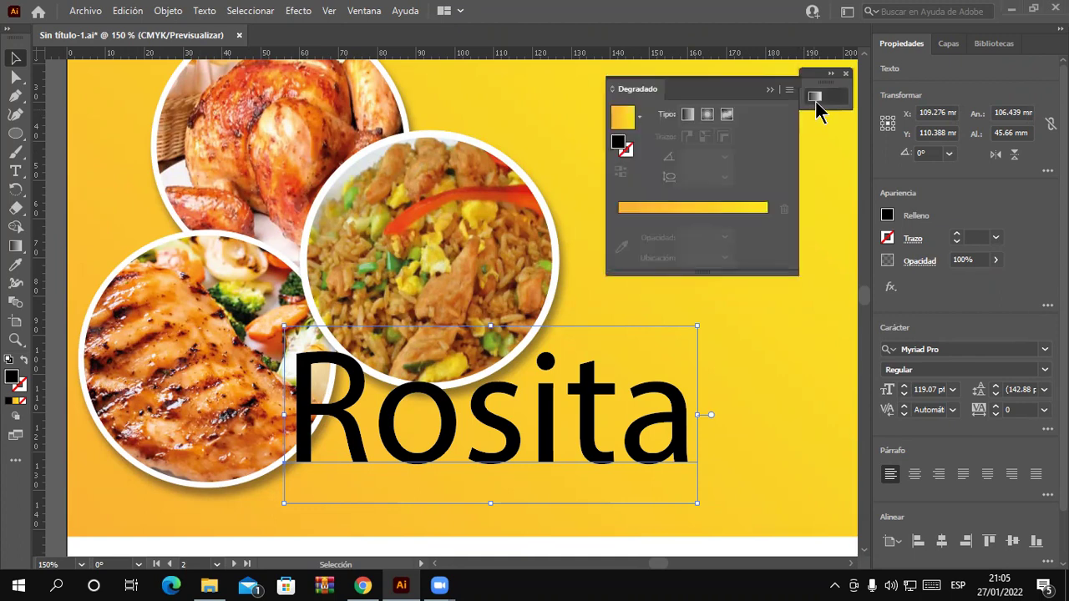
pyautogui.click(687, 115)
pyautogui.moveTo(574, 413); pyautogui.dragTo(559, 345)
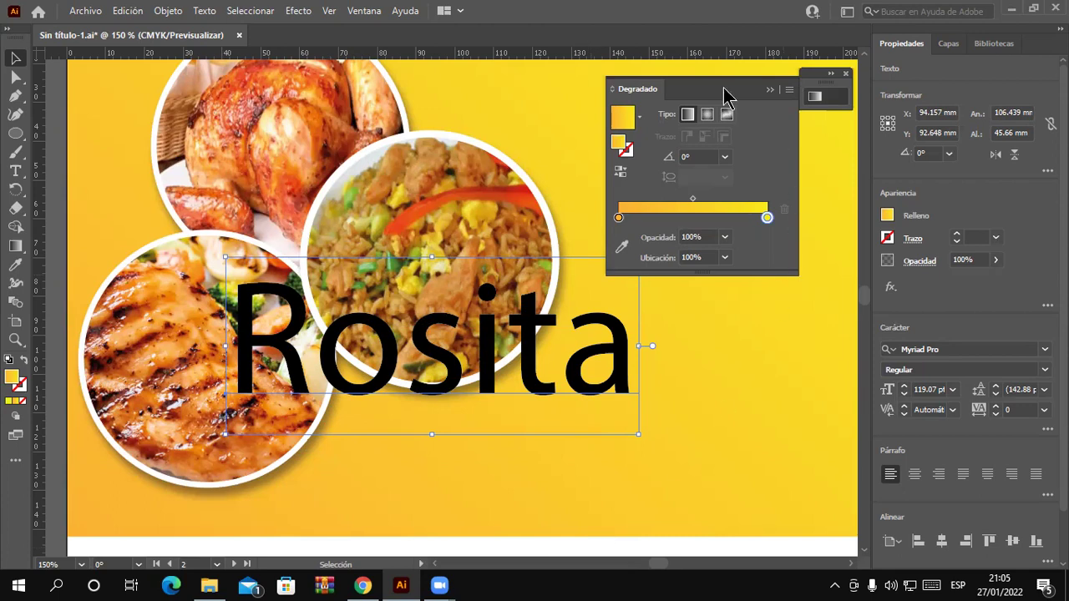
pyautogui.moveTo(724, 93); pyautogui.dragTo(728, 93)
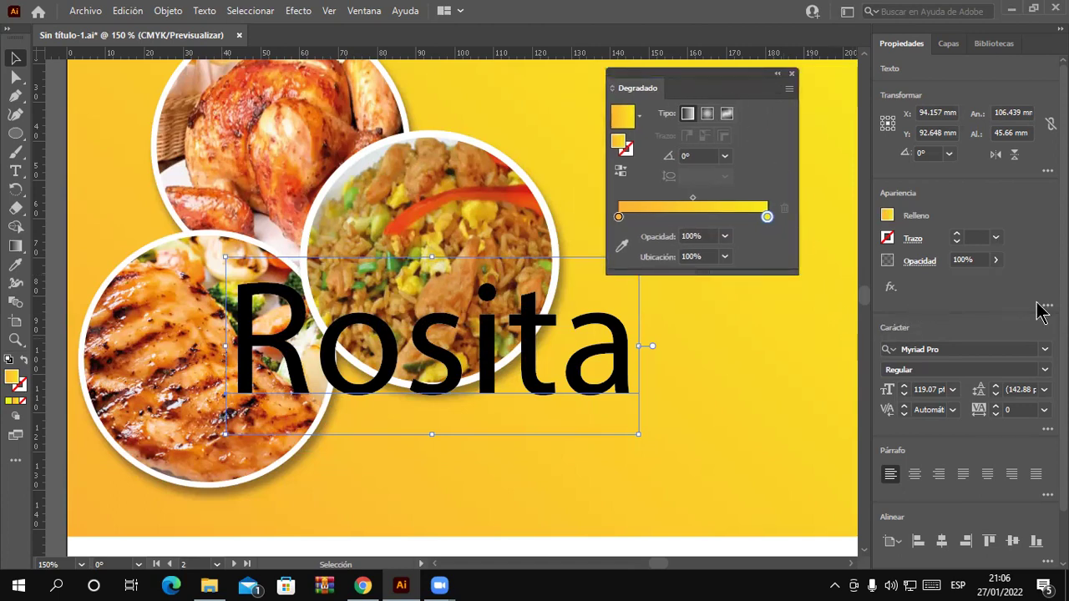
# - Stack the Appearance panel with the Gradient panel beside the canvas
pyautogui.click(1047, 305)
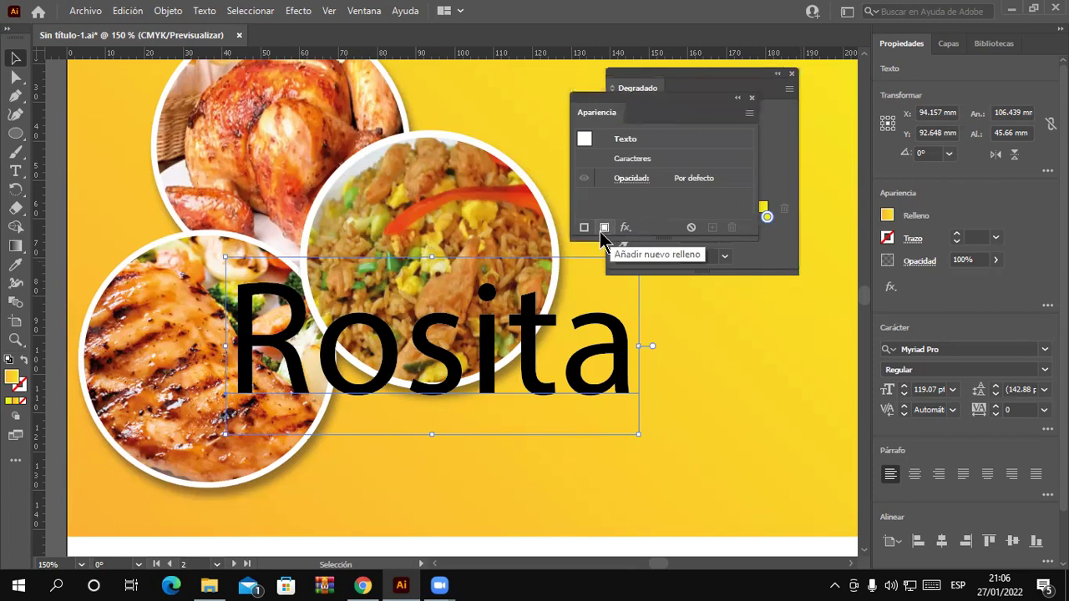
pyautogui.click(15, 248)
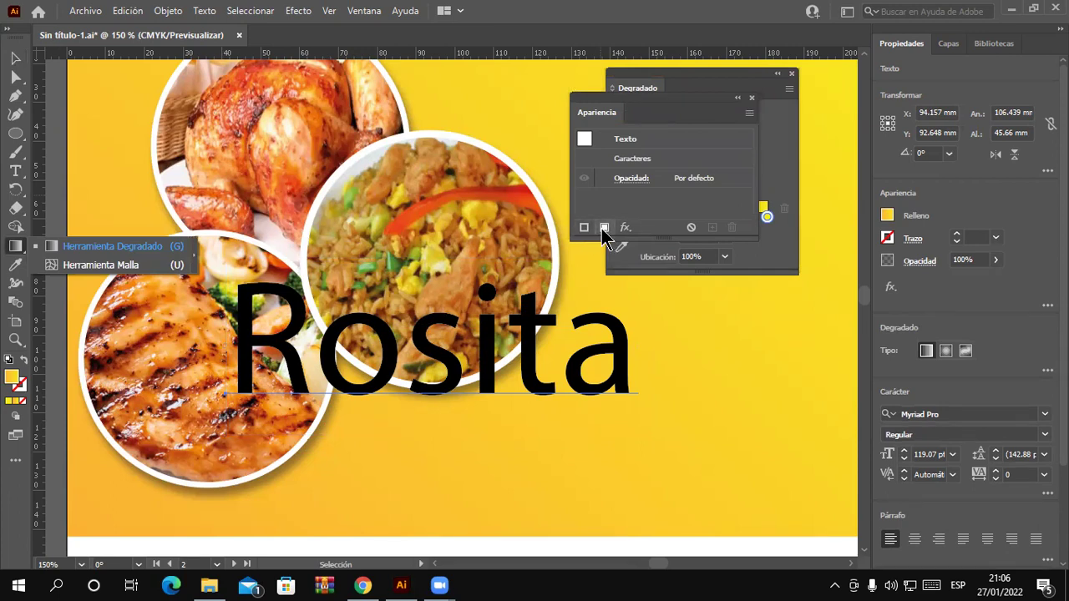
pyautogui.moveTo(675, 109)
pyautogui.mouseDown()
pyautogui.moveTo(751, 210)
pyautogui.moveTo(761, 327)
pyautogui.moveTo(770, 266)
pyautogui.mouseUp()
pyautogui.moveTo(690, 88); pyautogui.dragTo(742, 84)
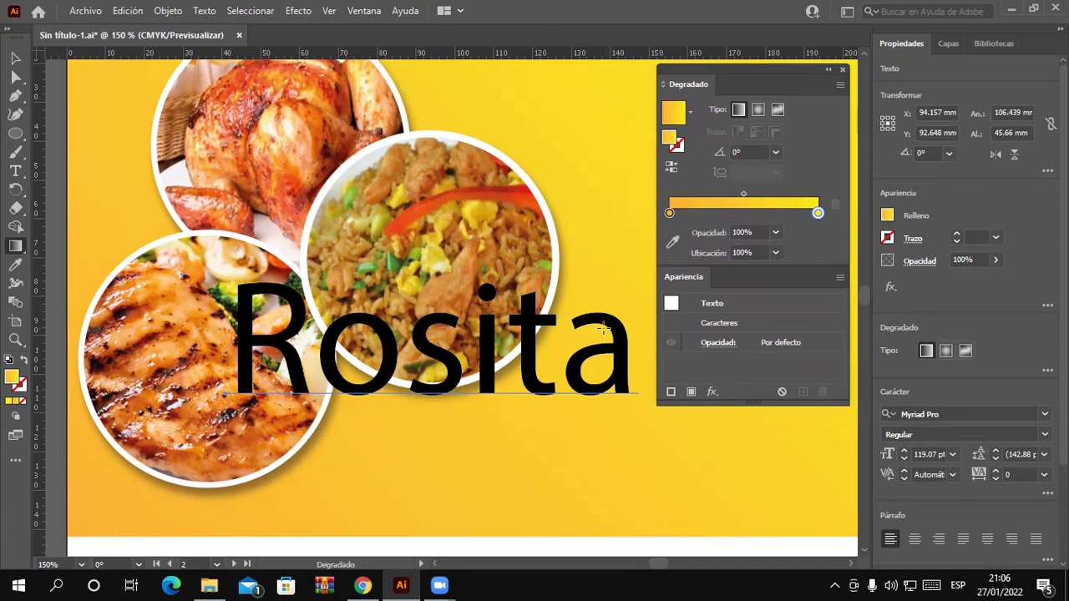
# - Move the Rosita title further left over the chicken photo
pyautogui.click(15, 58)
pyautogui.moveTo(491, 341); pyautogui.dragTo(485, 441)
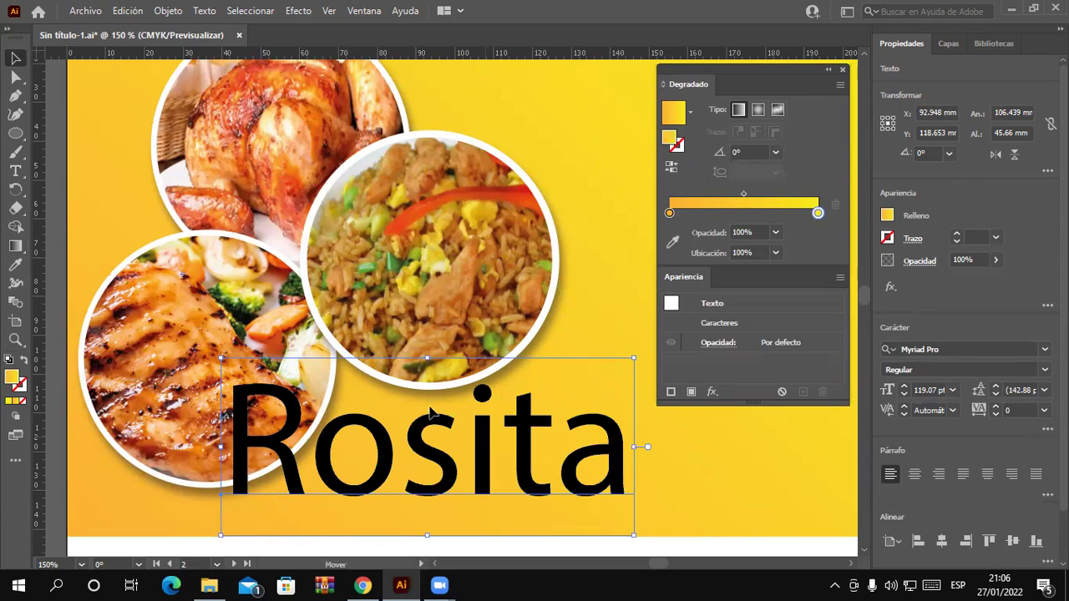
pyautogui.moveTo(484, 442); pyautogui.dragTo(405, 400)
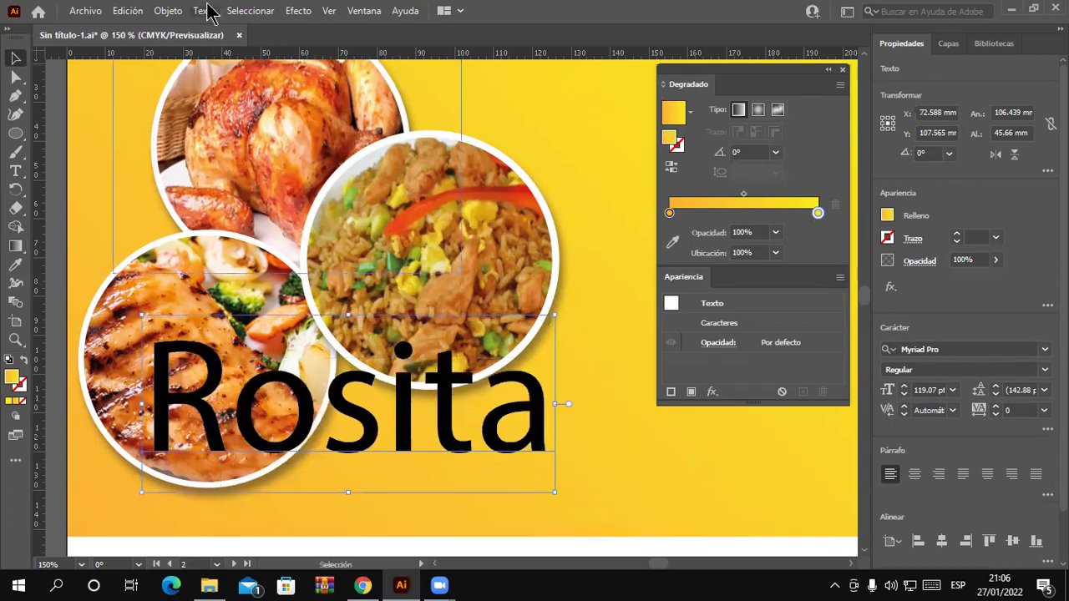
# - Convert Rosita to outlines with Texto > Crear contornos and nudge it right and down
pyautogui.click(208, 10)
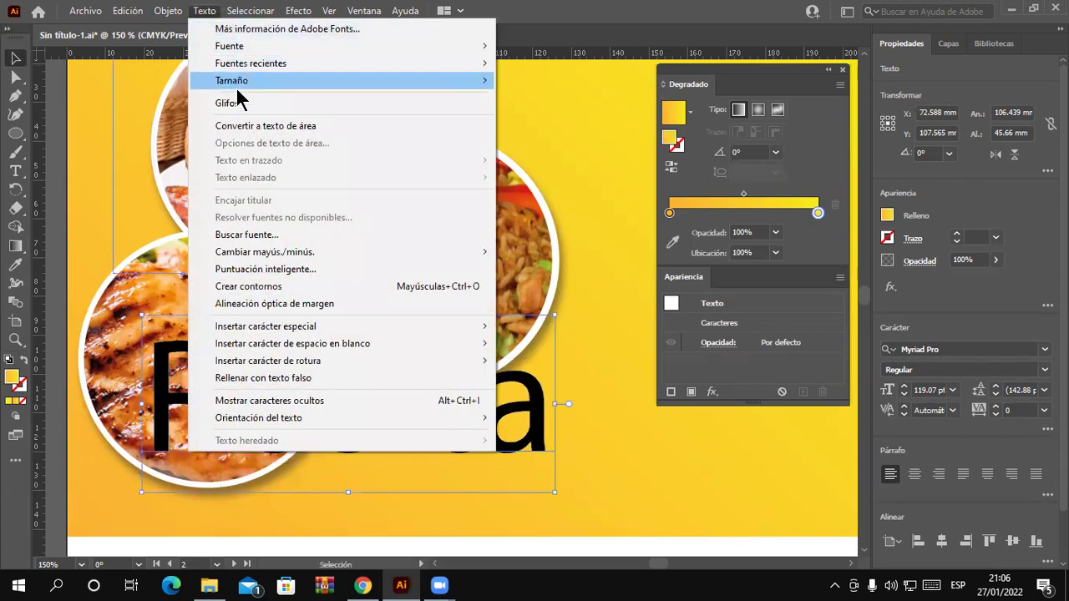
pyautogui.click(392, 286)
pyautogui.moveTo(419, 422)
pyautogui.mouseDown()
pyautogui.moveTo(492, 441)
pyautogui.moveTo(466, 447)
pyautogui.mouseUp()
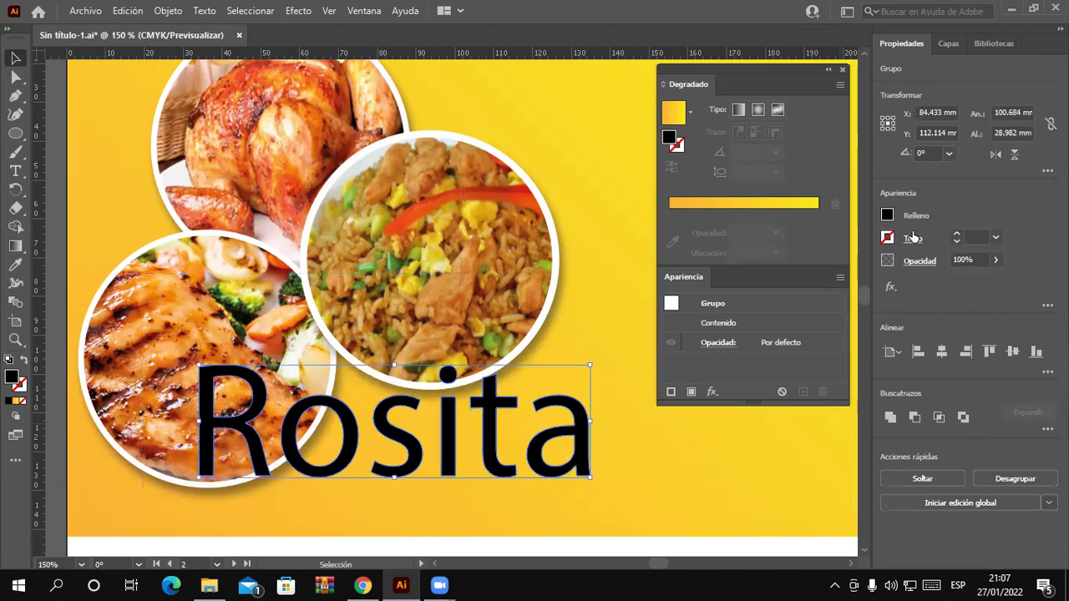
# - Fill the outlined Rosita with a 45° gradient from red to blue-purple
pyautogui.click(738, 110)
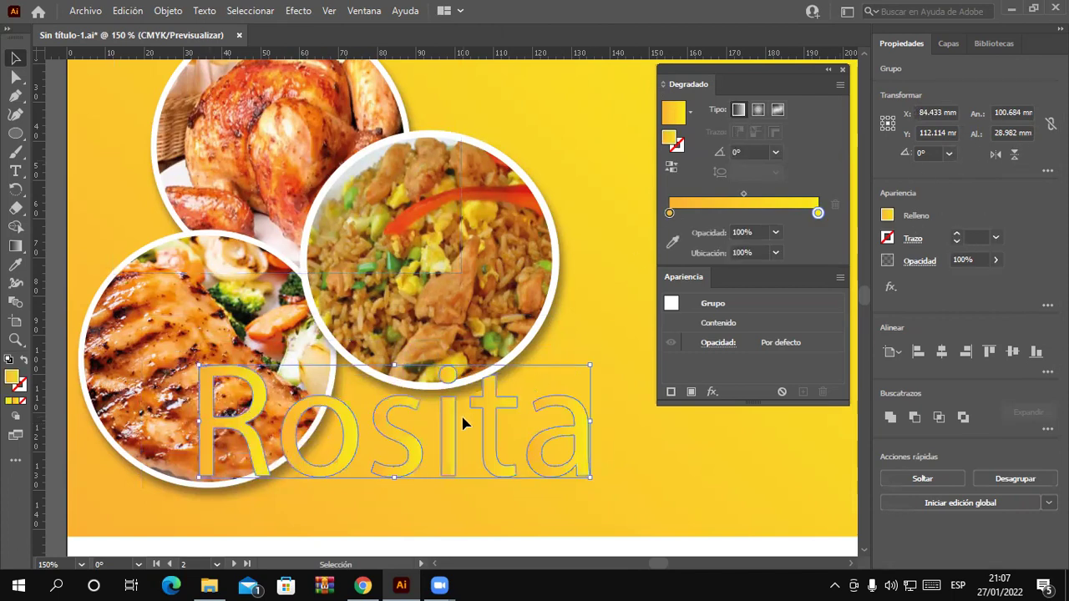
pyautogui.moveTo(477, 440); pyautogui.dragTo(600, 469)
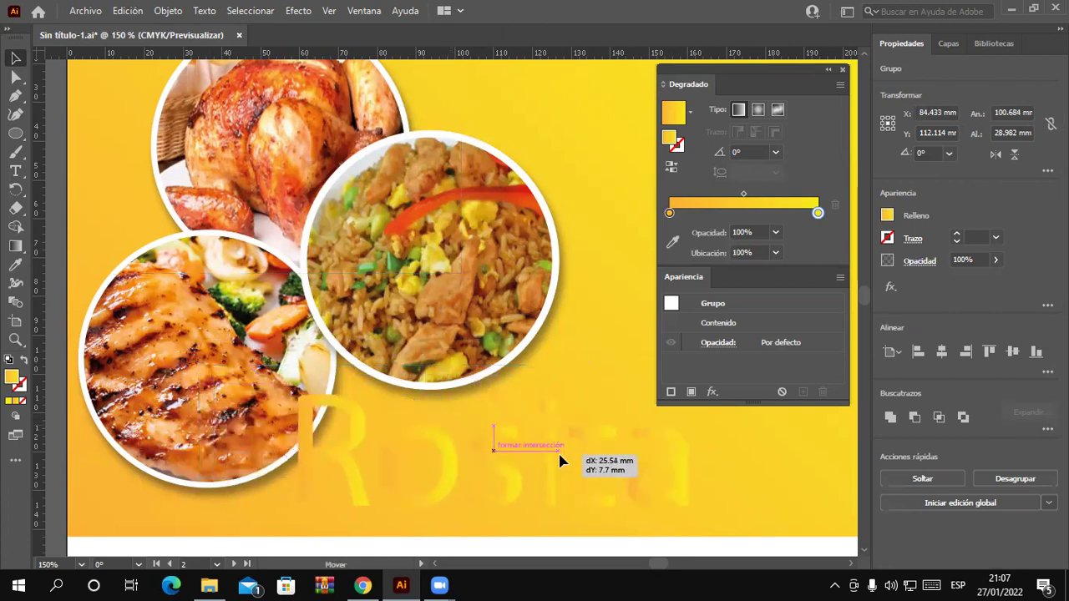
pyautogui.doubleClick(669, 212)
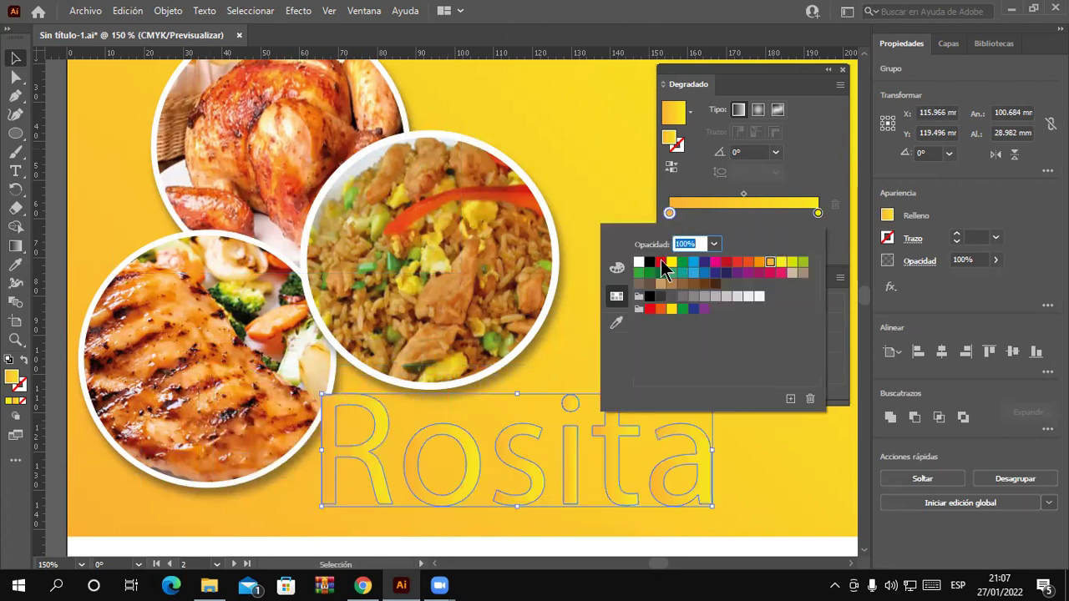
pyautogui.click(660, 262)
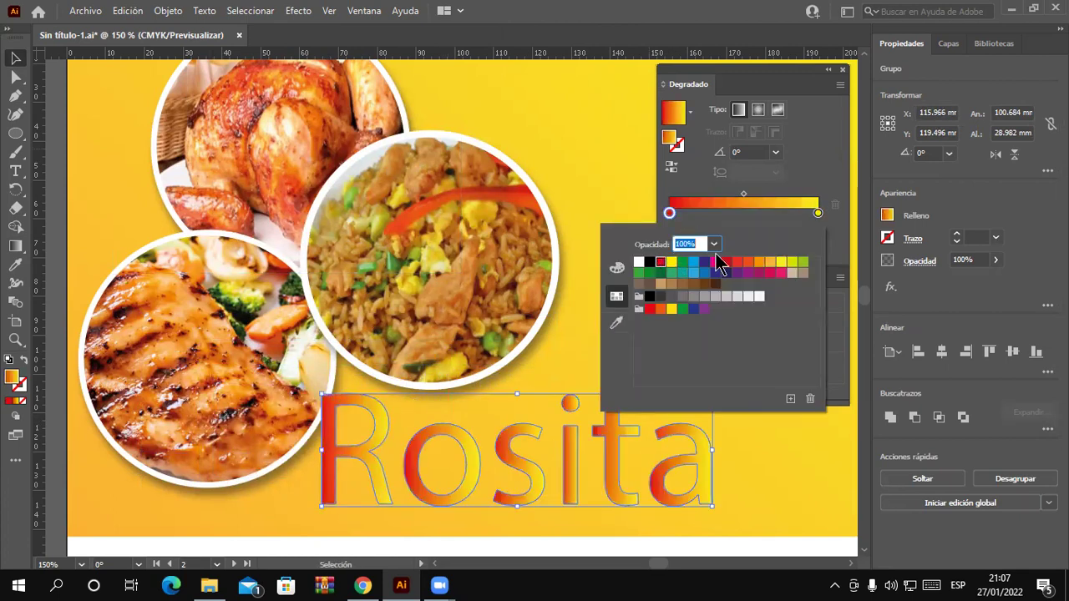
pyautogui.click(775, 152)
pyautogui.click(799, 273)
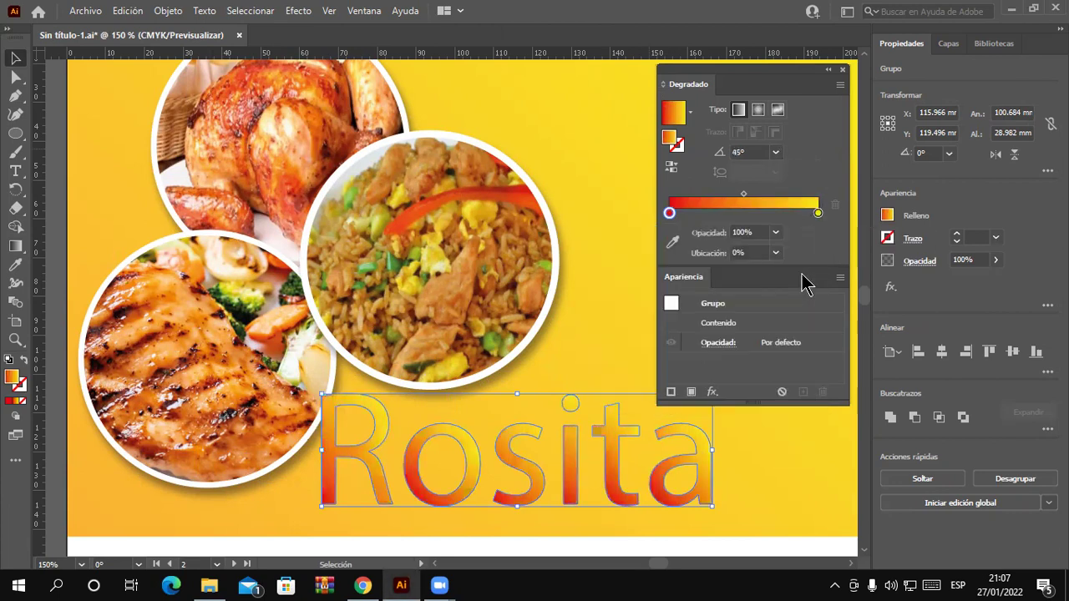
pyautogui.click(817, 214)
pyautogui.doubleClick(818, 214)
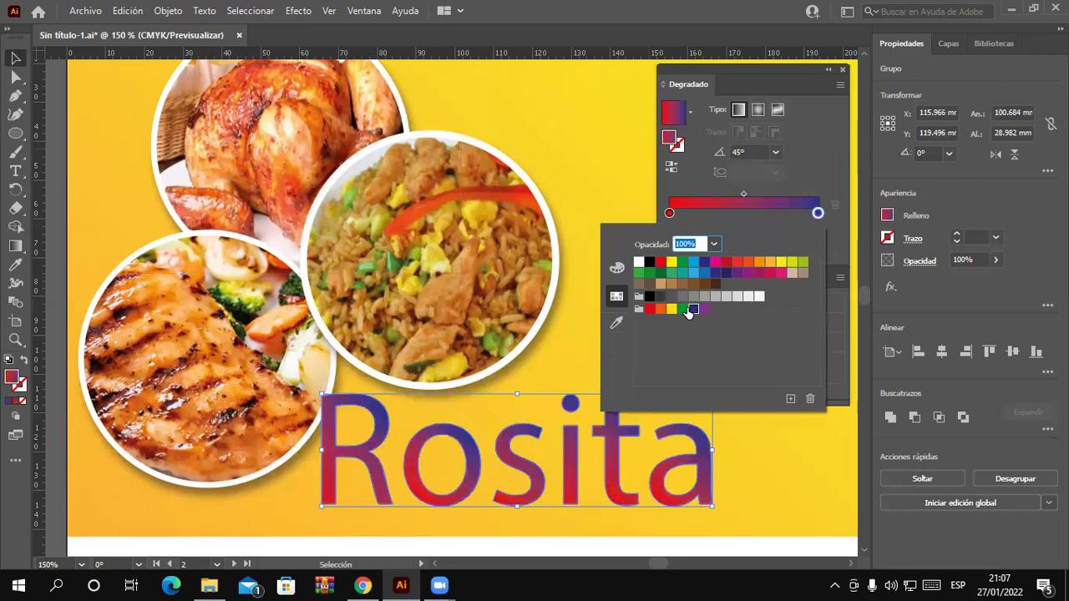
pyautogui.click(693, 309)
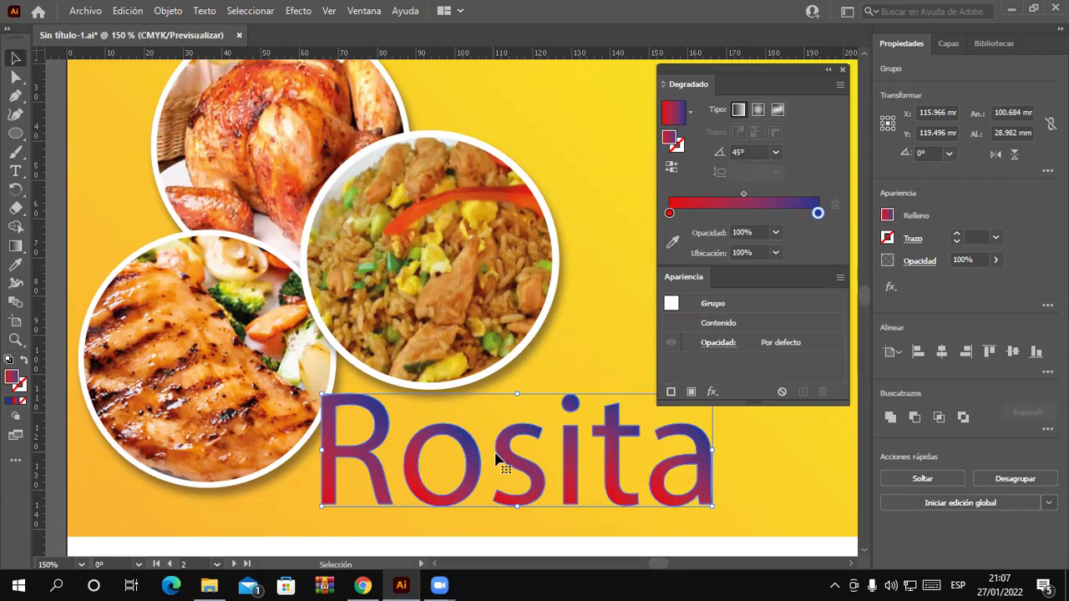
# - Shrink Rosita to about 77 mm wide and move it to the top of the banner
pyautogui.moveTo(526, 457); pyautogui.dragTo(430, 430)
pyautogui.moveTo(605, 473)
pyautogui.mouseDown()
pyautogui.moveTo(533, 454)
pyautogui.moveTo(537, 127)
pyautogui.moveTo(526, 137)
pyautogui.mouseUp()
pyautogui.scroll(2, 534, 454)
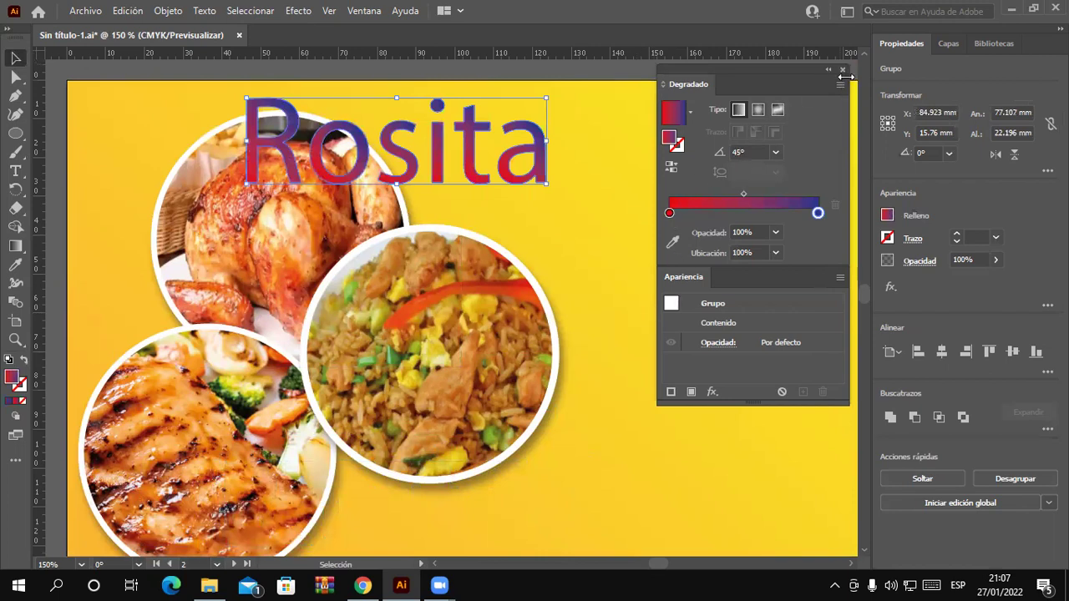
# - Nudge Rosita right and up, then add the text 'Pollería' on the rice photo
pyautogui.moveTo(544, 141); pyautogui.dragTo(572, 131)
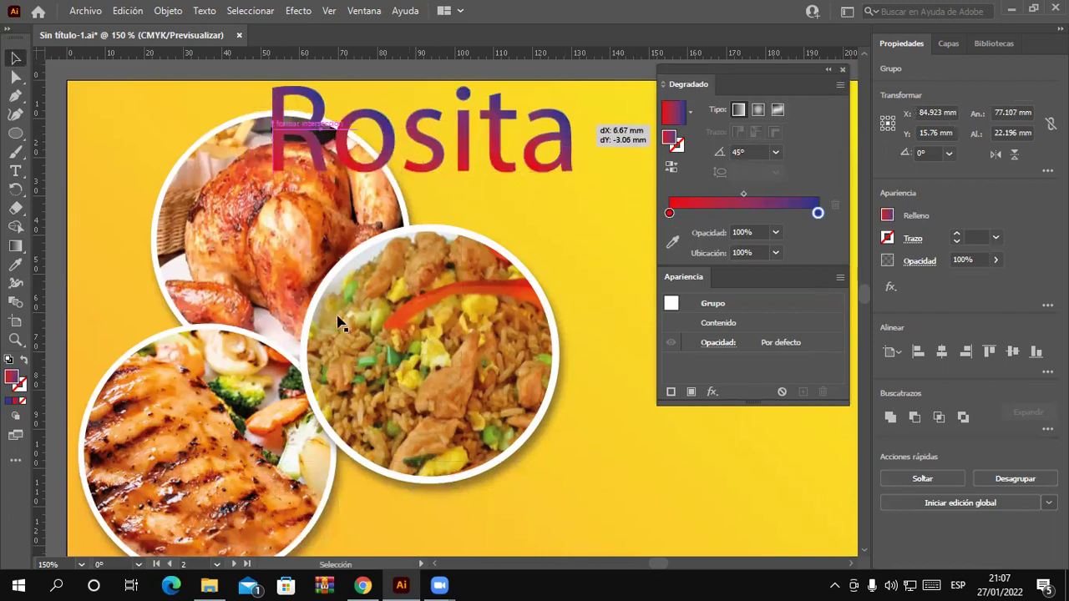
pyautogui.click(16, 133)
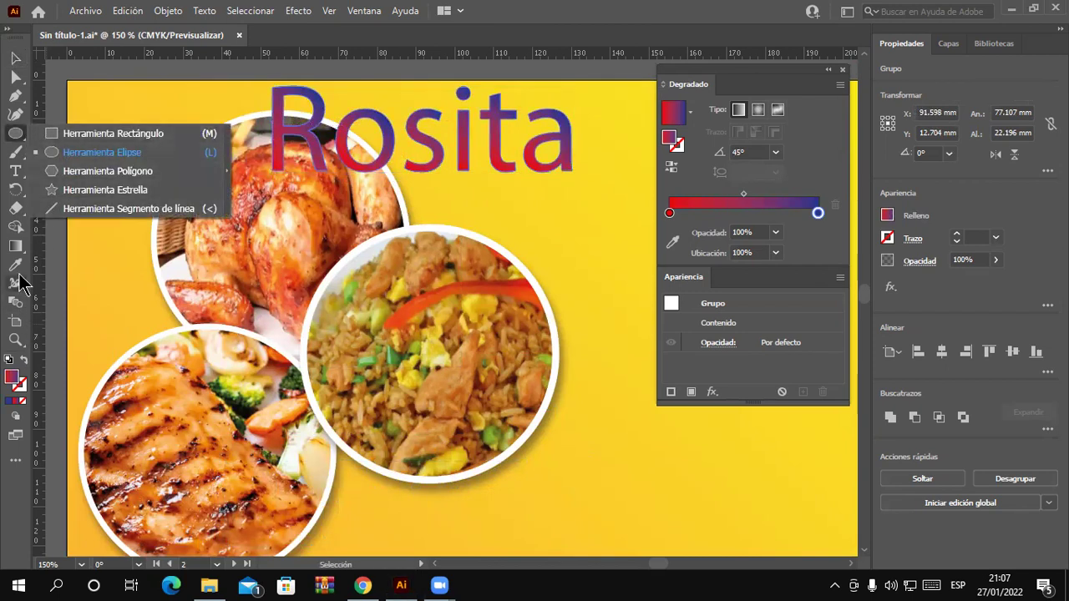
pyautogui.click(16, 170)
pyautogui.click(369, 405)
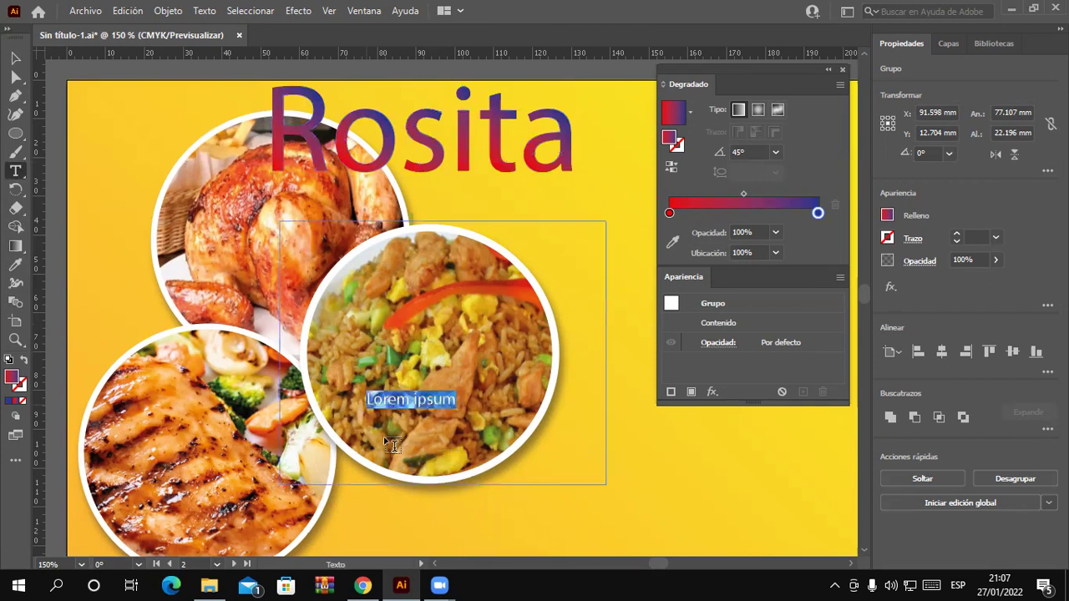
pyautogui.write('P')
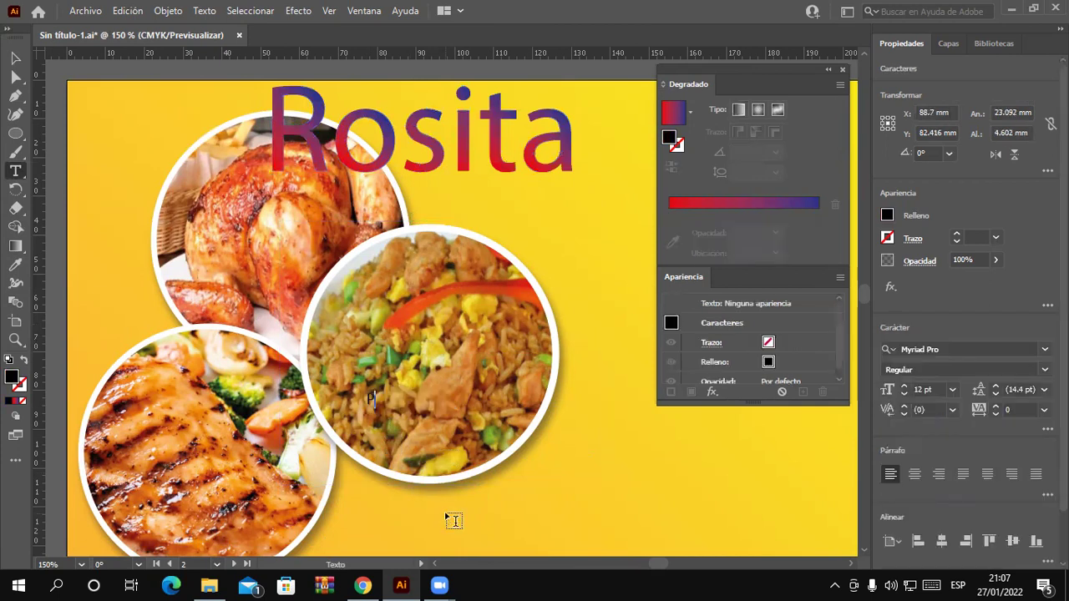
pyautogui.write('olleria')
pyautogui.press('BackSpace')
pyautogui.press('BackSpace')
pyautogui.write('ía')
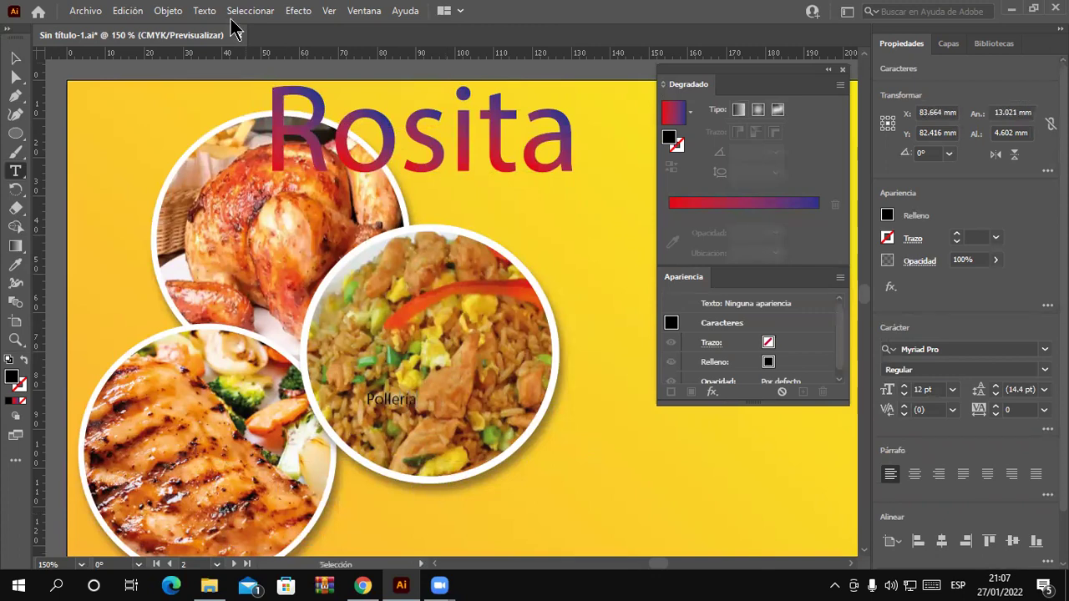
# - Scale 'Pollería' to about 103 pt and place it below the rice circle
pyautogui.click(14, 60)
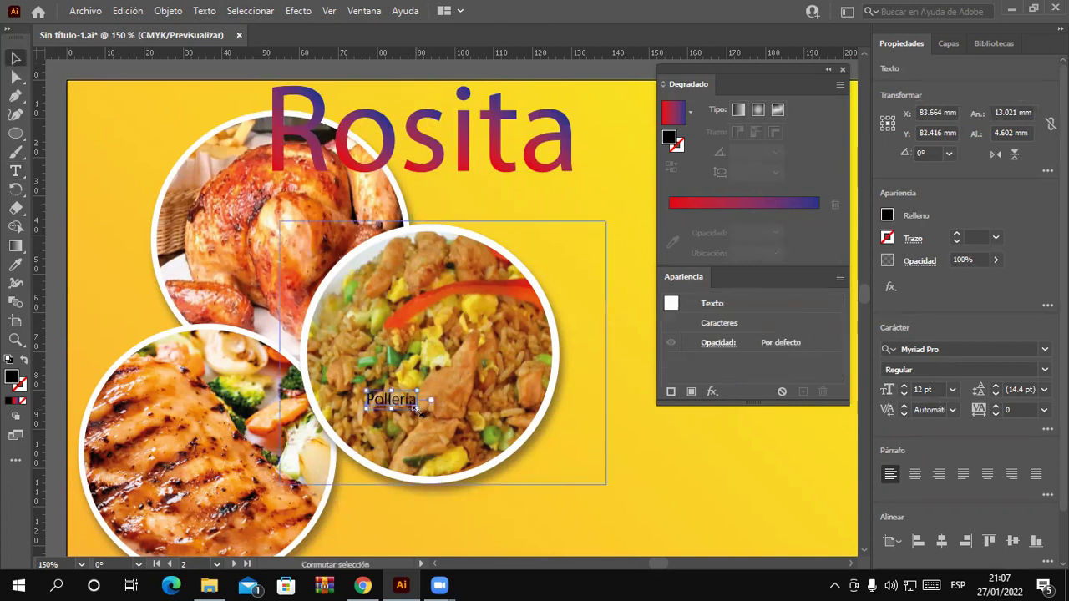
pyautogui.moveTo(636, 513); pyautogui.dragTo(799, 543)
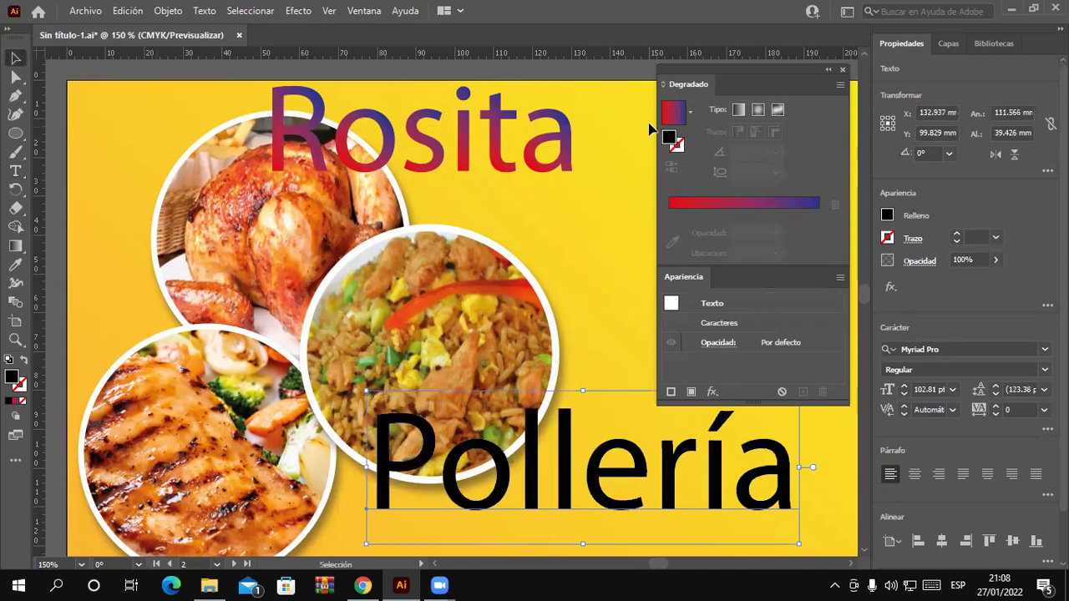
pyautogui.scroll(-3, 548, 384)
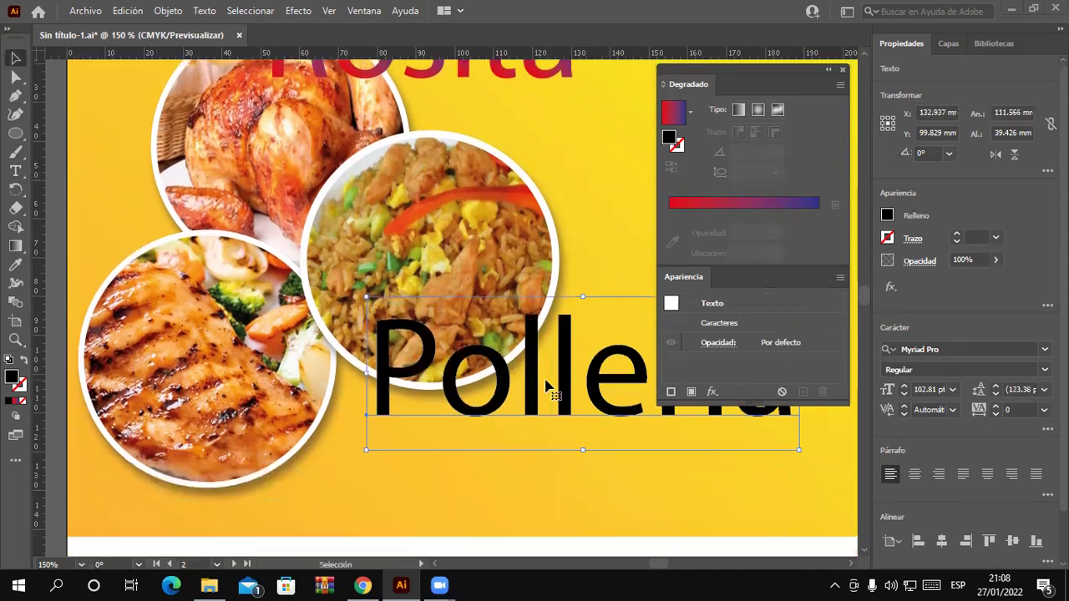
pyautogui.moveTo(574, 401)
pyautogui.mouseDown()
pyautogui.moveTo(528, 457)
pyautogui.moveTo(485, 478)
pyautogui.mouseUp()
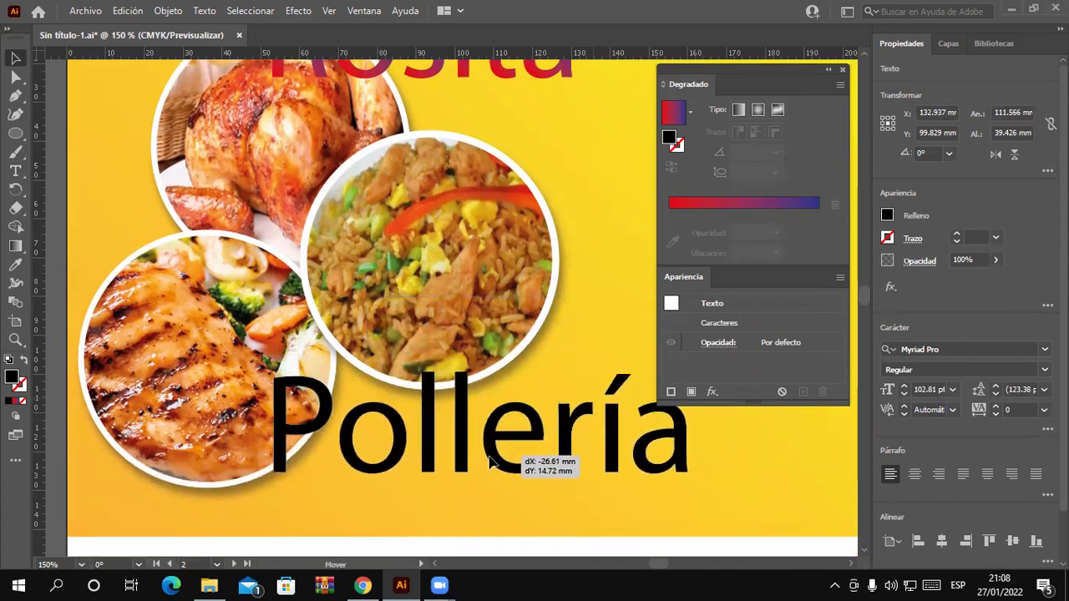
pyautogui.scroll(-2, 488, 484)
pyautogui.moveTo(519, 409); pyautogui.dragTo(494, 421)
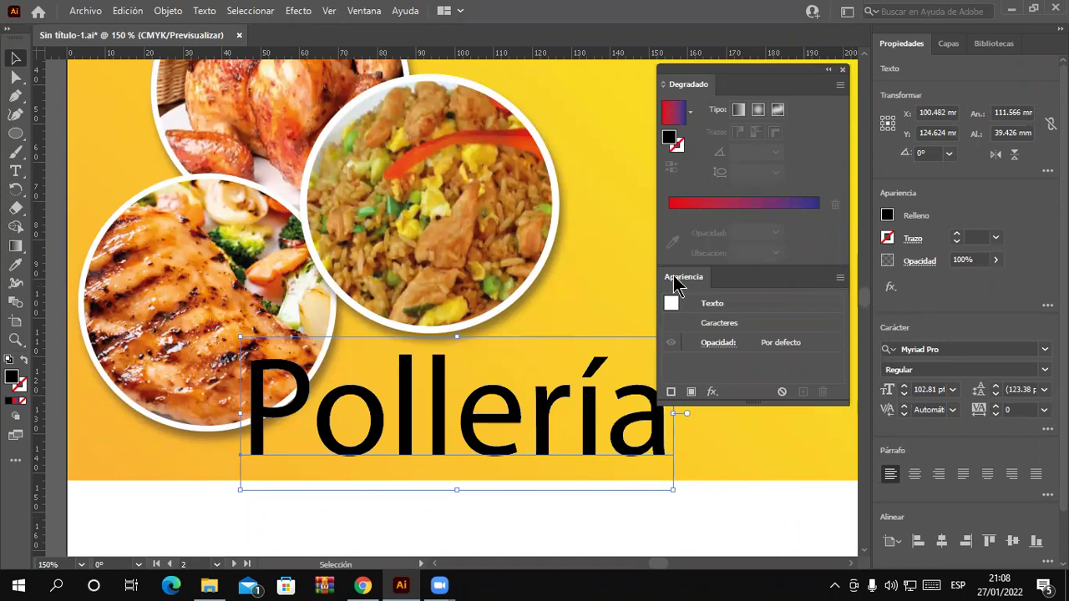
# - Add a new fill to Pollería using the Blanco, Negro gradient swatch
pyautogui.click(842, 70)
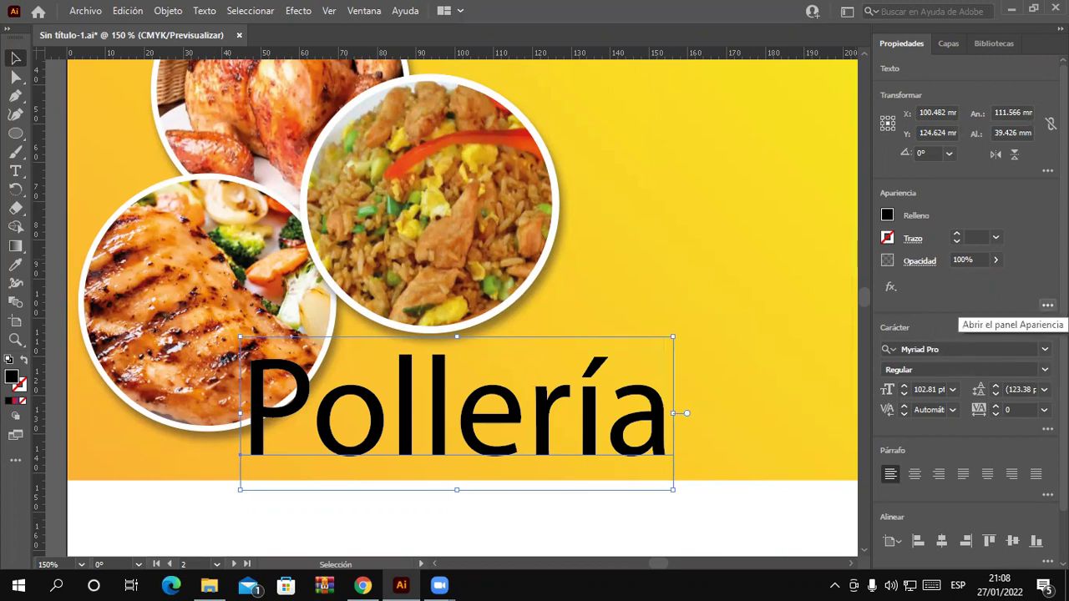
pyautogui.click(1047, 306)
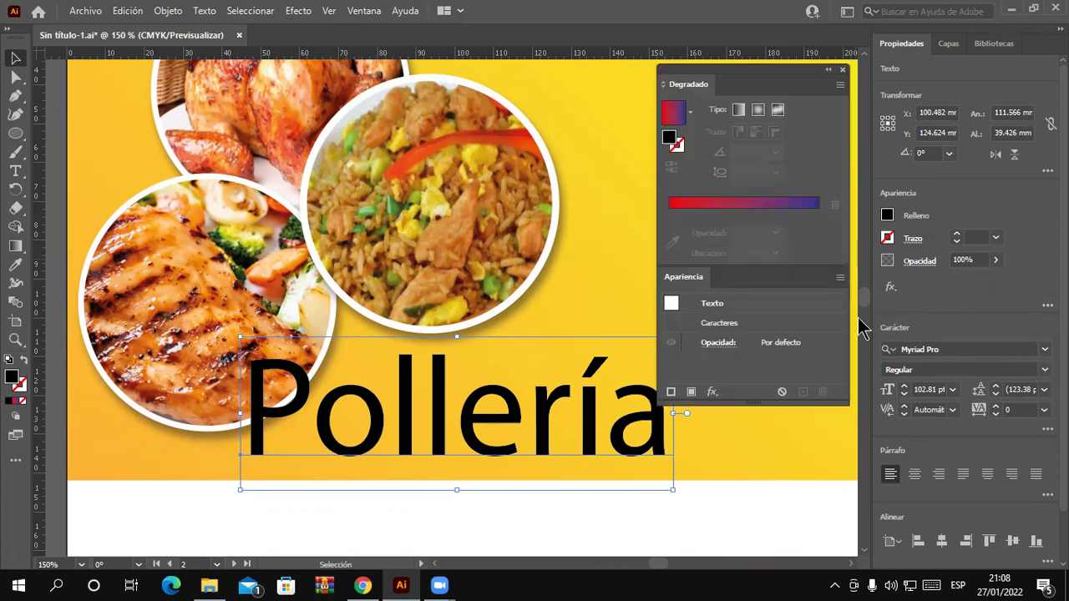
pyautogui.click(691, 391)
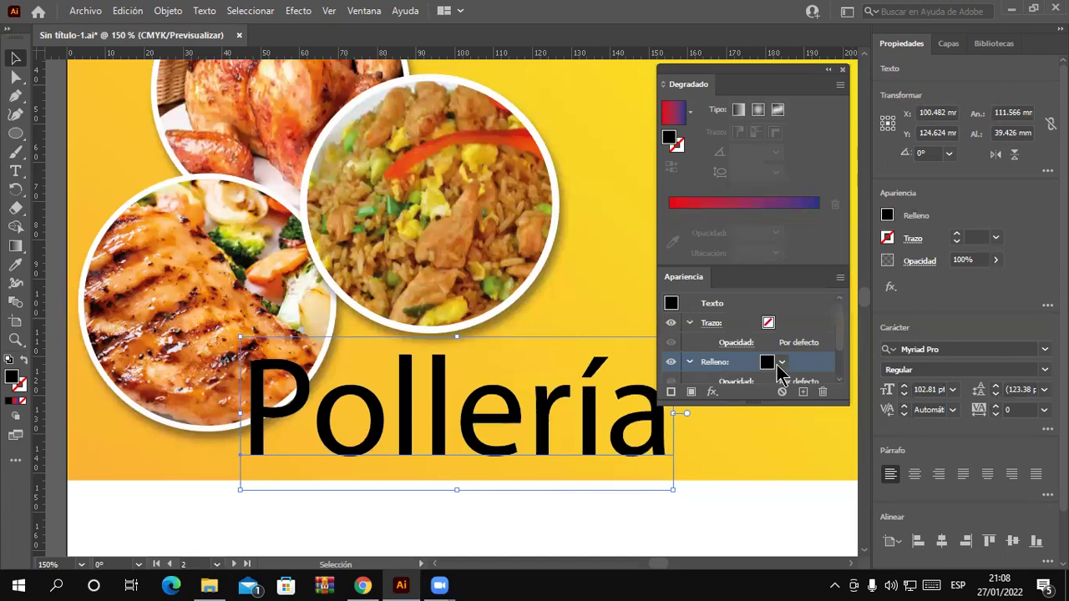
pyautogui.click(783, 364)
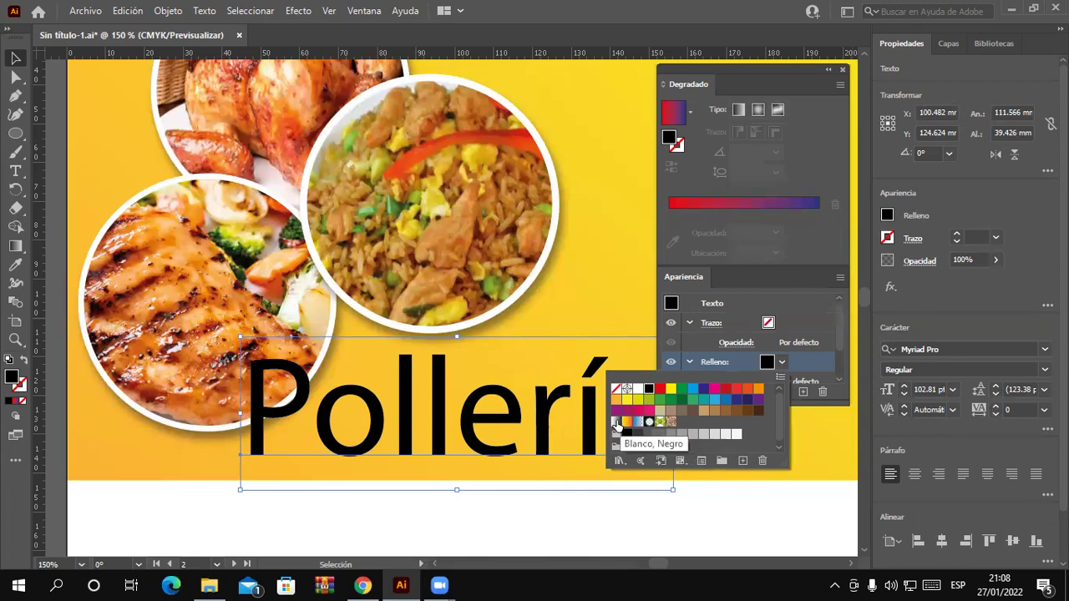
pyautogui.click(616, 423)
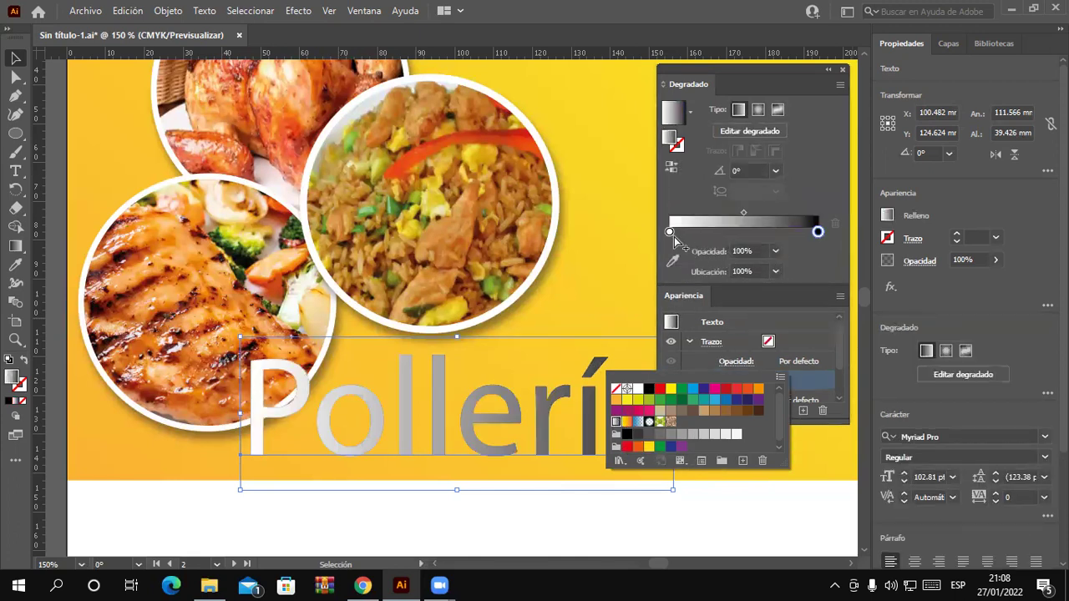
# - Change the gradient stops to red on the left and crimson on the right
pyautogui.click(668, 232)
pyautogui.doubleClick(669, 232)
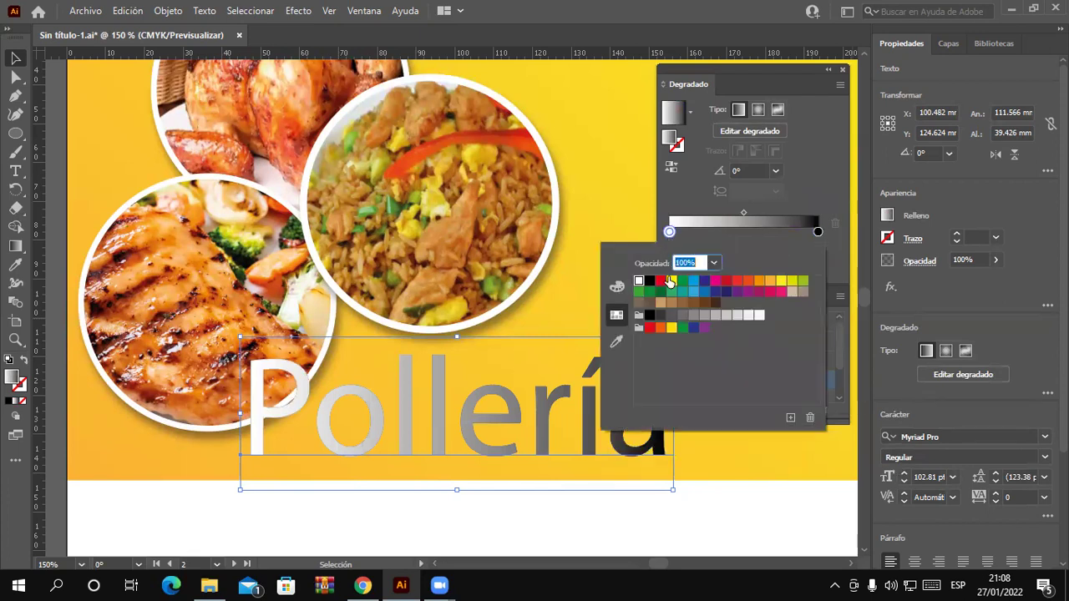
pyautogui.click(650, 326)
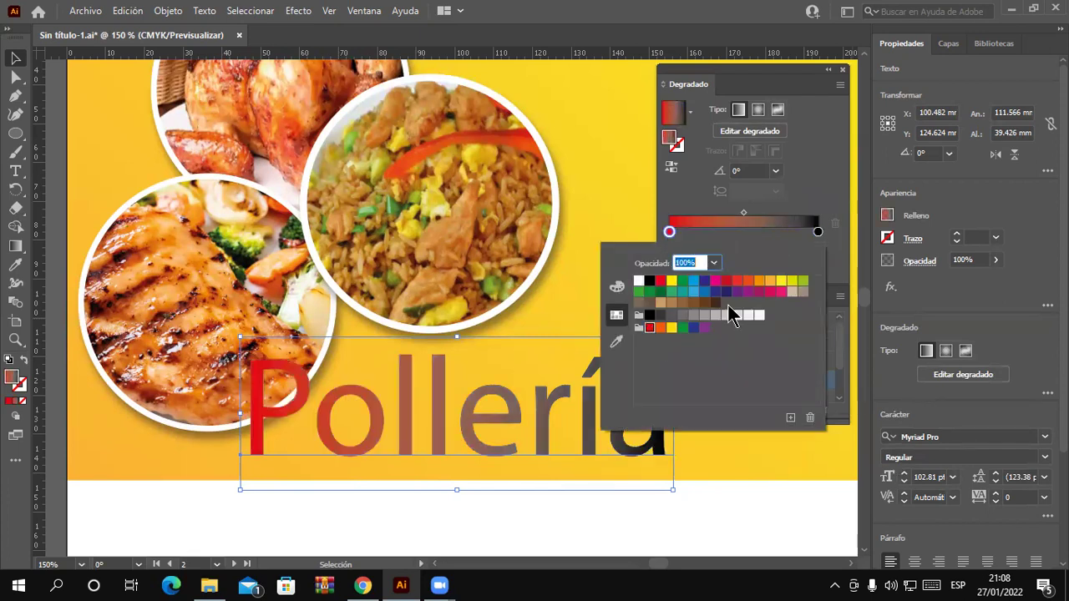
pyautogui.click(818, 232)
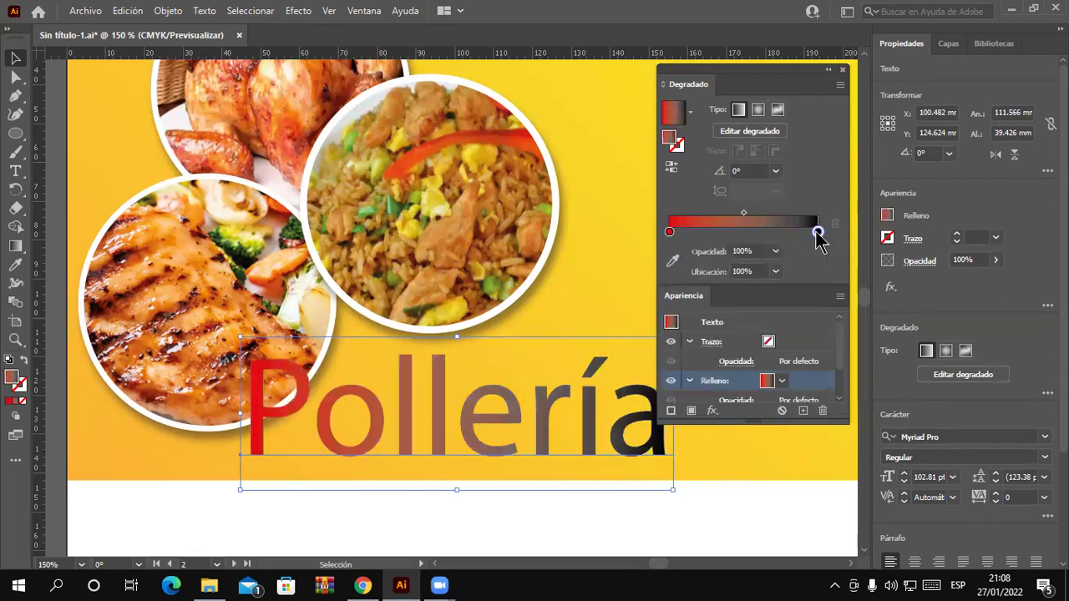
pyautogui.click(779, 292)
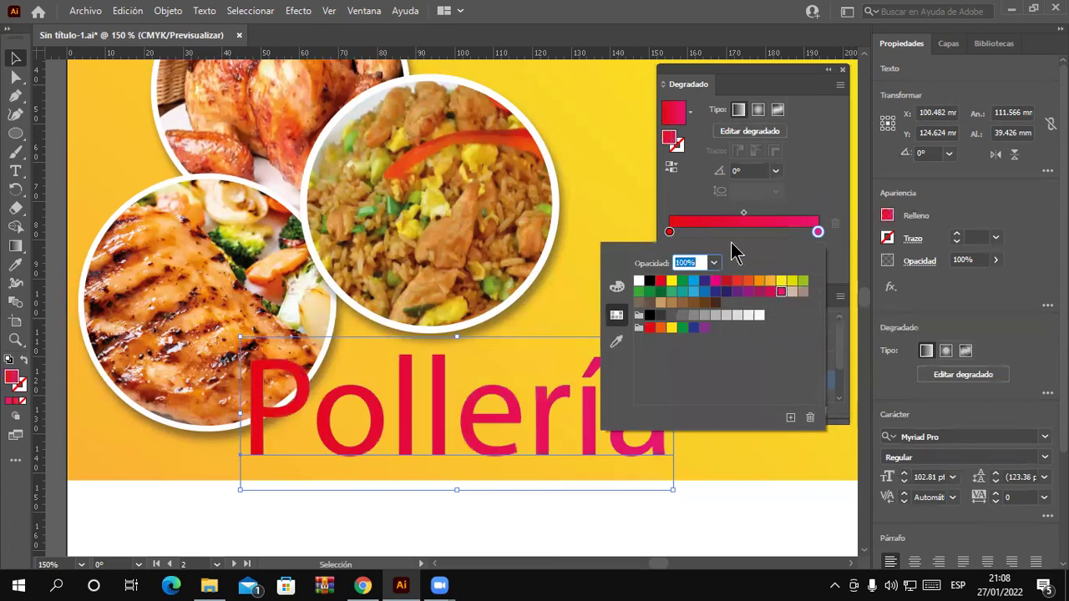
pyautogui.click(776, 186)
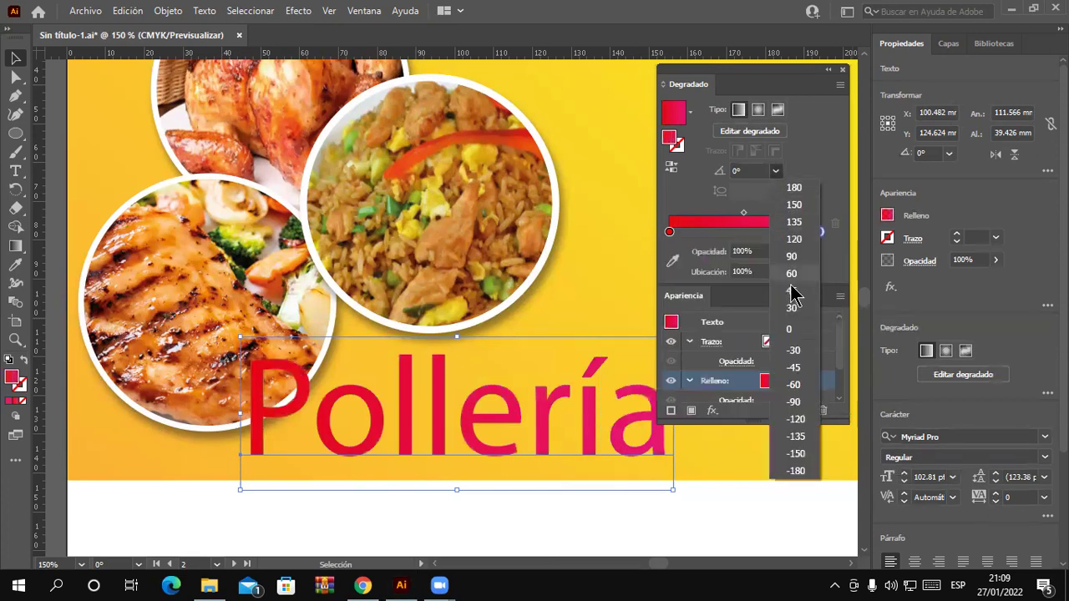
# - Set Pollería's gradient to 90° with a white middle stop flanked by red stops
pyautogui.click(800, 258)
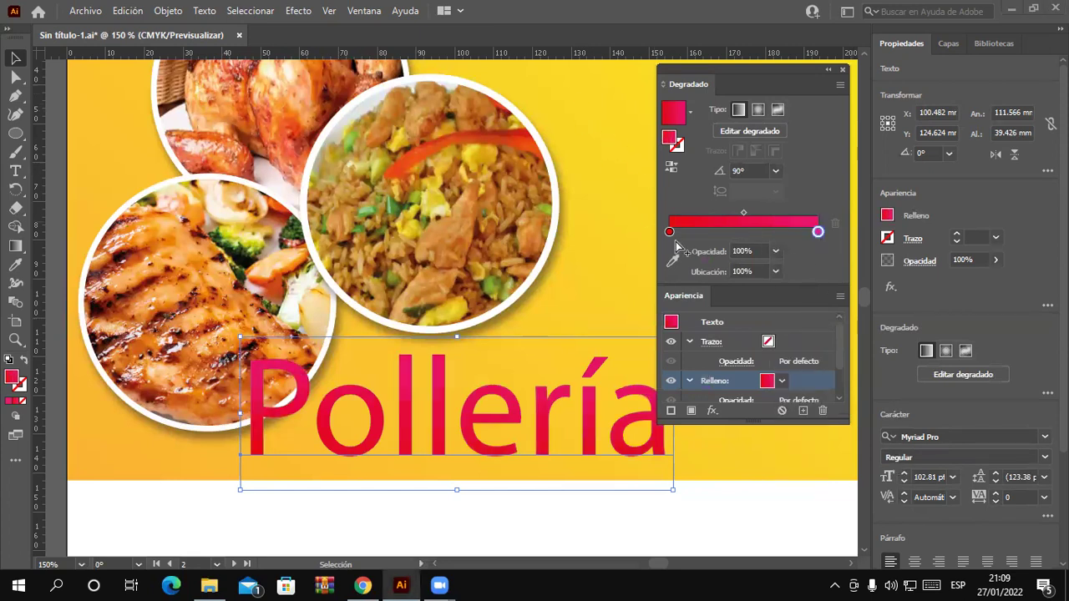
pyautogui.click(739, 232)
pyautogui.doubleClick(739, 232)
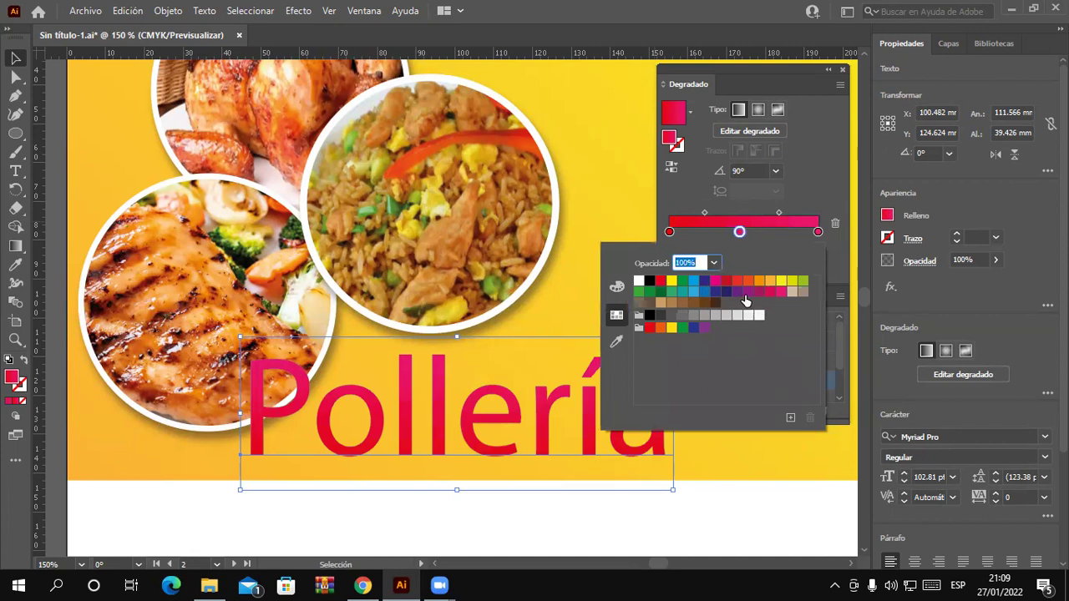
pyautogui.click(639, 281)
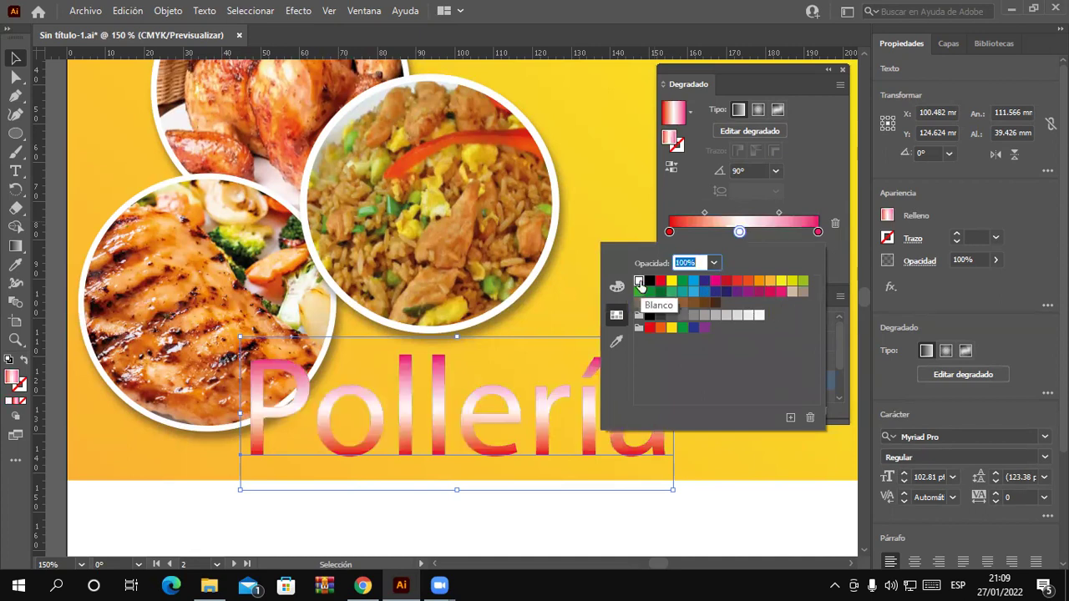
pyautogui.click(718, 231)
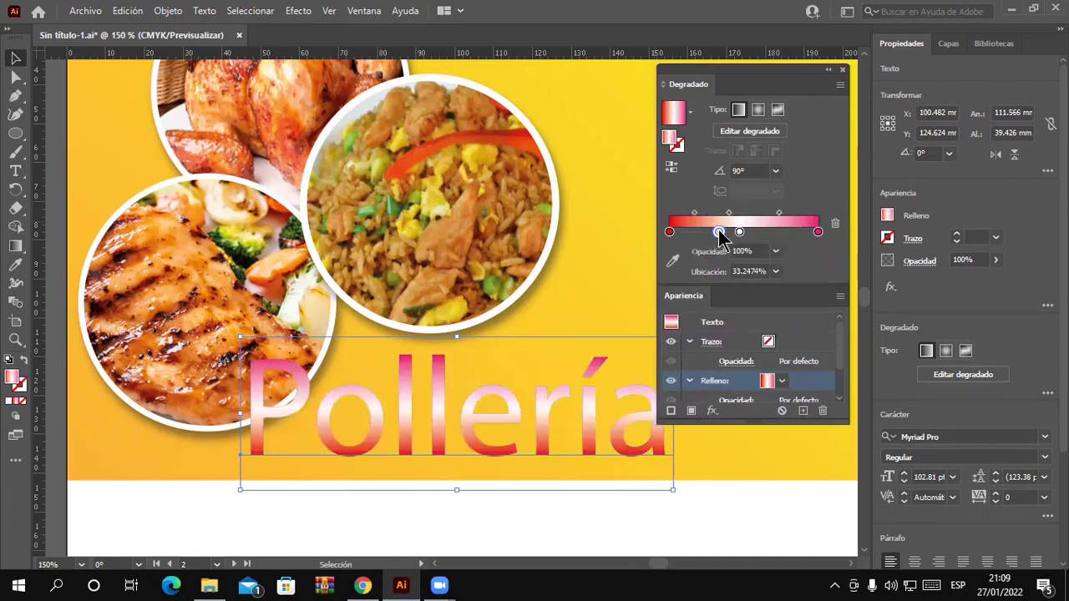
pyautogui.doubleClick(718, 231)
pyautogui.click(726, 281)
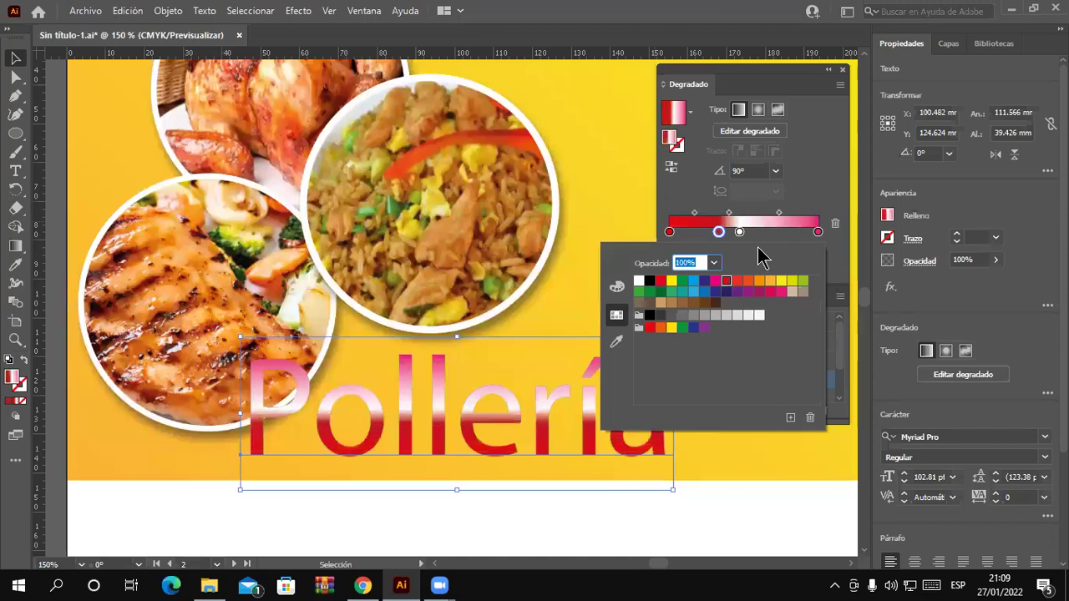
pyautogui.click(762, 232)
pyautogui.doubleClick(763, 231)
pyautogui.click(806, 240)
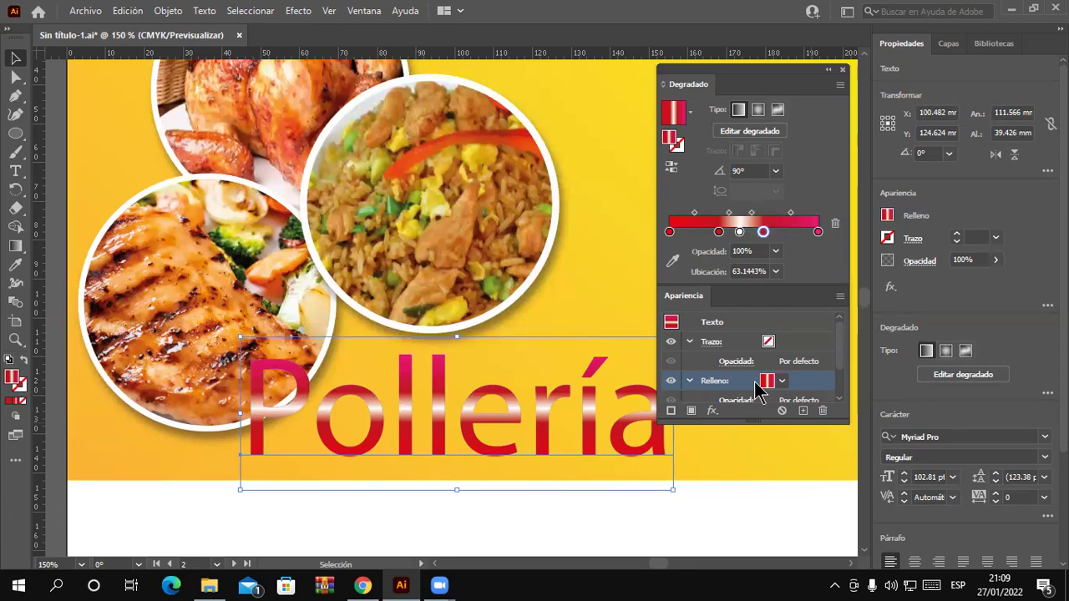
# - Reposition the Pollería title further left and up
pyautogui.scroll(2, 620, 370)
pyautogui.scroll(3, 620, 370)
pyautogui.scroll(-2, 620, 370)
pyautogui.scroll(-2, 613, 384)
pyautogui.scroll(-2, 605, 388)
pyautogui.moveTo(624, 360)
pyautogui.mouseDown()
pyautogui.moveTo(465, 344)
pyautogui.moveTo(535, 355)
pyautogui.mouseUp()
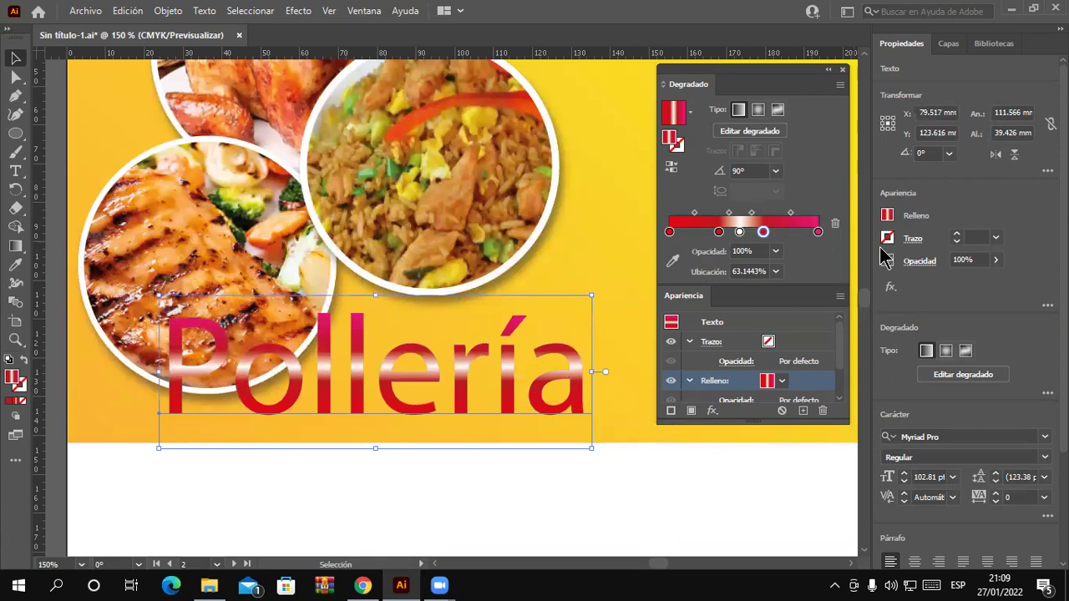
pyautogui.moveTo(590, 377); pyautogui.dragTo(600, 361)
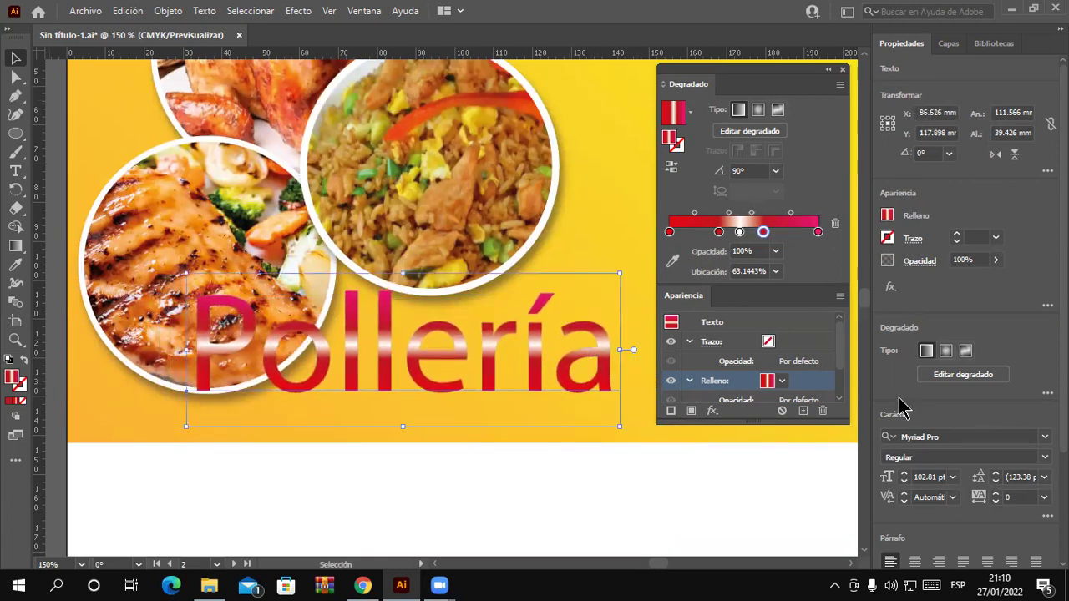
pyautogui.scroll(-2, 992, 386)
pyautogui.scroll(-2, 992, 386)
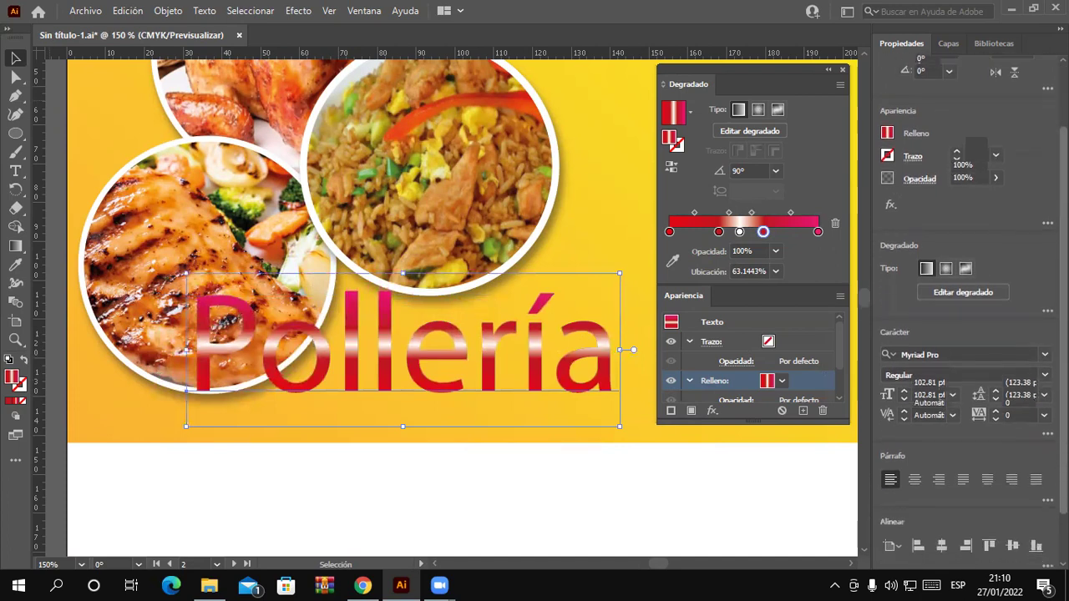
pyautogui.scroll(-1, 992, 386)
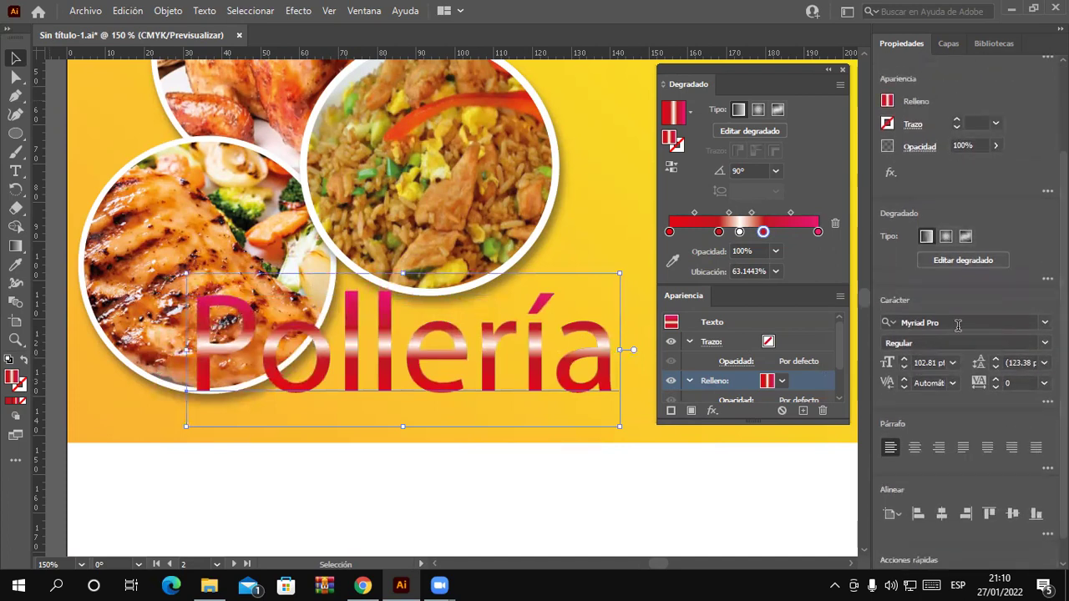
# - Set Pollería in the Impact font and move it left
pyautogui.click(1043, 322)
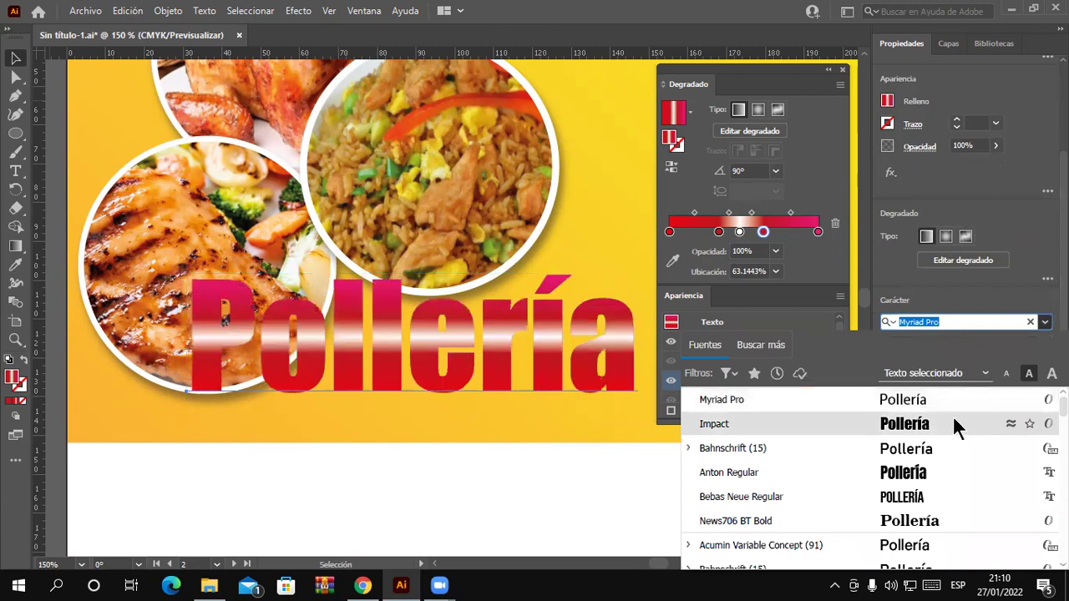
pyautogui.click(955, 424)
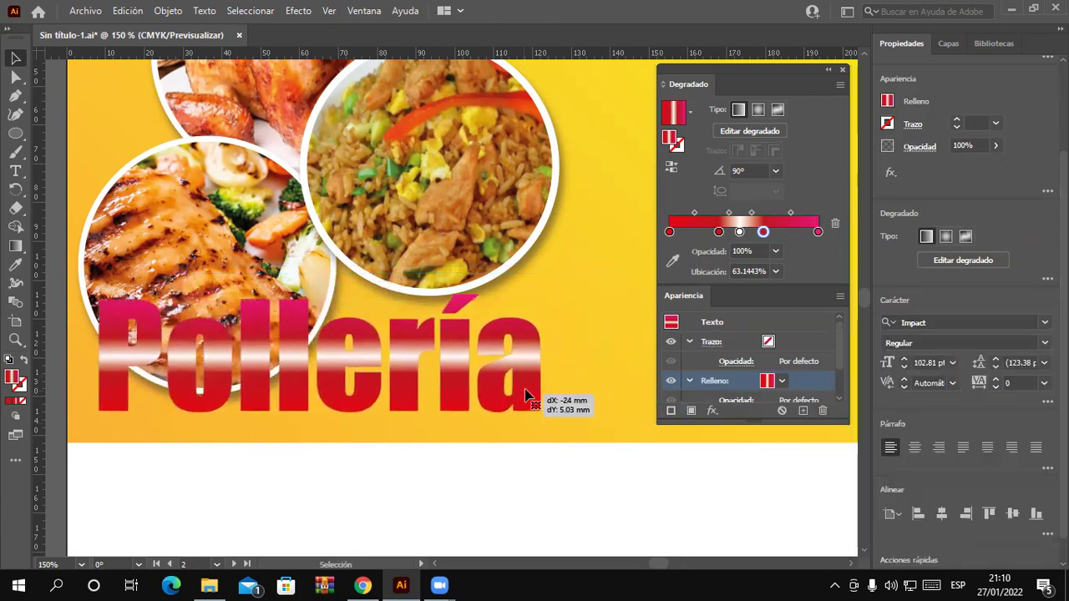
pyautogui.moveTo(607, 382); pyautogui.dragTo(515, 401)
# - Convert Rosita to outlines with Shift+Ctrl+O and reselect the outlined title
pyautogui.scroll(2, 580, 378)
pyautogui.scroll(2, 579, 379)
pyautogui.scroll(1, 578, 378)
pyautogui.moveTo(540, 212)
pyautogui.mouseDown()
pyautogui.moveTo(571, 254)
pyautogui.moveTo(527, 253)
pyautogui.mouseUp()
pyautogui.hotkey('ctrl', 'shift', 'o')
pyautogui.hotkey('ctrl', 'z')
pyautogui.click(517, 232)
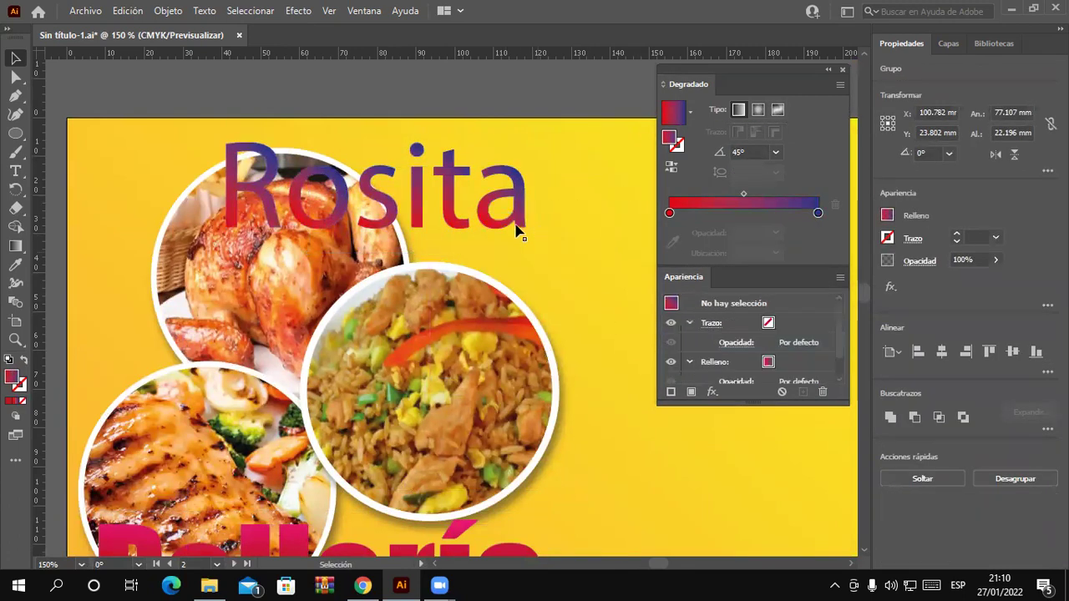
pyautogui.click(522, 219)
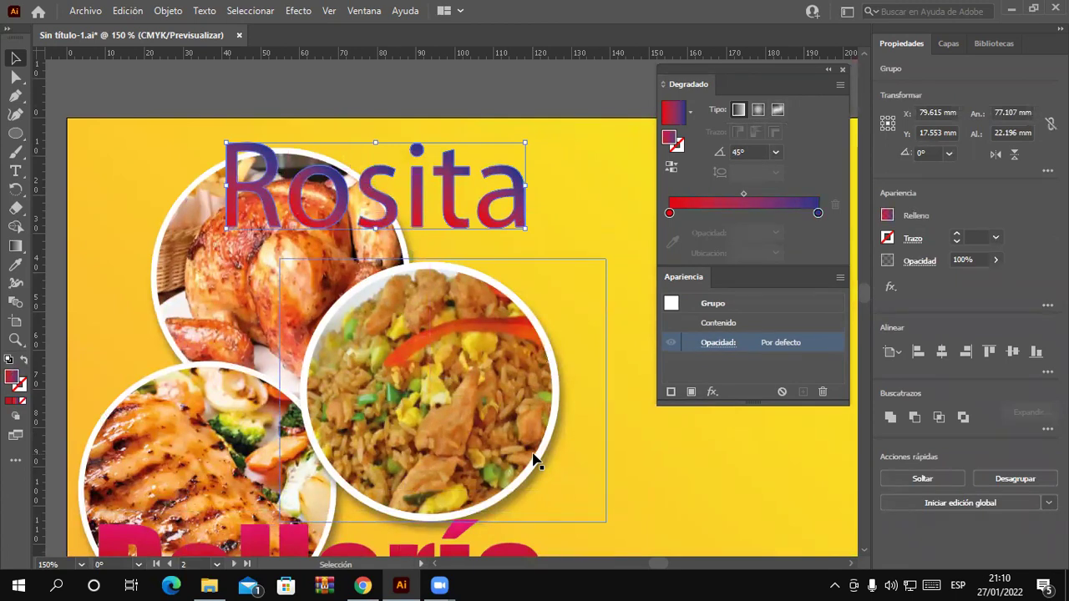
pyautogui.scroll(-3, 539, 455)
pyautogui.scroll(-1, 542, 447)
pyautogui.scroll(3, 543, 447)
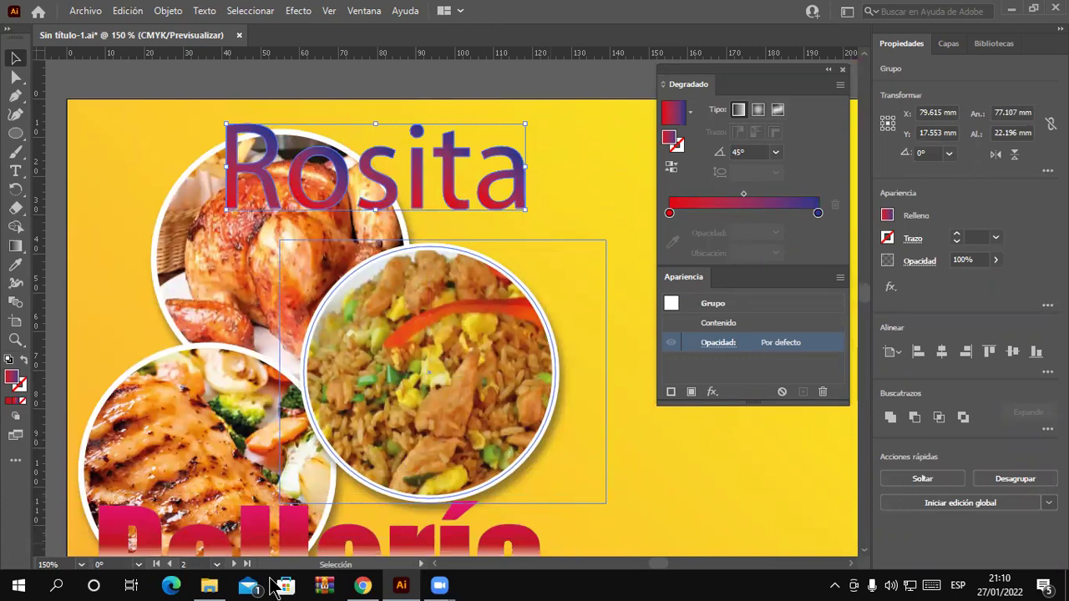
pyautogui.click(250, 584)
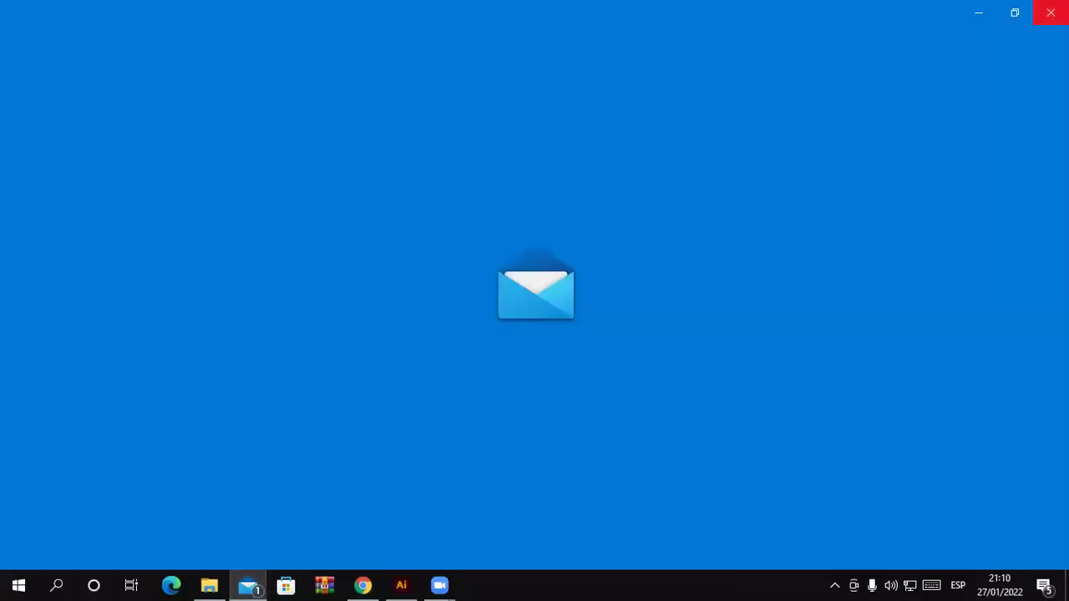
pyautogui.click(1050, 12)
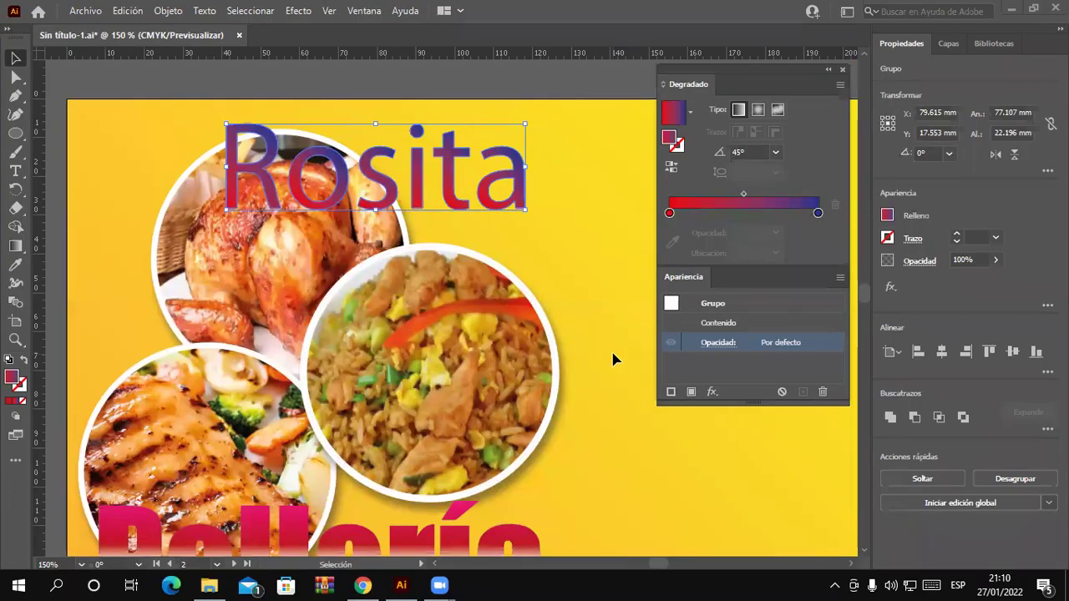
# - Close the gradient panels and type 'Illustrator' as new text right of the rice photo
pyautogui.click(843, 71)
pyautogui.scroll(-1, 656, 309)
pyautogui.scroll(-2, 662, 318)
pyautogui.scroll(2, 662, 318)
pyautogui.scroll(1, 704, 338)
pyautogui.moveTo(704, 307)
pyautogui.mouseDown()
pyautogui.moveTo(508, 310)
pyautogui.moveTo(637, 289)
pyautogui.moveTo(632, 276)
pyautogui.moveTo(620, 307)
pyautogui.mouseUp()
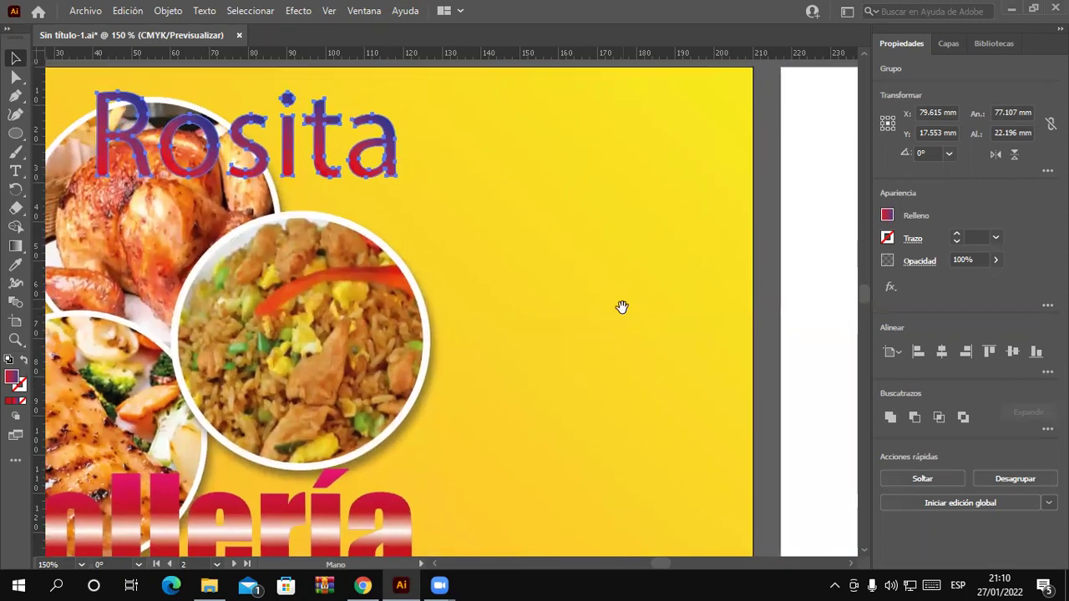
pyautogui.click(16, 171)
pyautogui.click(50, 173)
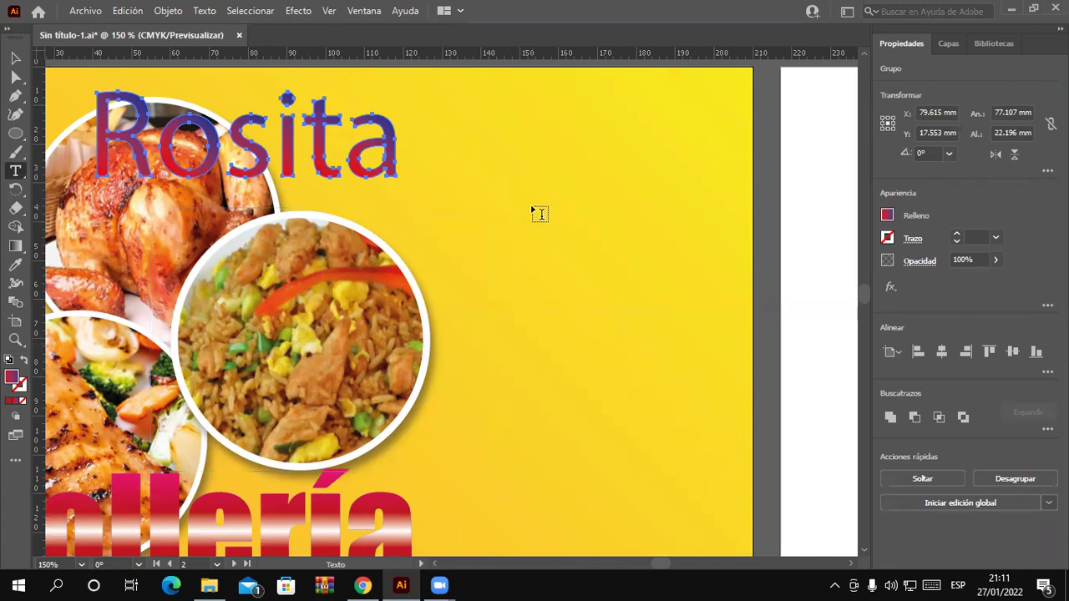
pyautogui.click(444, 260)
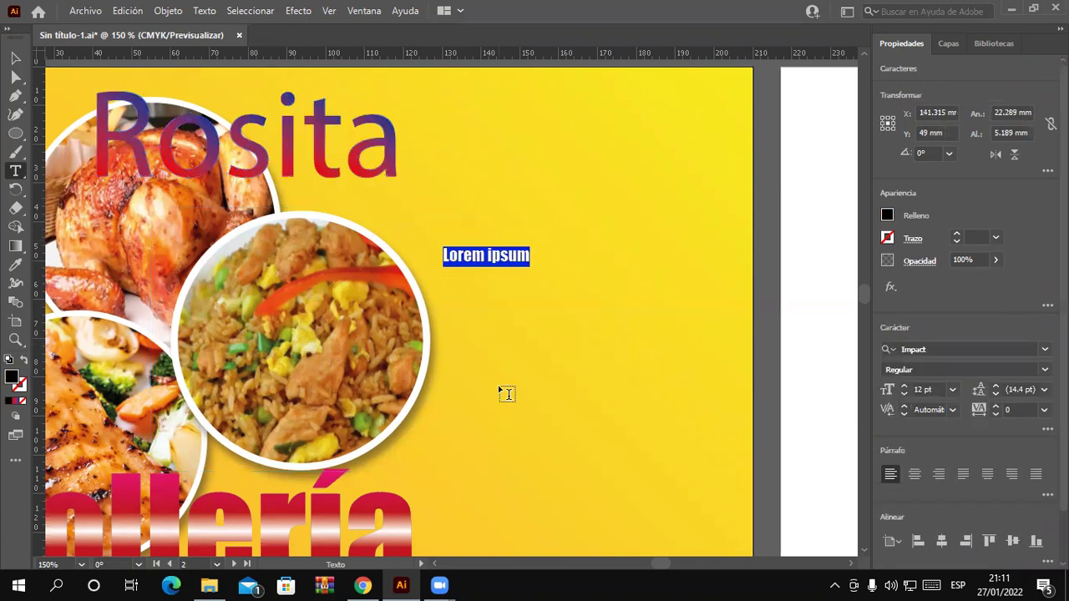
pyautogui.write('ll')
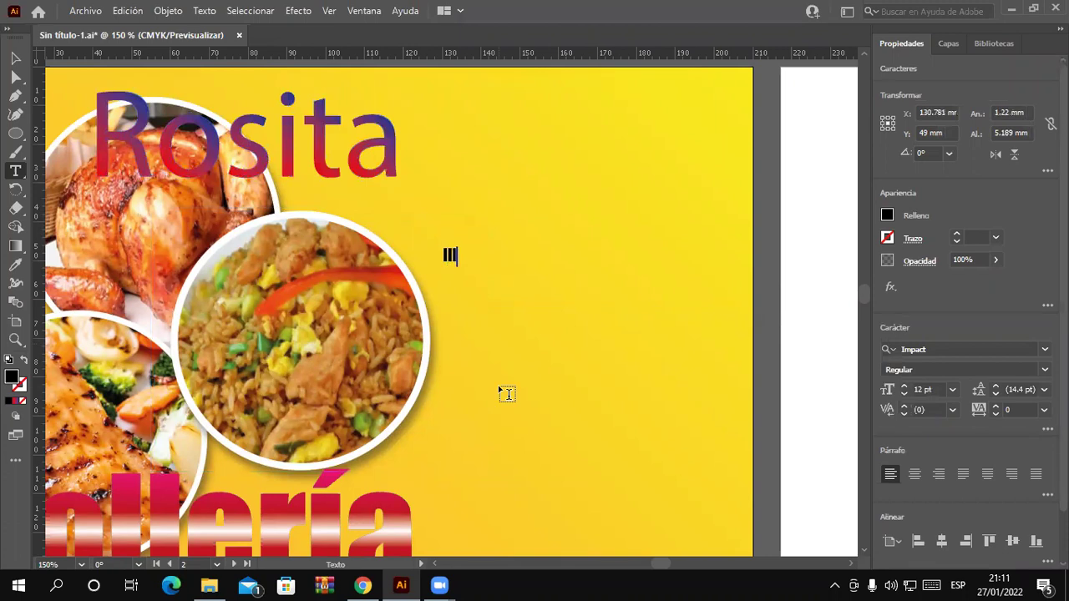
pyautogui.write('lustrat')
pyautogui.write('or')
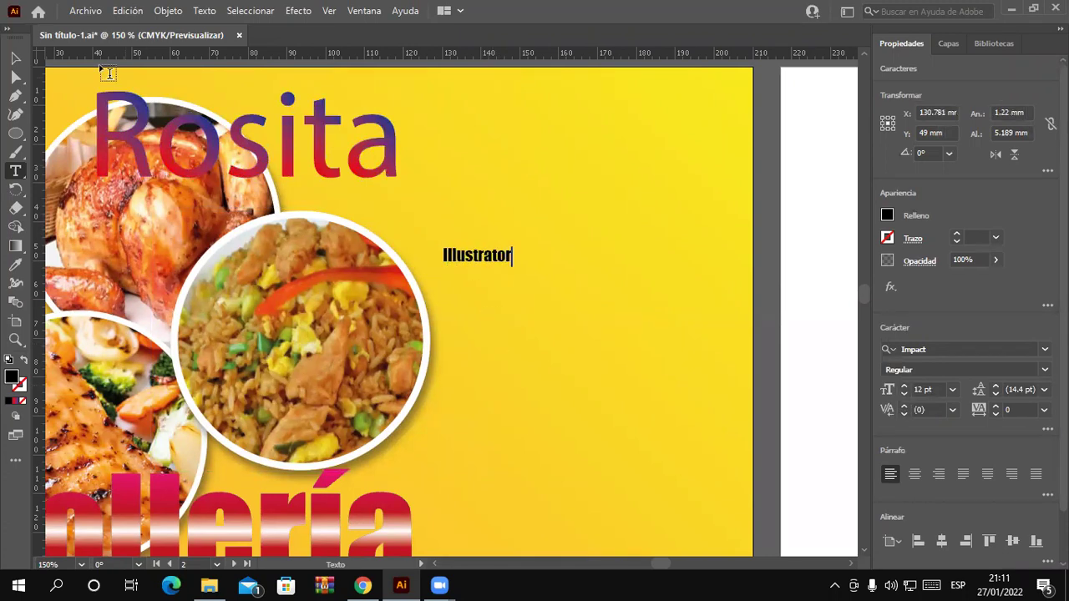
# - Enlarge the Illustrator text to about 60 pt and move it higher
pyautogui.click(12, 56)
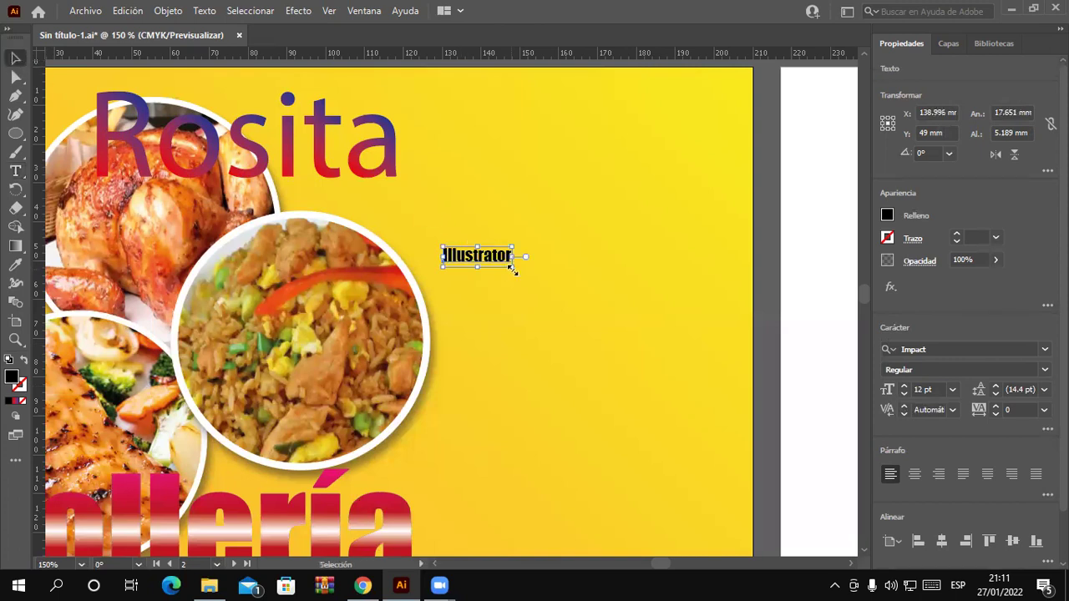
pyautogui.moveTo(512, 269)
pyautogui.mouseDown()
pyautogui.moveTo(710, 314)
pyautogui.moveTo(622, 324)
pyautogui.mouseUp()
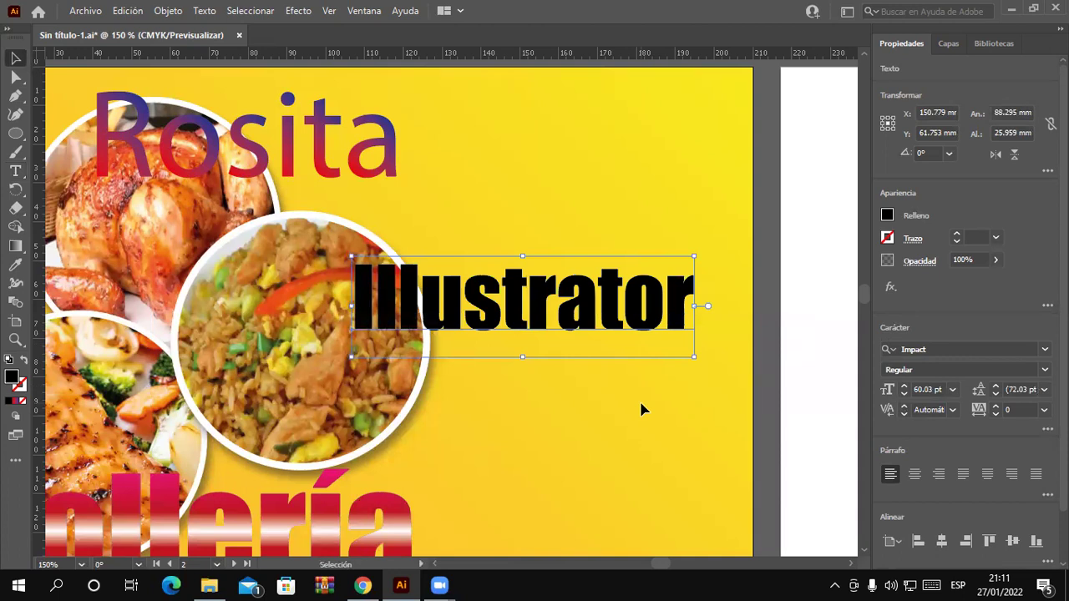
pyautogui.moveTo(512, 283); pyautogui.dragTo(519, 242)
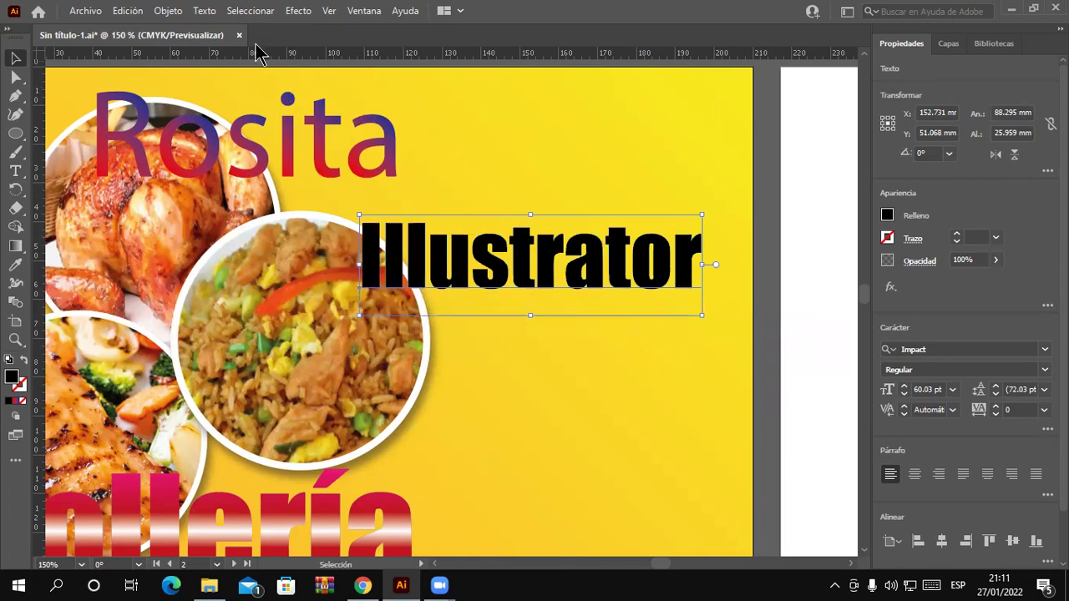
pyautogui.click(204, 11)
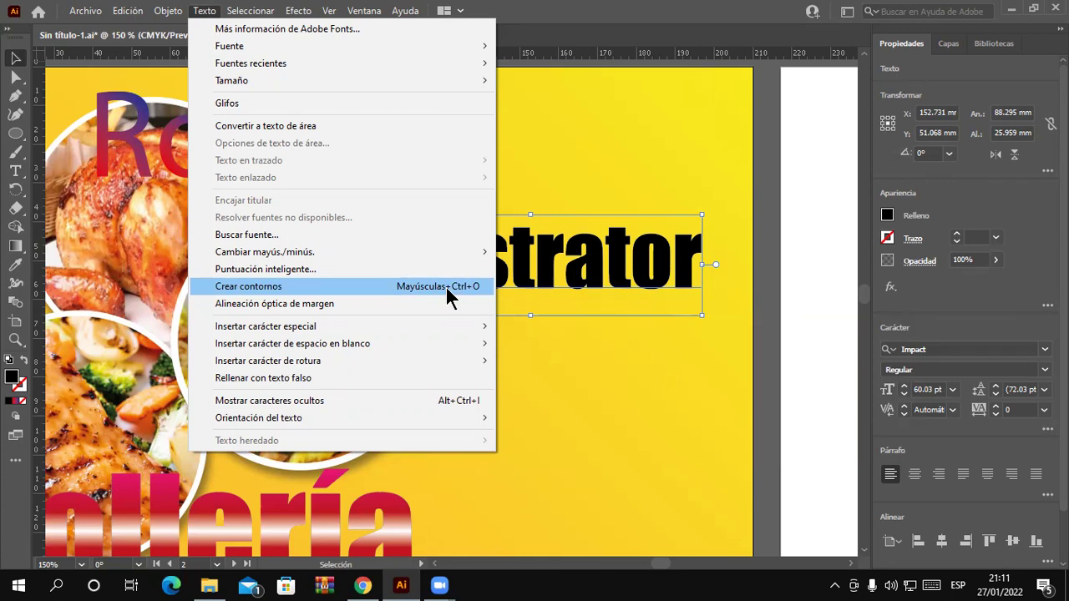
# - Outline the Illustrator word and move the group up beside Rosita
pyautogui.click(447, 288)
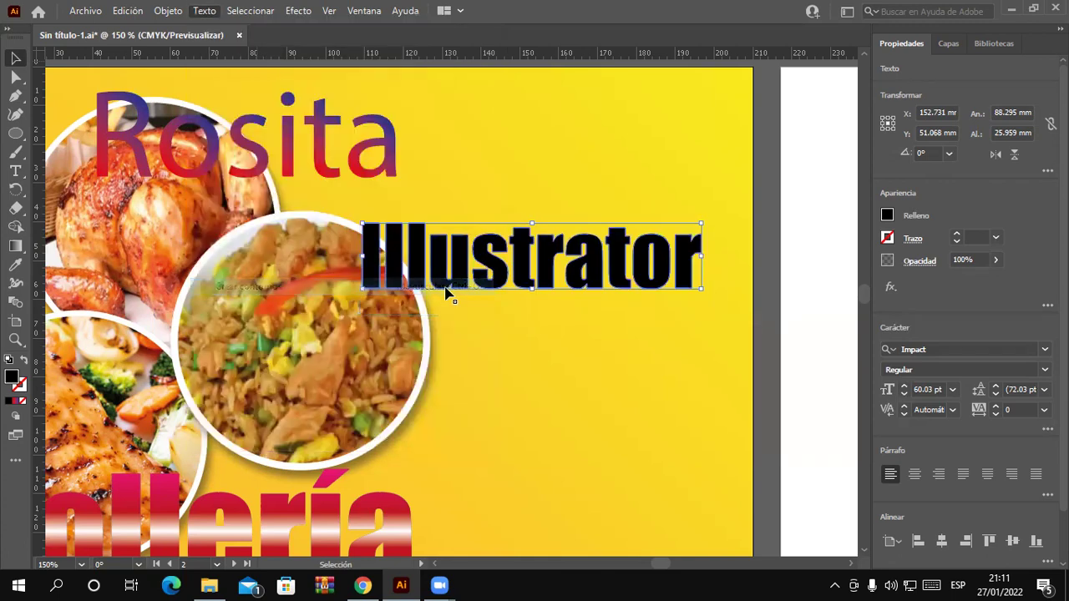
pyautogui.moveTo(549, 299); pyautogui.dragTo(572, 256)
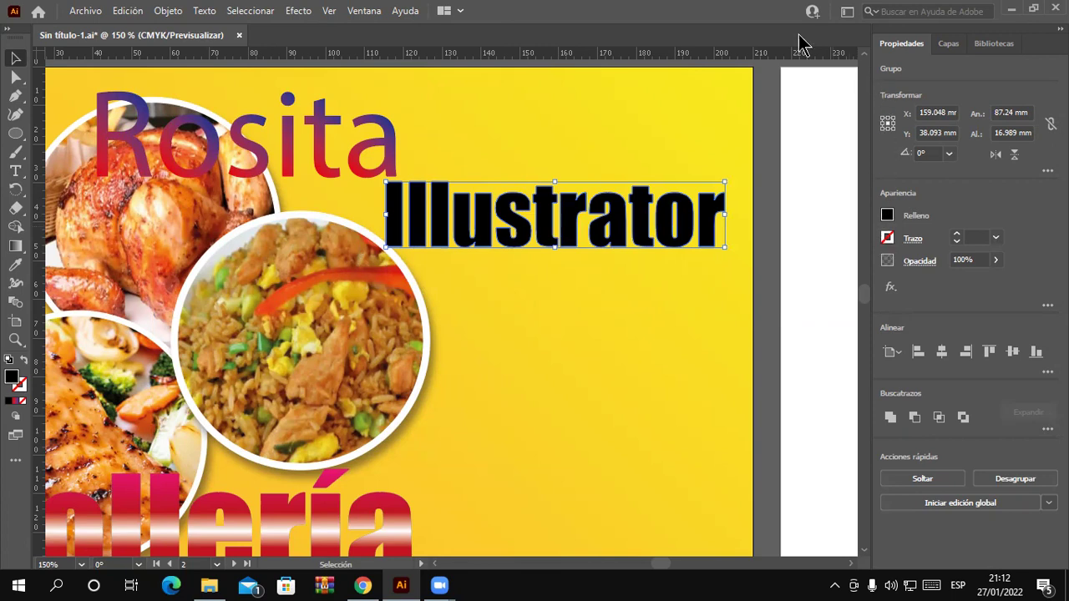
# - Give the outlined Illustrator word a linear gradient fill from the Degradado panel
pyautogui.click(364, 11)
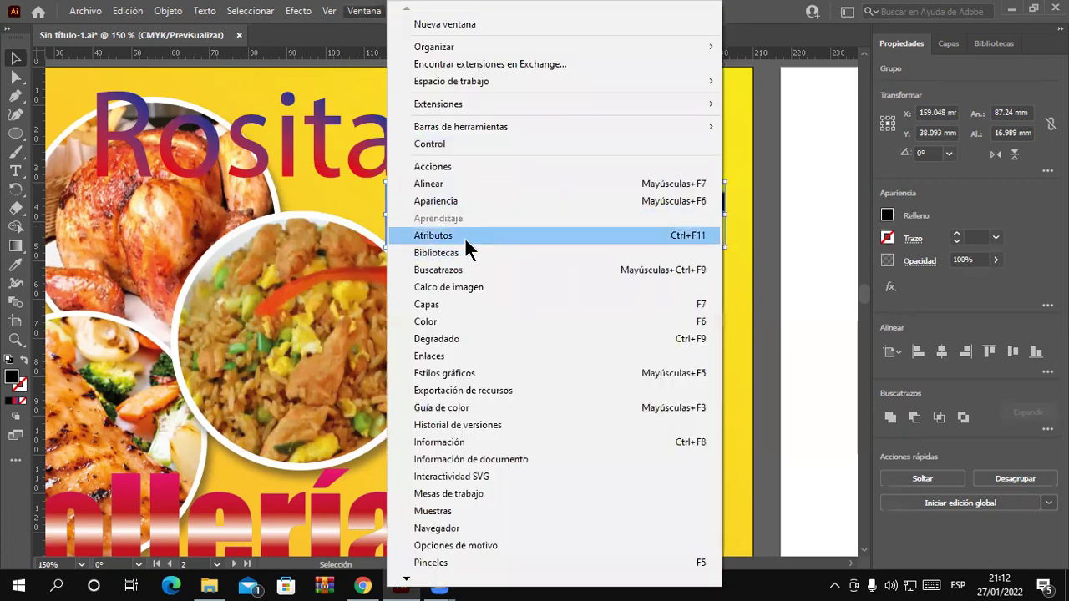
pyautogui.click(466, 341)
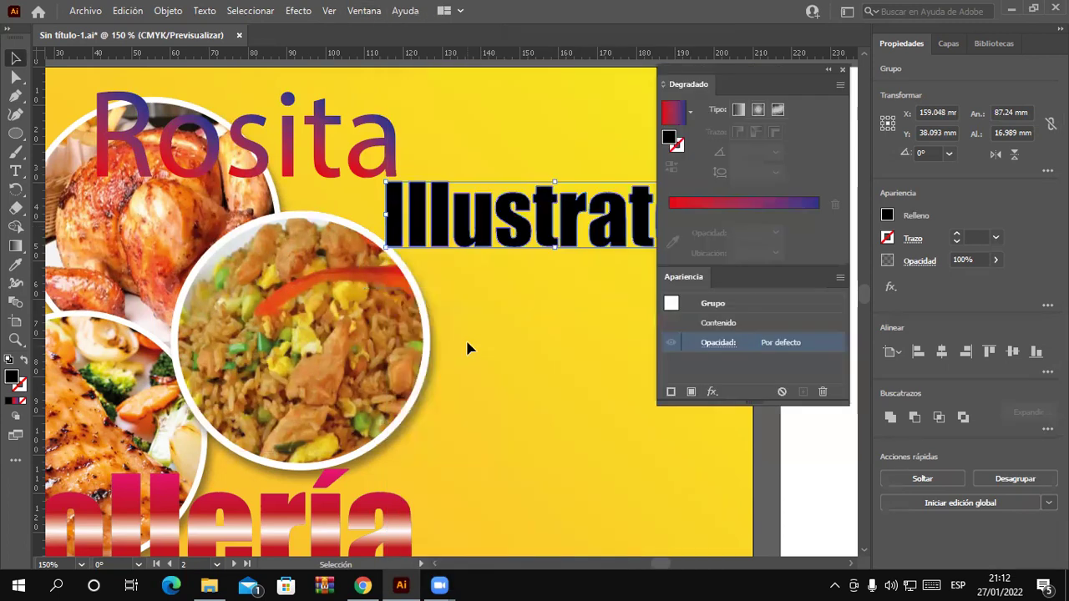
pyautogui.click(738, 111)
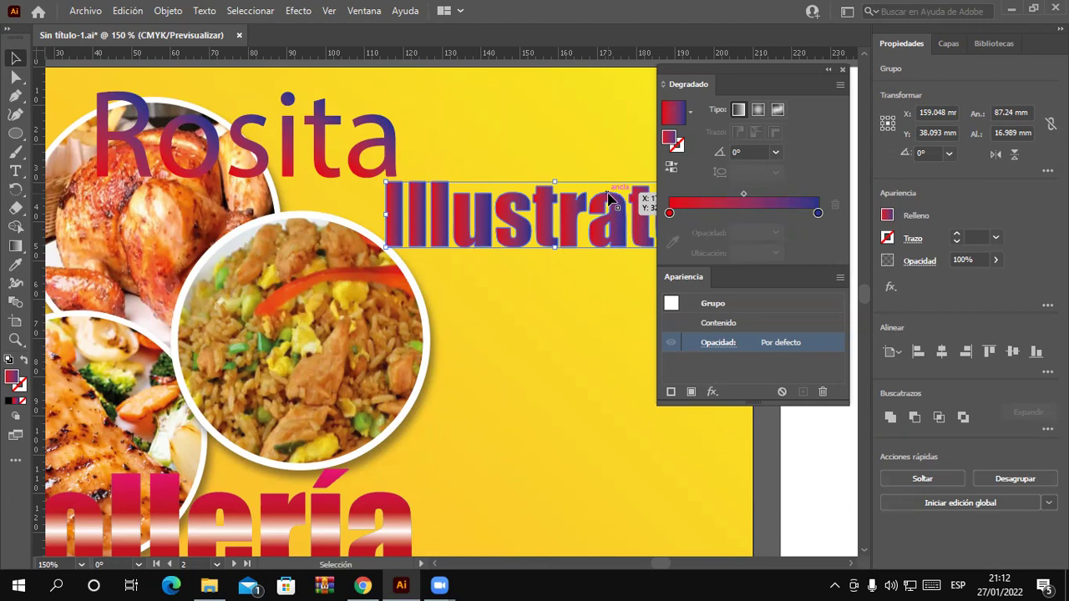
# - Resize the Illustrator word to about 84.5 mm wide and position it right of Rosita
pyautogui.moveTo(801, 85)
pyautogui.mouseDown()
pyautogui.moveTo(803, 158)
pyautogui.moveTo(671, 342)
pyautogui.mouseUp()
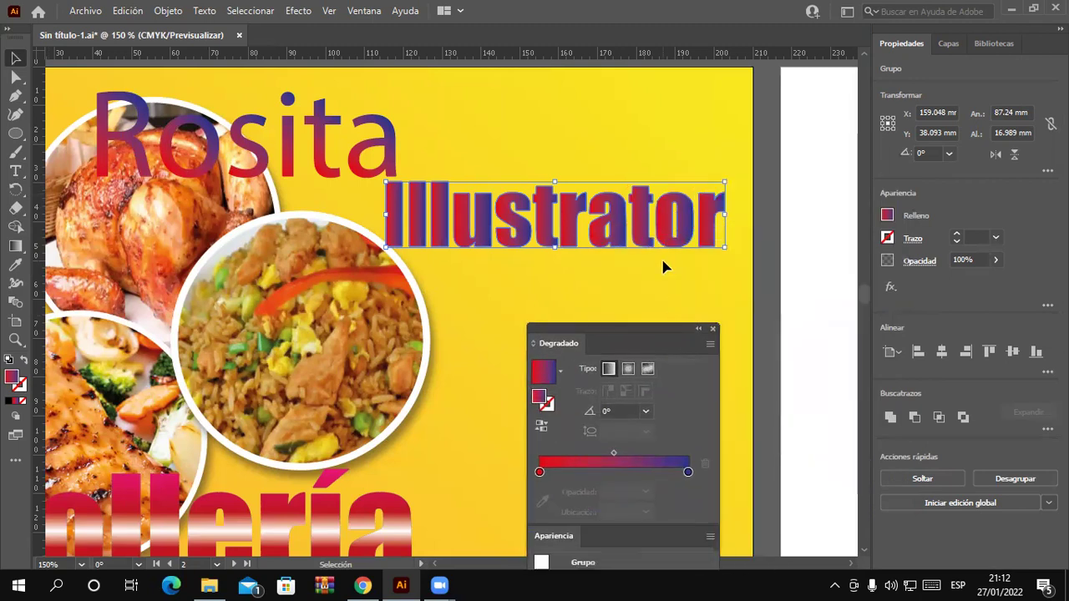
pyautogui.moveTo(654, 244); pyautogui.dragTo(641, 241)
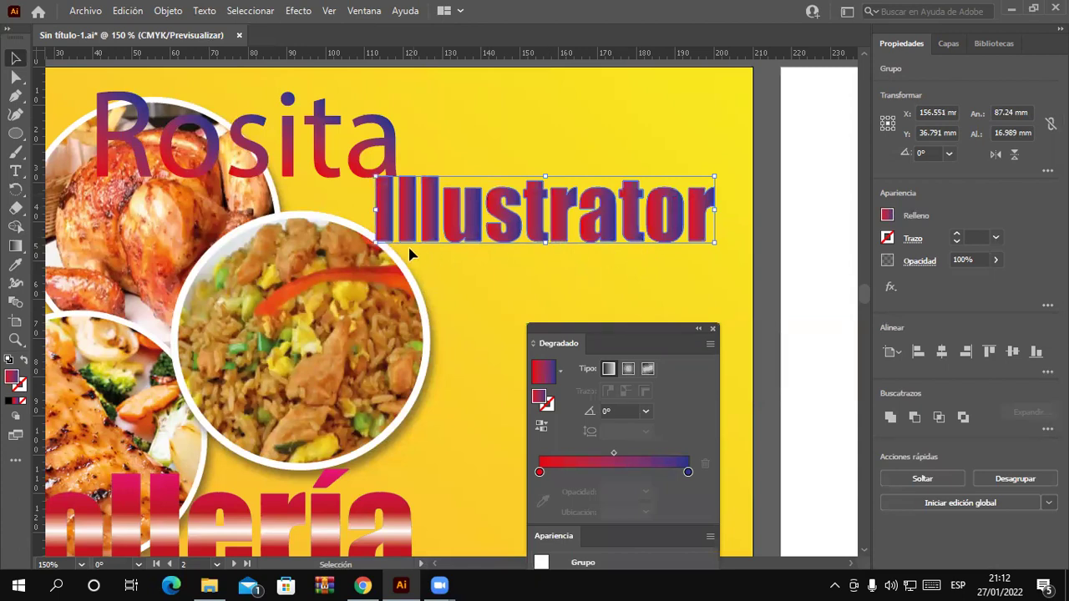
pyautogui.moveTo(375, 243)
pyautogui.mouseDown()
pyautogui.moveTo(94, 299)
pyautogui.moveTo(34, 299)
pyautogui.mouseUp()
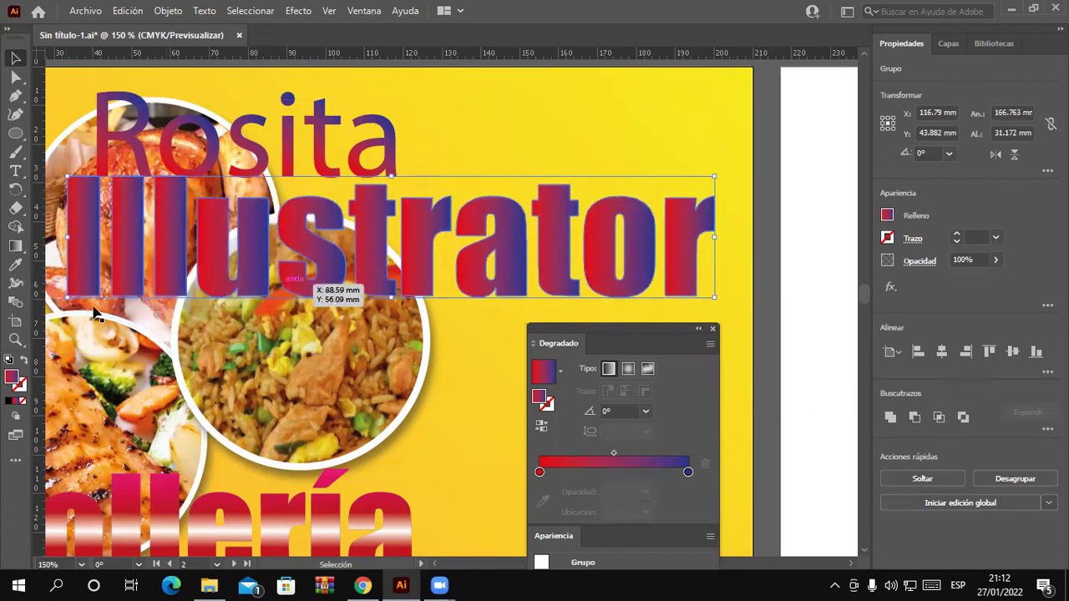
pyautogui.moveTo(71, 299)
pyautogui.mouseDown()
pyautogui.moveTo(401, 226)
pyautogui.moveTo(386, 229)
pyautogui.mouseUp()
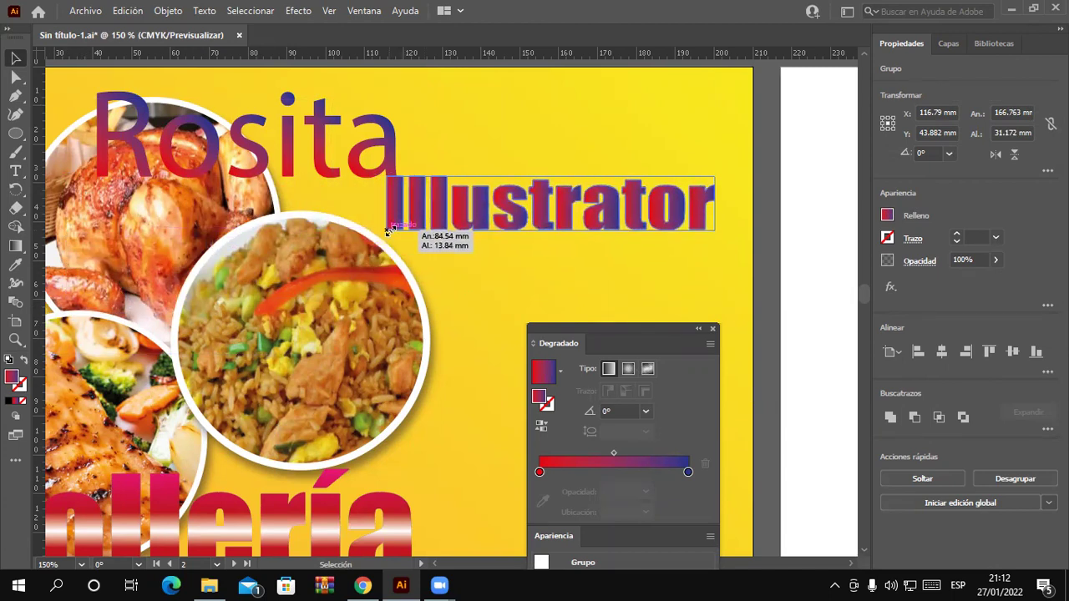
pyautogui.moveTo(572, 231); pyautogui.dragTo(580, 247)
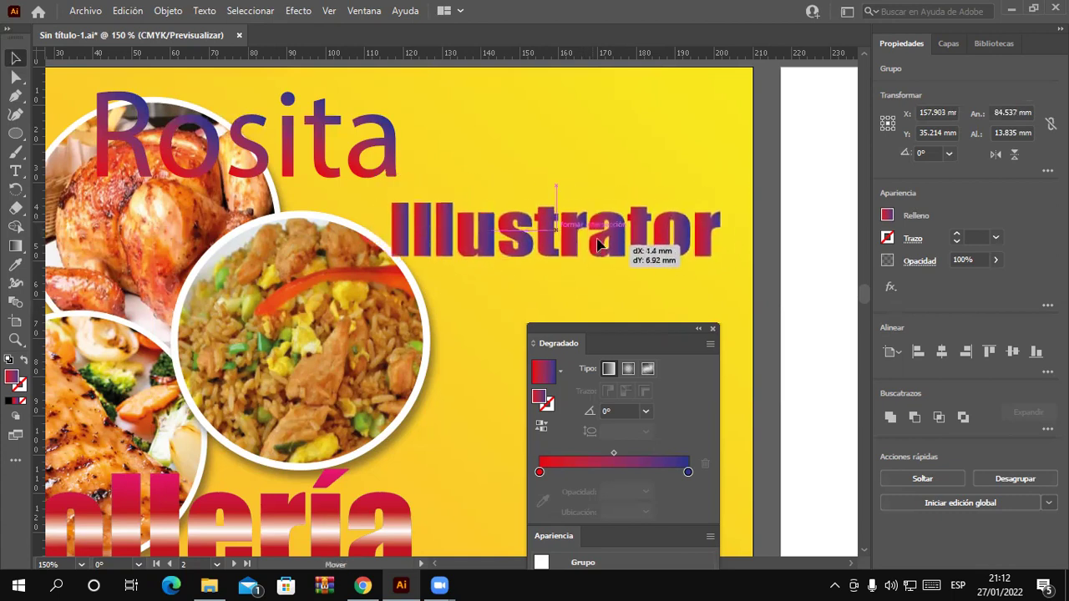
# - Move the Pollería title up and right so it overlaps the rice photo circle
pyautogui.scroll(-3, 484, 477)
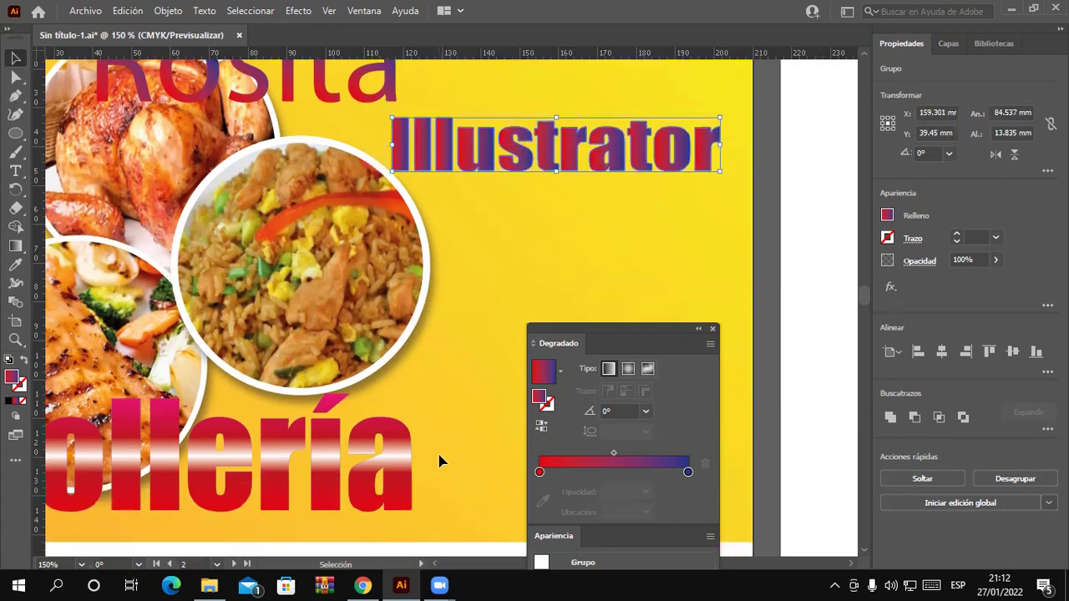
pyautogui.scroll(-2, 440, 458)
pyautogui.moveTo(398, 437)
pyautogui.mouseDown()
pyautogui.moveTo(434, 370)
pyautogui.moveTo(457, 375)
pyautogui.mouseUp()
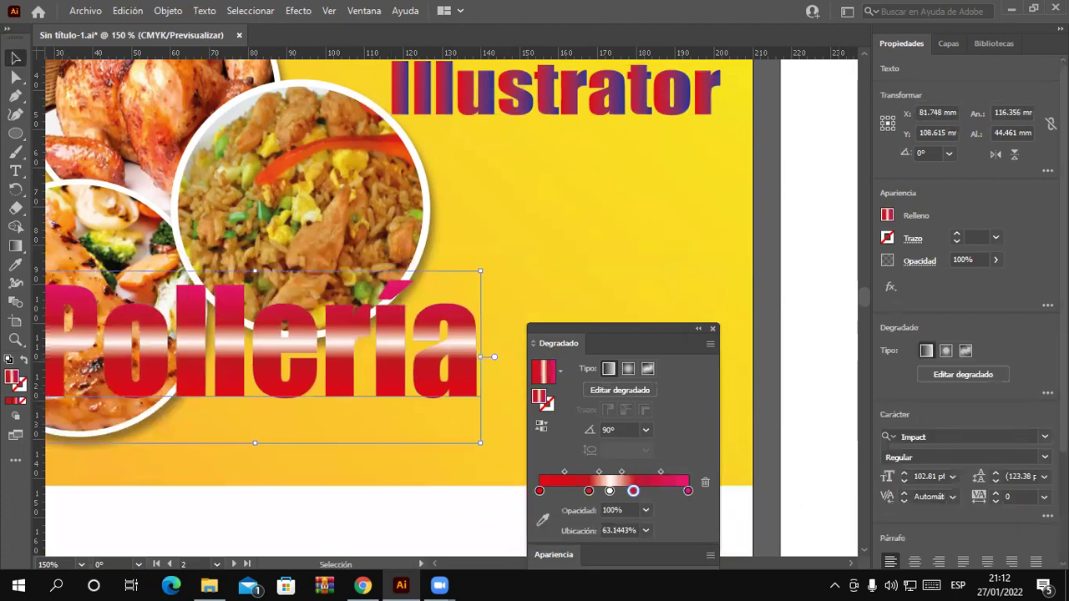
pyautogui.scroll(-2, 902, 351)
pyautogui.scroll(-1, 901, 350)
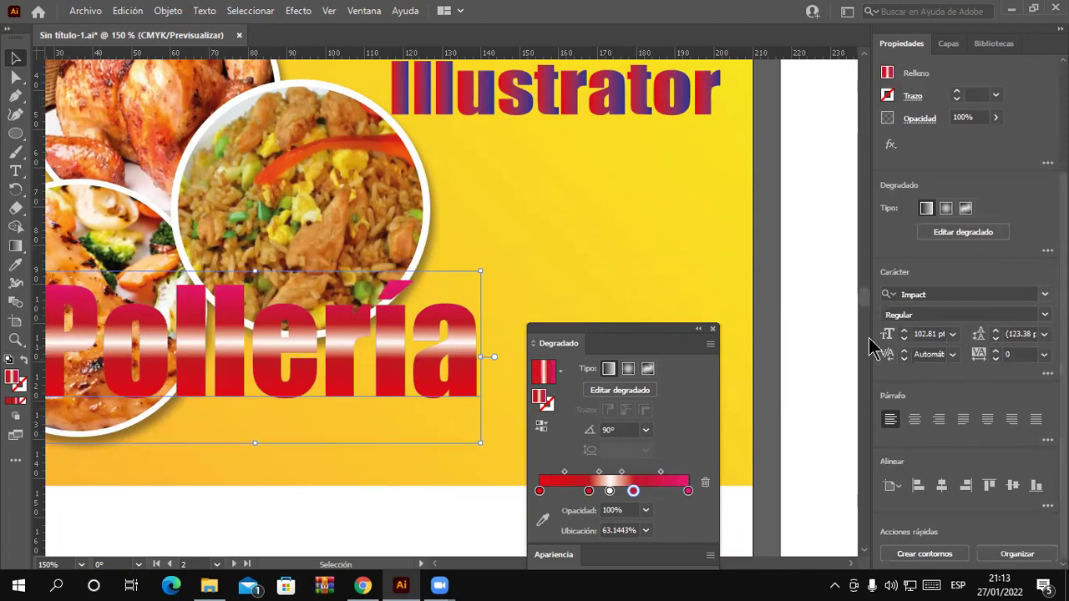
pyautogui.moveTo(643, 338); pyautogui.dragTo(744, 211)
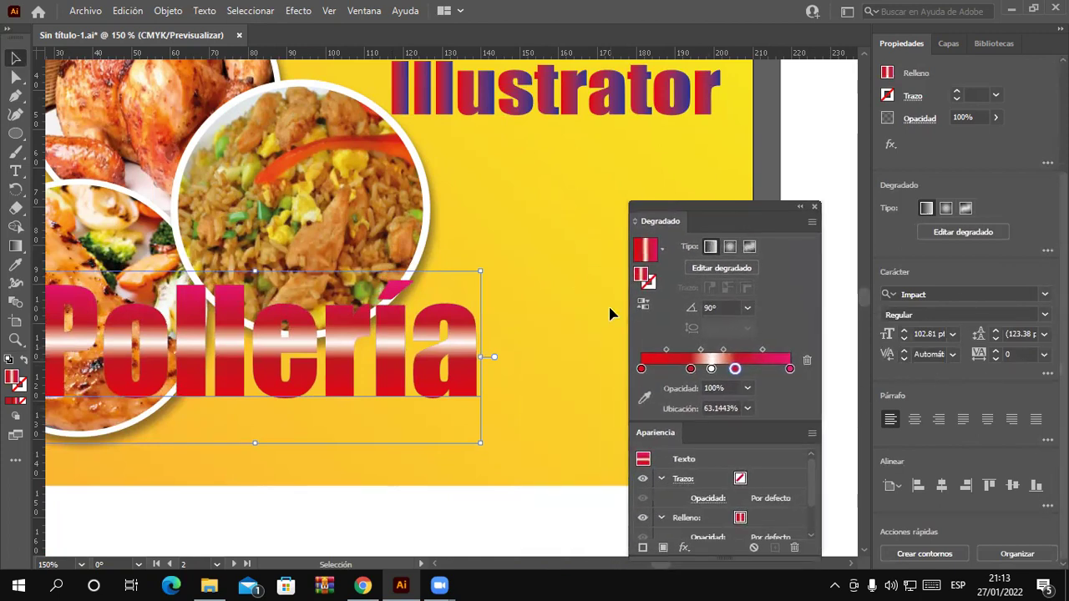
pyautogui.scroll(2, 448, 245)
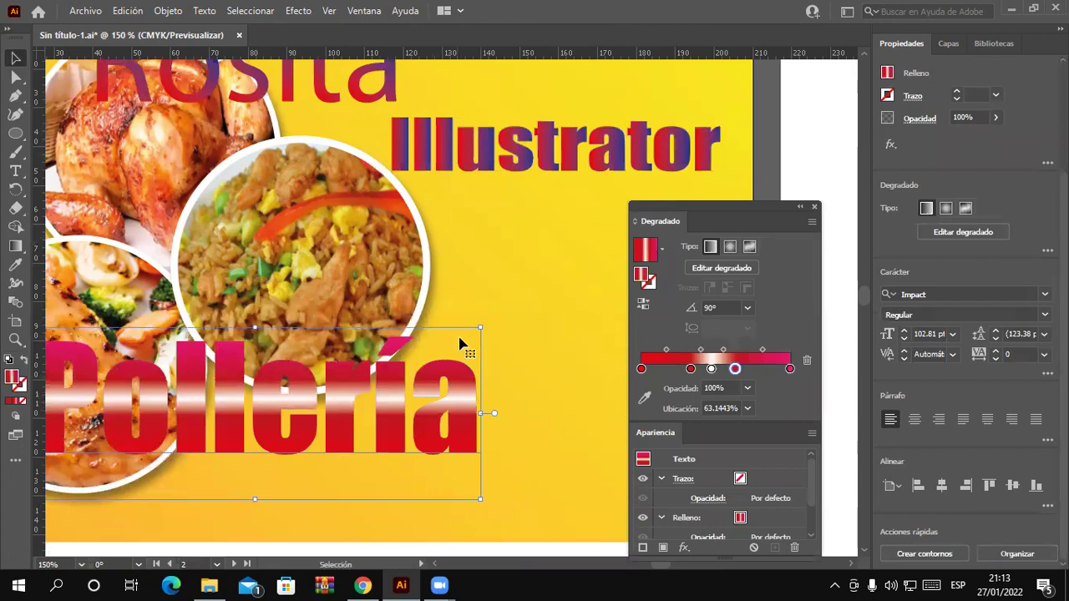
pyautogui.moveTo(457, 368); pyautogui.dragTo(501, 269)
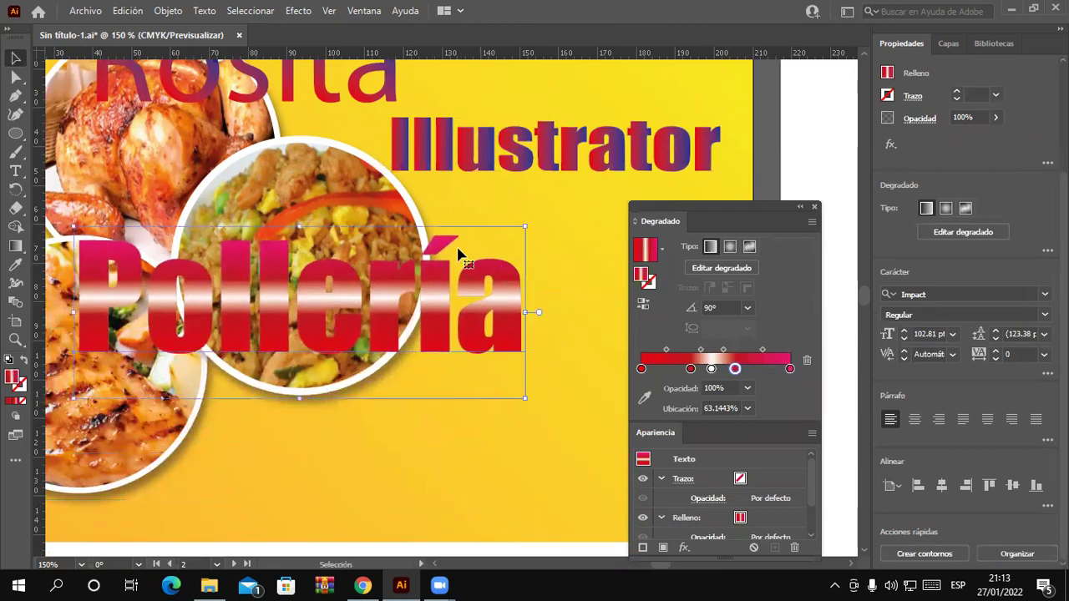
pyautogui.click(215, 16)
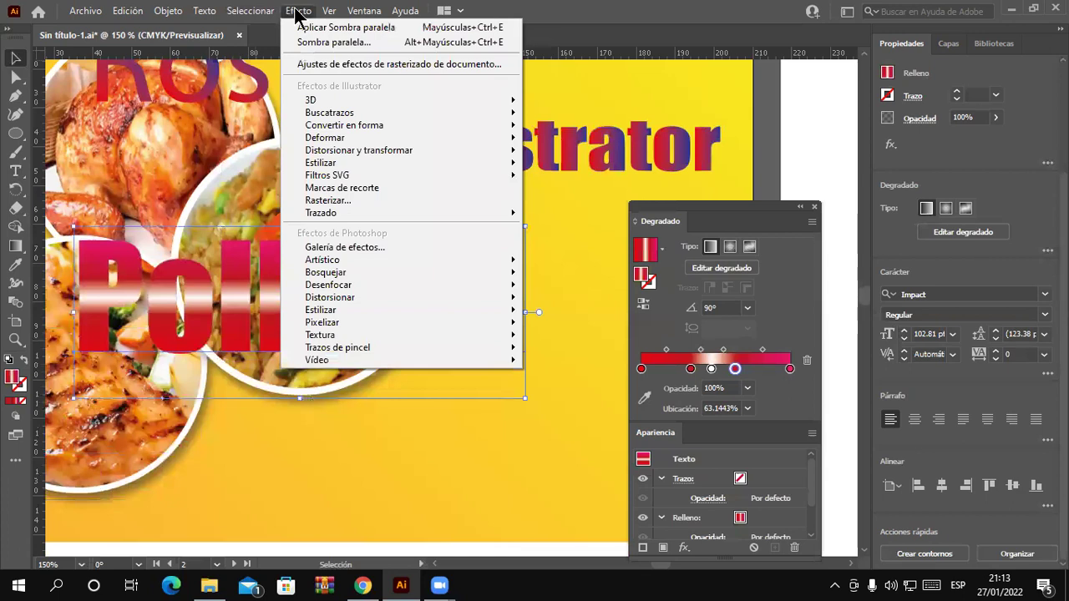
pyautogui.moveTo(325, 137)
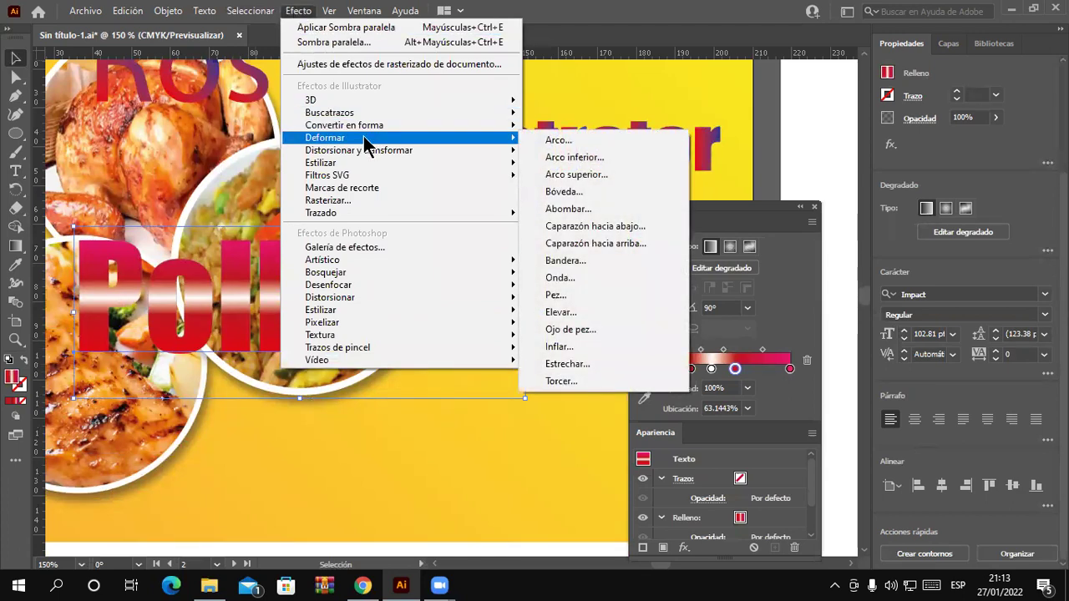
# - Nudge the Illustrator word slightly left and raise the gradient panel a little
pyautogui.click(591, 12)
pyautogui.moveTo(639, 158)
pyautogui.mouseDown()
pyautogui.moveTo(607, 167)
pyautogui.moveTo(592, 159)
pyautogui.mouseUp()
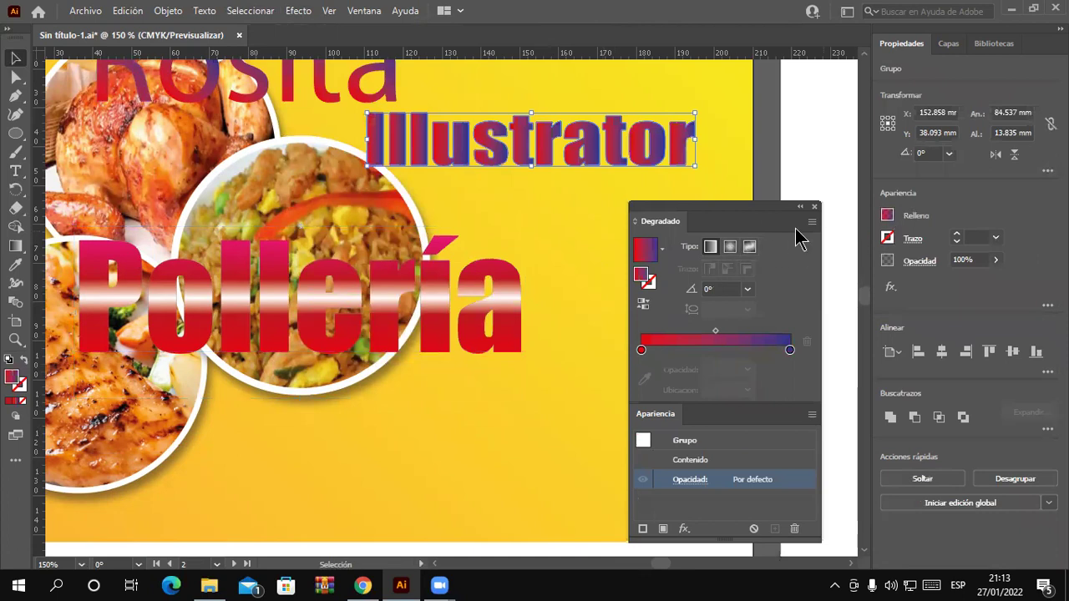
pyautogui.moveTo(735, 218); pyautogui.dragTo(730, 182)
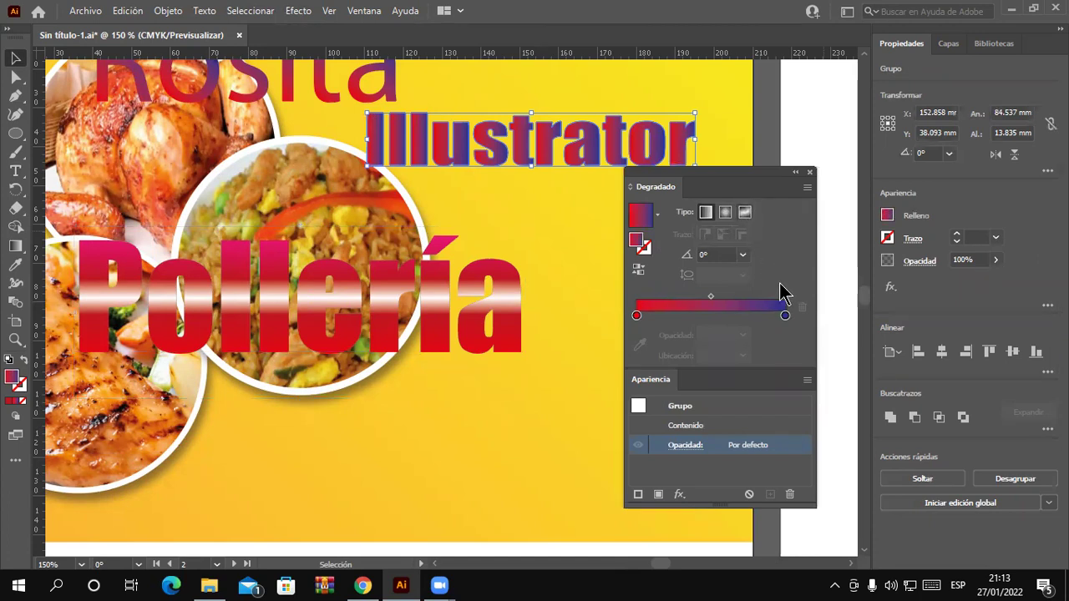
# - Undock the Appearance panel into its own floating window, then reselect Pollería
pyautogui.moveTo(653, 381); pyautogui.dragTo(413, 379)
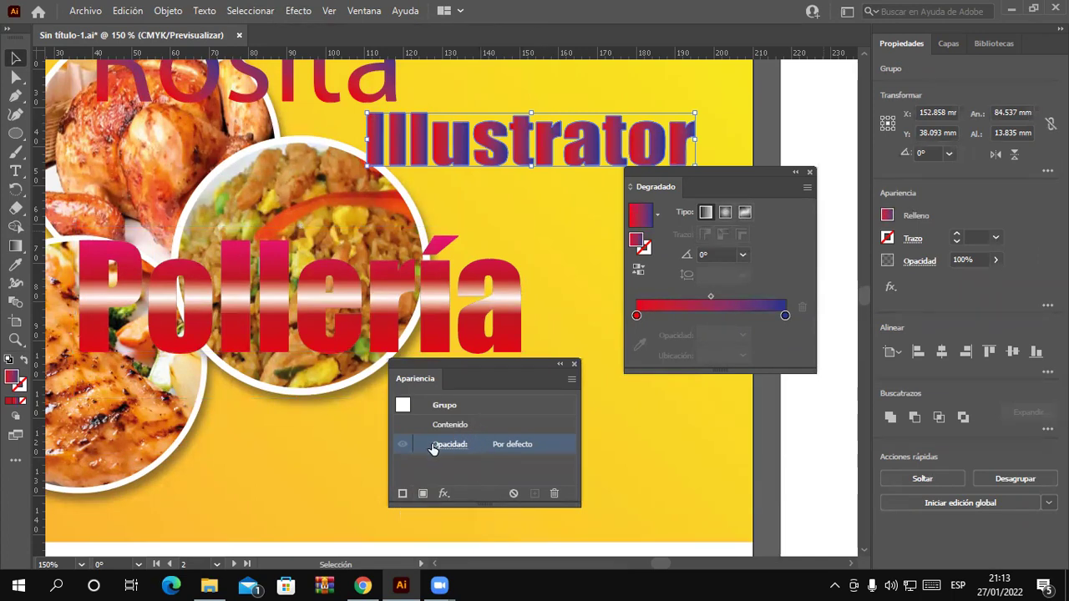
pyautogui.click(572, 380)
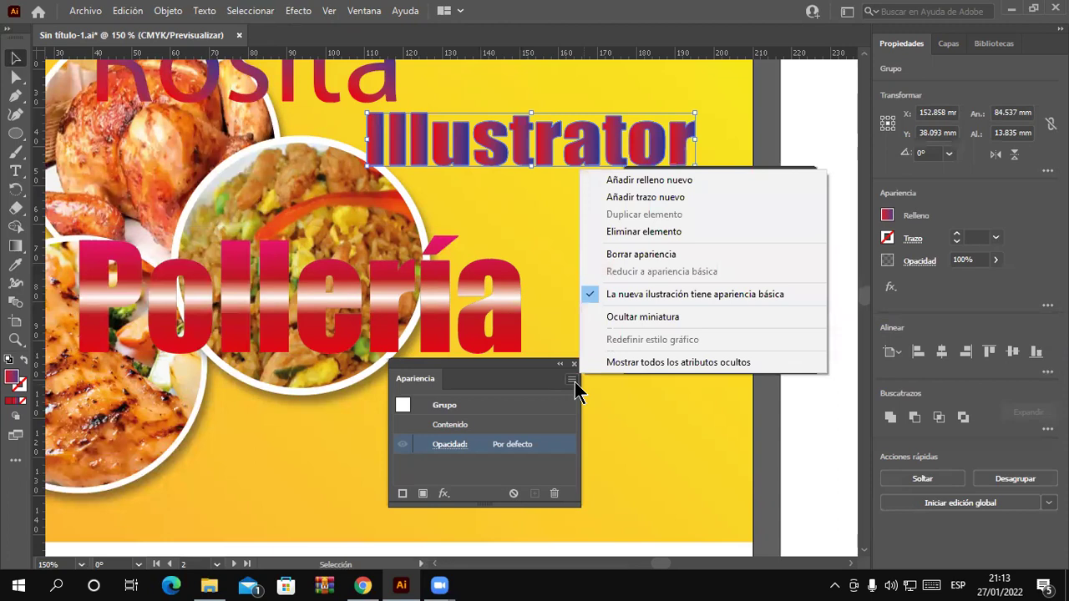
pyautogui.click(488, 347)
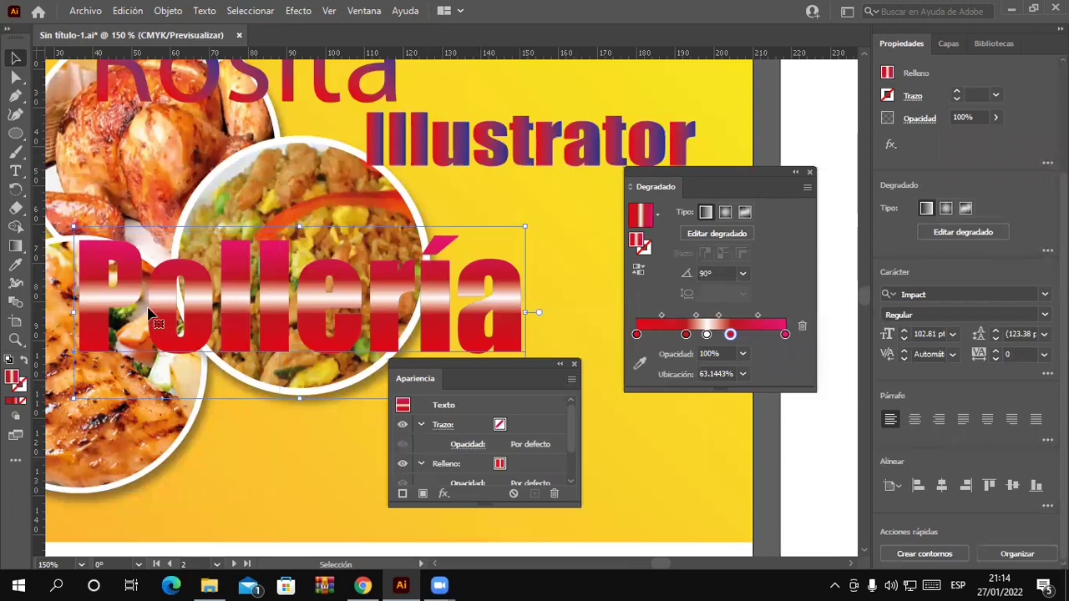
# - Create a DISEÑO text object below the chicken photo with the Type tool
pyautogui.click(15, 171)
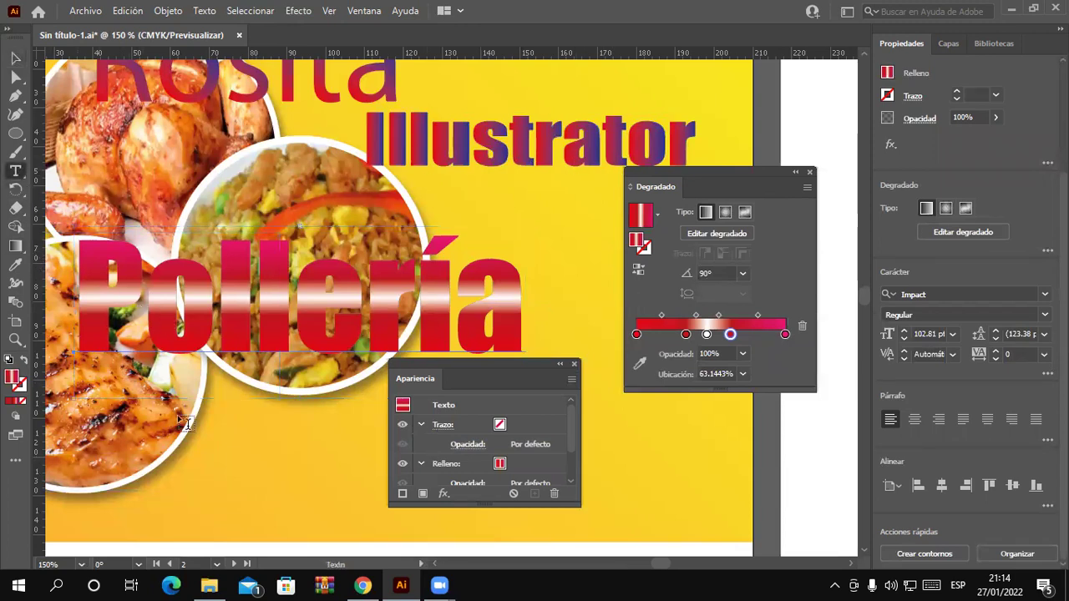
pyautogui.click(139, 482)
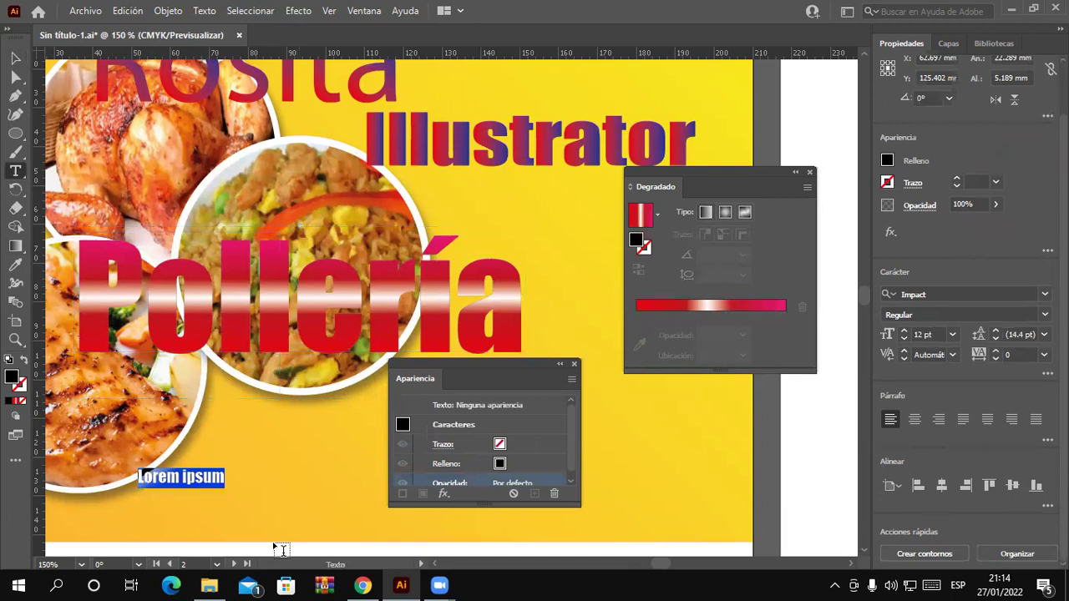
pyautogui.write('DISEÑO')
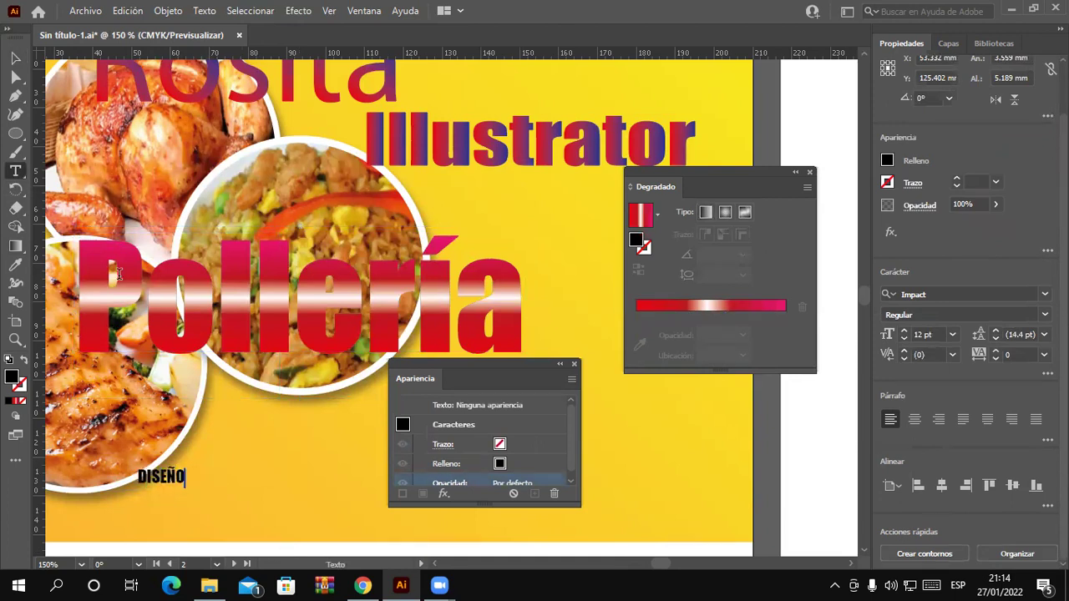
pyautogui.press('Escape')
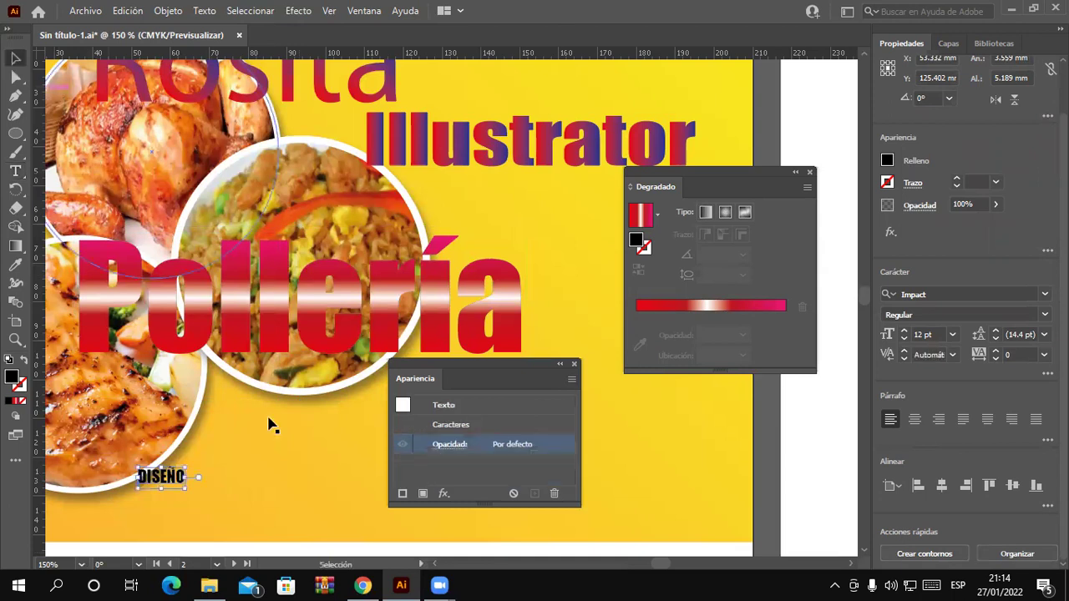
# - Scale DISEÑO up and drag it right across the yellow banner
pyautogui.moveTo(185, 487)
pyautogui.mouseDown()
pyautogui.moveTo(345, 542)
pyautogui.moveTo(353, 458)
pyautogui.mouseUp()
pyautogui.moveTo(336, 298); pyautogui.dragTo(417, 248)
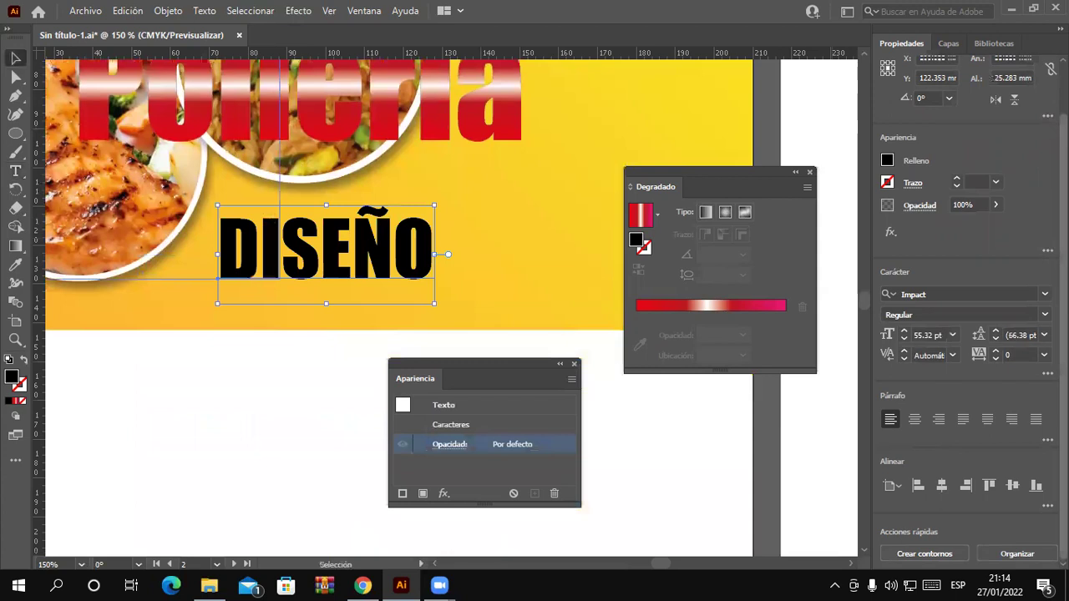
pyautogui.scroll(2, 969, 309)
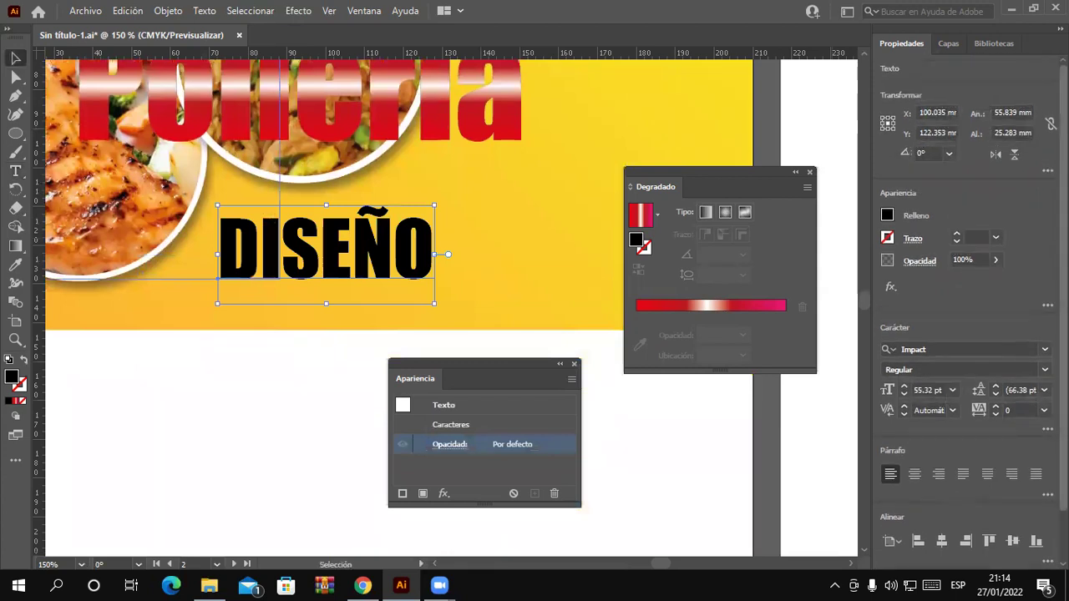
pyautogui.scroll(-2, 969, 309)
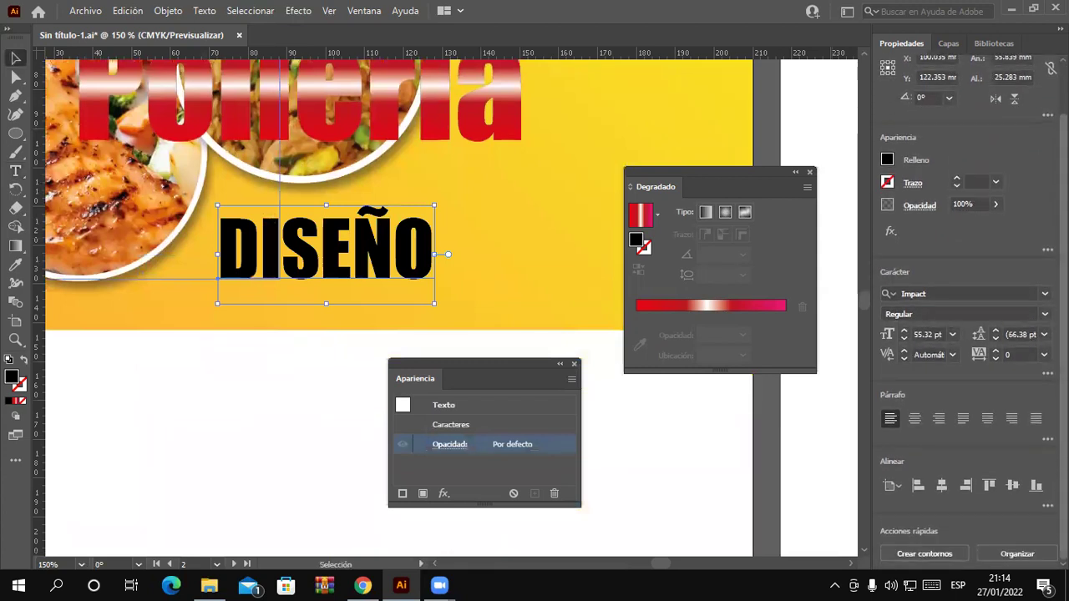
pyautogui.scroll(2, 968, 308)
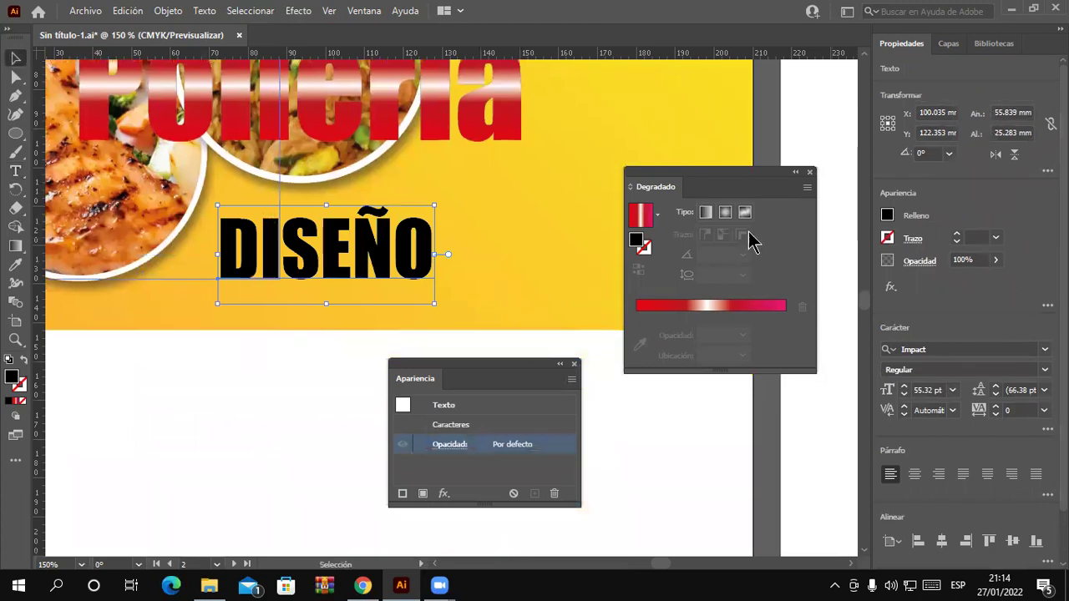
pyautogui.moveTo(444, 272); pyautogui.dragTo(560, 274)
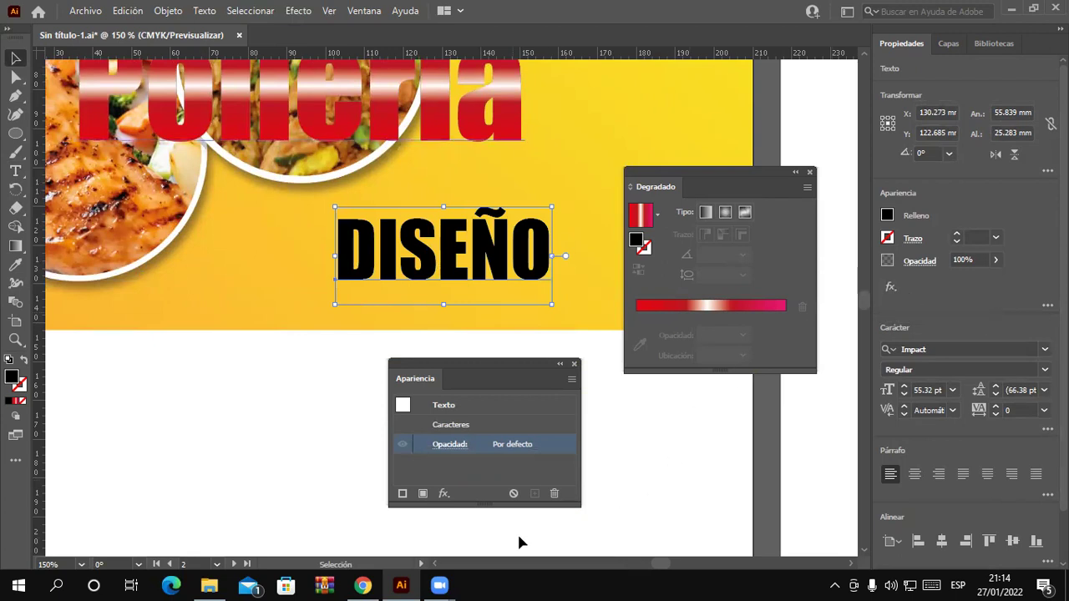
pyautogui.click(363, 585)
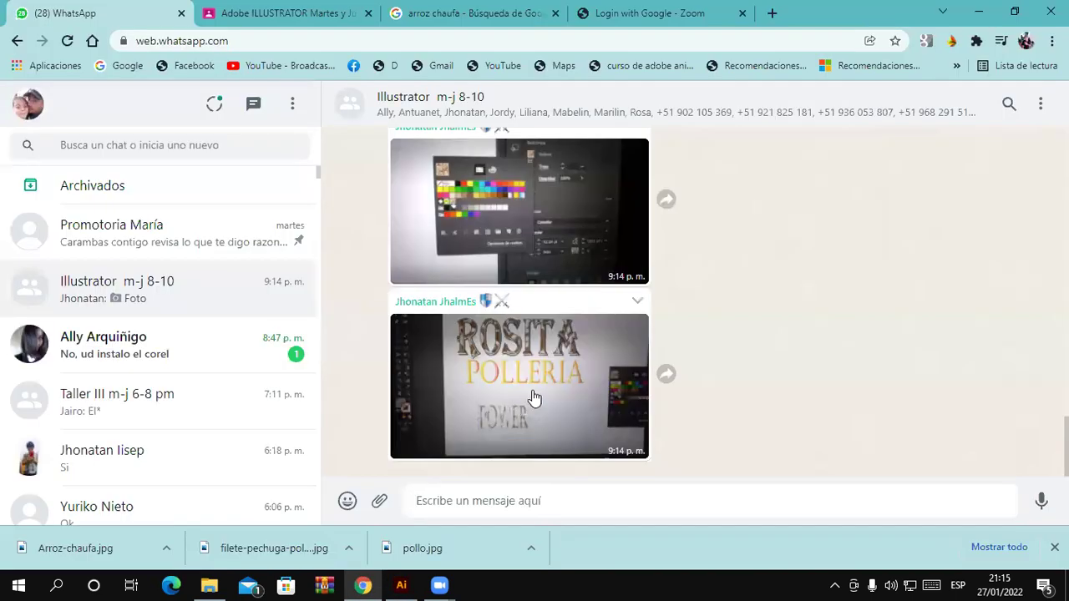
# - View the ROSITA POLLERIA reference photo zoomed in and out, then return to Illustrator
pyautogui.click(549, 391)
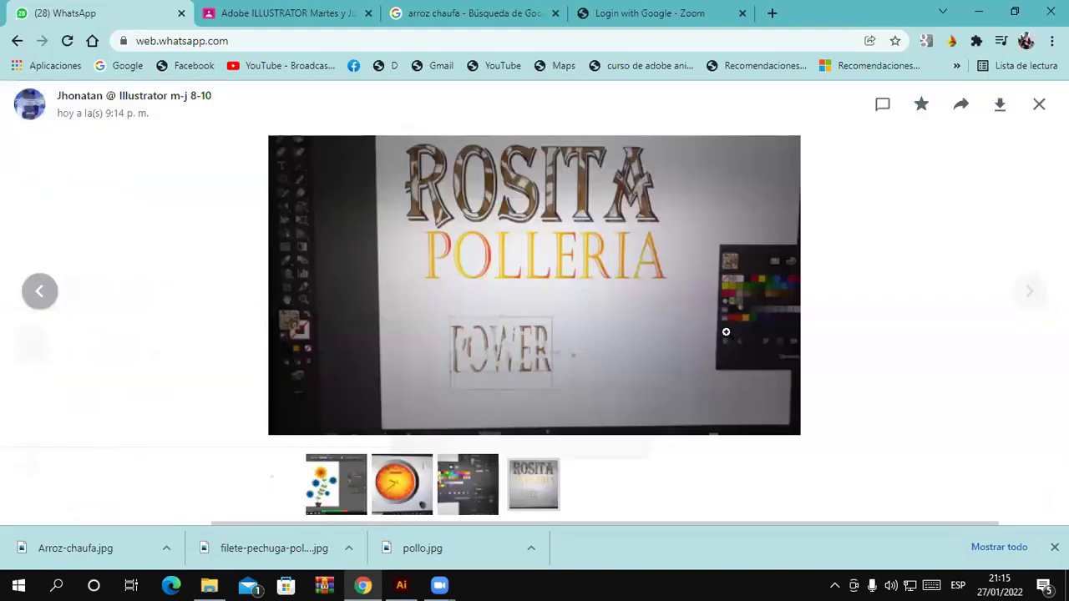
pyautogui.click(760, 331)
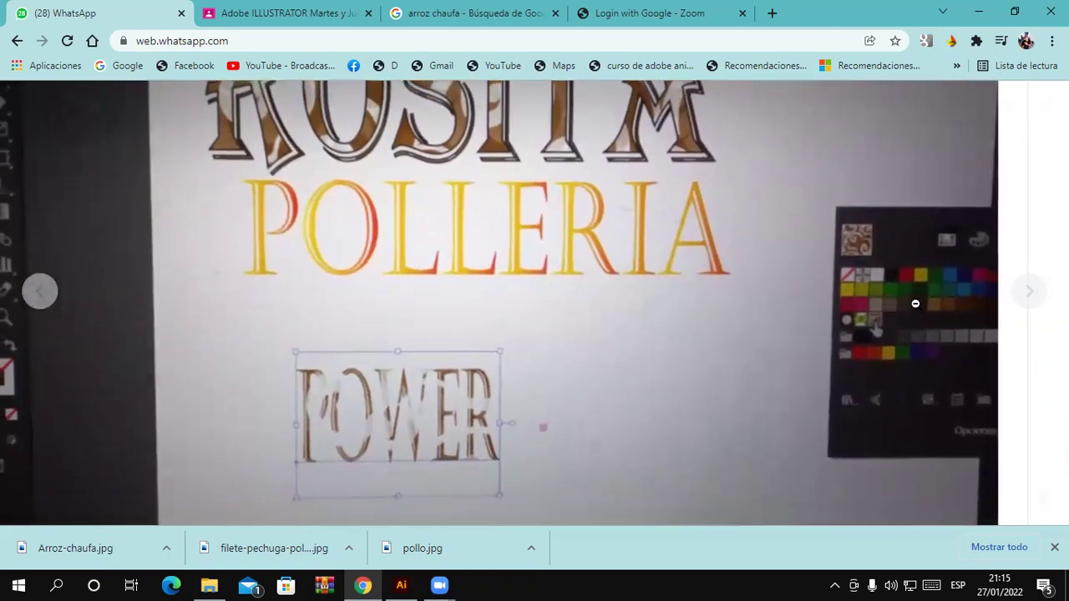
pyautogui.click(915, 306)
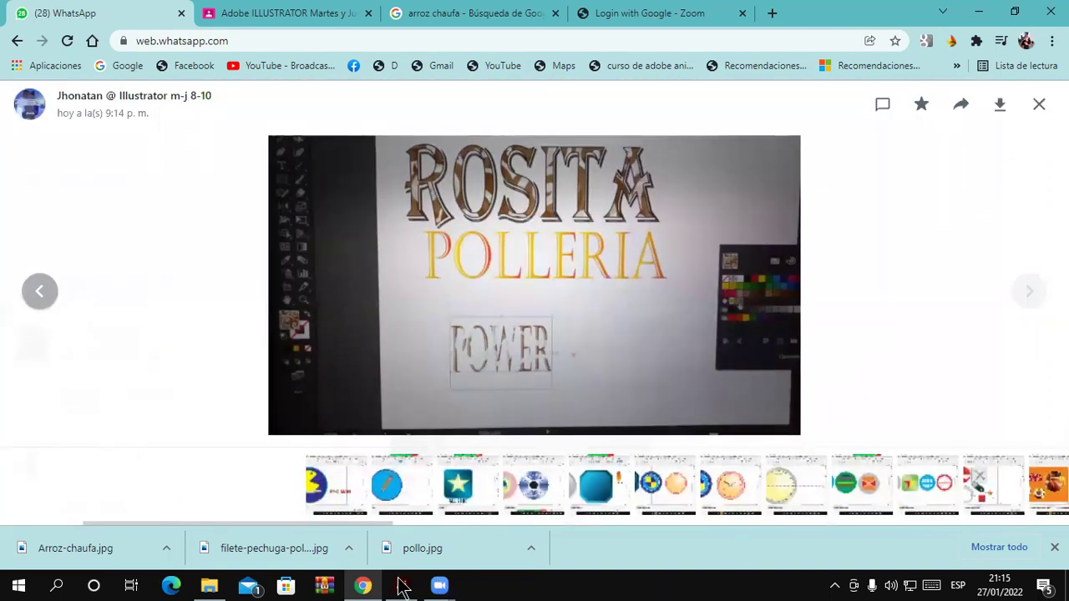
pyautogui.click(440, 587)
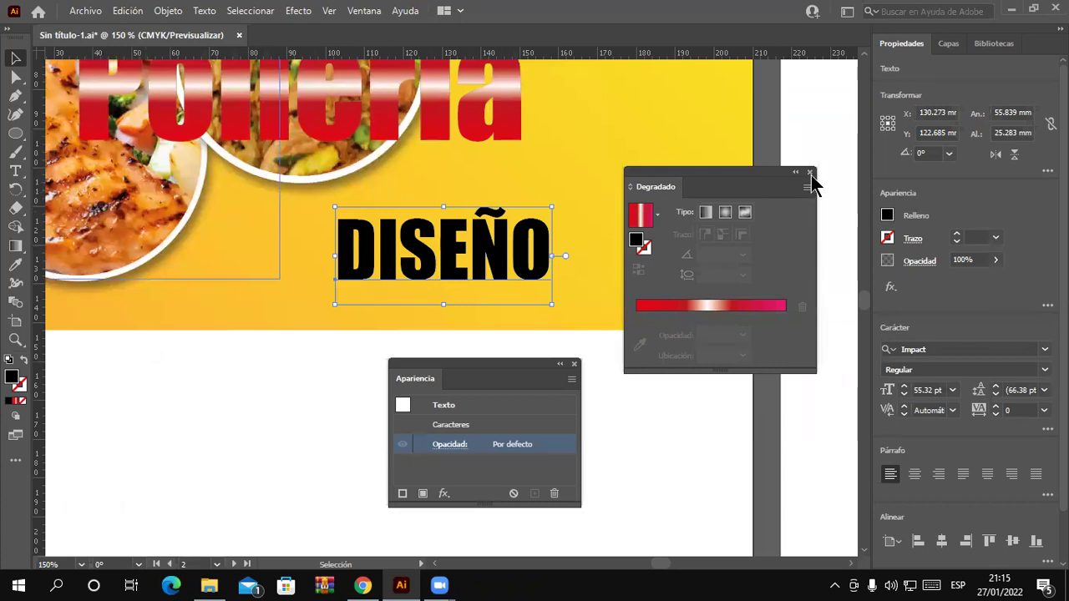
# - Close the gradient panel and fill DISEÑO with the orange-yellow gradient after trying Follaje and swirl patterns
pyautogui.click(809, 173)
pyautogui.click(887, 217)
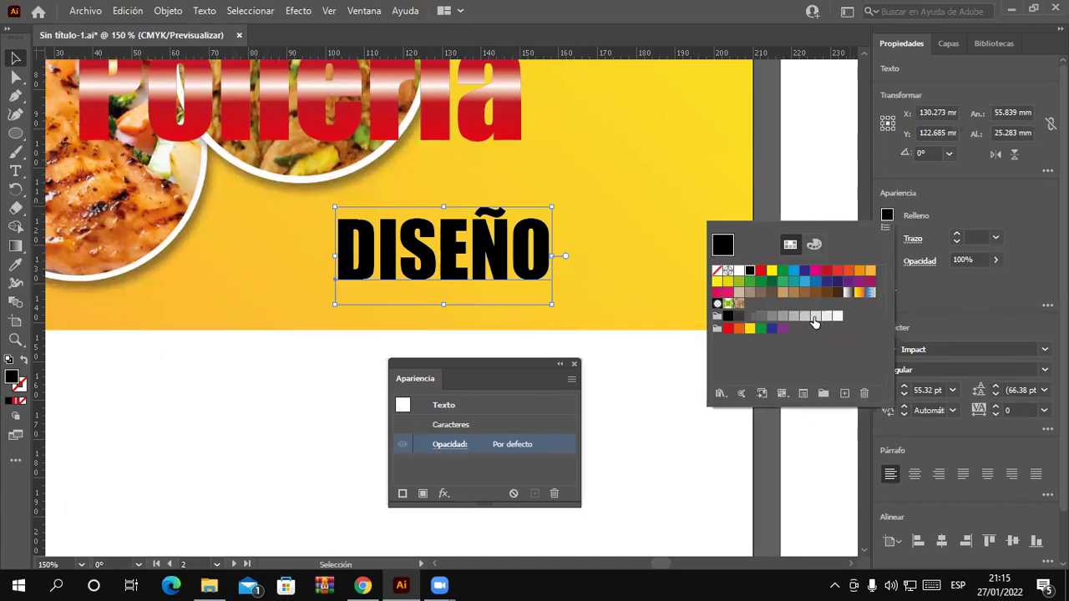
pyautogui.click(859, 294)
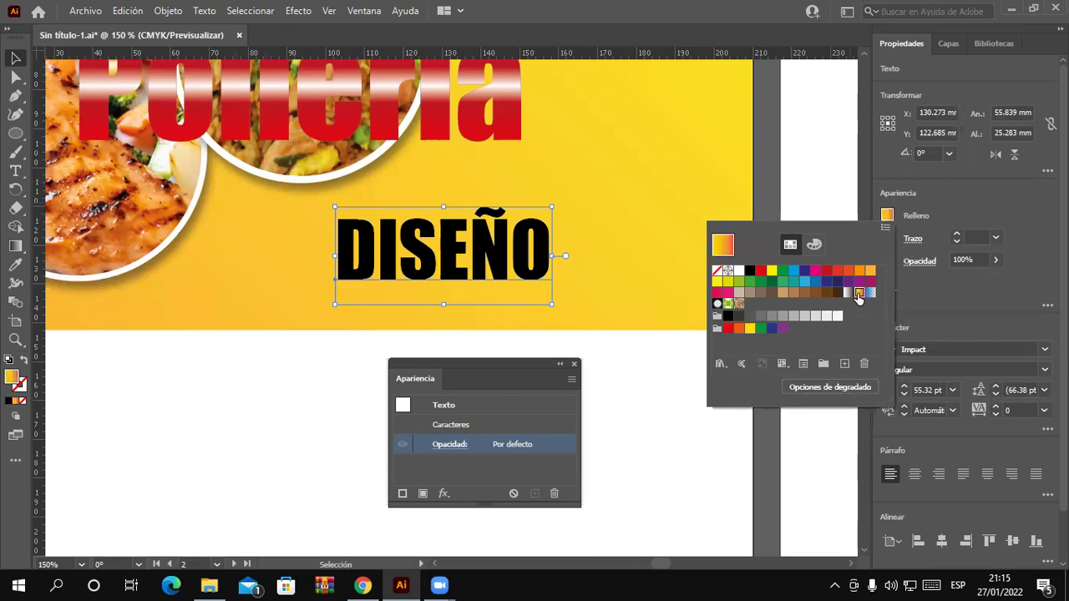
pyautogui.click(728, 305)
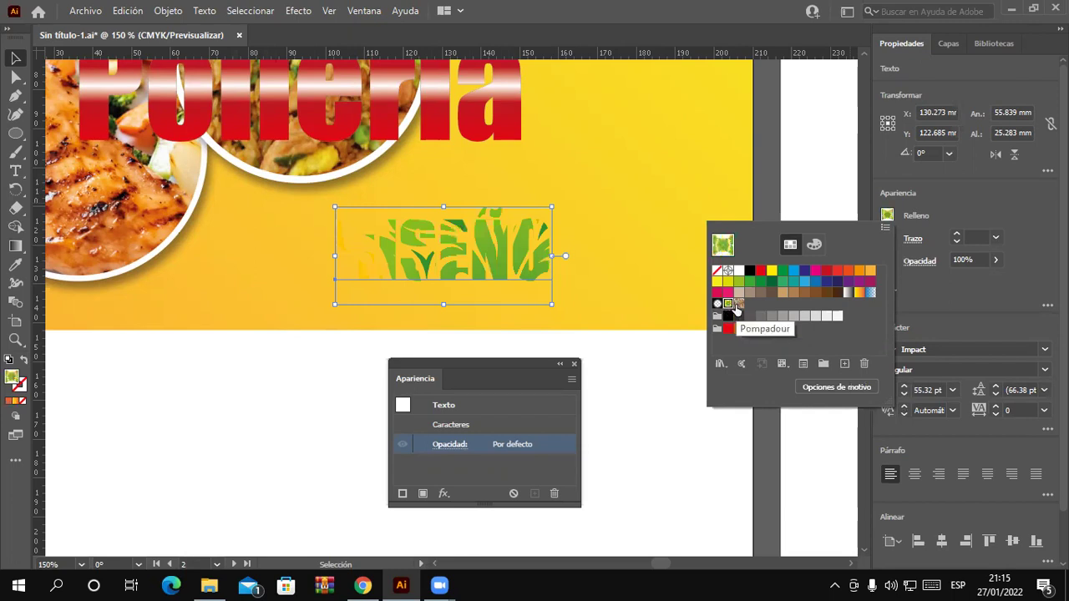
pyautogui.click(738, 304)
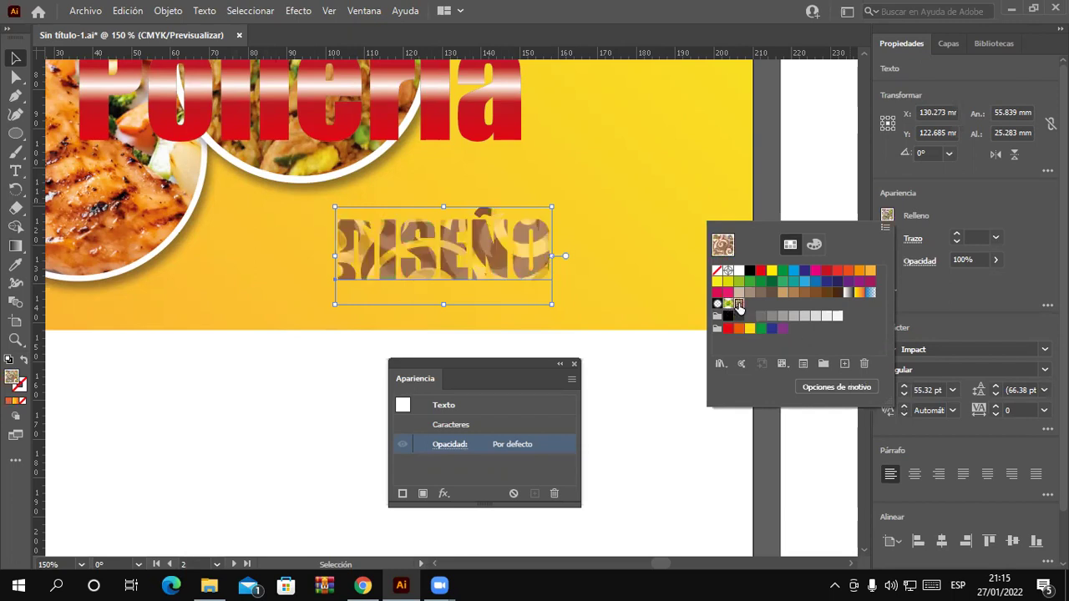
pyautogui.click(859, 293)
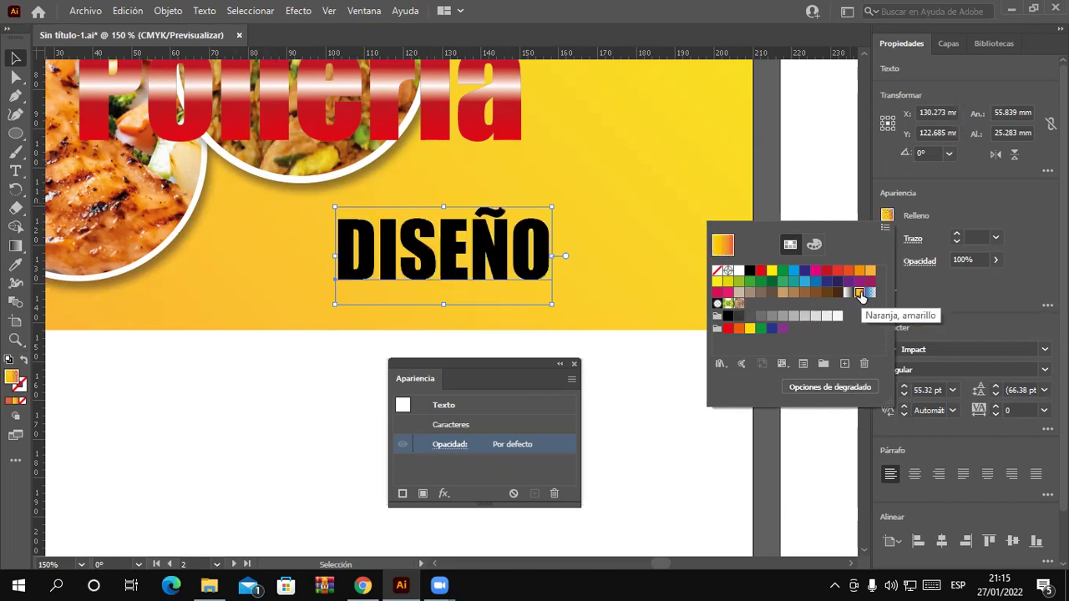
pyautogui.click(738, 304)
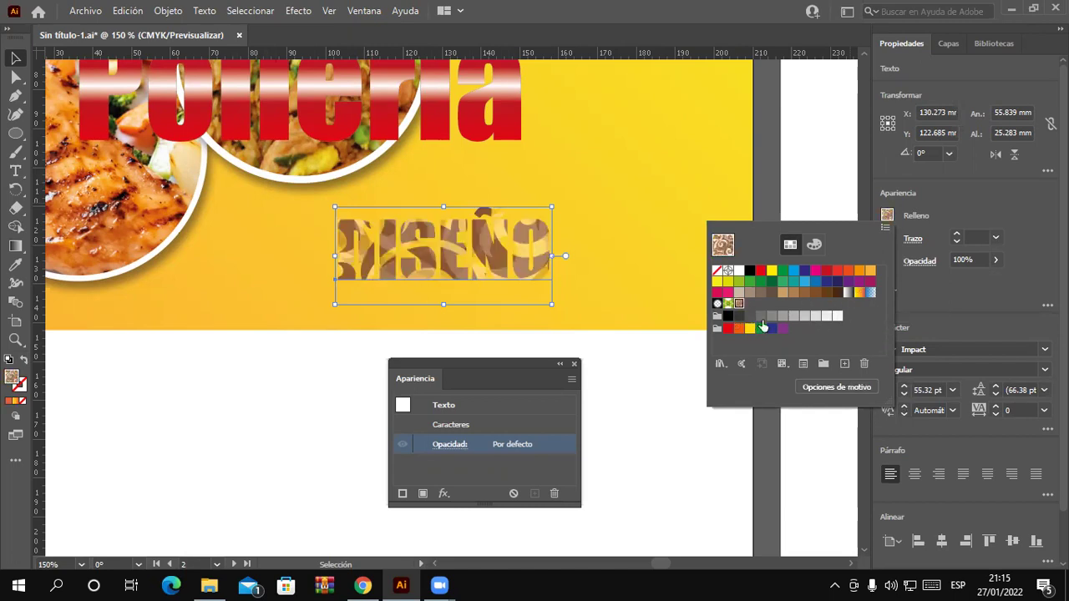
pyautogui.click(859, 294)
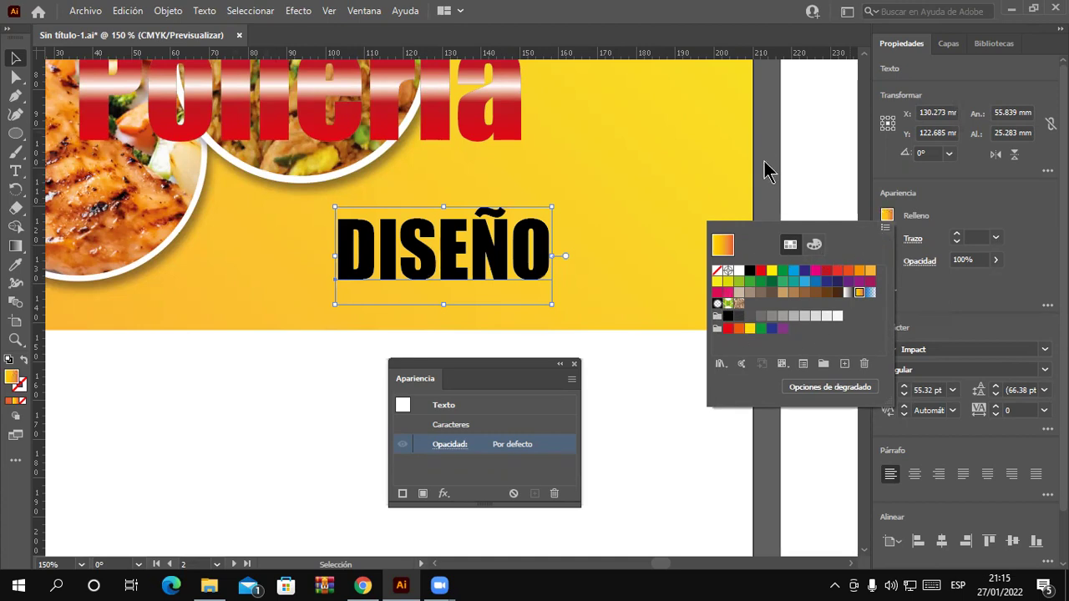
# - Try Legado decorativo pattern fills on DISEÑO, ending on the green optical-illusion pattern
pyautogui.click(885, 229)
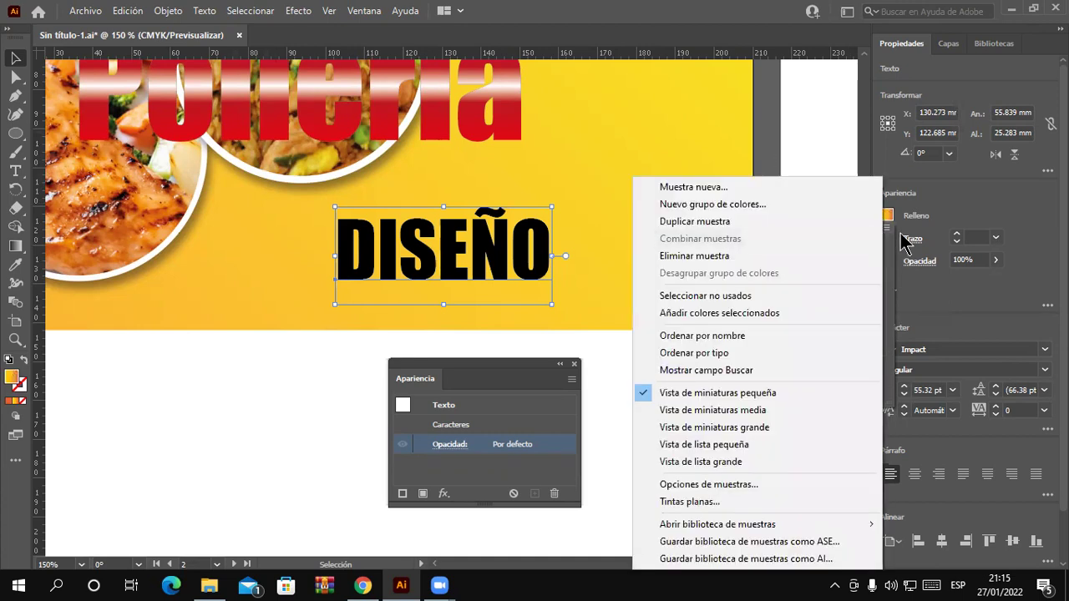
pyautogui.click(950, 241)
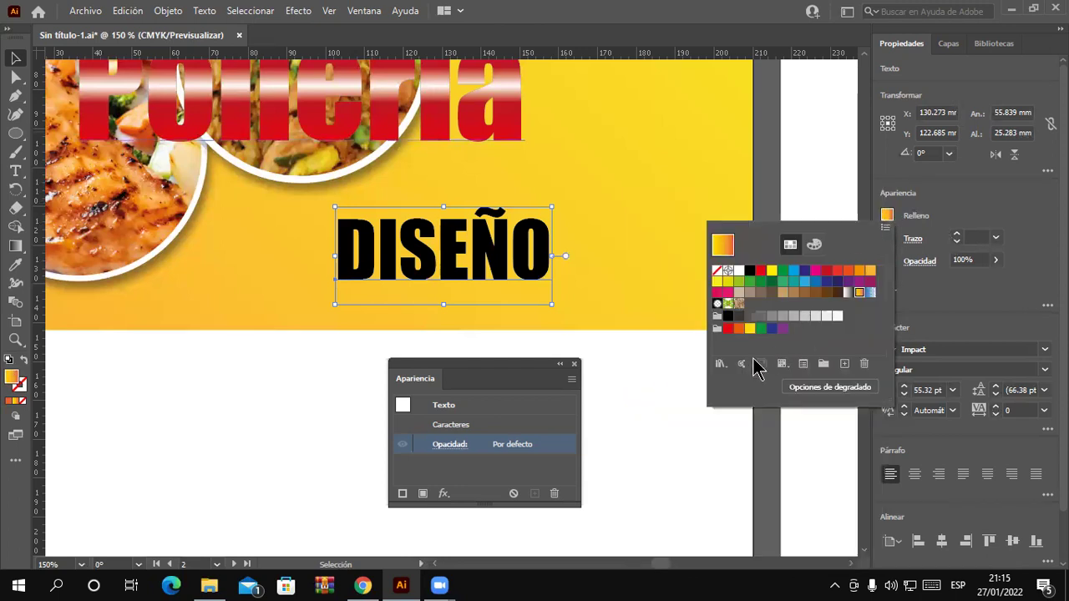
pyautogui.click(727, 372)
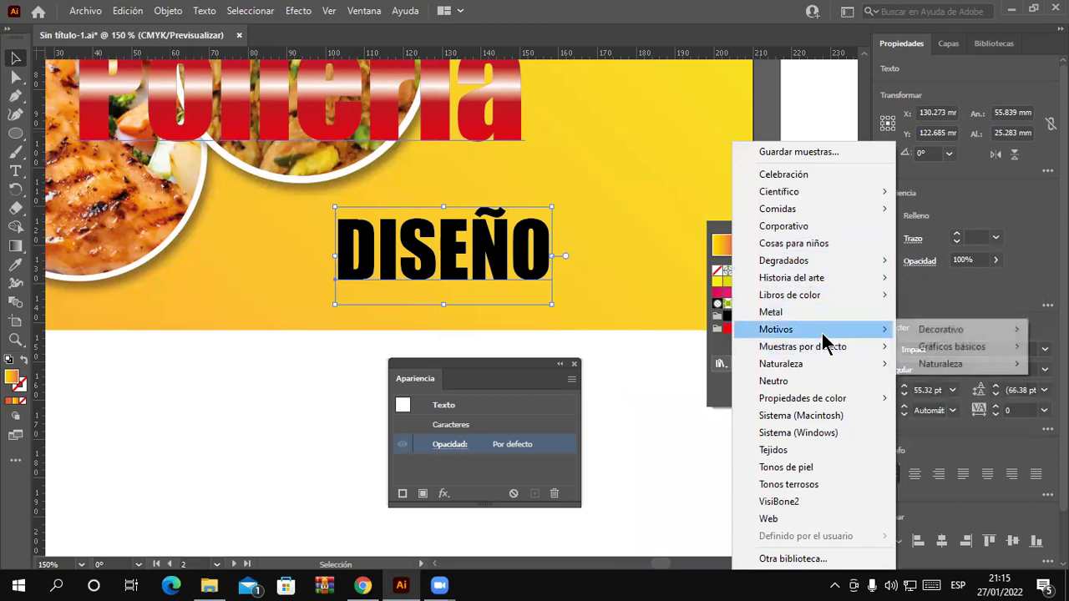
pyautogui.moveTo(806, 338)
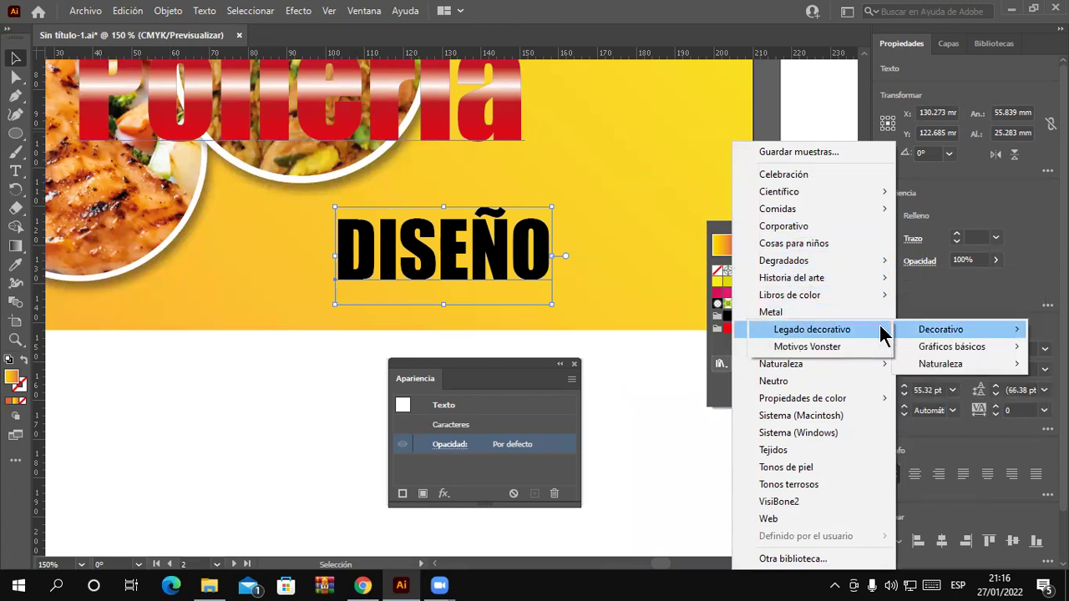
pyautogui.click(812, 329)
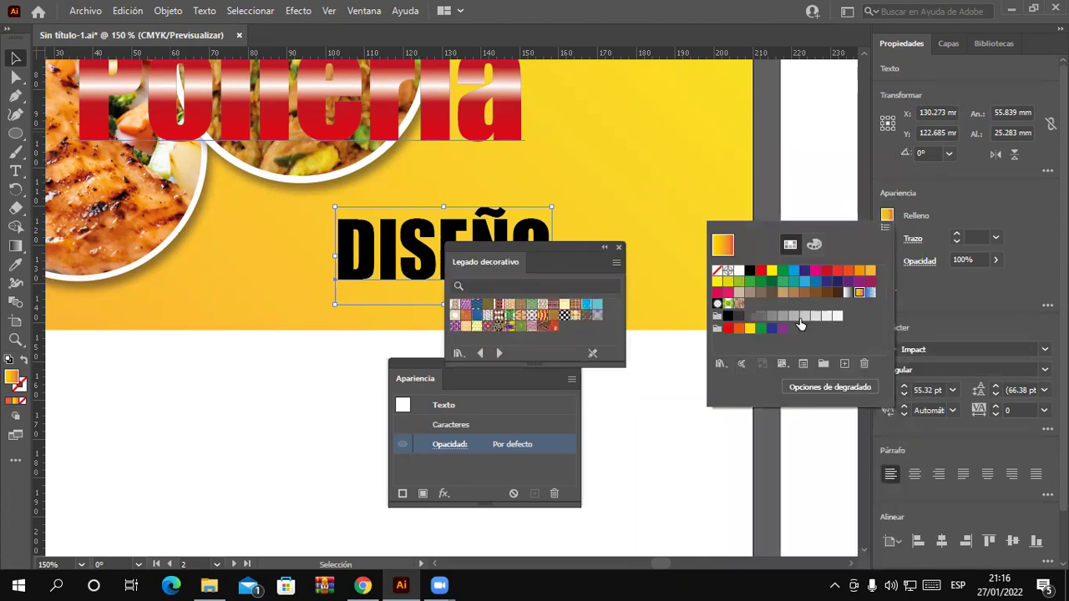
pyautogui.click(546, 322)
pyautogui.click(544, 319)
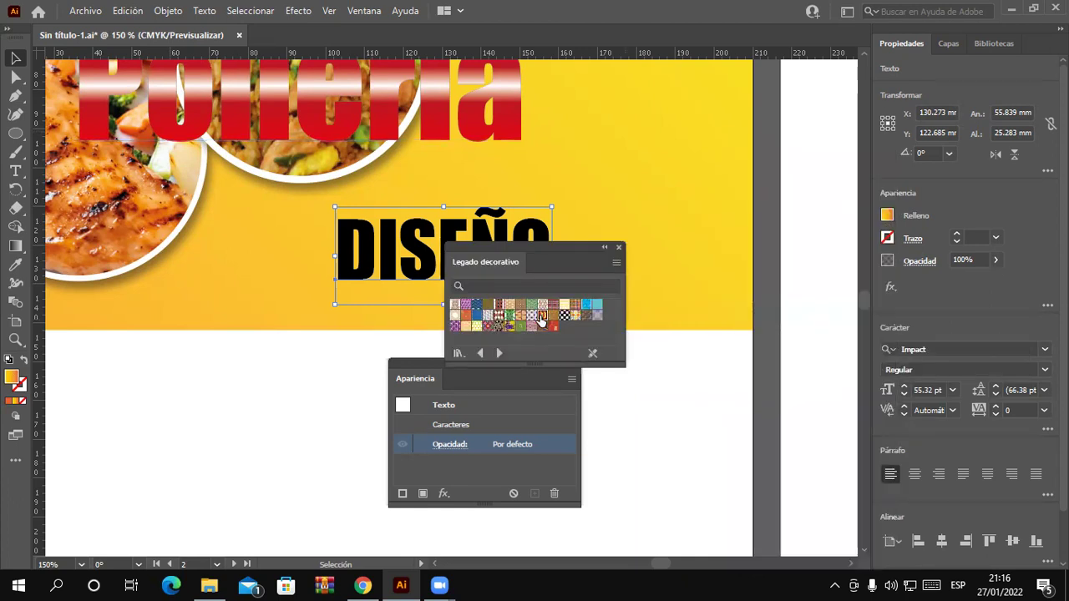
pyautogui.moveTo(541, 262); pyautogui.dragTo(688, 212)
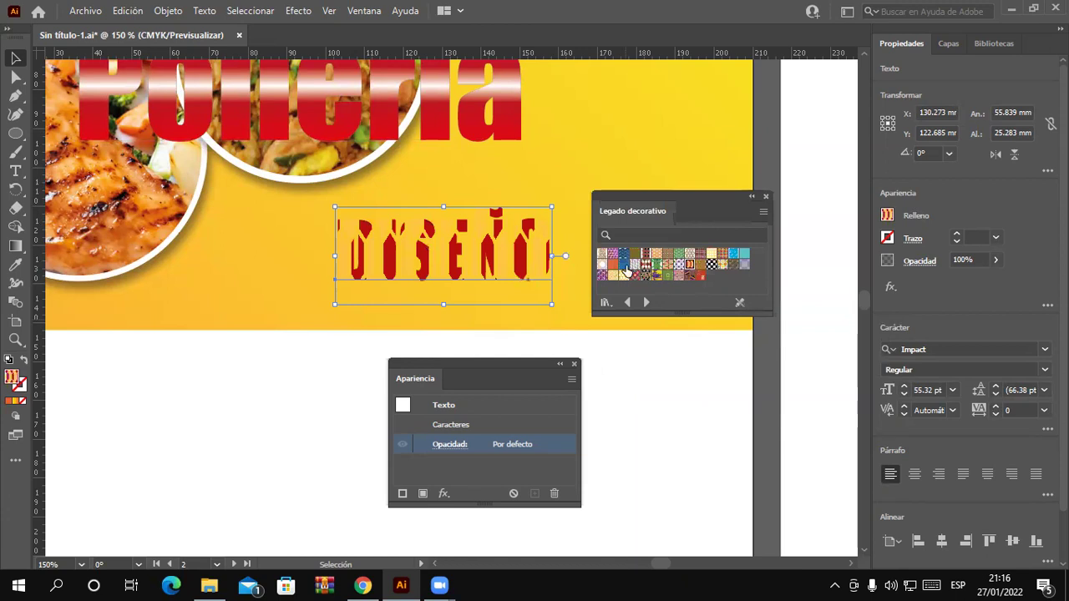
pyautogui.click(626, 265)
pyautogui.click(643, 276)
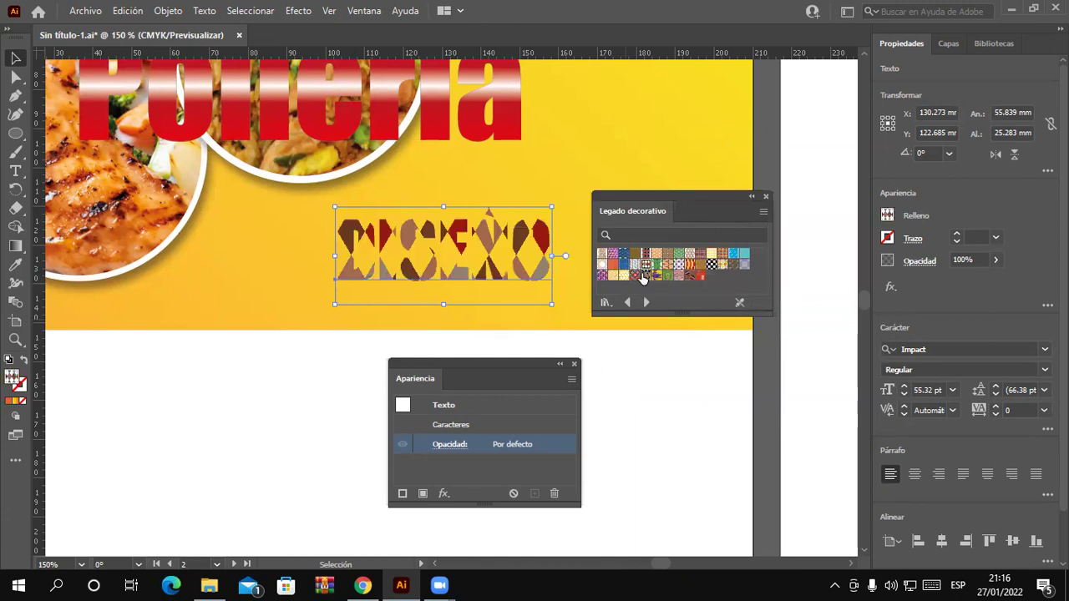
pyautogui.click(668, 278)
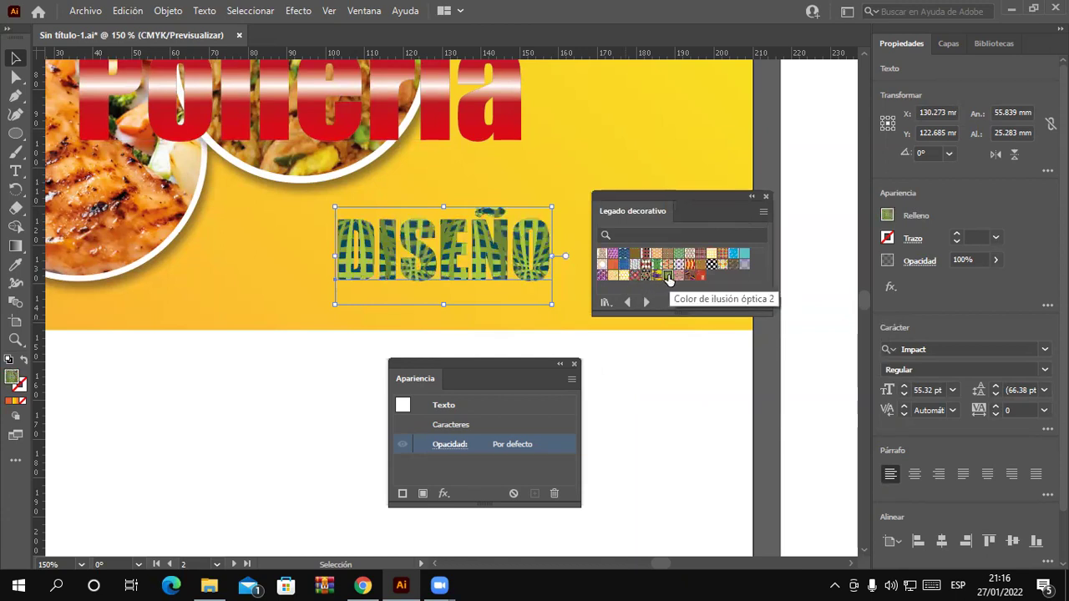
# - Fill DISEÑO with the green gradient from the Estaciones library and move the Appearance panel up
pyautogui.click(605, 303)
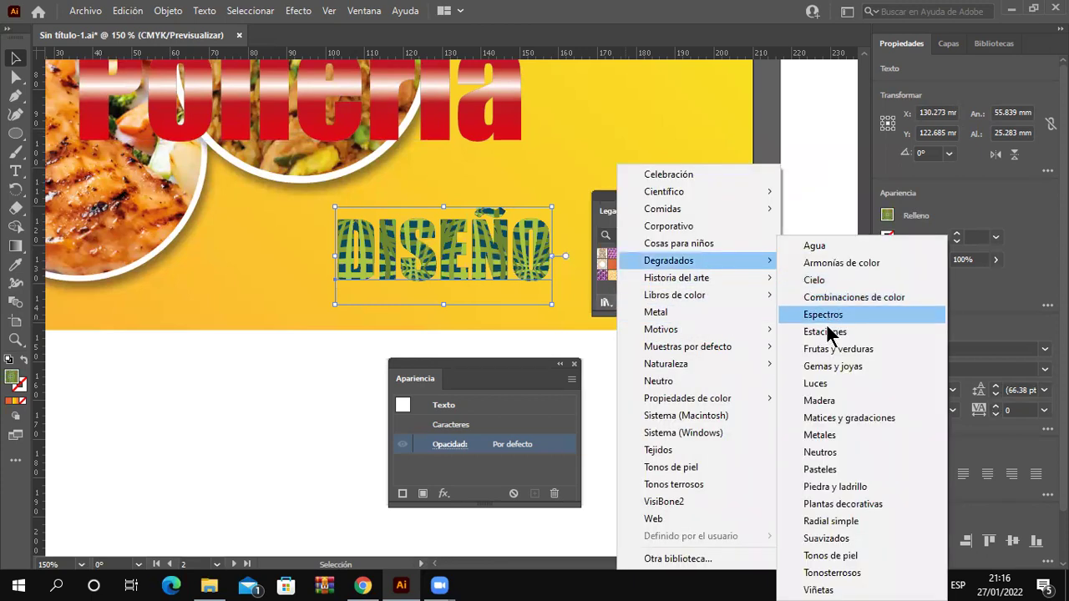
pyautogui.click(831, 269)
pyautogui.click(667, 266)
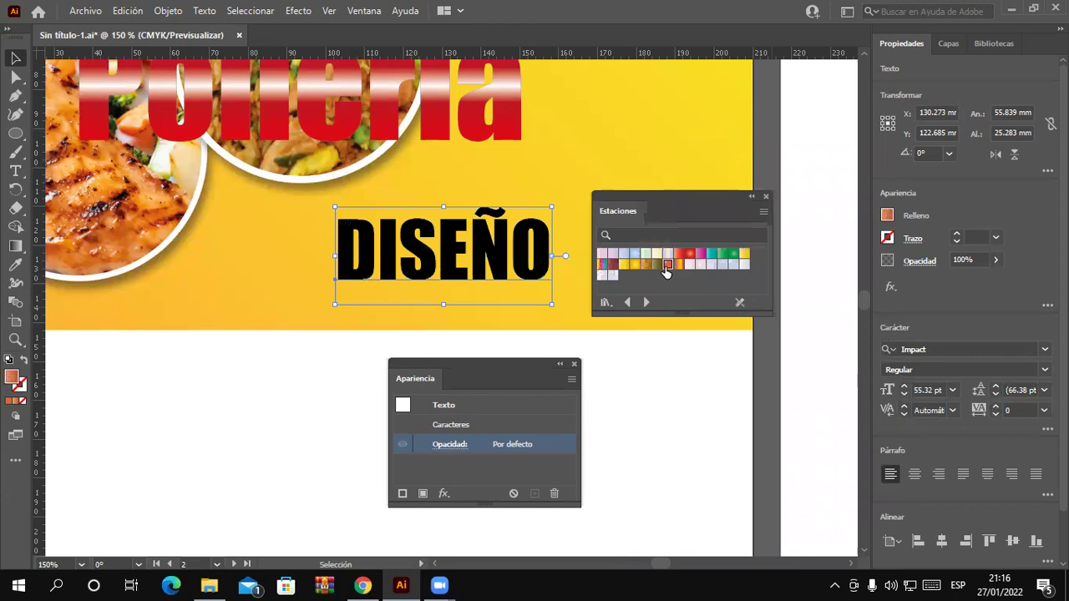
pyautogui.click(634, 265)
pyautogui.click(683, 253)
pyautogui.click(733, 253)
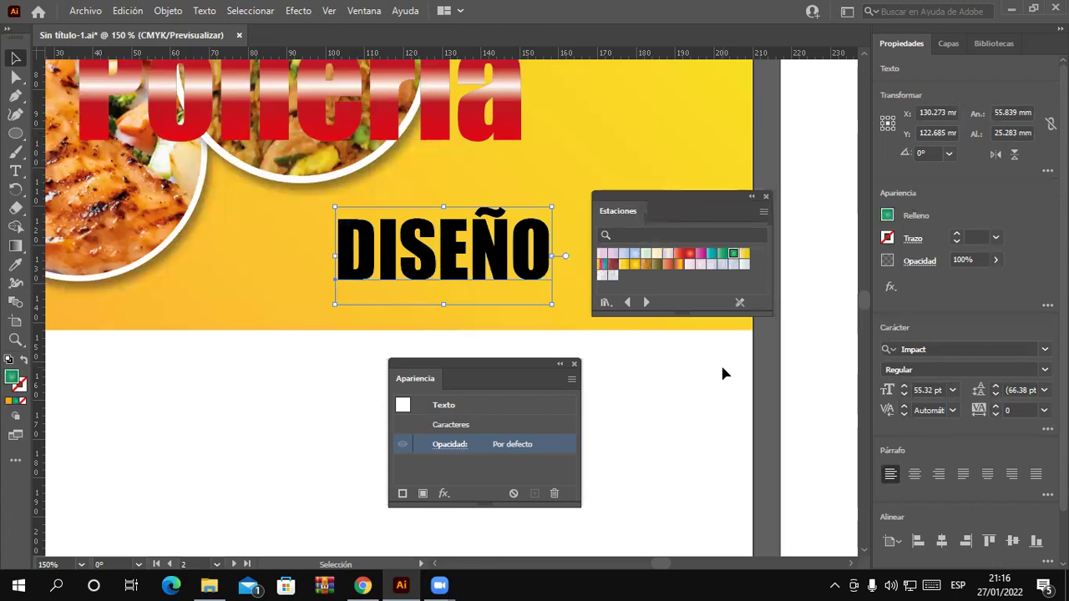
pyautogui.click(764, 196)
pyautogui.moveTo(529, 370); pyautogui.dragTo(784, 119)
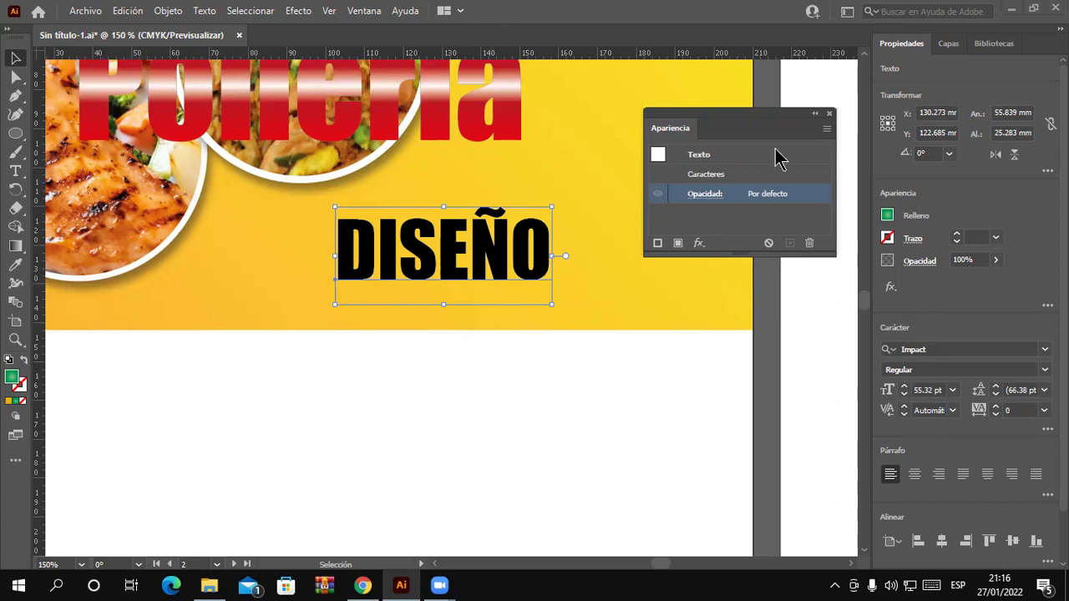
# - Delete the Rosita title group and the Illustrator text
pyautogui.scroll(5, 230, 284)
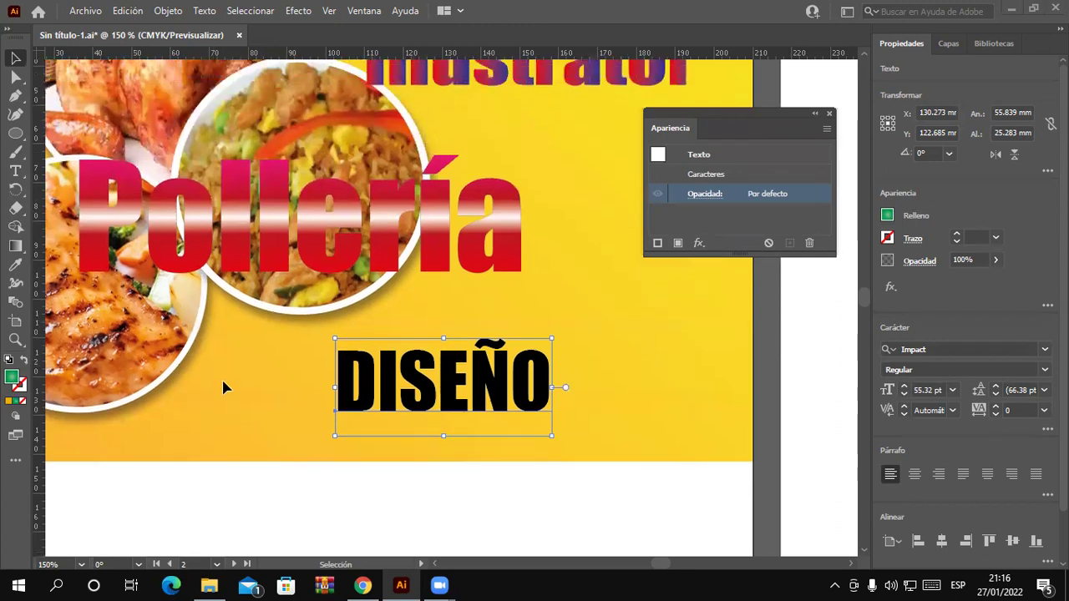
pyautogui.keyDown('alt'); pyautogui.scroll(-3, 237, 365); pyautogui.keyUp('alt')
pyautogui.keyDown('alt'); pyautogui.scroll(2, 237, 365); pyautogui.keyUp('alt')
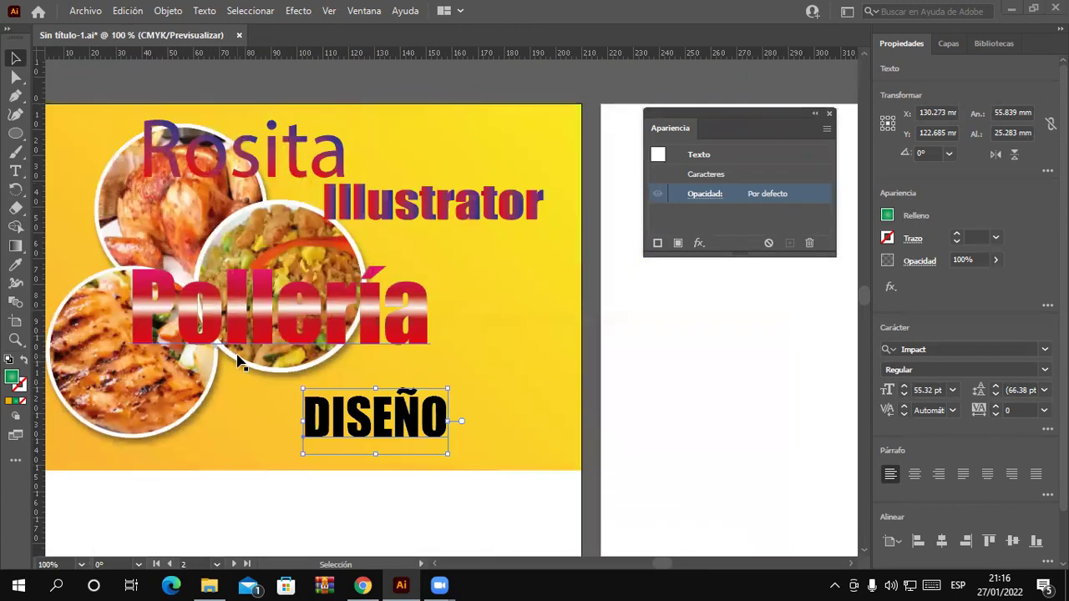
pyautogui.hscroll(-2, 182, 361)
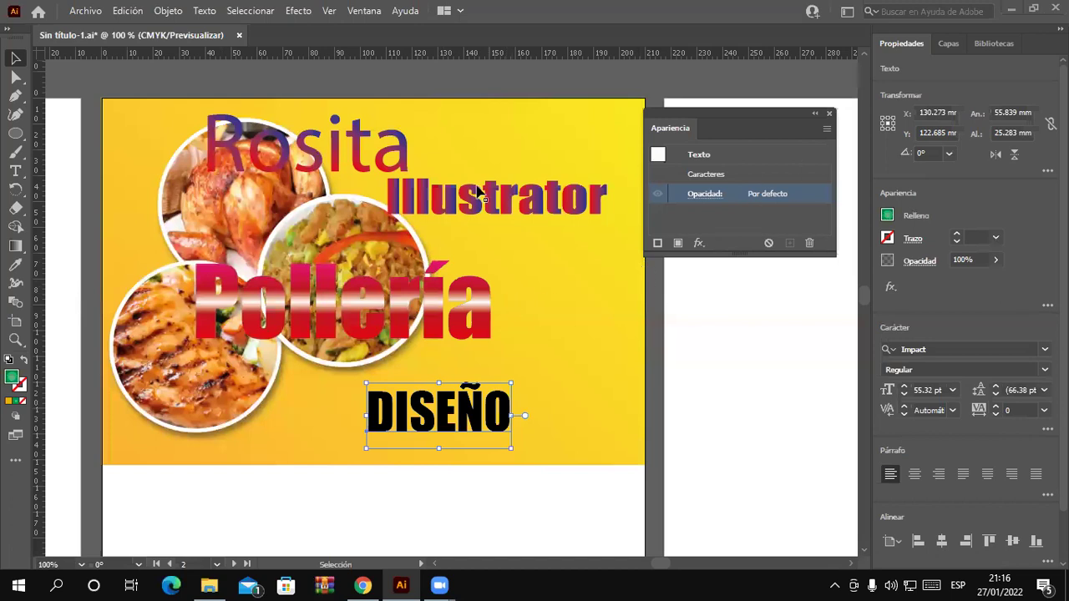
pyautogui.click(324, 160)
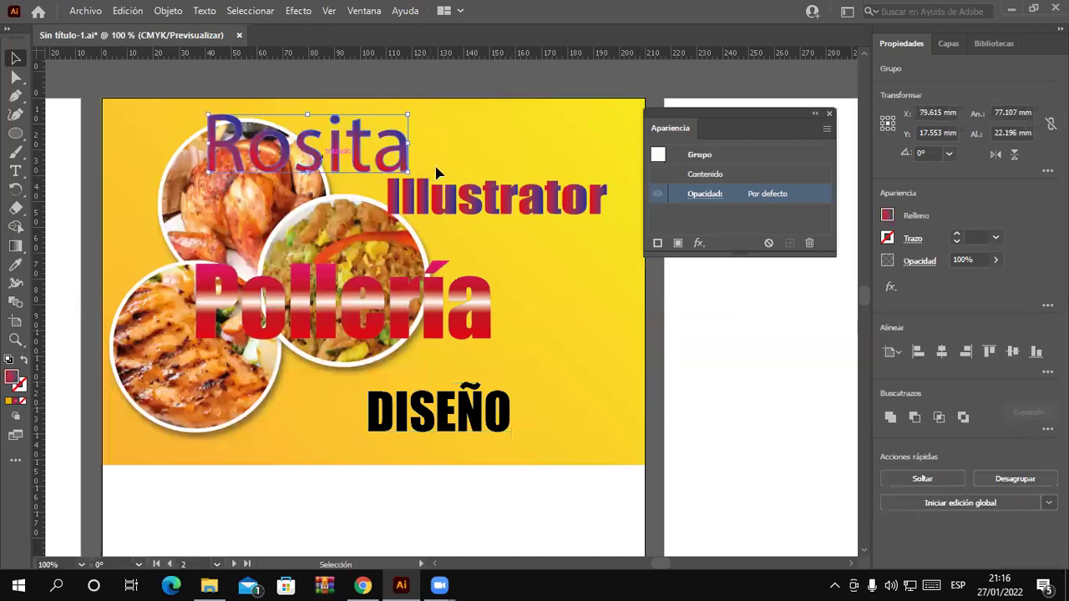
pyautogui.press('Delete')
pyautogui.click(450, 214)
pyautogui.press('Delete')
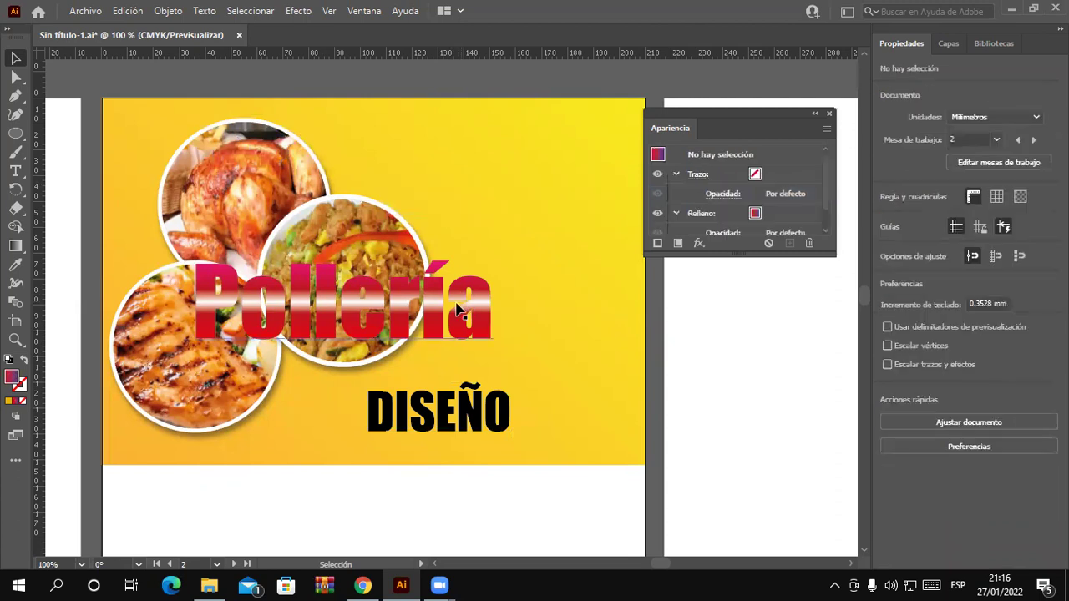
# - Move Pollería up-right and place DISEÑO above it near the banner top, then deselect
pyautogui.moveTo(454, 309); pyautogui.dragTo(523, 207)
pyautogui.moveTo(486, 415)
pyautogui.mouseDown()
pyautogui.moveTo(427, 153)
pyautogui.moveTo(392, 137)
pyautogui.mouseUp()
pyautogui.scroll(-2, 554, 288)
pyautogui.click(543, 294)
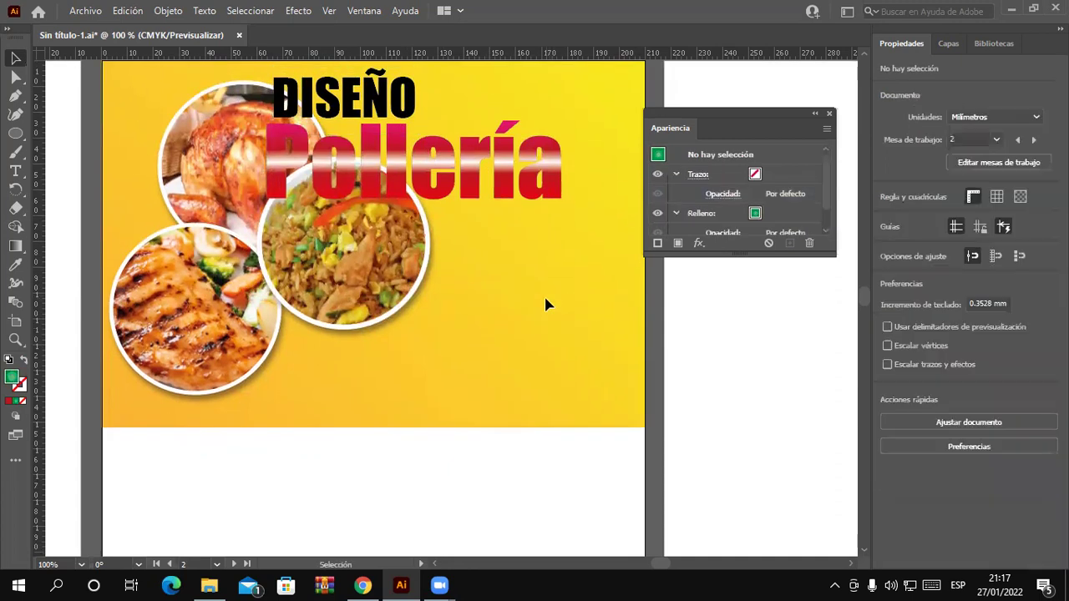
pyautogui.scroll(1, 595, 307)
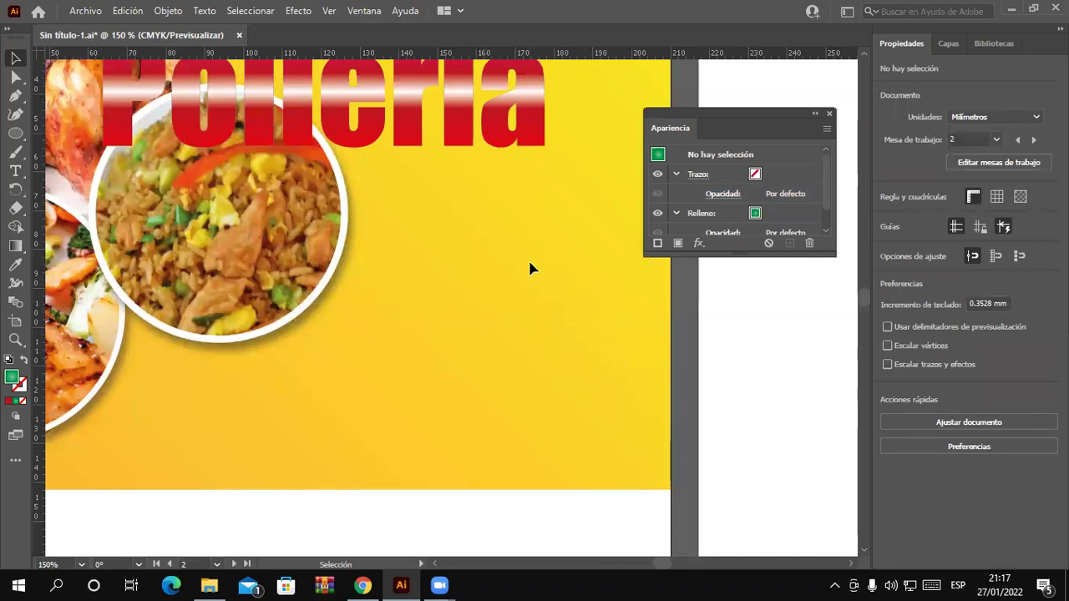
# - Add 'DISEÑO GRAFICO' in Impact below the banner, scaled to about 95 pt and 176.59 mm wide
pyautogui.keyDown('alt'); pyautogui.scroll(-3, 522, 258); pyautogui.keyUp('alt')
pyautogui.keyDown('alt'); pyautogui.scroll(2, 522, 259); pyautogui.keyUp('alt')
pyautogui.scroll(-1, 521, 284)
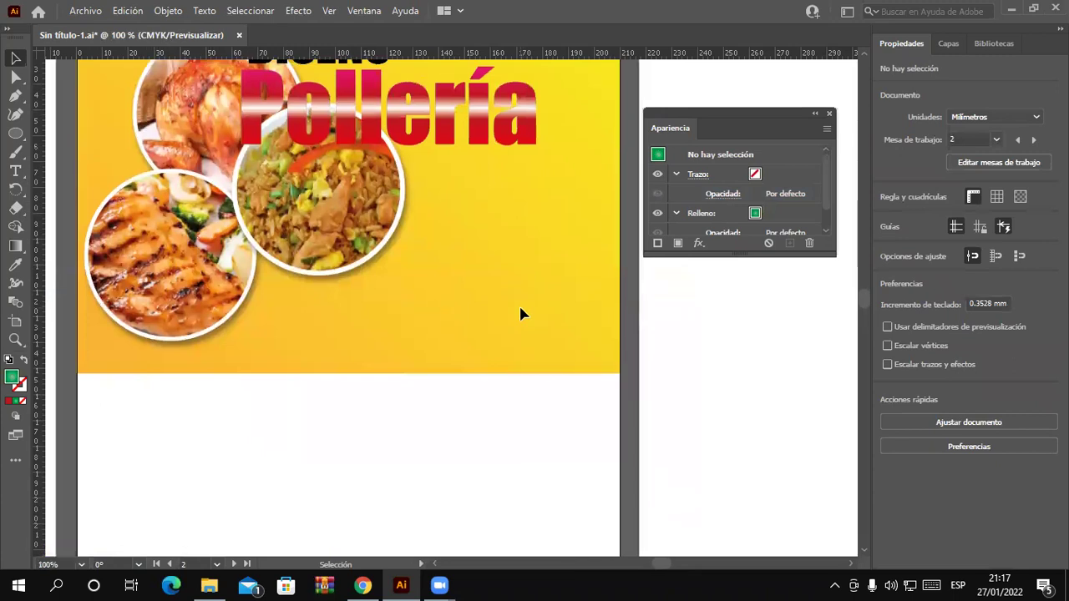
pyautogui.scroll(-3, 521, 310)
pyautogui.scroll(-2, 520, 313)
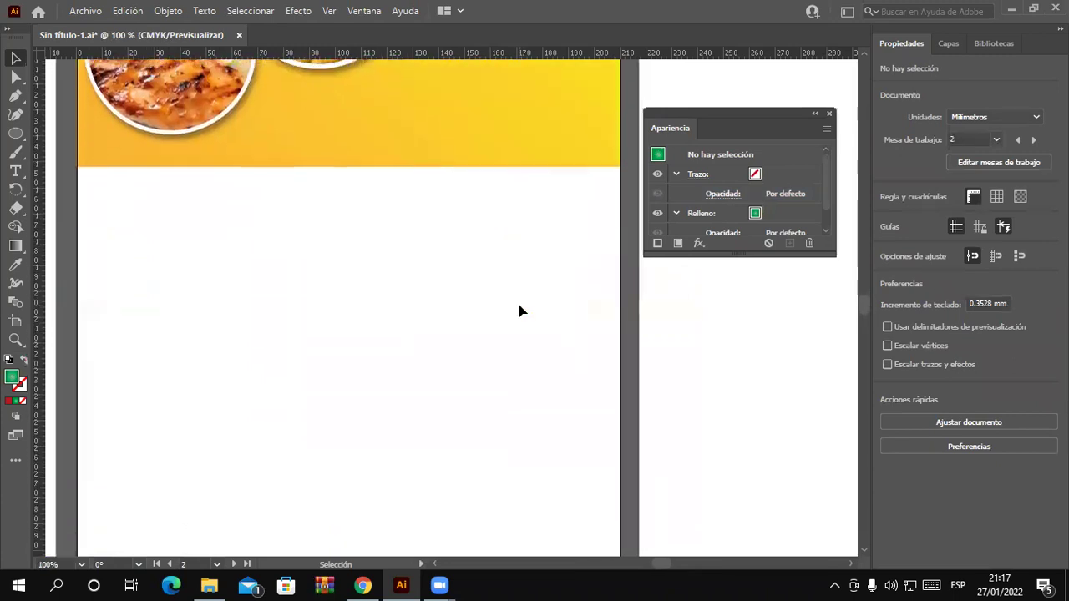
pyautogui.scroll(1, 375, 327)
pyautogui.scroll(-2, 368, 317)
pyautogui.keyDown('alt'); pyautogui.scroll(2, 341, 312); pyautogui.keyUp('alt')
pyautogui.keyDown('alt'); pyautogui.scroll(-2, 341, 312); pyautogui.keyUp('alt')
pyautogui.keyDown('alt'); pyautogui.scroll(1, 342, 312); pyautogui.keyUp('alt')
pyautogui.keyDown('alt'); pyautogui.scroll(1, 364, 285); pyautogui.keyUp('alt')
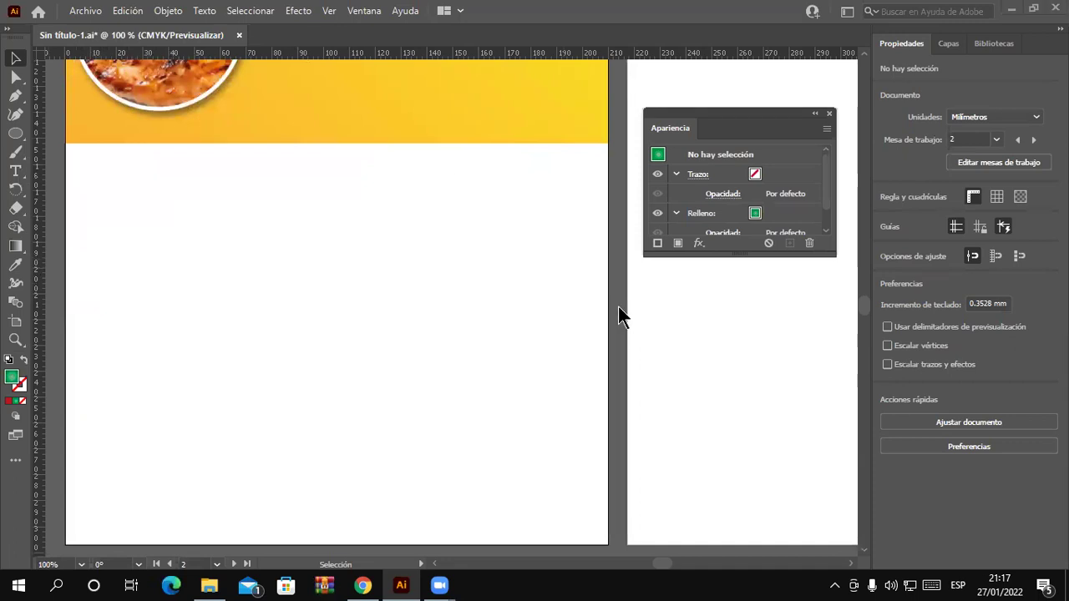
pyautogui.click(17, 172)
pyautogui.click(135, 249)
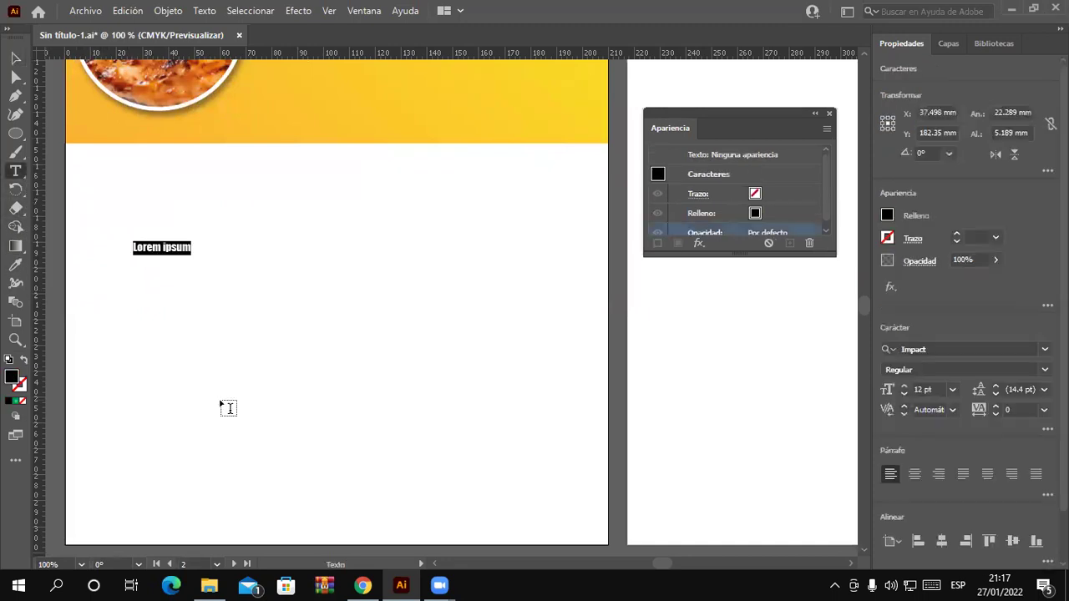
pyautogui.write('DISEÑO GRAFICO')
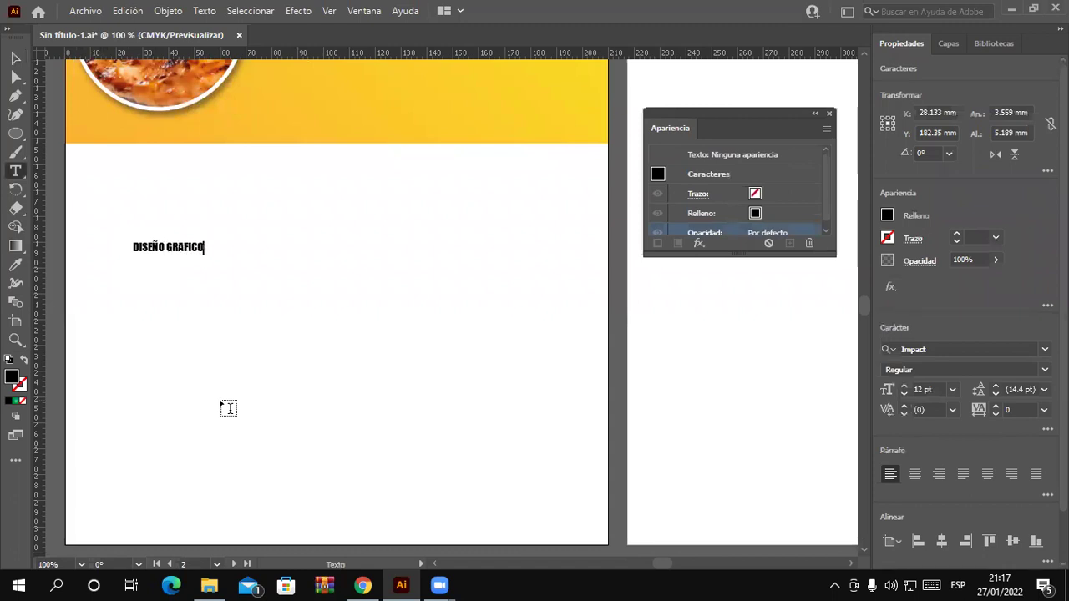
pyautogui.click(15, 57)
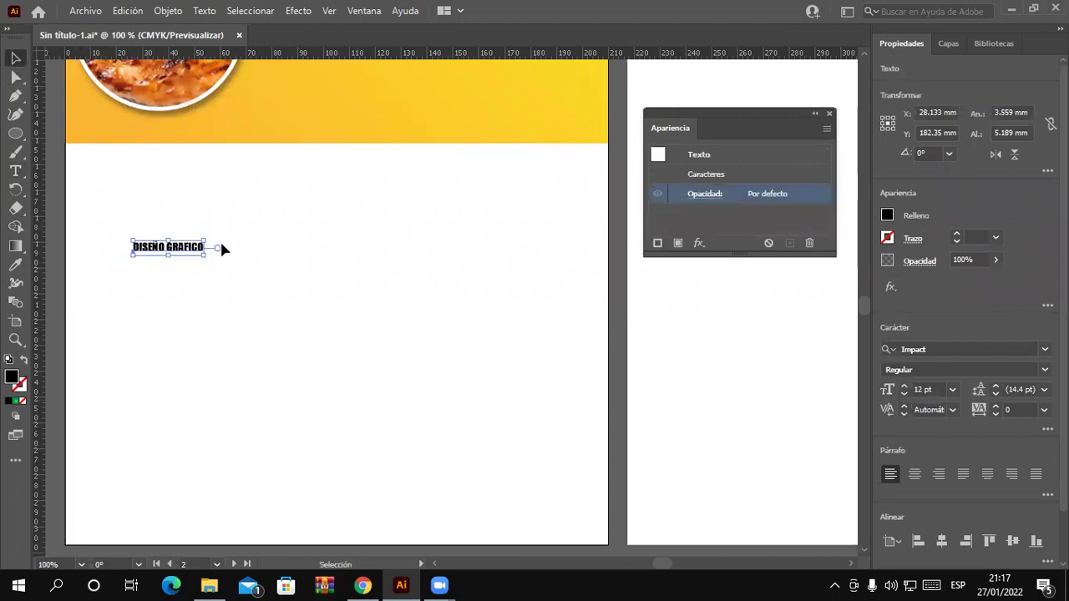
pyautogui.moveTo(209, 257)
pyautogui.mouseDown()
pyautogui.moveTo(590, 354)
pyautogui.moveTo(551, 276)
pyautogui.mouseUp()
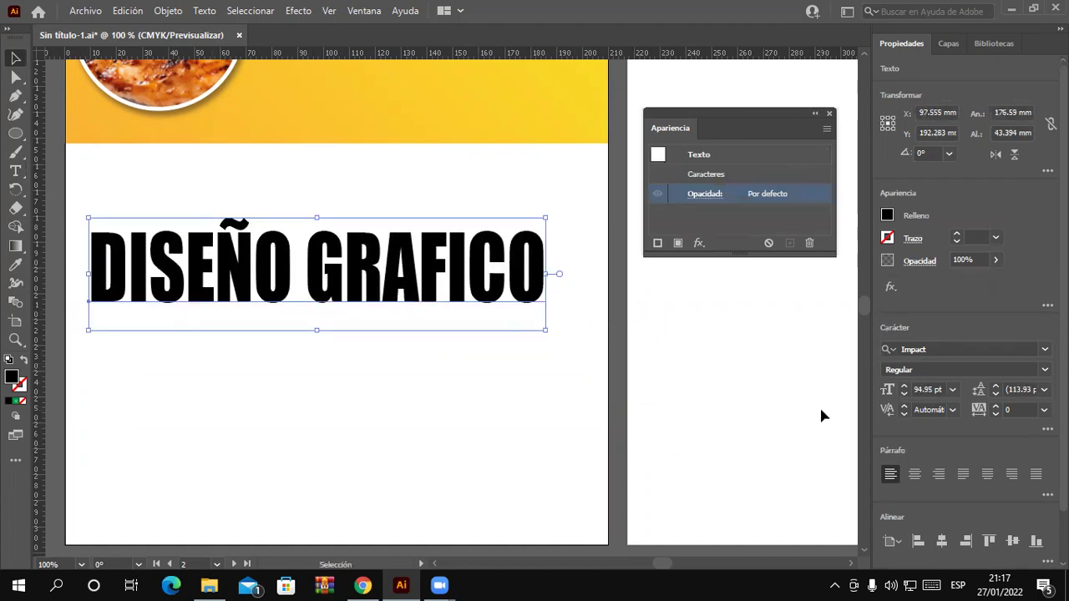
# - Try red and green fill swatches on DISEÑO GRAFICO, then bring up the Texto menu
pyautogui.click(887, 217)
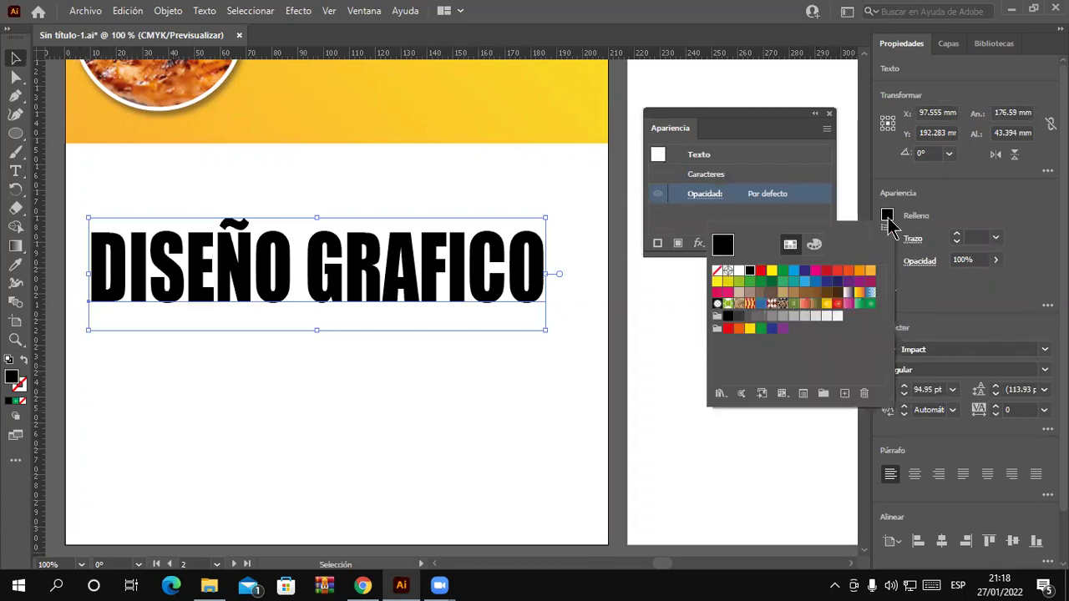
pyautogui.click(837, 304)
pyautogui.click(849, 304)
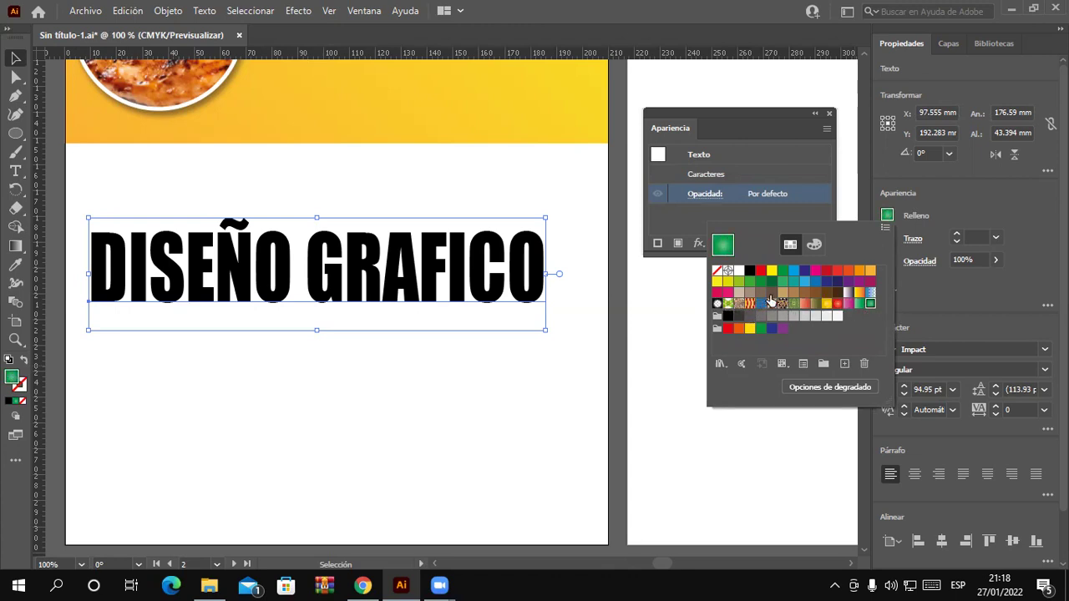
pyautogui.click(944, 300)
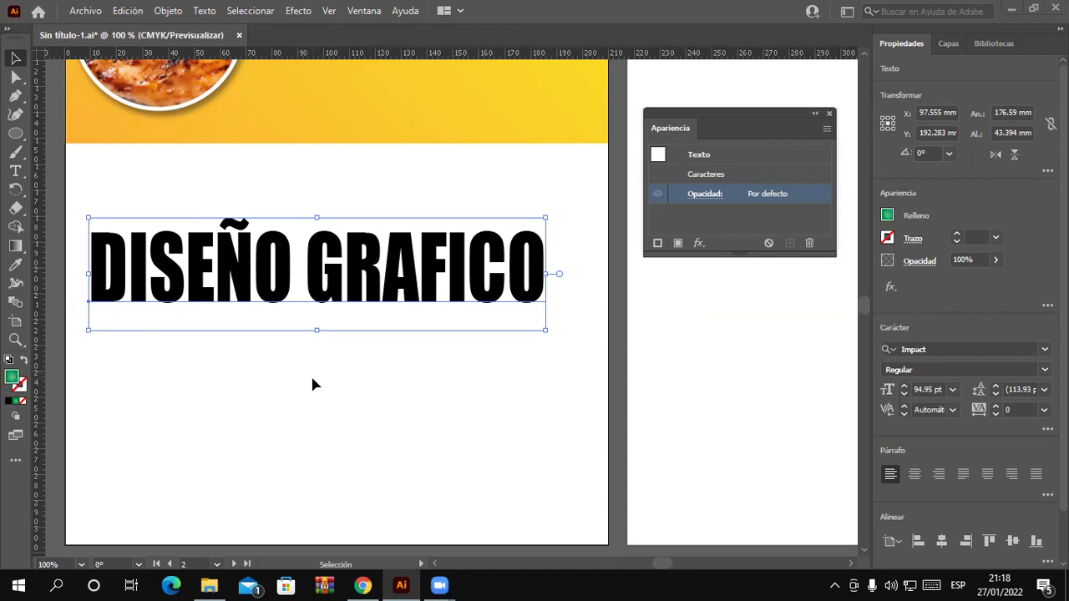
pyautogui.moveTo(306, 384); pyautogui.dragTo(331, 387)
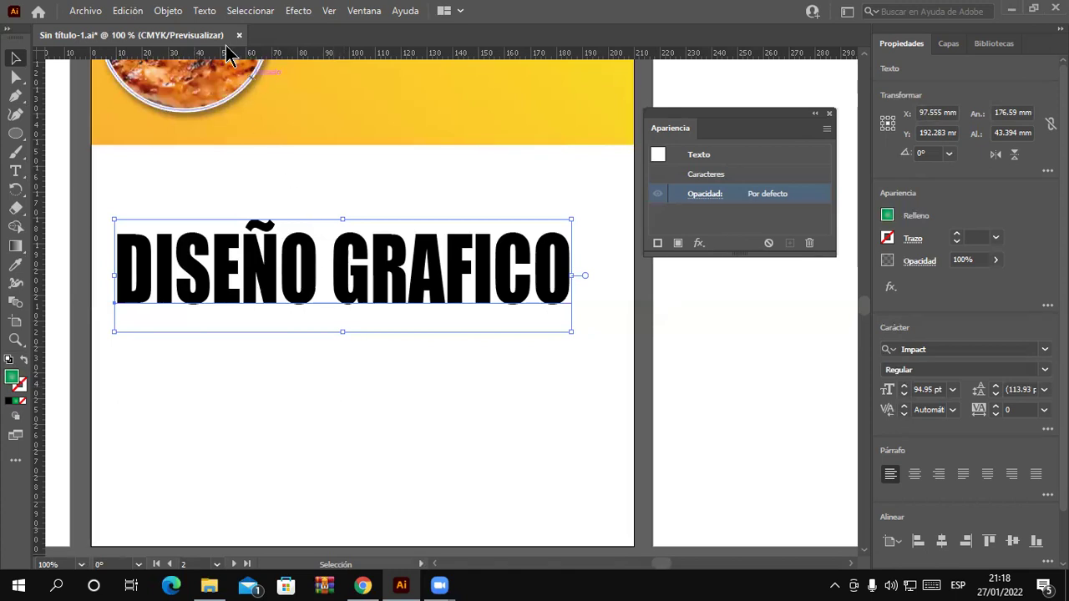
pyautogui.click(207, 12)
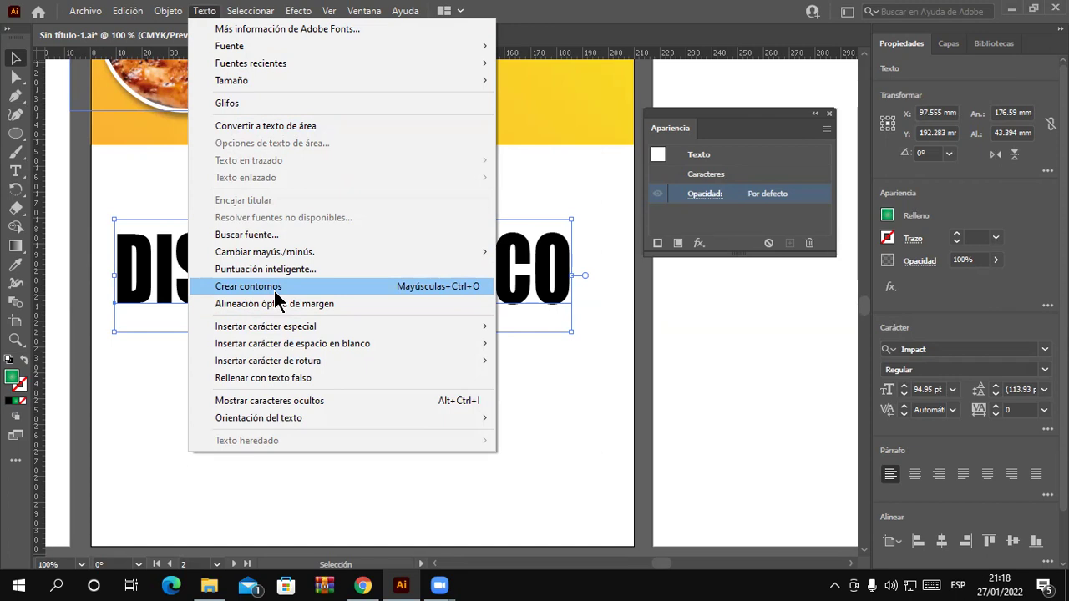
# - Outline DISEÑO GRAFICO, nudge it up, and fill it with a linear pink-to-red-orange gradient
pyautogui.click(278, 290)
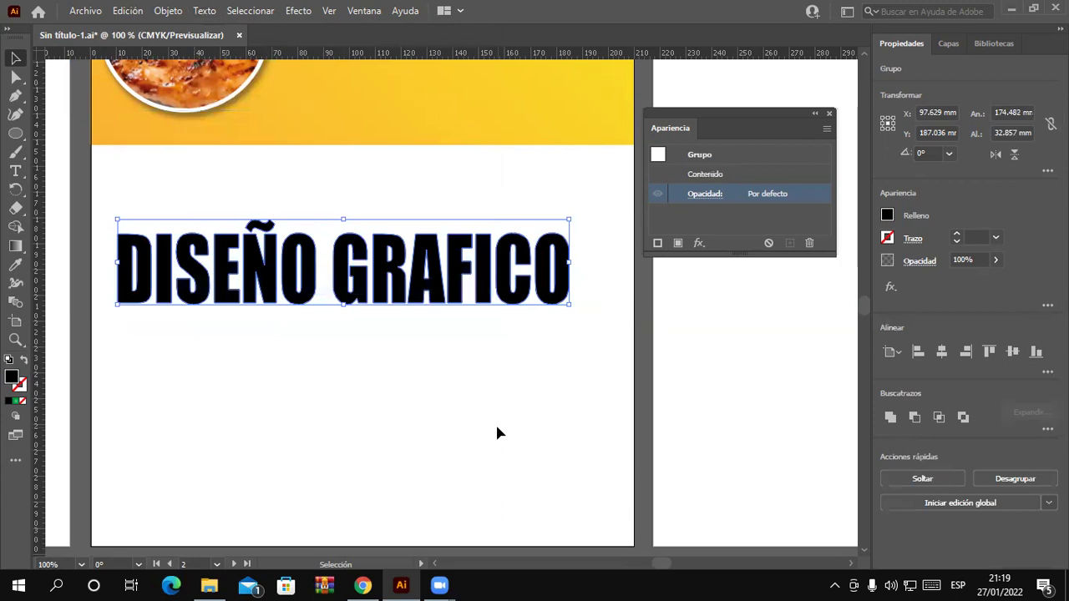
pyautogui.moveTo(446, 283); pyautogui.dragTo(454, 264)
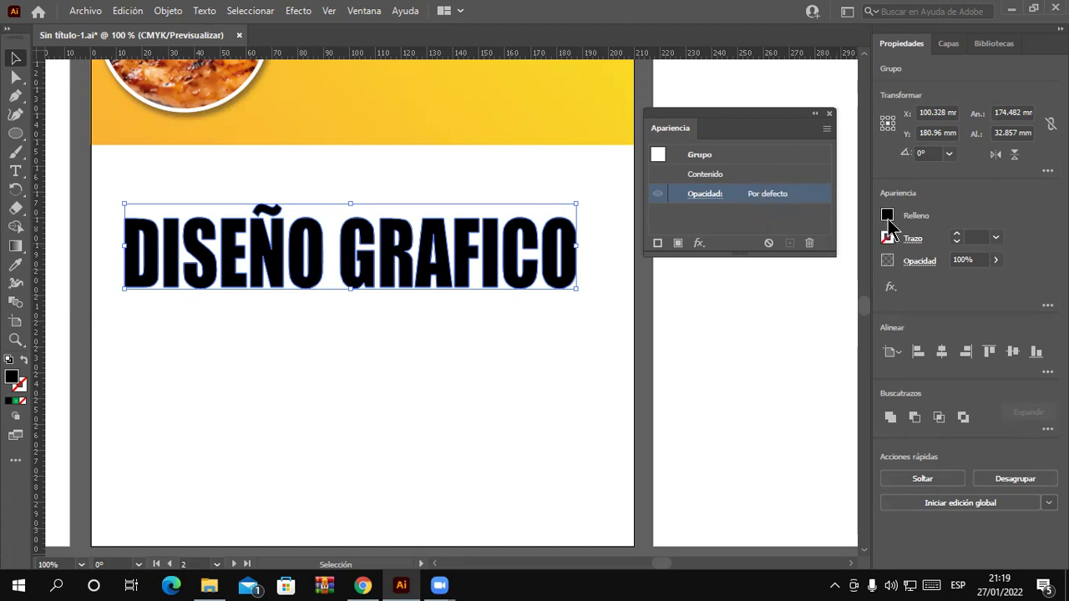
pyautogui.click(362, 11)
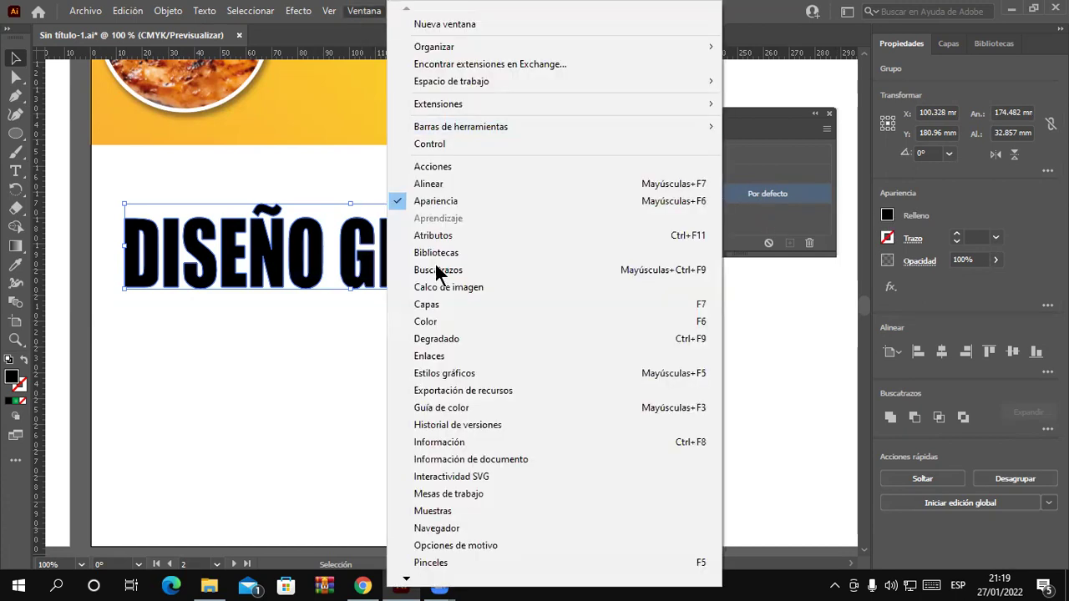
pyautogui.click(439, 338)
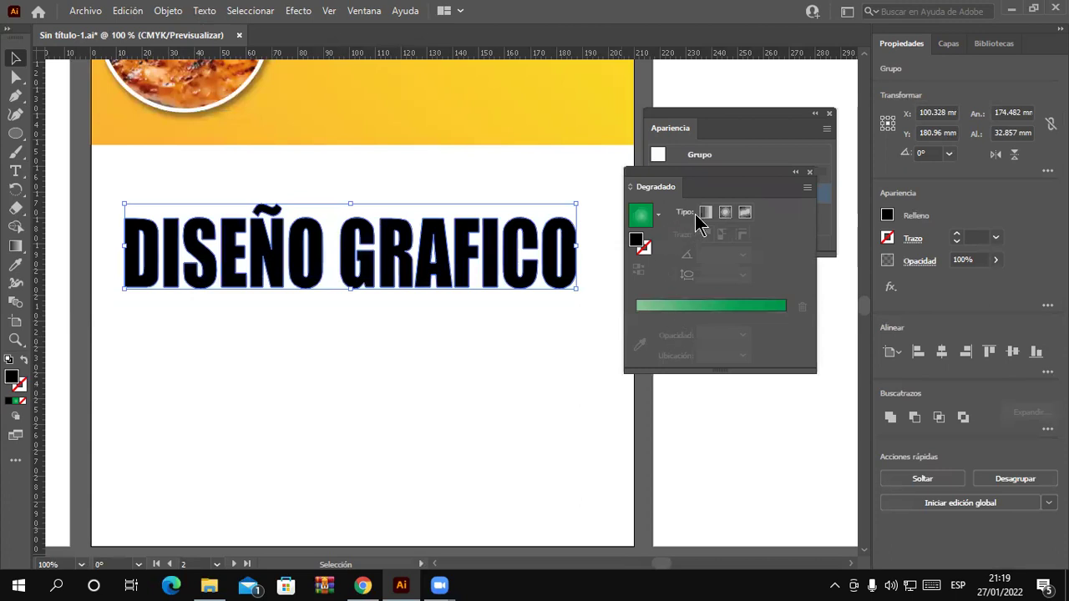
pyautogui.click(705, 214)
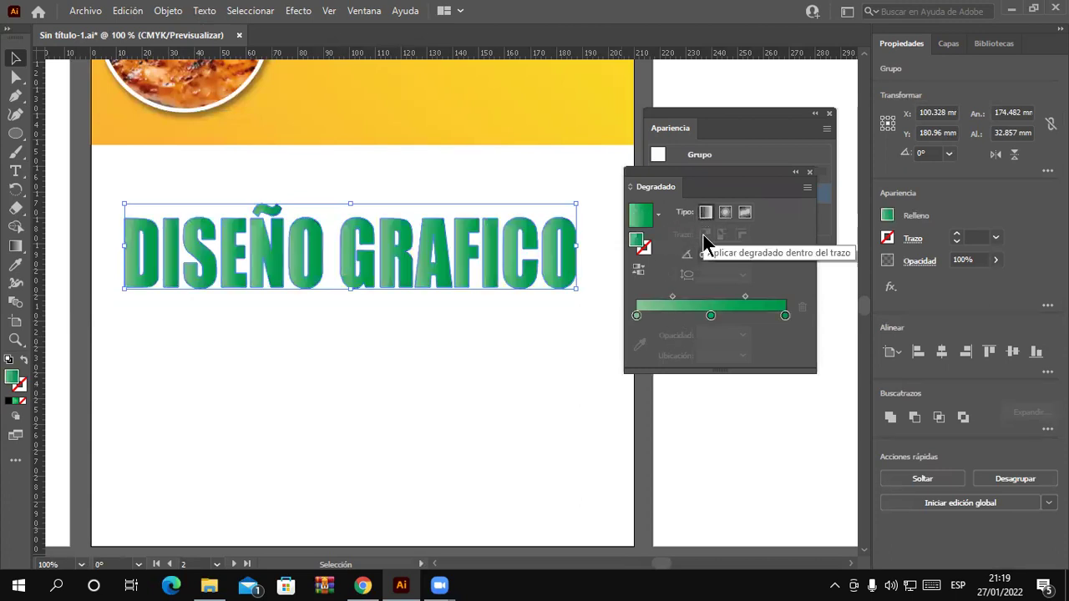
pyautogui.doubleClick(637, 315)
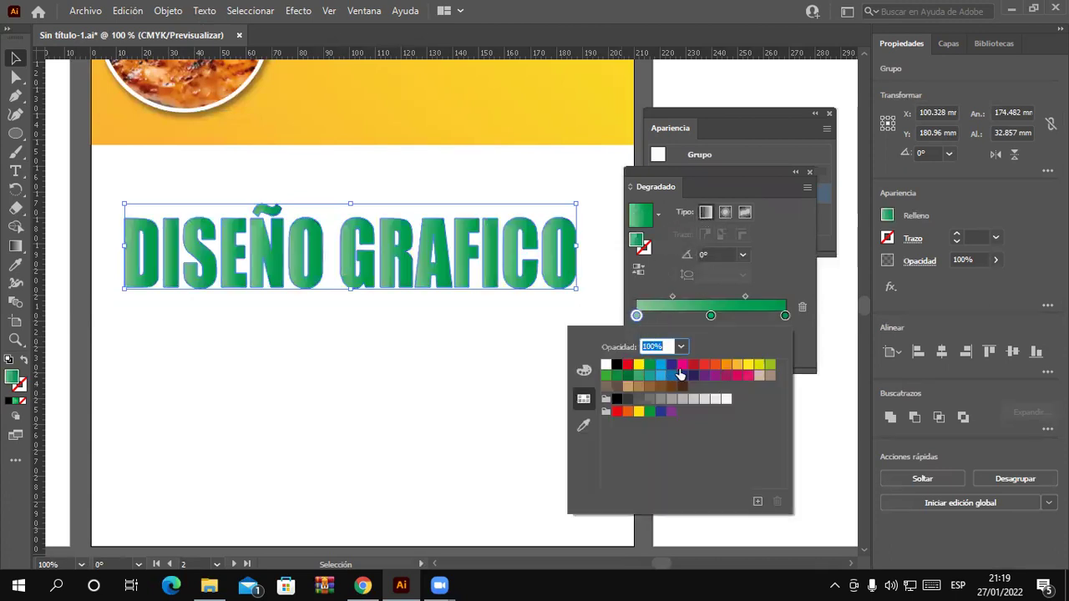
pyautogui.click(683, 366)
pyautogui.click(710, 316)
pyautogui.doubleClick(711, 319)
pyautogui.click(713, 367)
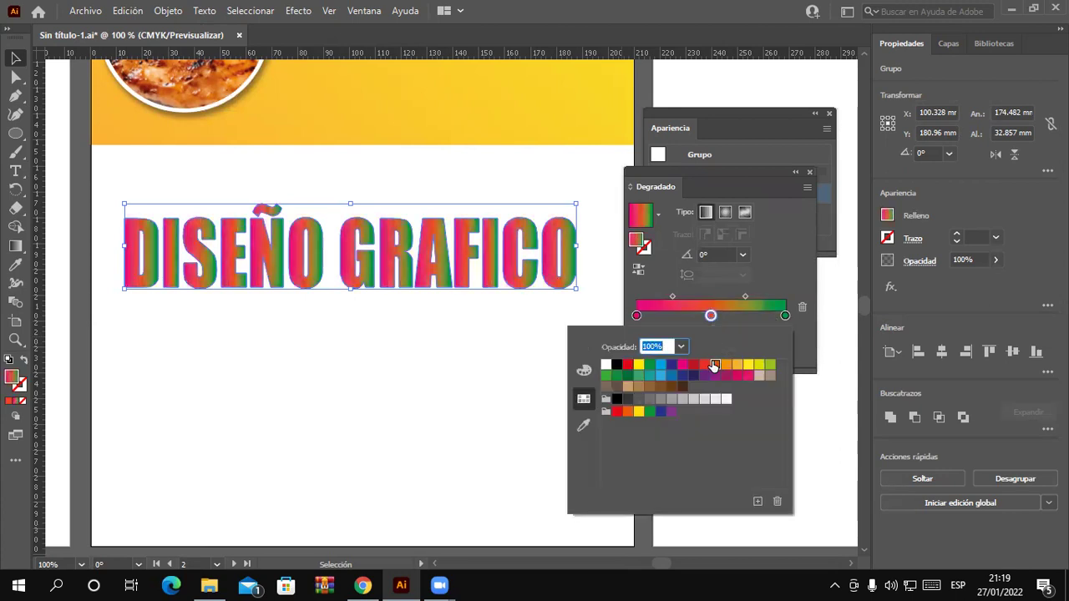
pyautogui.click(474, 371)
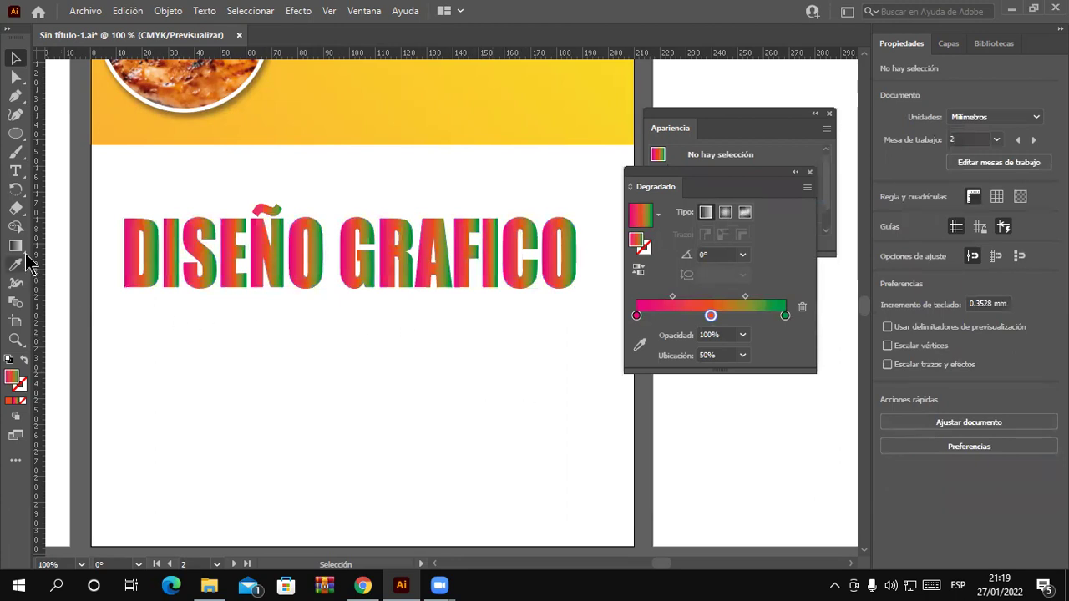
# - Type ADOBE PHOTOSHOP below the title and enlarge it to headline size
pyautogui.click(15, 171)
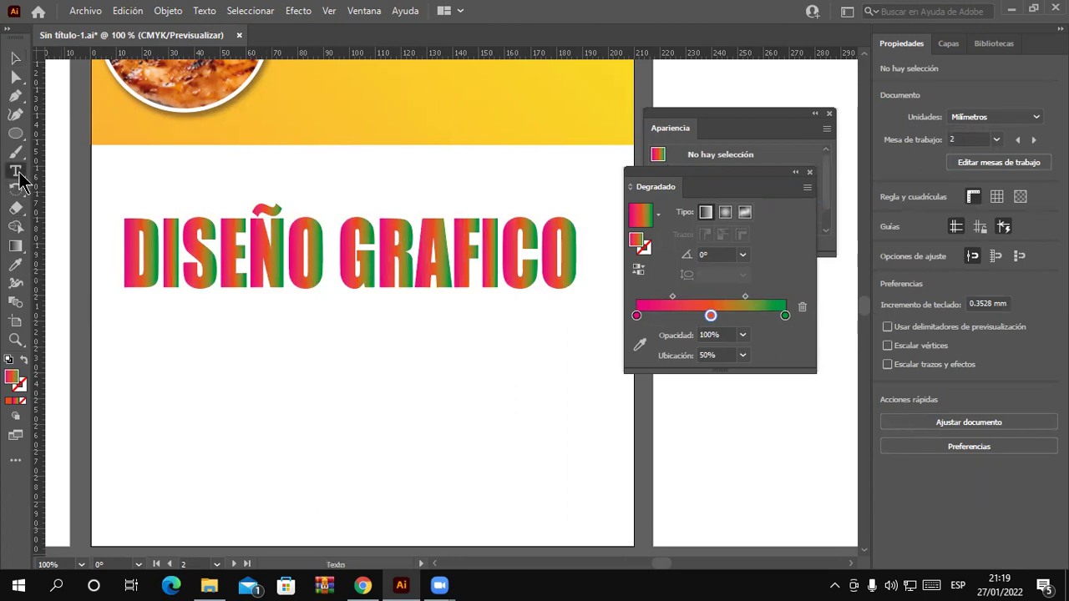
pyautogui.click(135, 361)
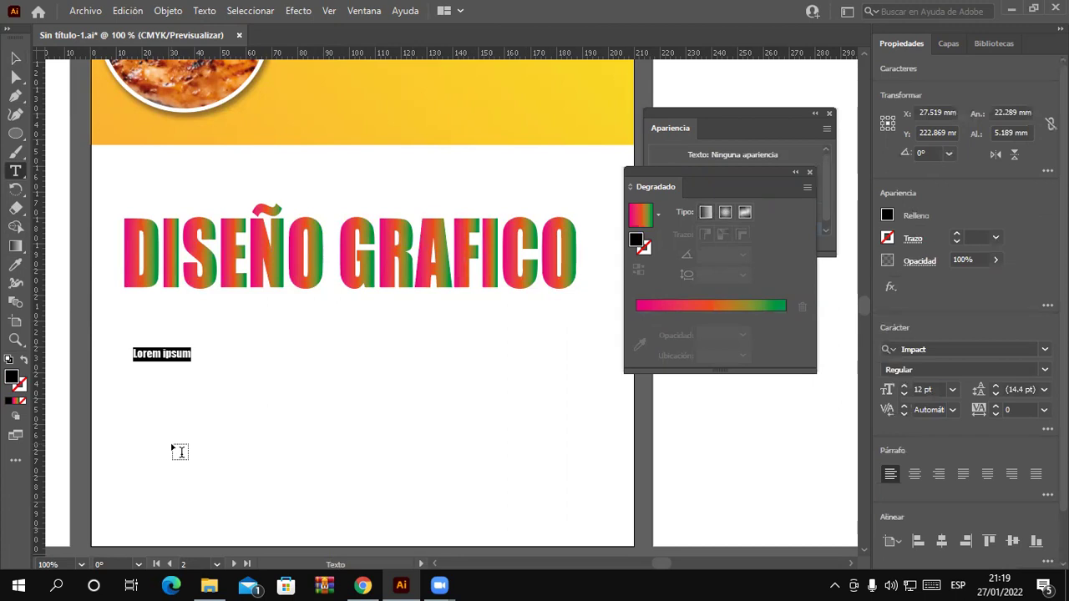
pyautogui.write('ADOBE PHOTOSHOP')
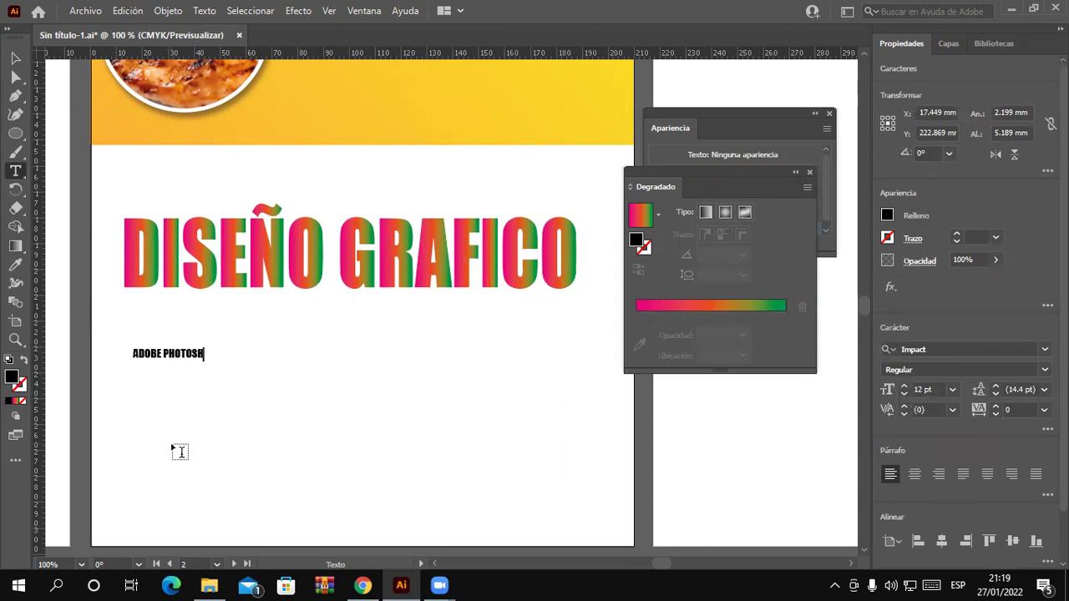
pyautogui.click(15, 58)
pyautogui.moveTo(216, 365)
pyautogui.mouseDown()
pyautogui.moveTo(587, 508)
pyautogui.moveTo(576, 484)
pyautogui.mouseUp()
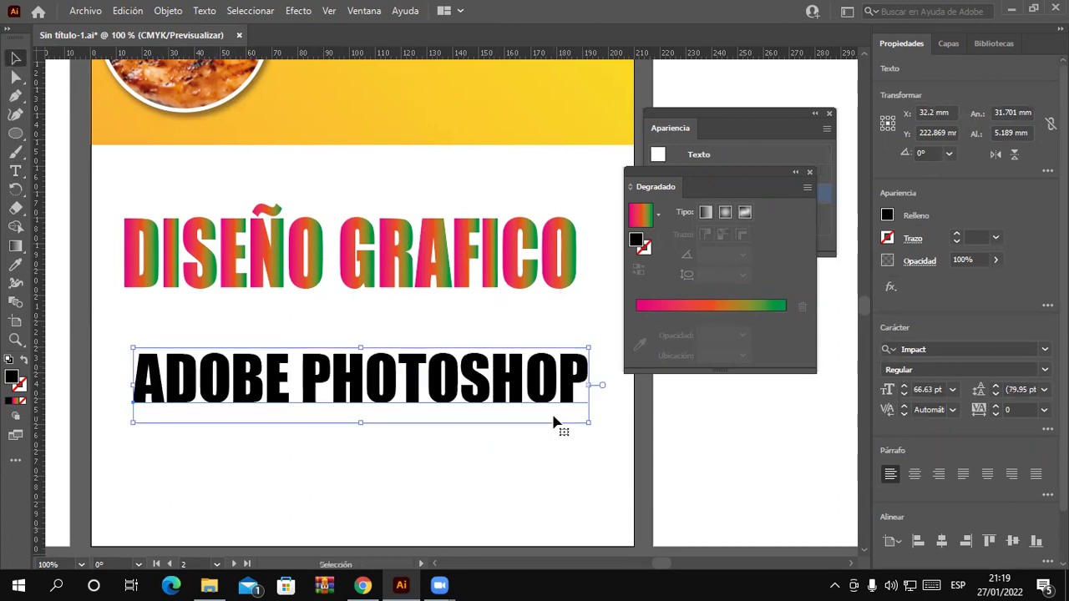
# - Close the Gradient and Appearance panels
pyautogui.moveTo(723, 188); pyautogui.dragTo(831, 293)
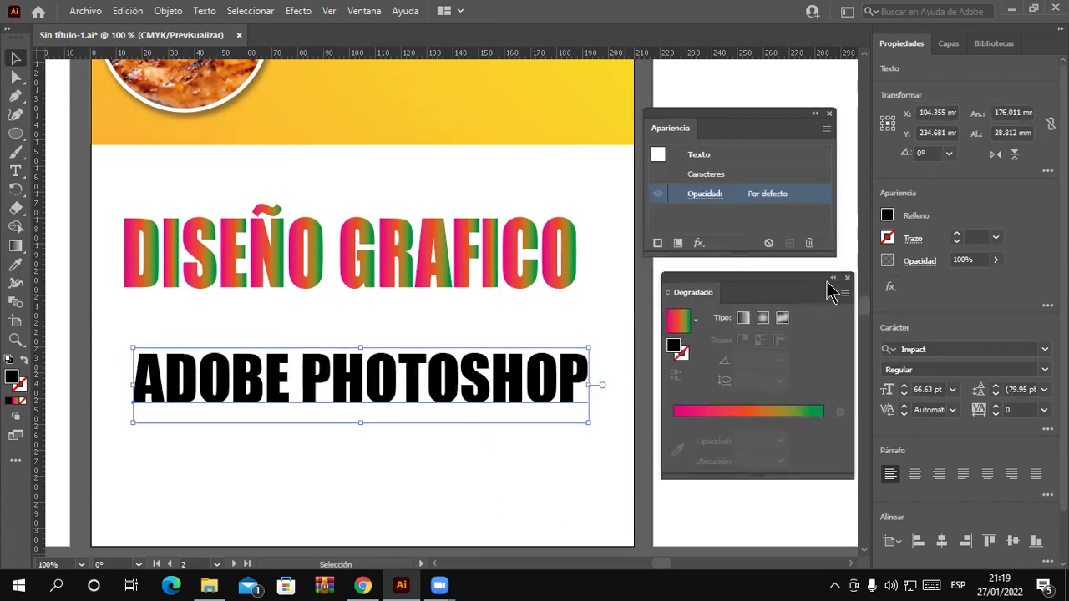
pyautogui.click(847, 278)
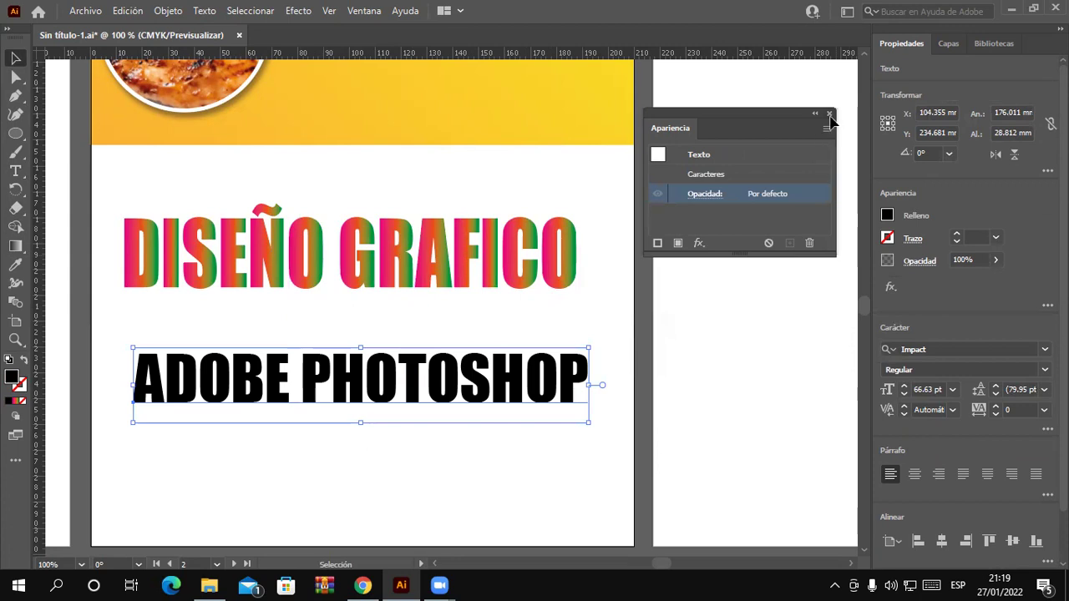
pyautogui.click(829, 114)
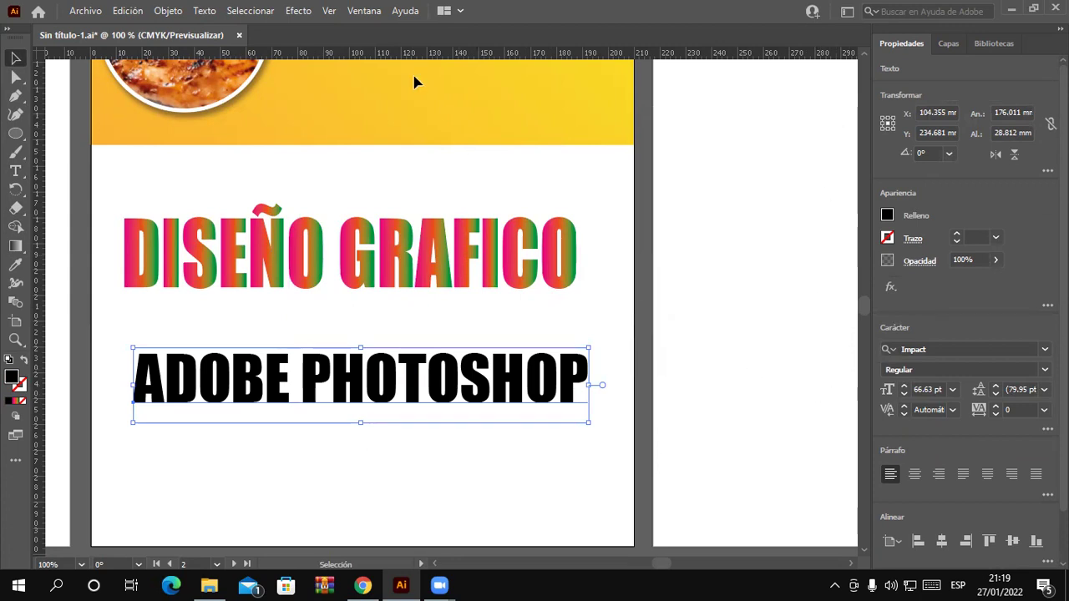
# - Open the full Appearance panel for ADOBE PHOTOSHOP and add a new fill
pyautogui.click(364, 11)
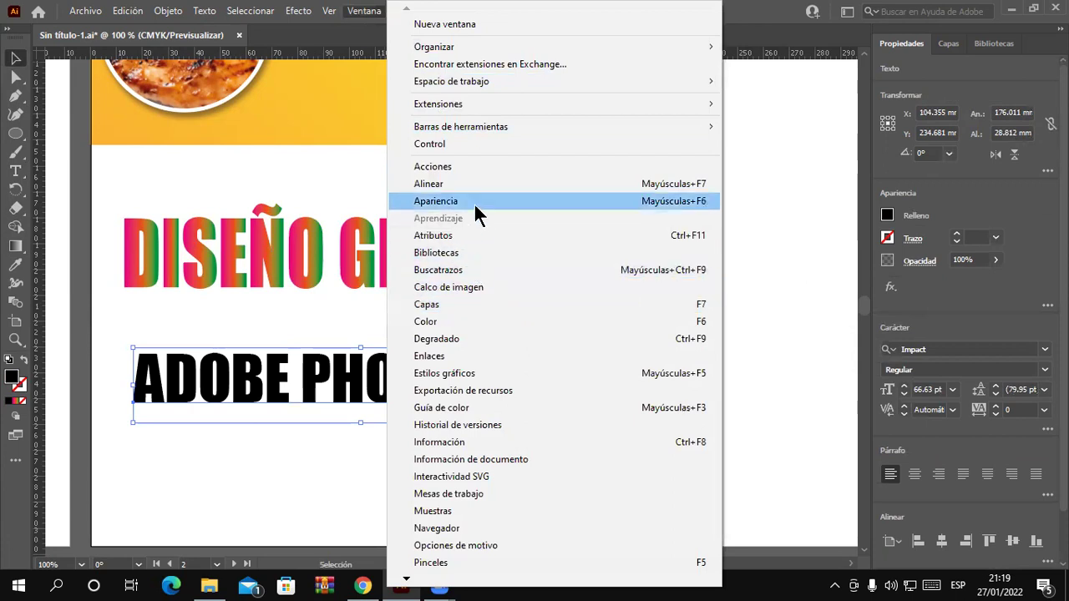
pyautogui.click(890, 288)
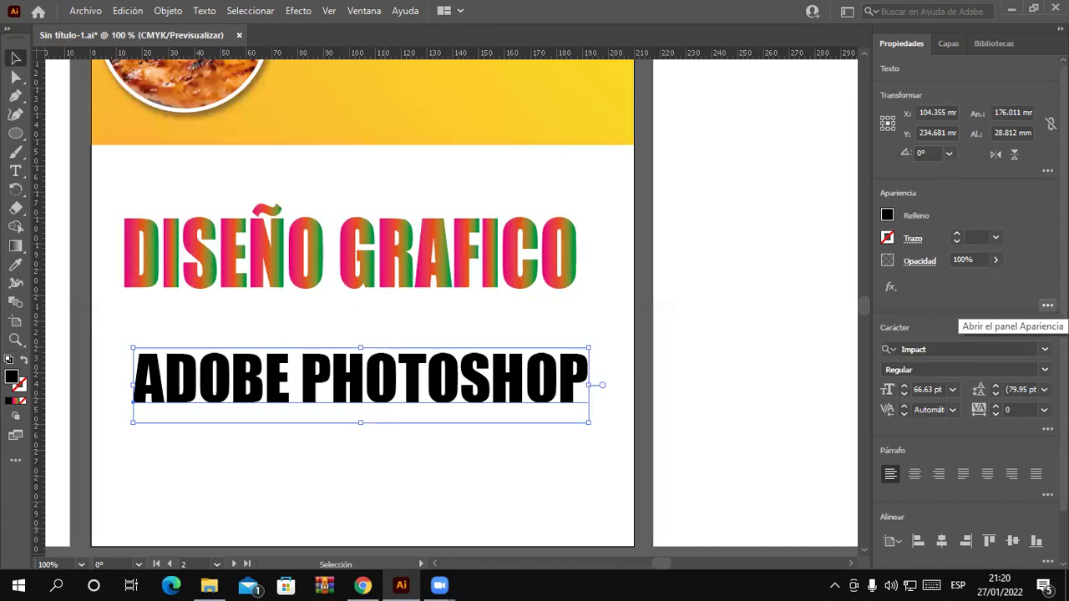
pyautogui.click(1047, 306)
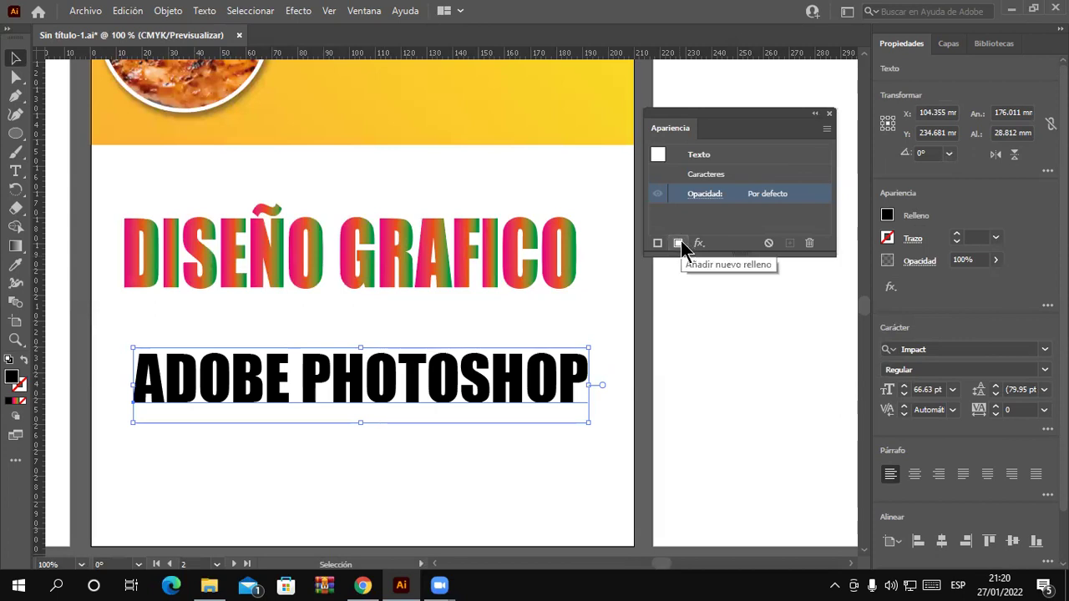
pyautogui.click(679, 243)
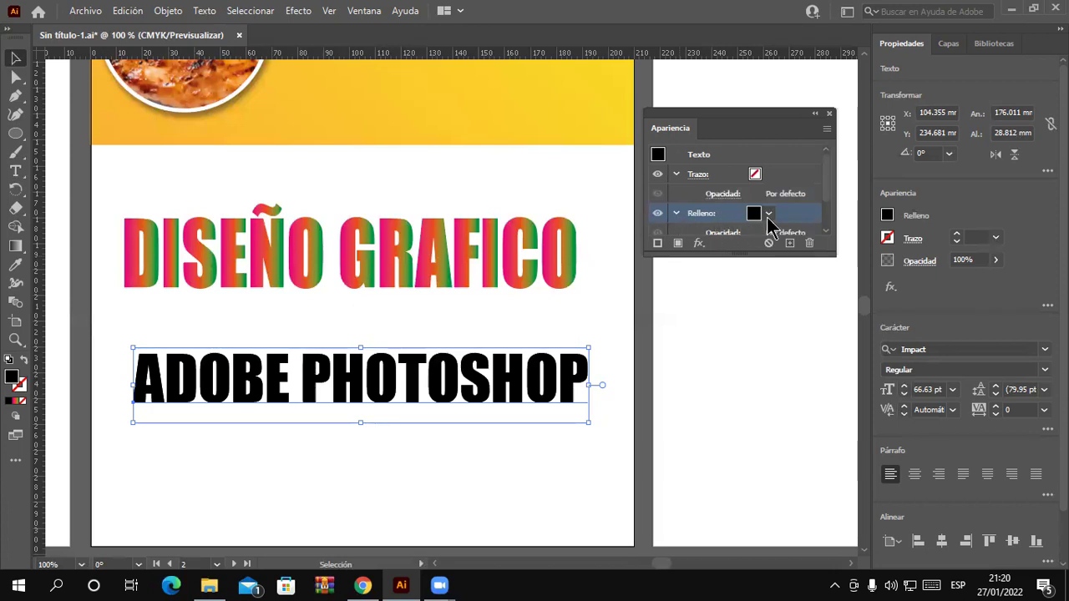
# - Give the new fill the yellow-to-red gradient swatch and activate on-canvas gradient editing
pyautogui.click(769, 215)
pyautogui.click(768, 217)
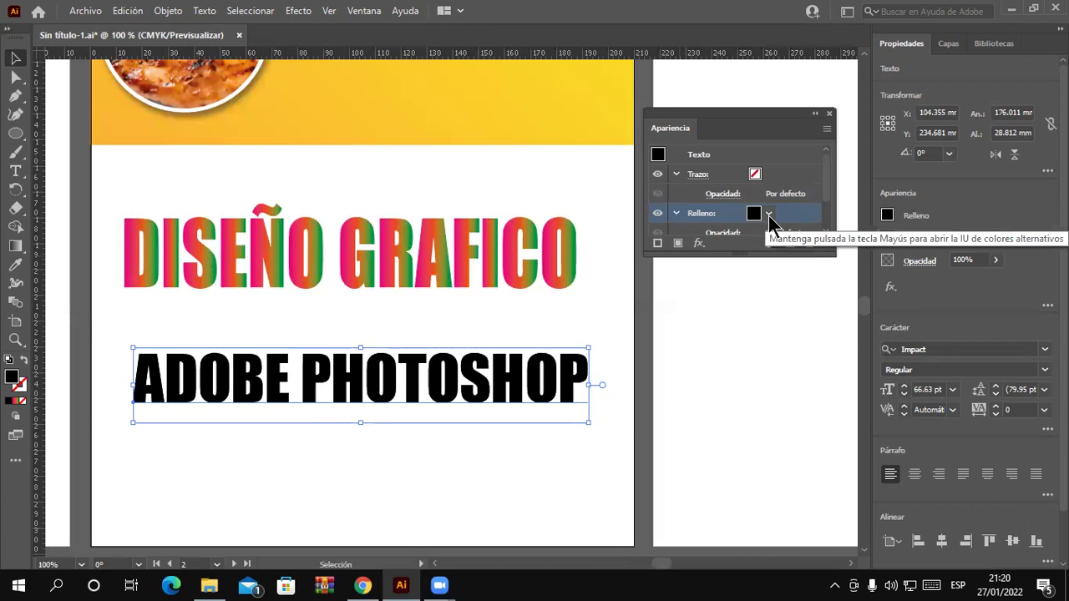
pyautogui.click(768, 216)
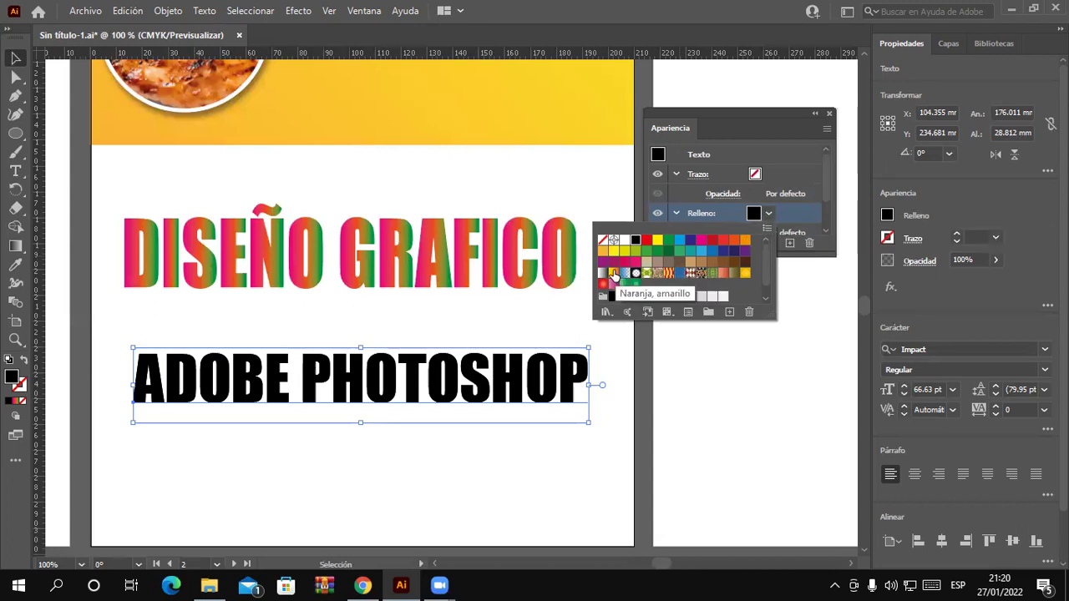
pyautogui.click(614, 275)
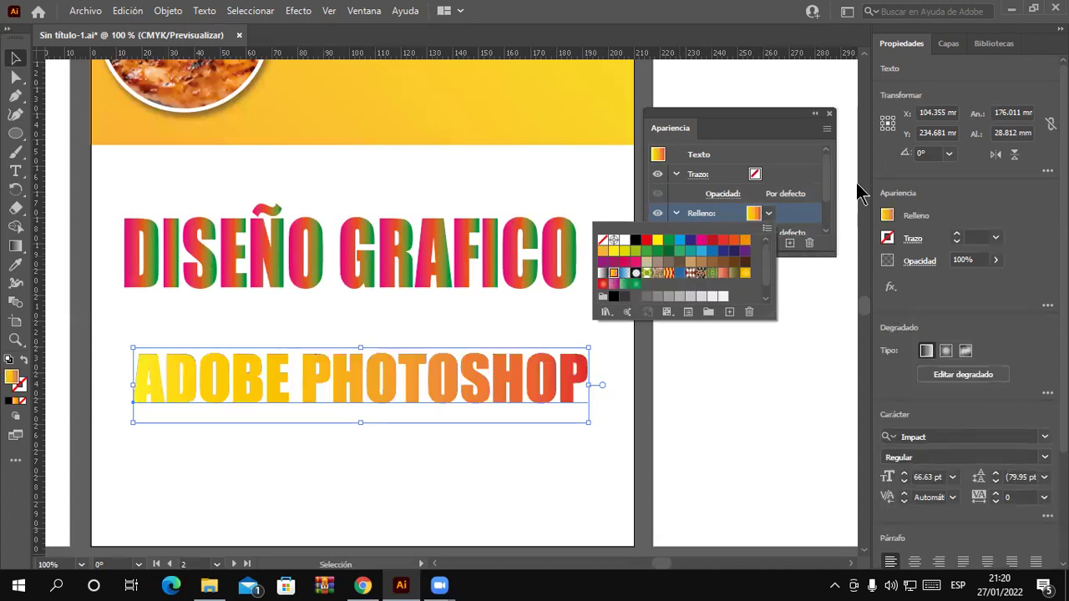
pyautogui.click(759, 121)
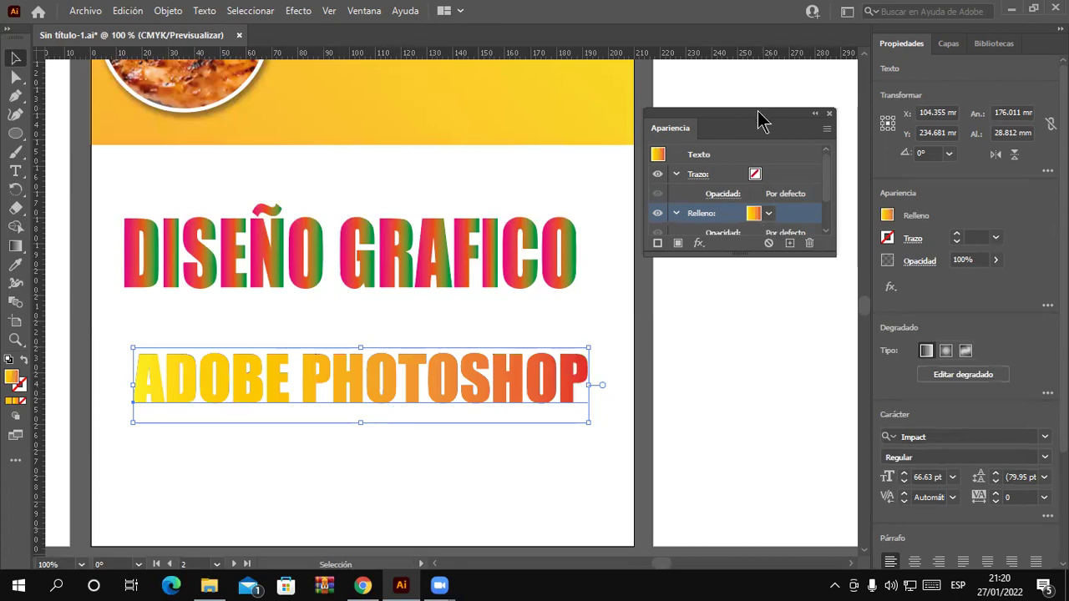
pyautogui.moveTo(760, 121); pyautogui.dragTo(755, 82)
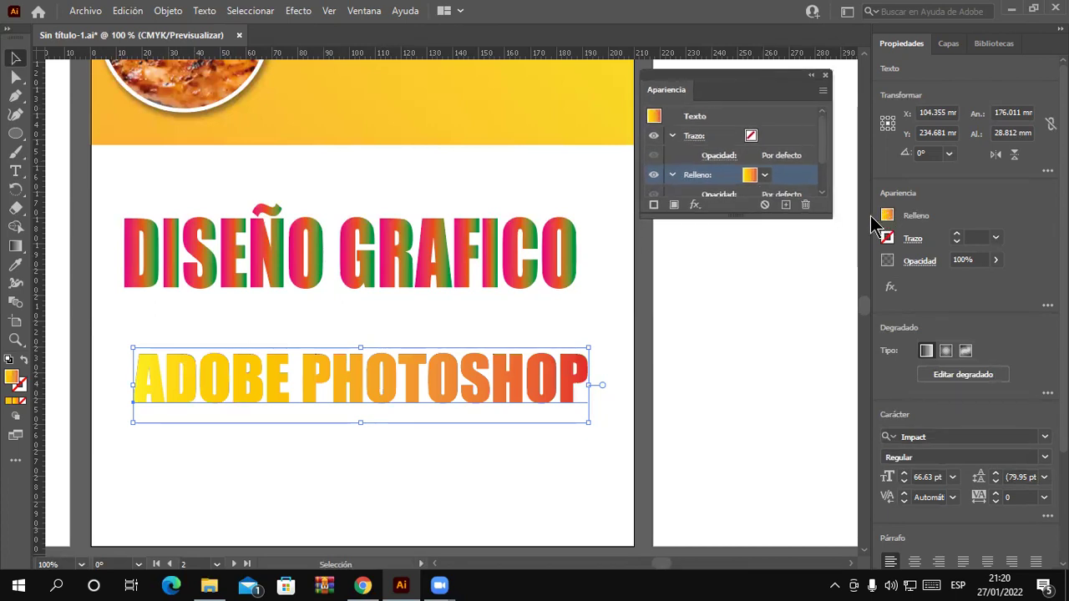
pyautogui.click(943, 374)
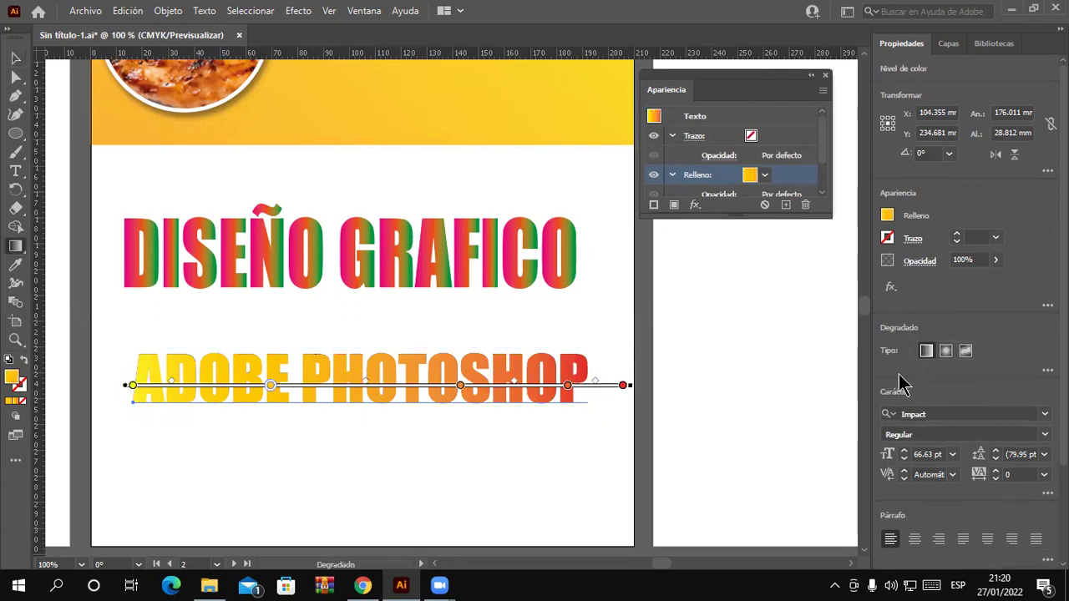
# - In the Gradient panel, make the second stop white and slide it further along
pyautogui.click(375, 11)
pyautogui.click(465, 340)
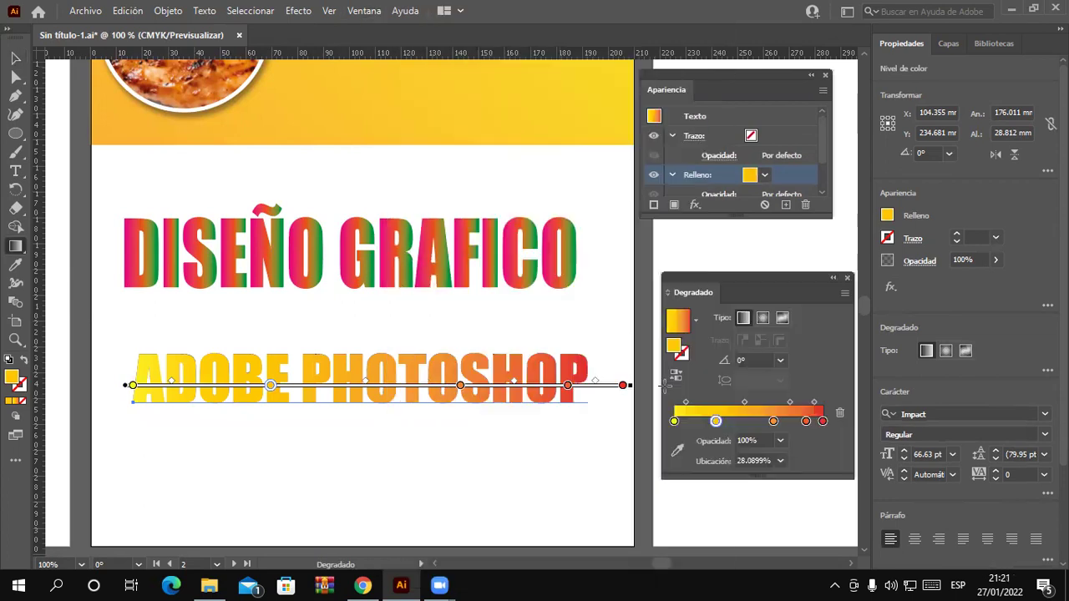
pyautogui.moveTo(720, 428); pyautogui.dragTo(718, 422)
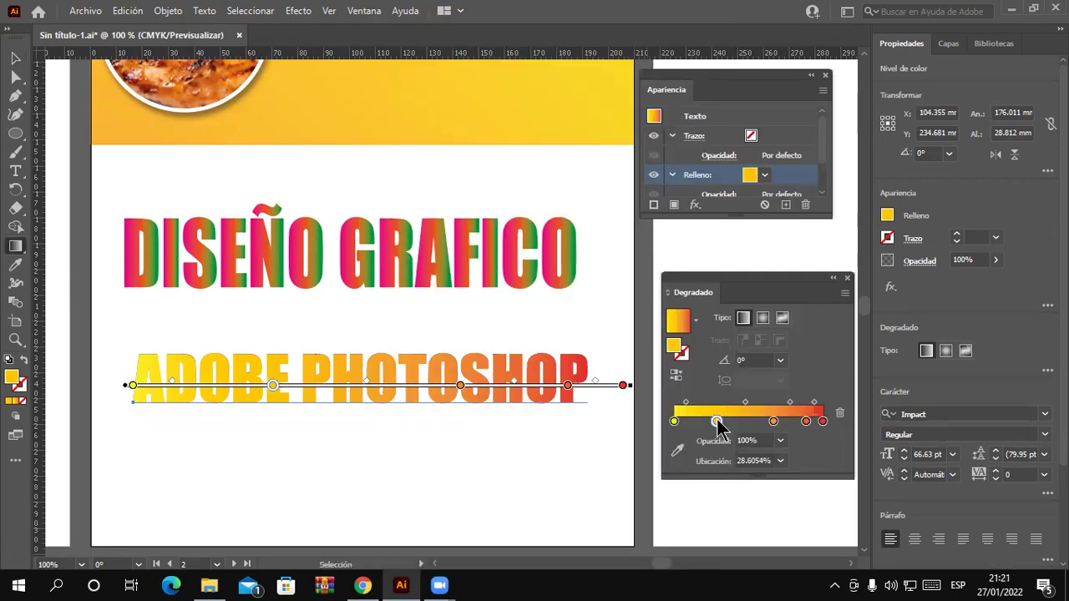
pyautogui.doubleClick(716, 422)
pyautogui.click(764, 282)
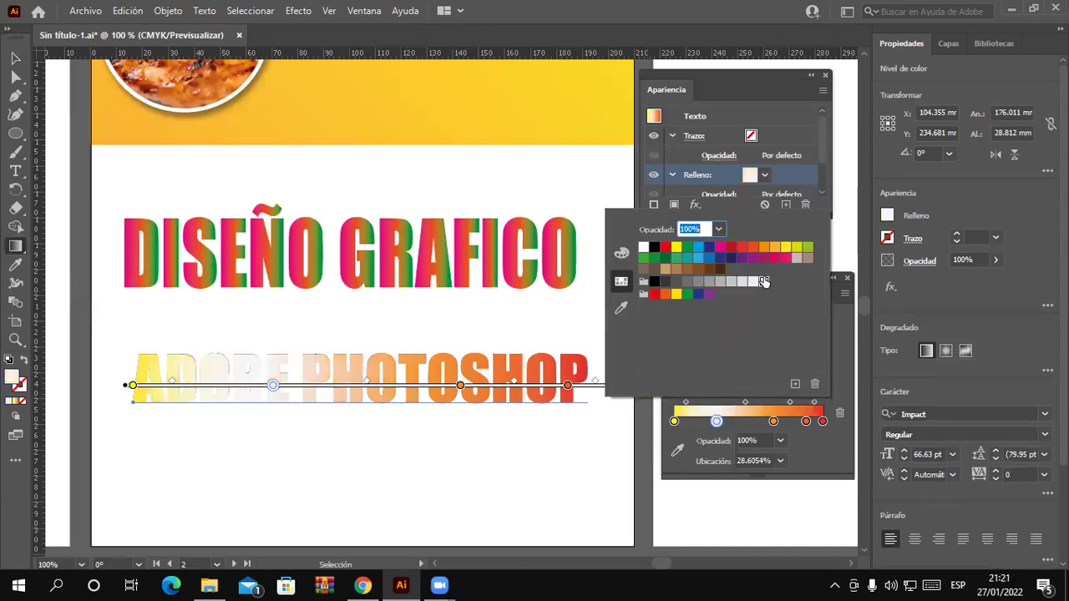
pyautogui.click(717, 422)
pyautogui.moveTo(717, 422); pyautogui.dragTo(741, 422)
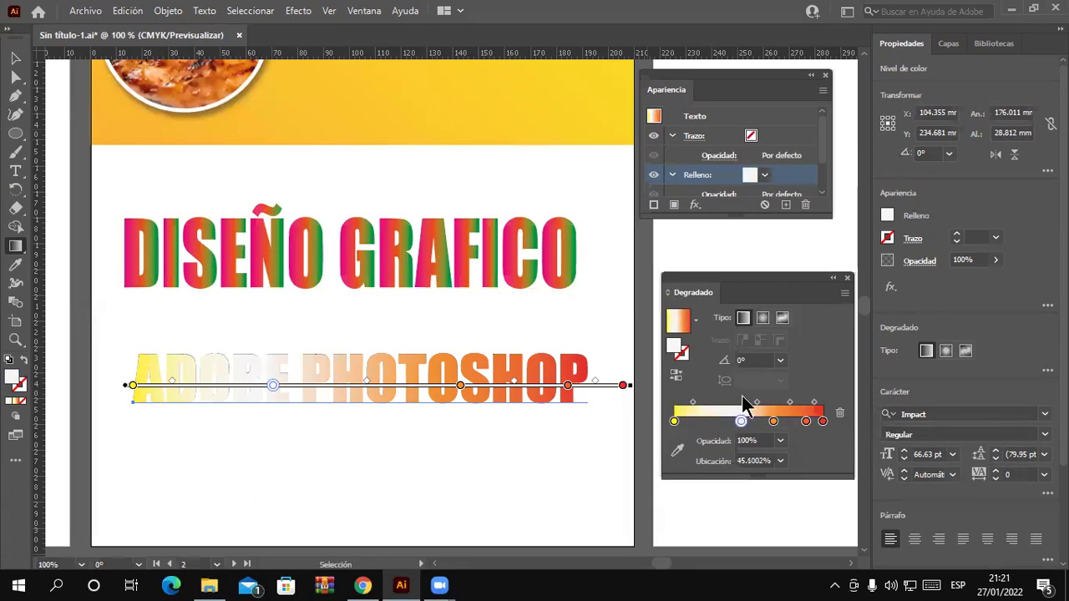
# - Set the gradient angle to -90° and add an orange stop near 35%
pyautogui.click(780, 359)
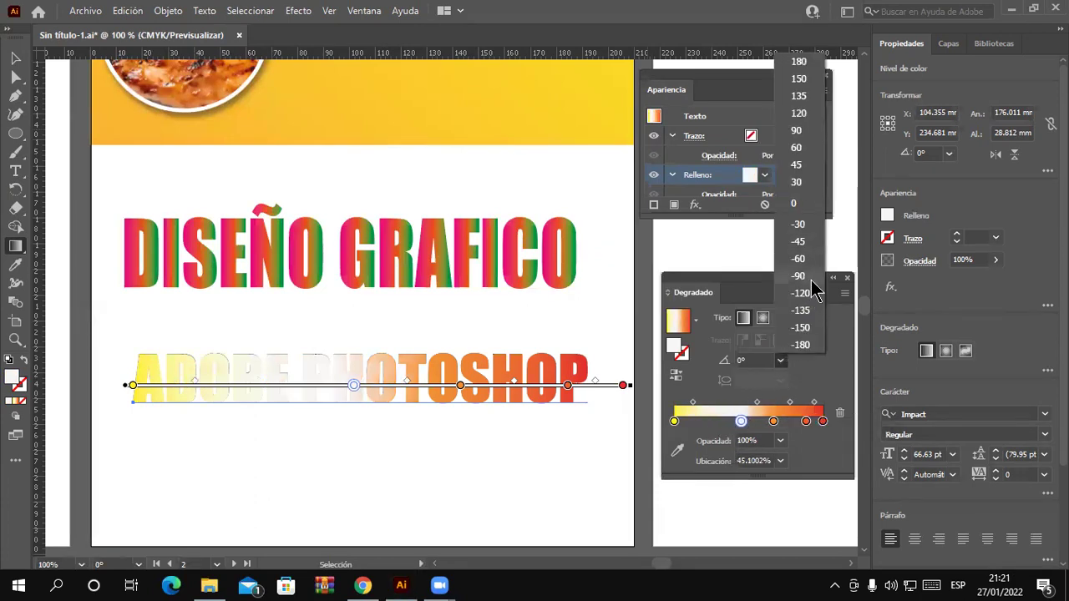
pyautogui.click(807, 278)
pyautogui.click(715, 421)
pyautogui.doubleClick(715, 422)
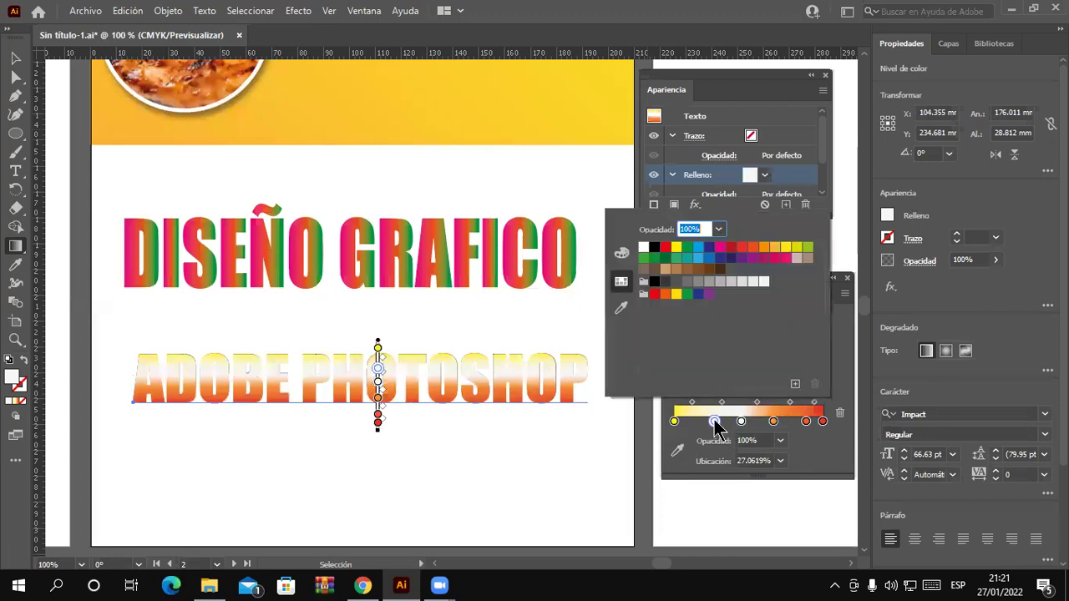
pyautogui.click(776, 248)
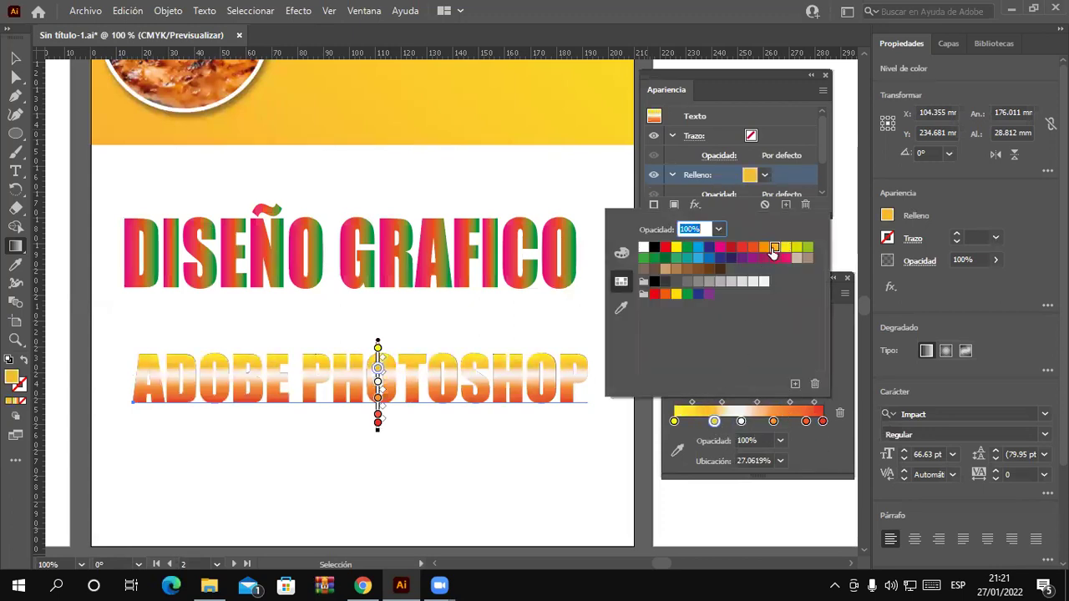
pyautogui.click(716, 422)
pyautogui.moveTo(721, 421); pyautogui.dragTo(728, 420)
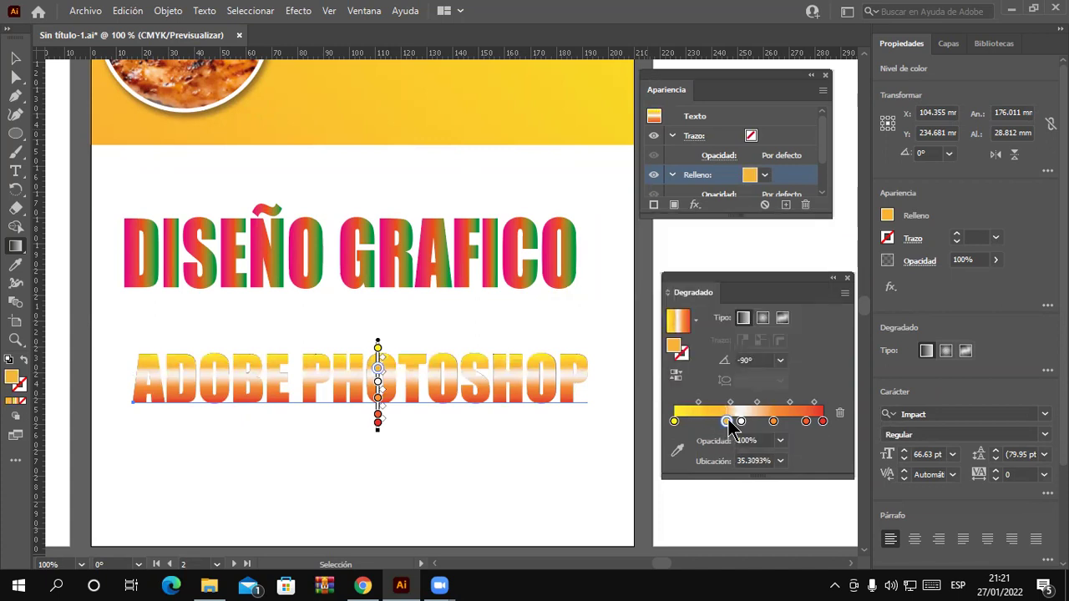
pyautogui.click(14, 62)
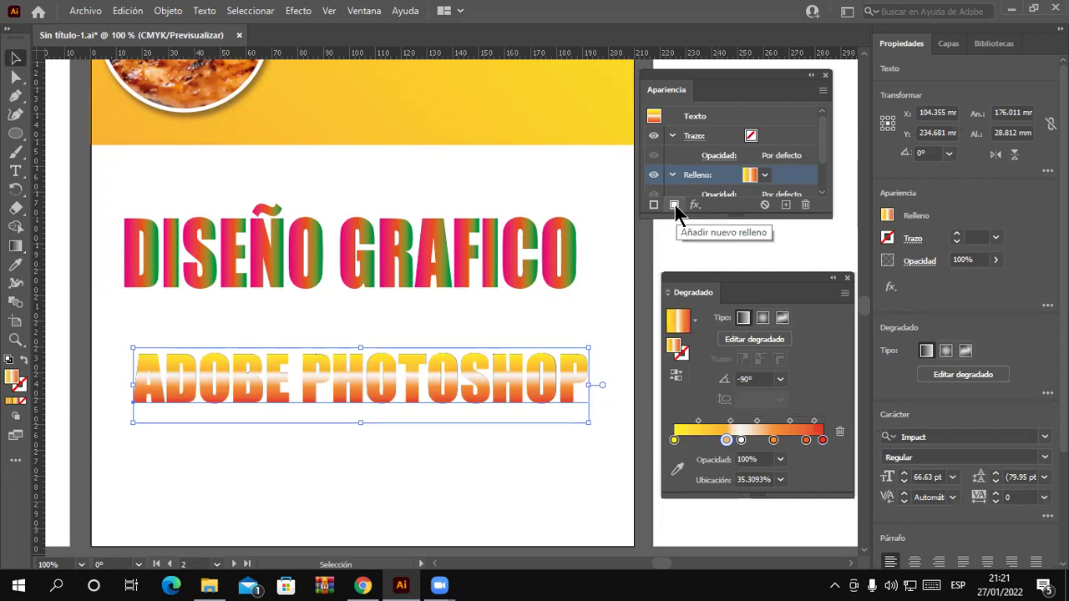
# - Toggle the gradient fill's visibility and move ADOBE PHOTOSHOP up toward DISEÑO GRAFICO
pyautogui.click(750, 174)
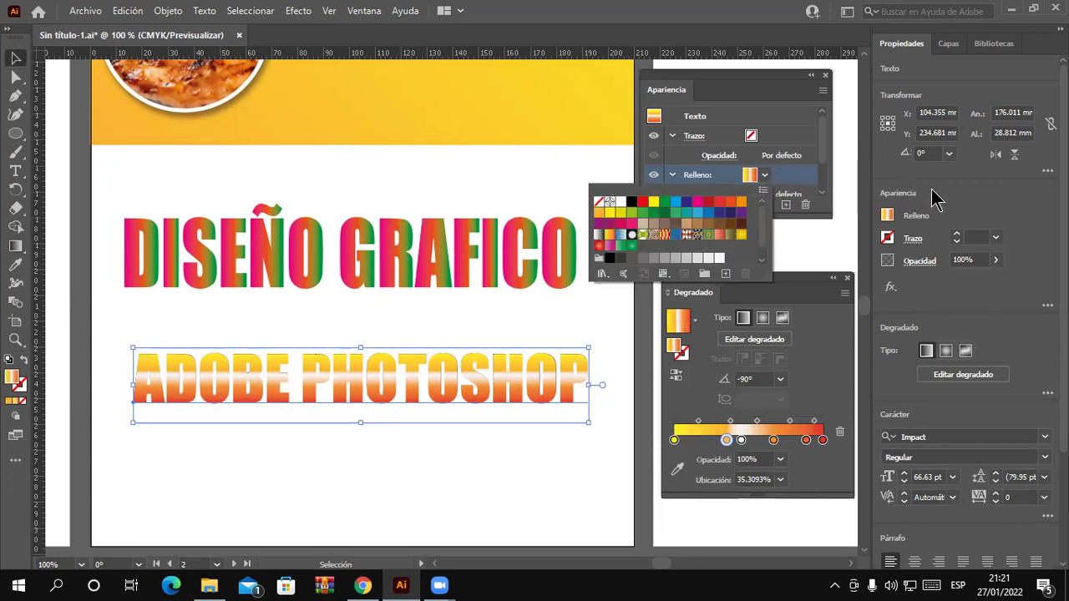
pyautogui.click(996, 205)
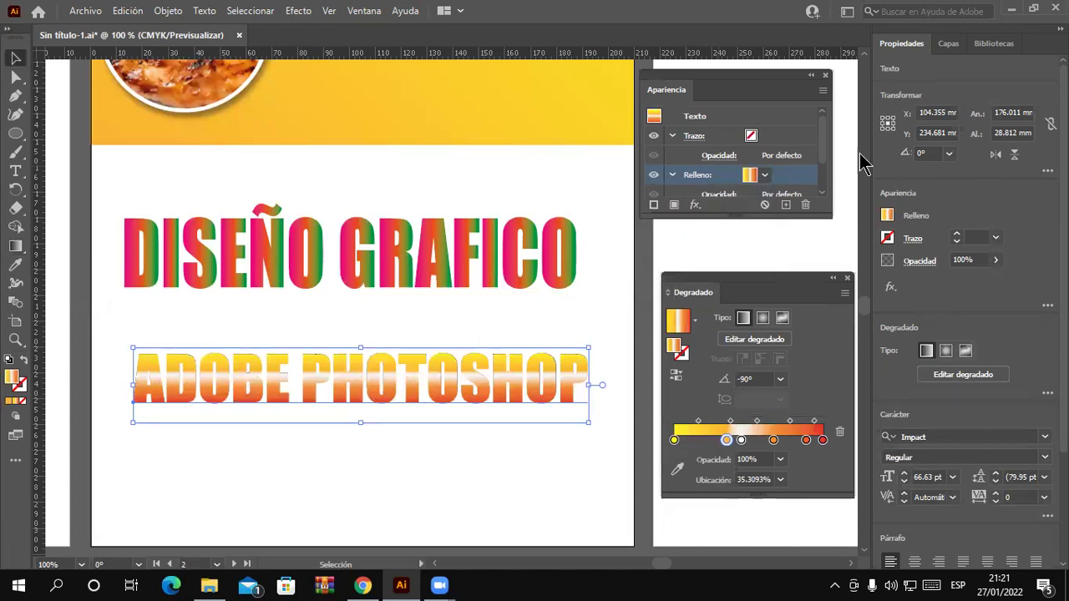
pyautogui.click(653, 174)
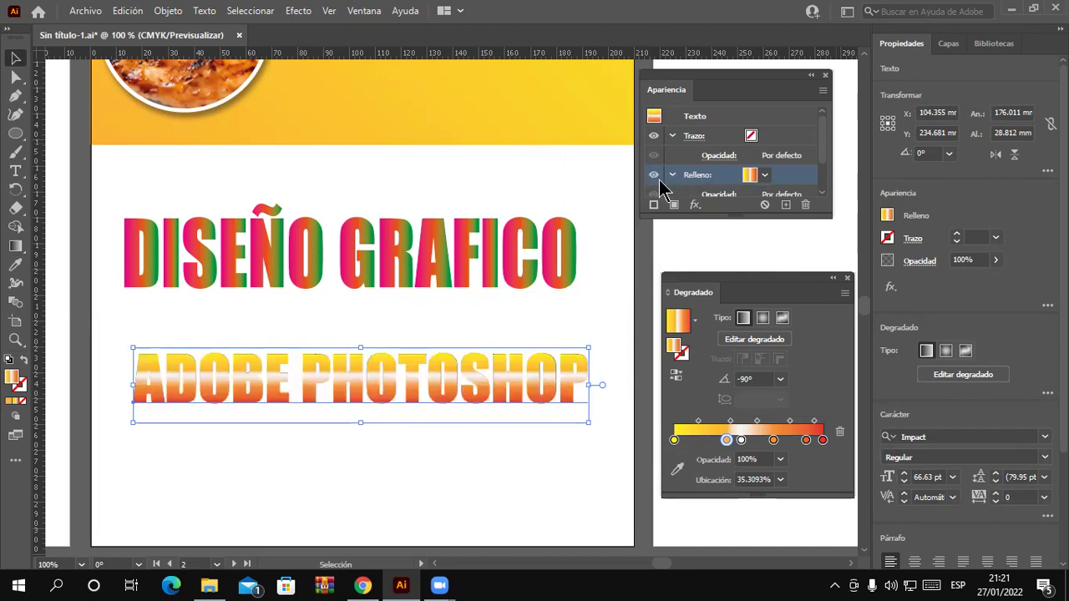
pyautogui.click(652, 175)
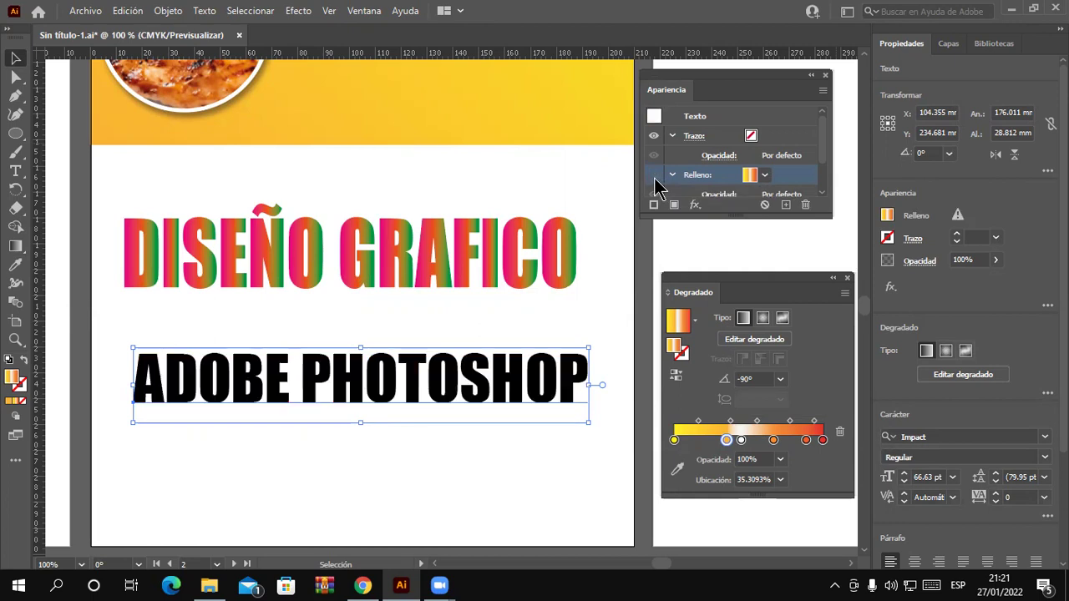
pyautogui.click(654, 177)
pyautogui.click(654, 175)
pyautogui.moveTo(537, 406)
pyautogui.mouseDown()
pyautogui.moveTo(558, 361)
pyautogui.moveTo(531, 376)
pyautogui.mouseUp()
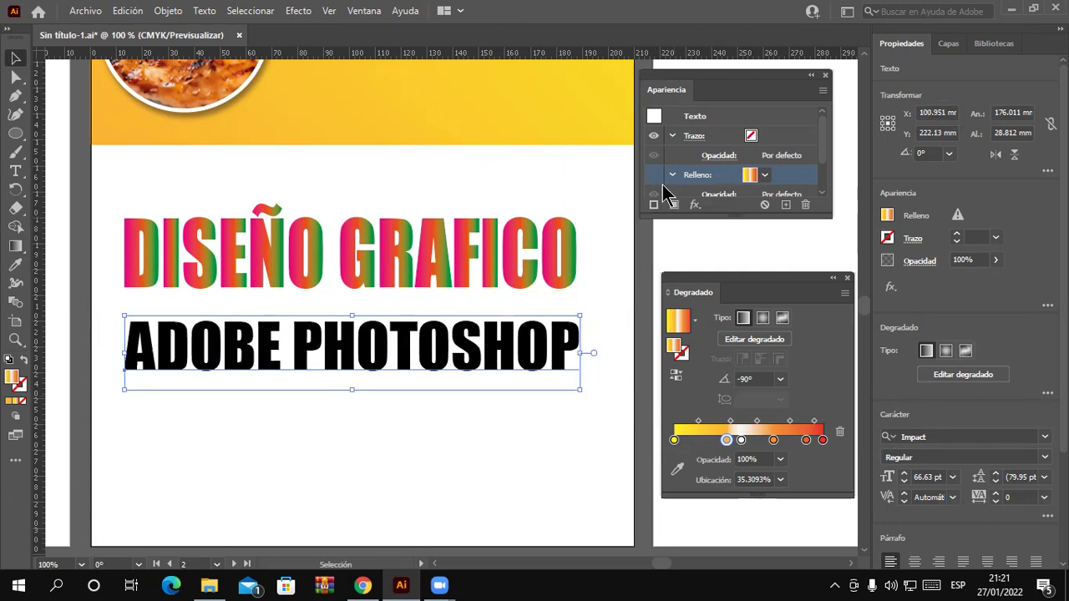
pyautogui.click(655, 176)
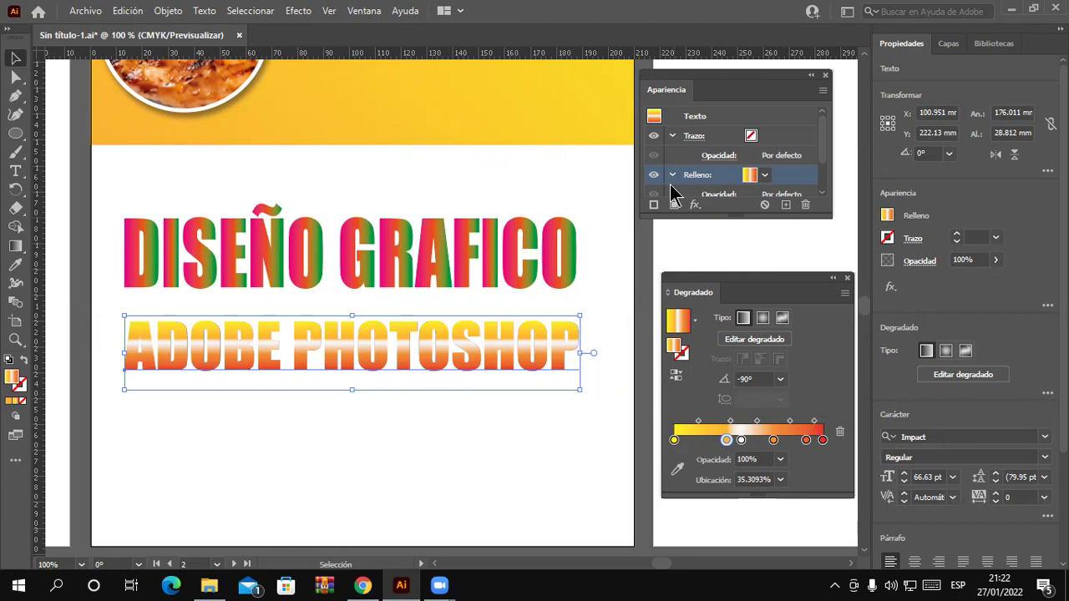
# - Try a solid red fill on ADOBE PHOTOSHOP and nudge the text into place
pyautogui.click(653, 176)
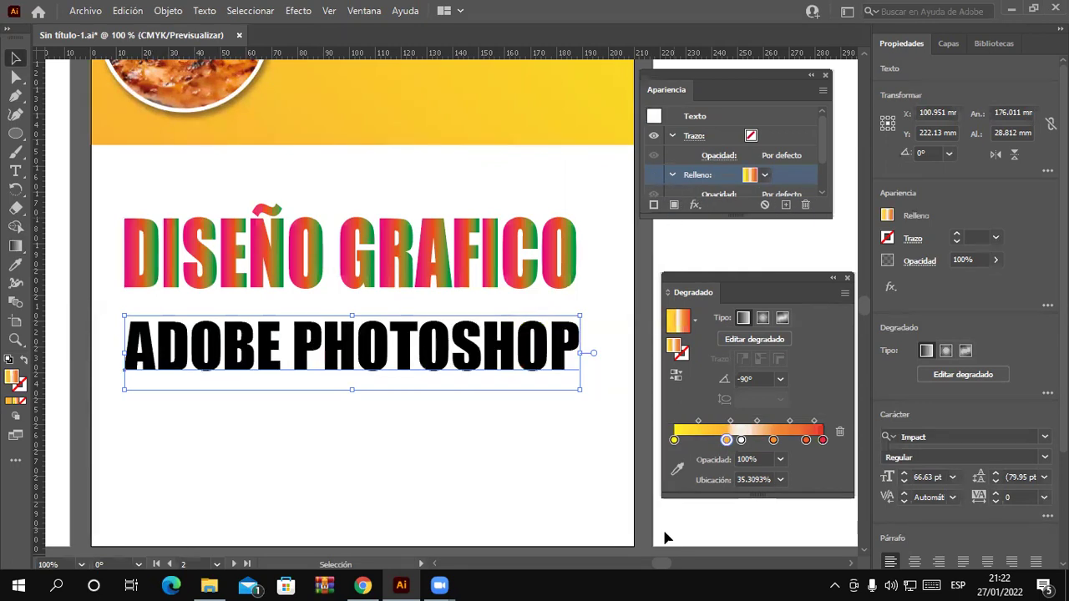
pyautogui.moveTo(504, 365); pyautogui.dragTo(499, 385)
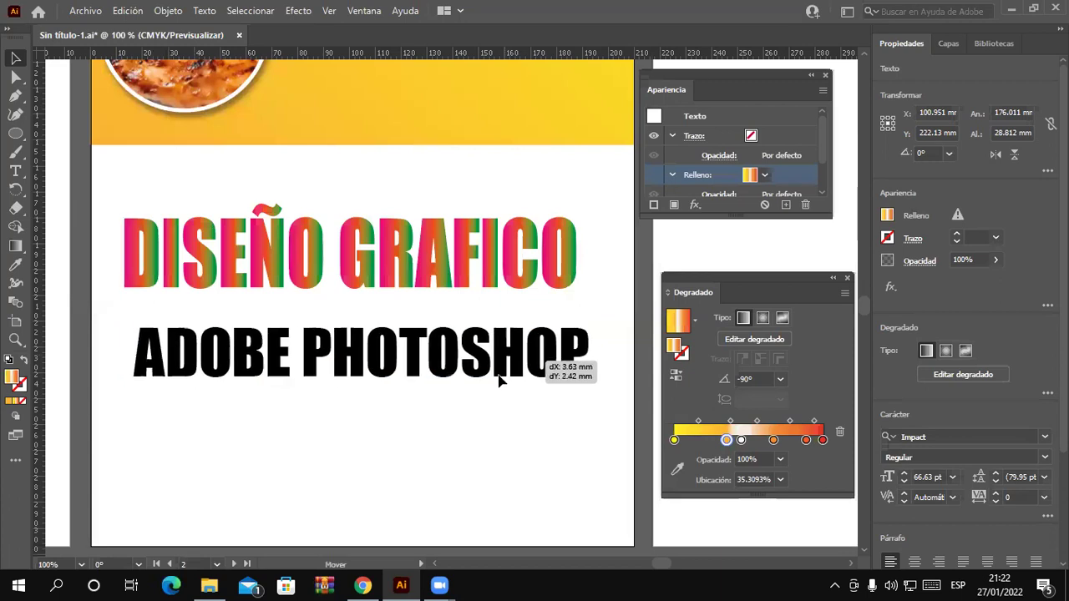
pyautogui.click(887, 215)
pyautogui.click(859, 271)
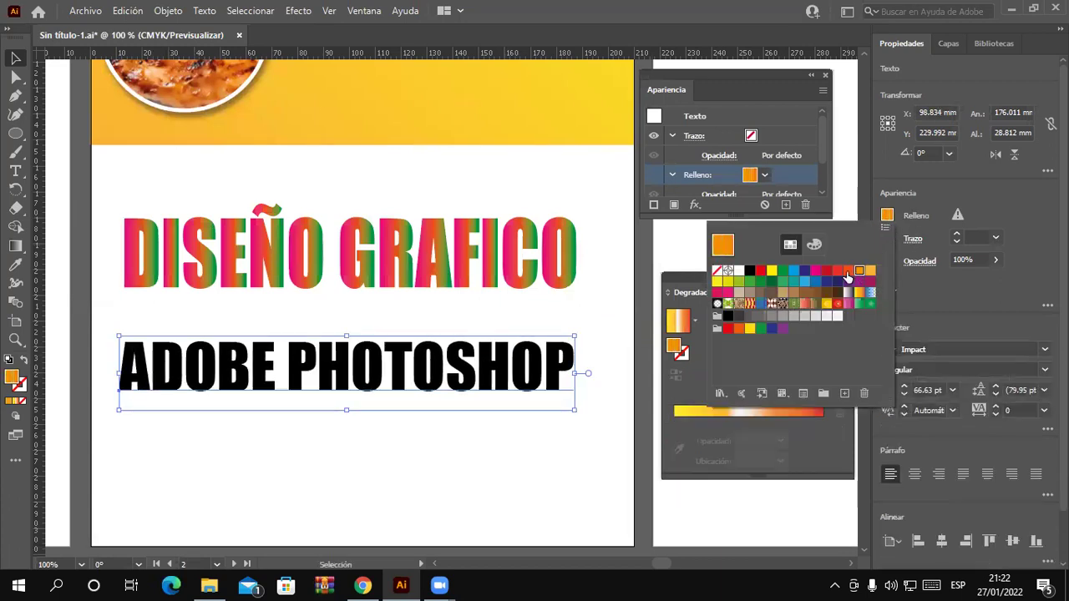
pyautogui.click(509, 391)
pyautogui.moveTo(528, 373); pyautogui.dragTo(542, 373)
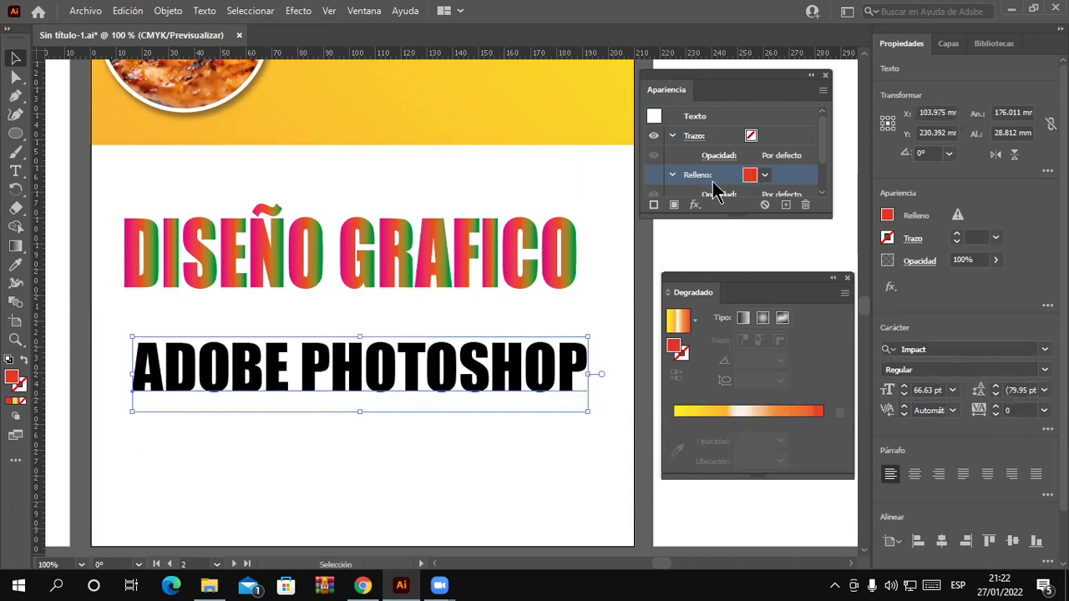
# - Switch the fill to an orange-red gradient and reposition the text slightly
pyautogui.click(764, 176)
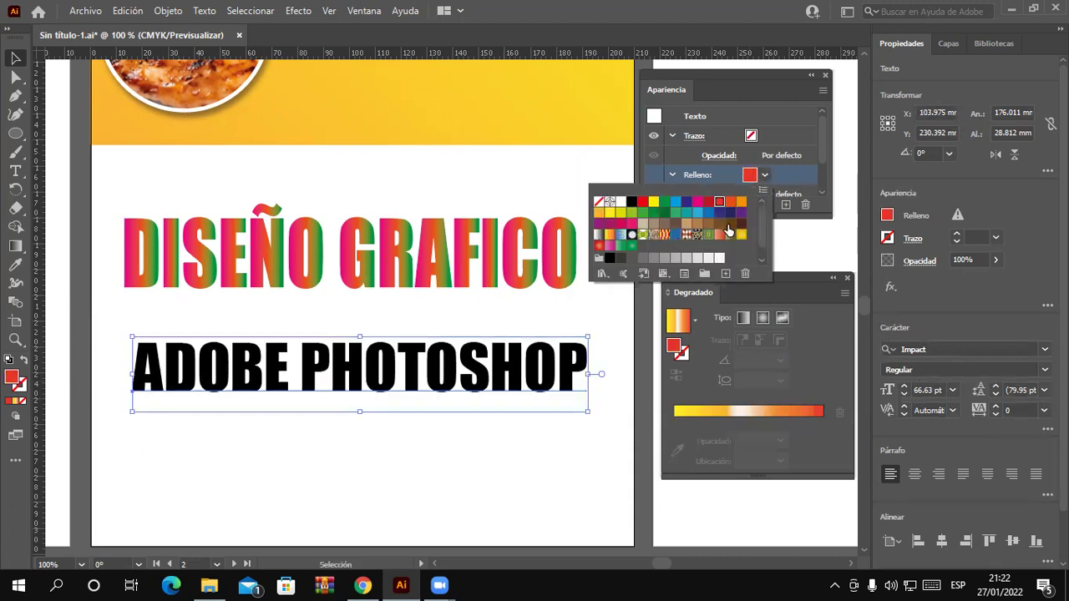
pyautogui.click(718, 236)
pyautogui.click(584, 354)
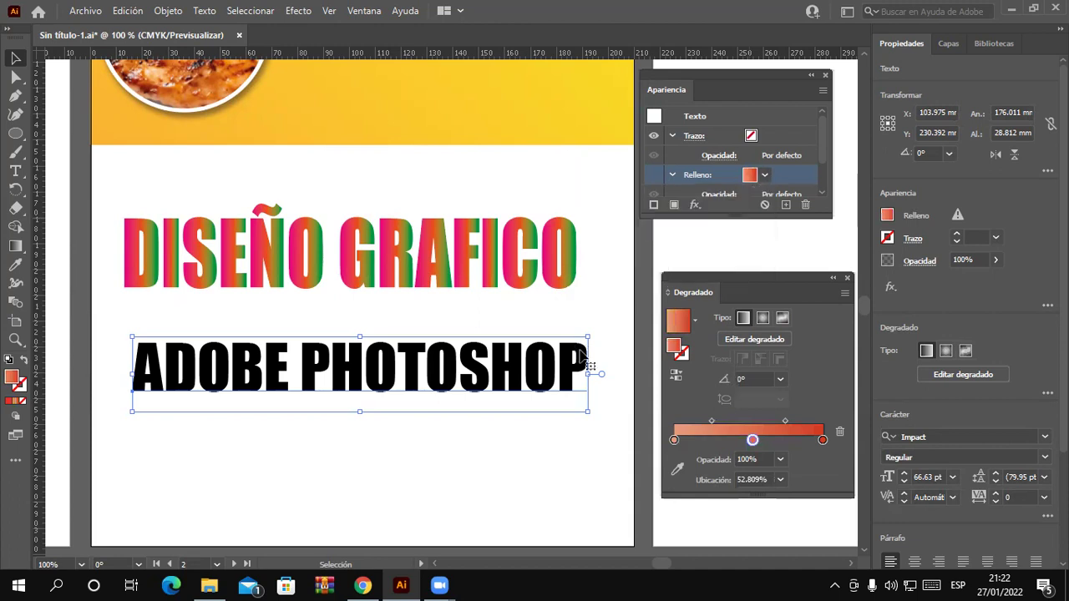
pyautogui.moveTo(568, 379); pyautogui.dragTo(556, 385)
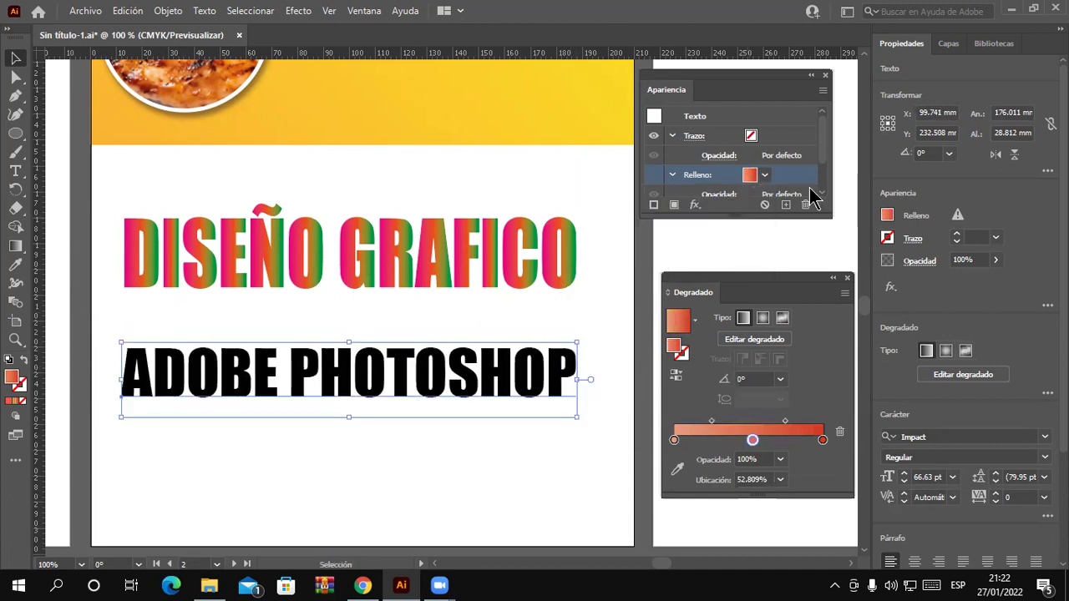
pyautogui.moveTo(823, 147); pyautogui.dragTo(827, 165)
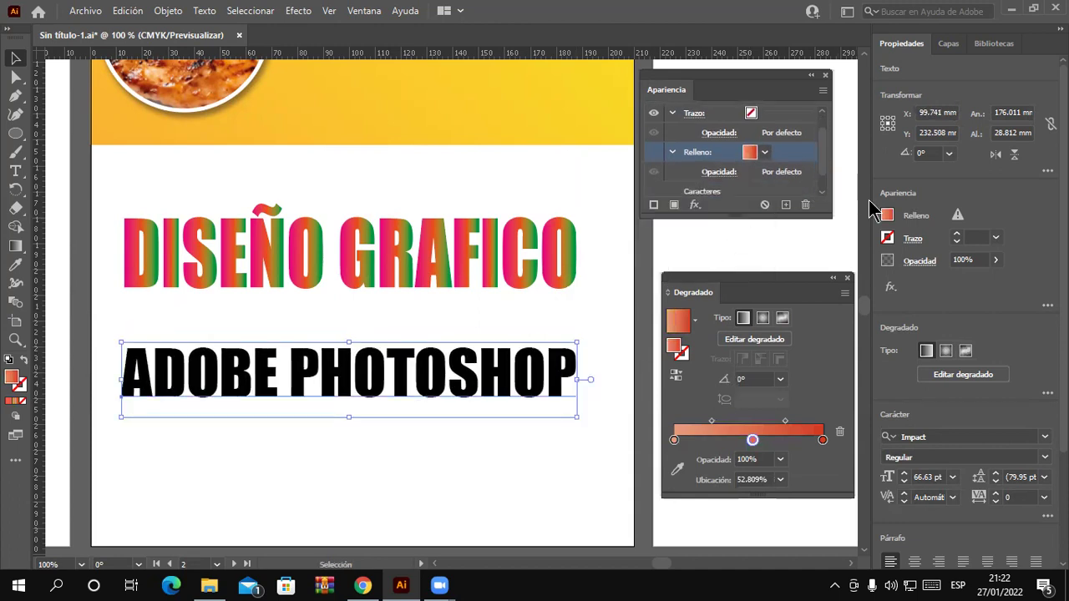
pyautogui.moveTo(504, 363); pyautogui.dragTo(507, 360)
# - After trying navy and striped fills, reset the appearance and apply a gold gradient fill
pyautogui.click(764, 152)
pyautogui.click(718, 190)
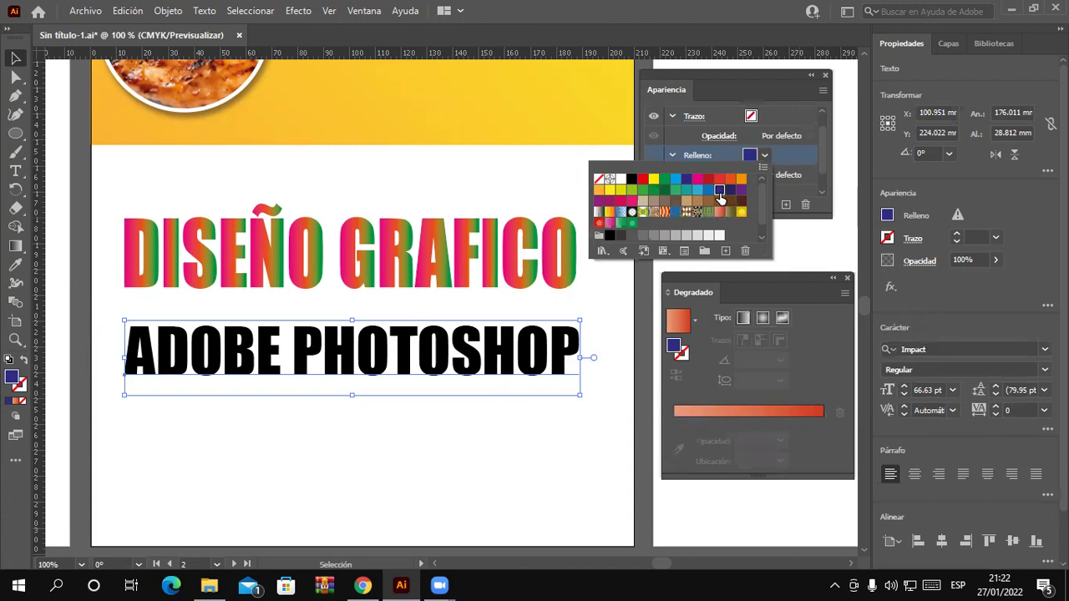
pyautogui.click(665, 211)
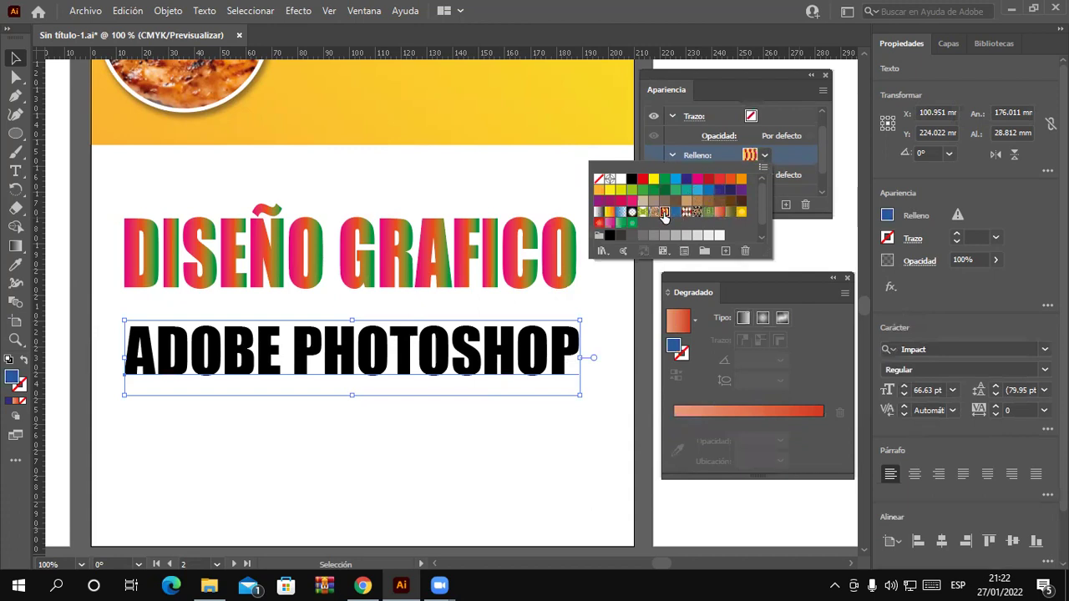
pyautogui.click(817, 182)
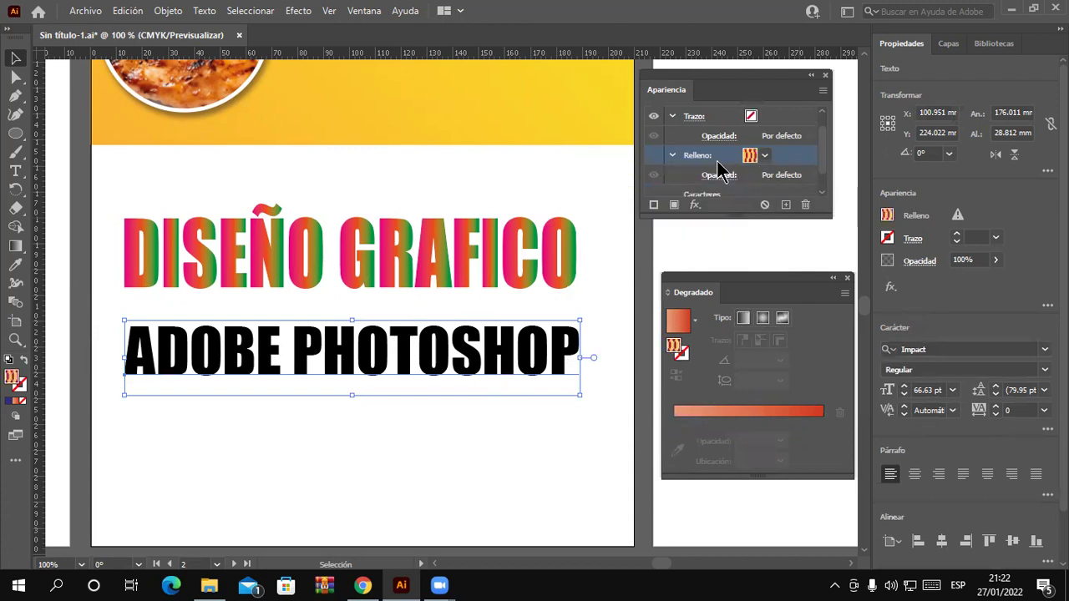
pyautogui.click(805, 205)
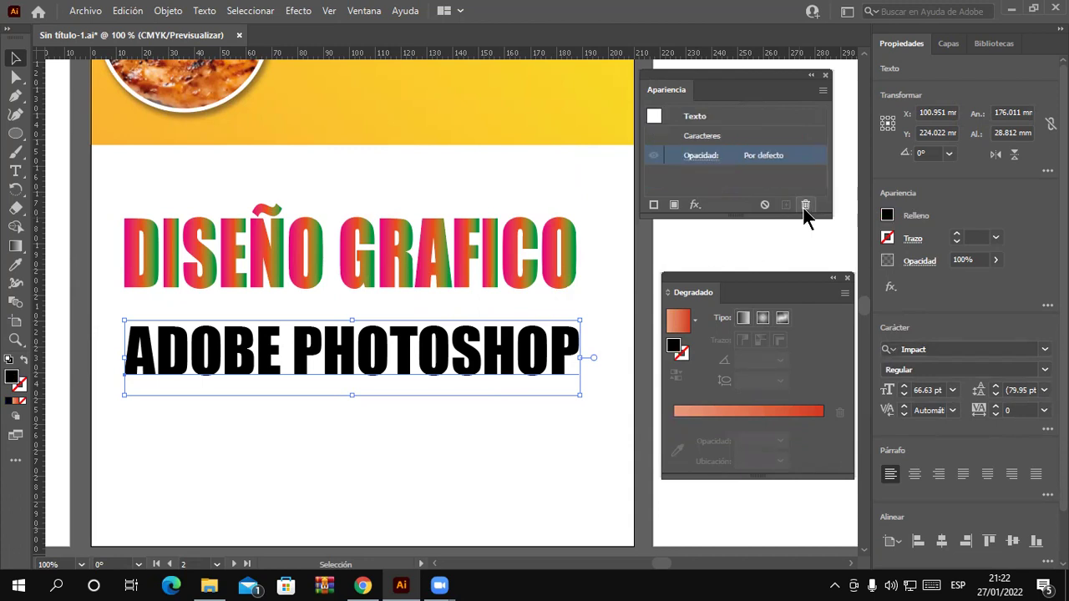
pyautogui.click(679, 205)
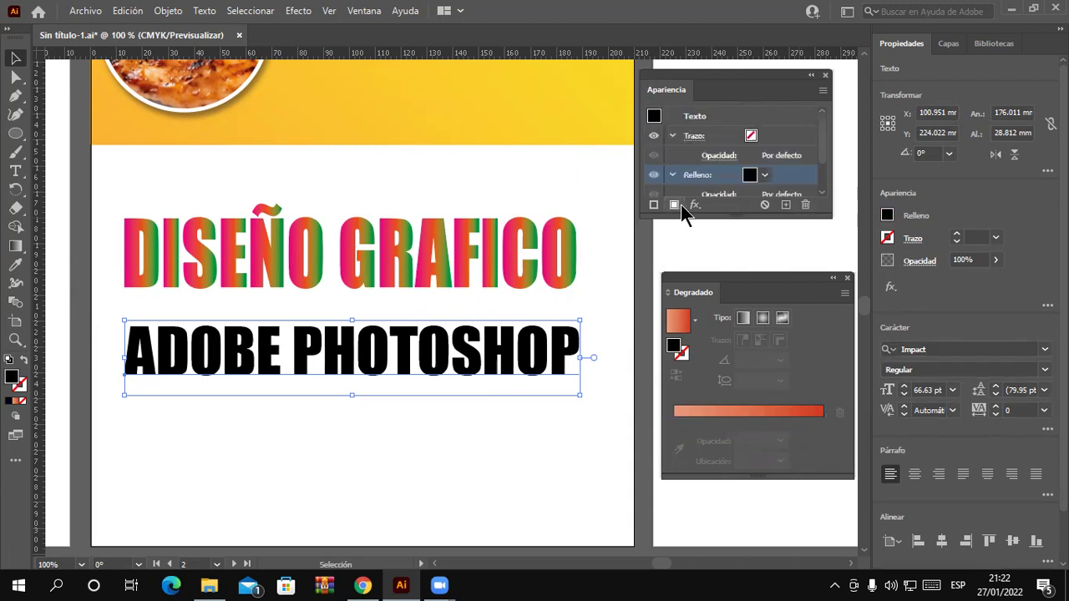
pyautogui.click(764, 175)
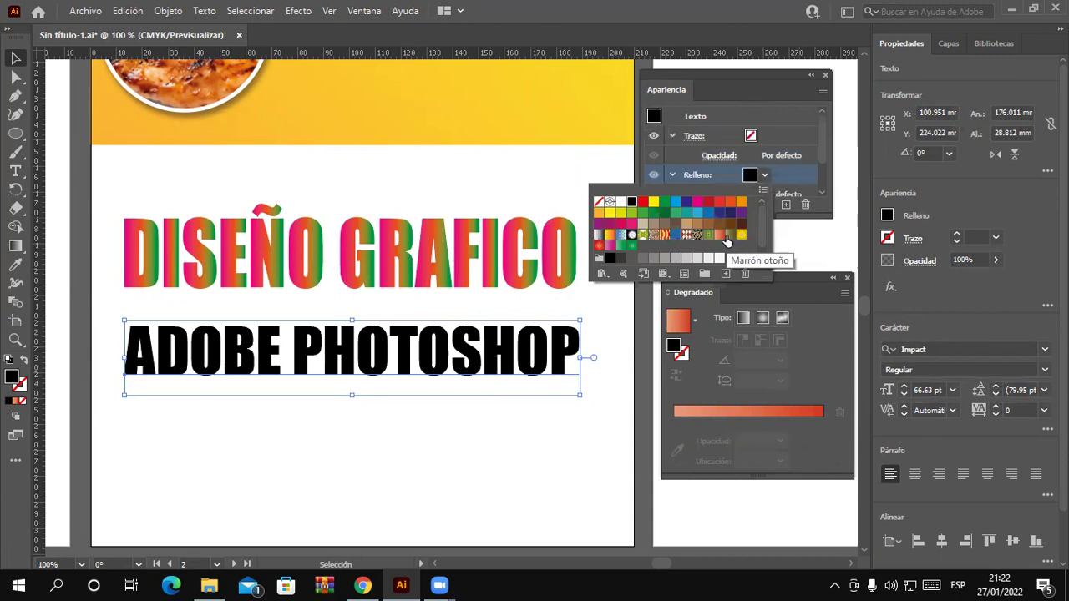
pyautogui.click(730, 235)
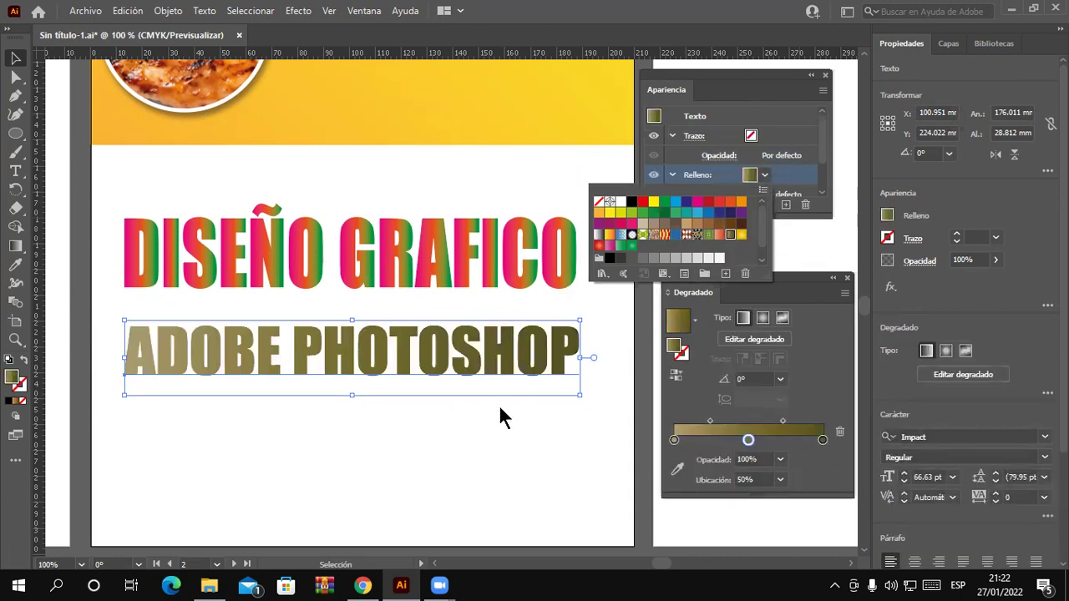
pyautogui.click(851, 201)
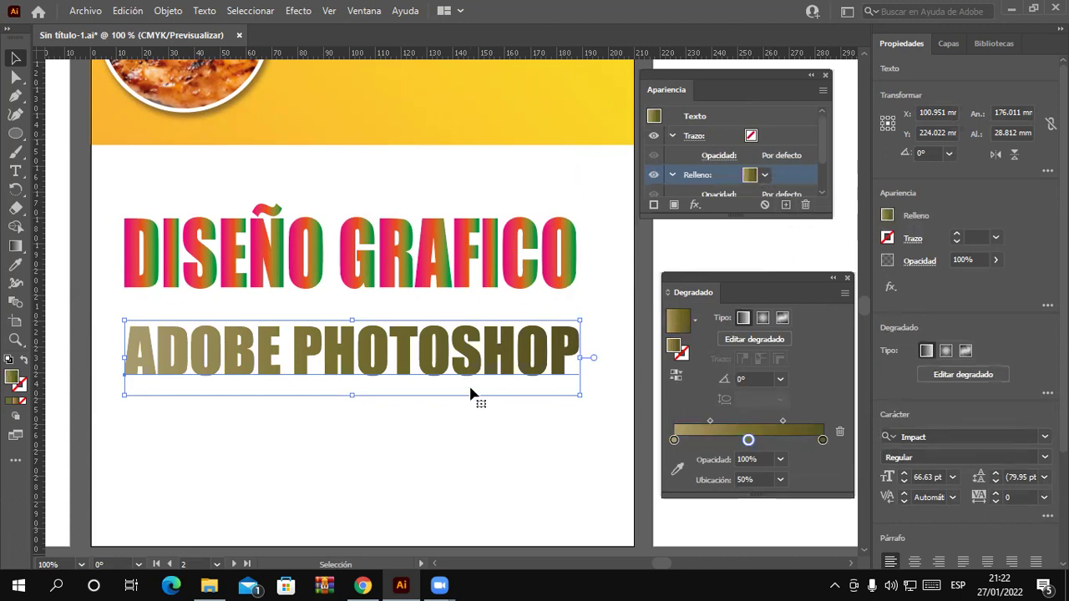
# - Zoom out and pan to bring the yellow food banner back into view
pyautogui.scroll(-3, 533, 368)
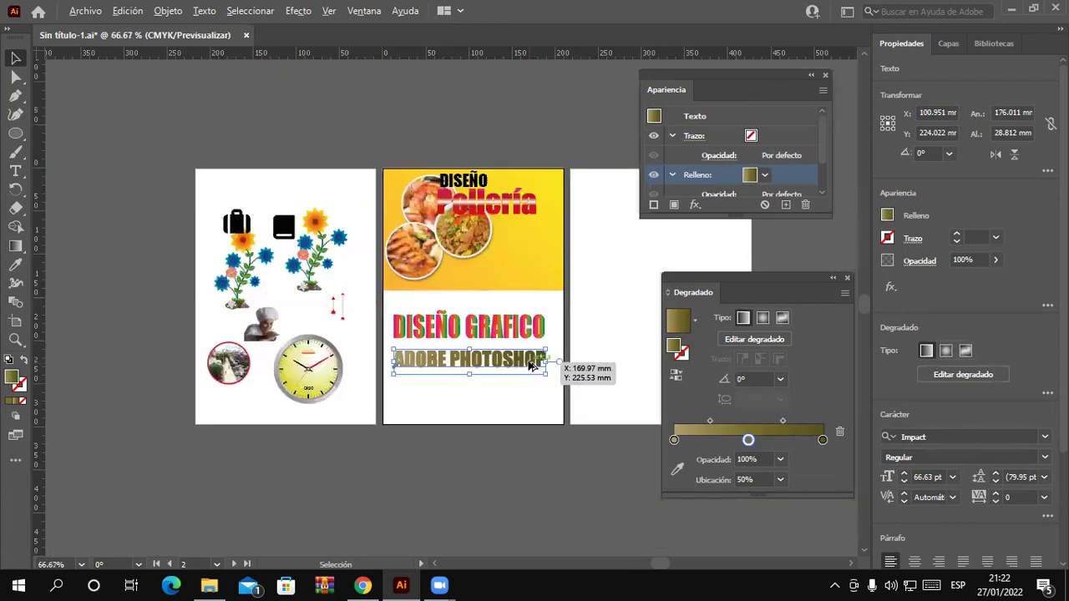
pyautogui.scroll(2, 533, 339)
pyautogui.scroll(-1, 531, 331)
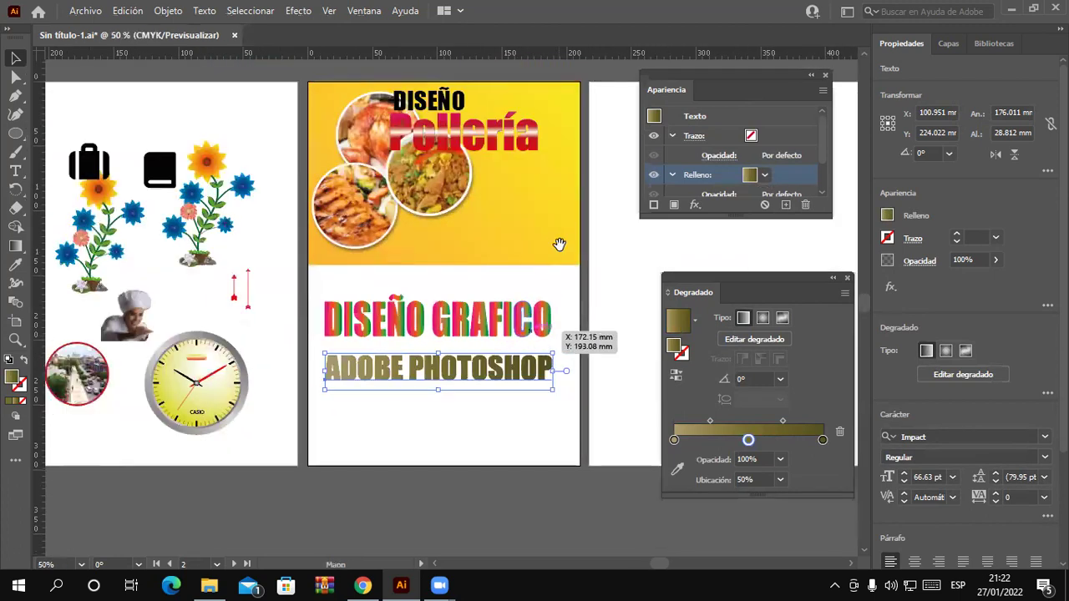
pyautogui.moveTo(559, 242); pyautogui.dragTo(494, 325)
pyautogui.scroll(2, 472, 240)
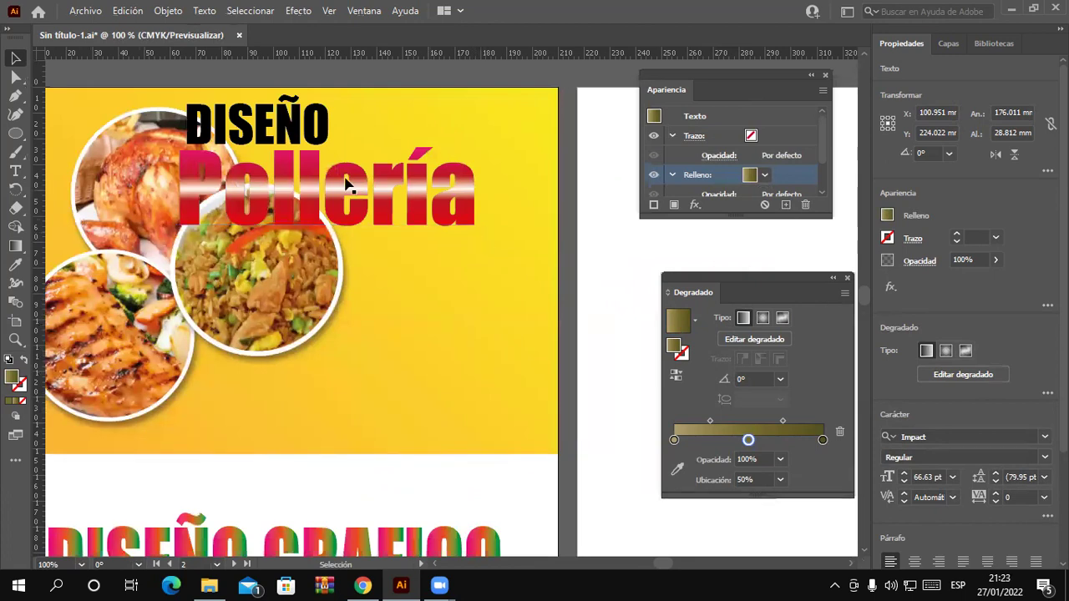
# - Replace the red title word Pollería with Rosita
pyautogui.moveTo(319, 157); pyautogui.dragTo(325, 158)
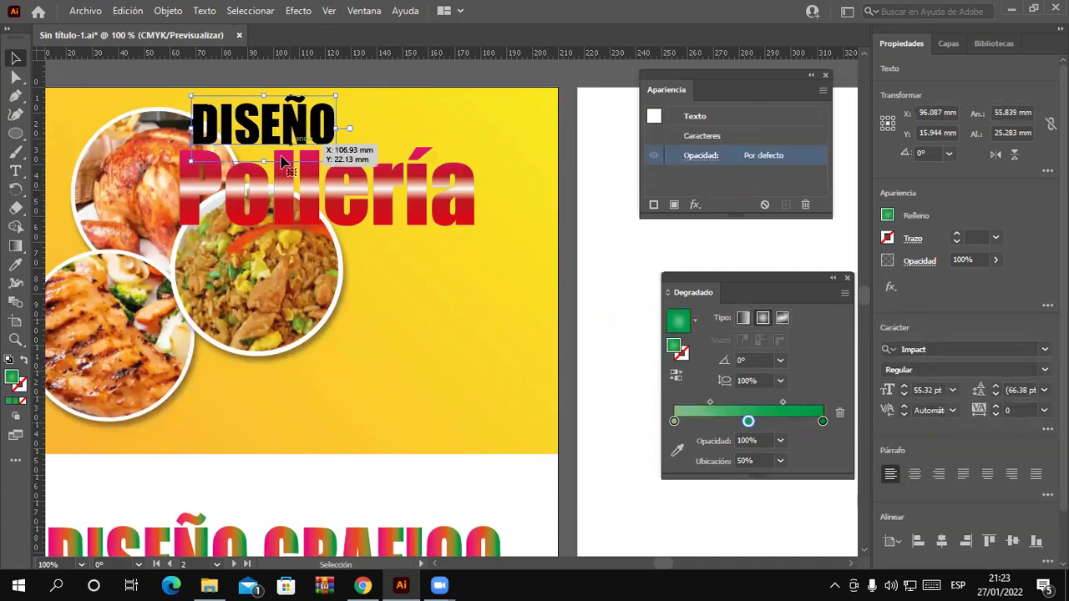
pyautogui.click(15, 170)
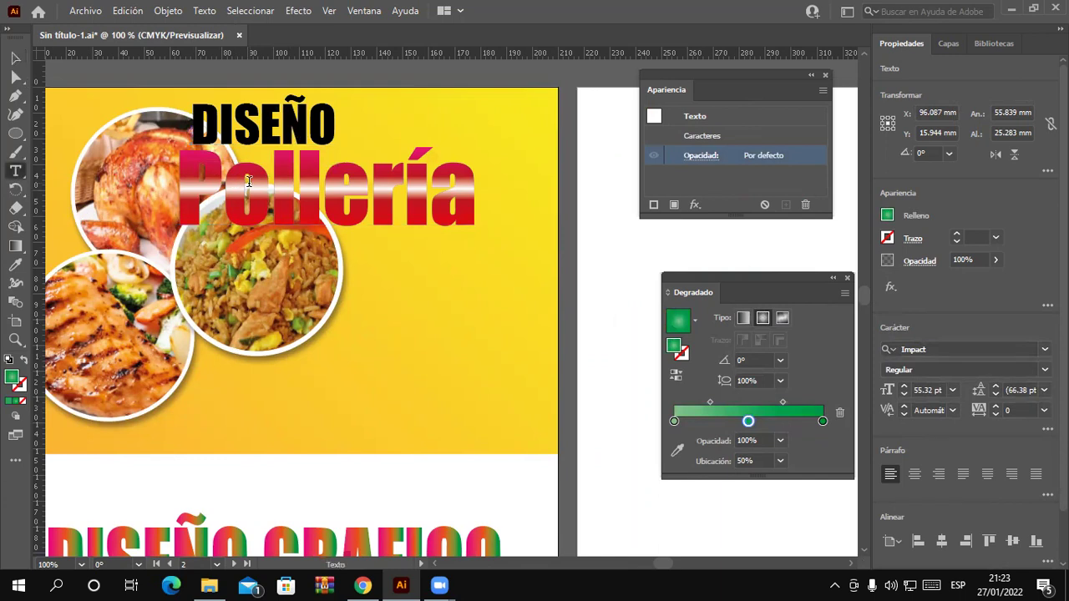
pyautogui.doubleClick(248, 181)
pyautogui.press('BackSpace')
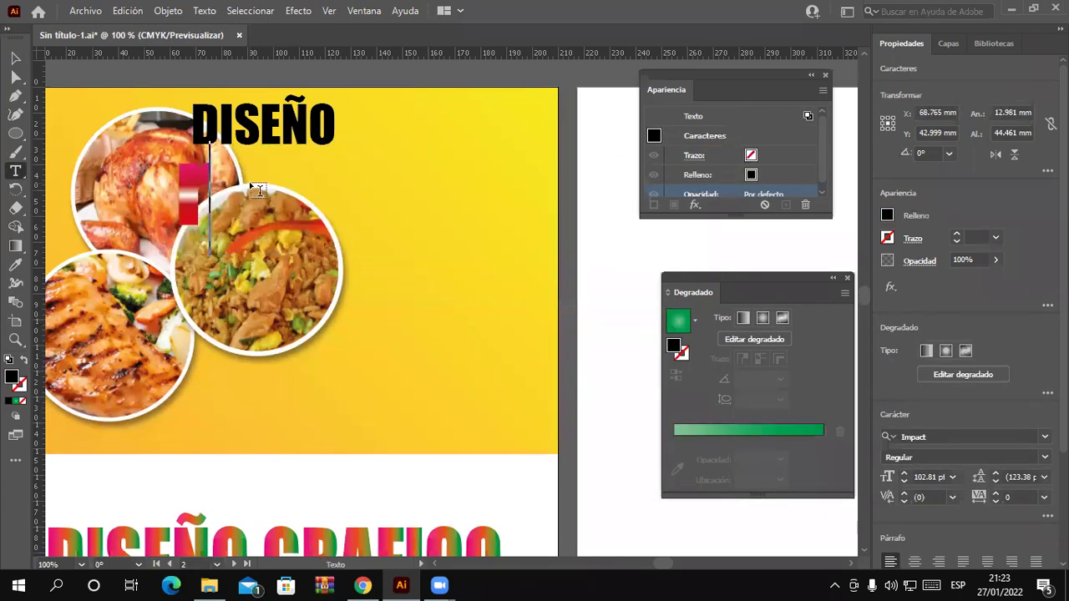
pyautogui.write('Rosi')
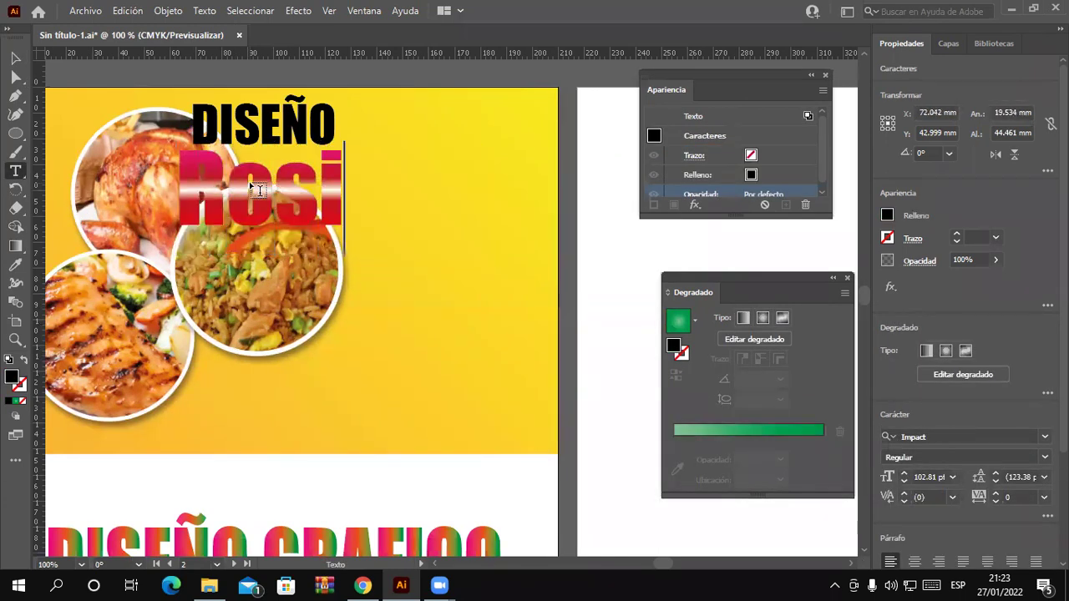
pyautogui.write('ta')
pyautogui.click(15, 56)
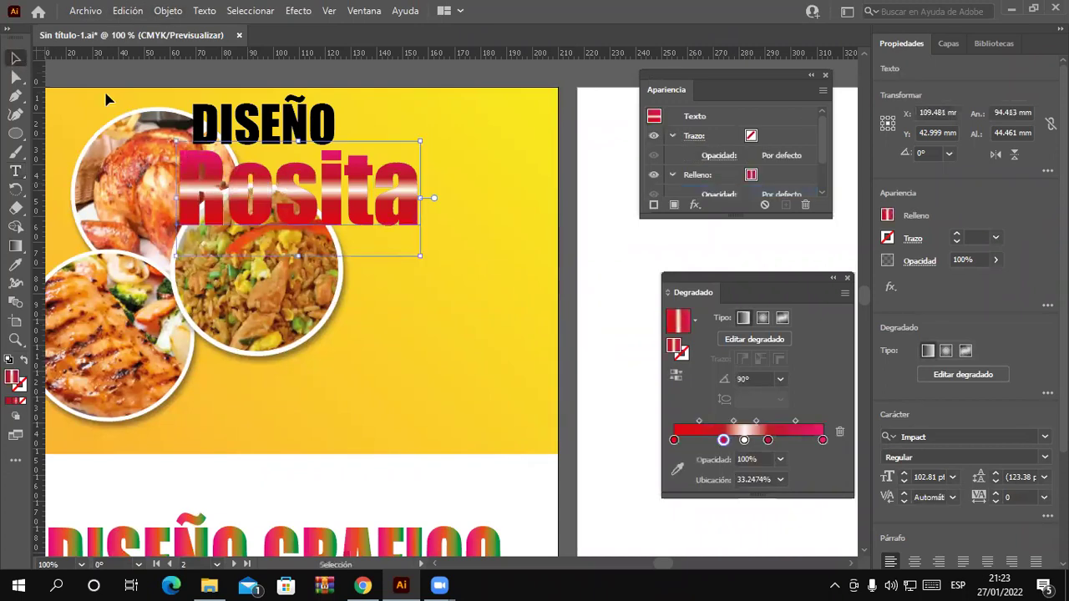
# - Replace DISEÑO above it with Polleria
pyautogui.doubleClick(259, 122)
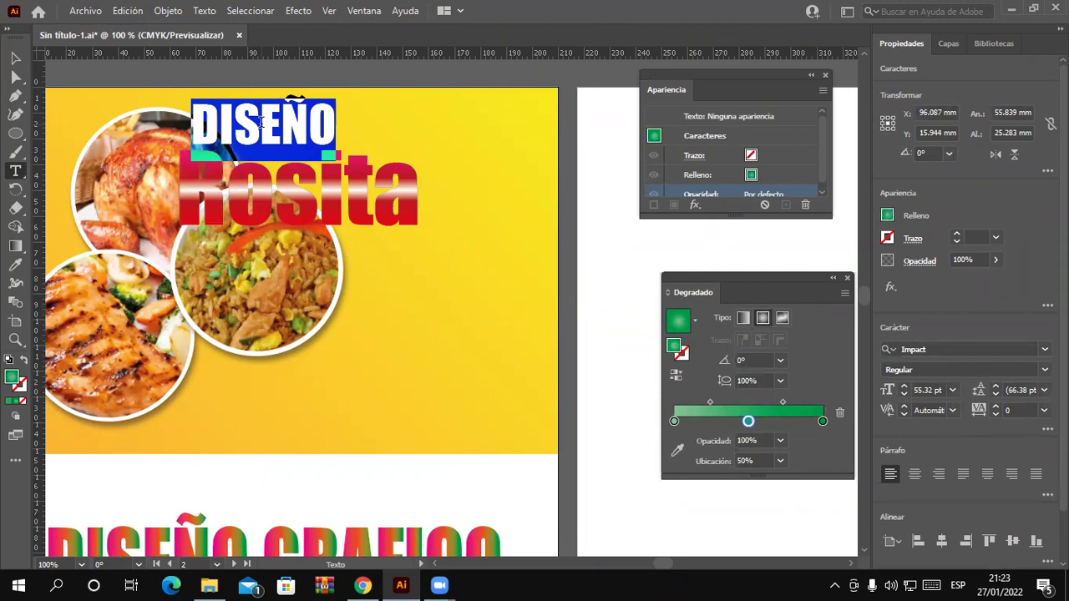
pyautogui.write('Polleria')
pyautogui.click(15, 57)
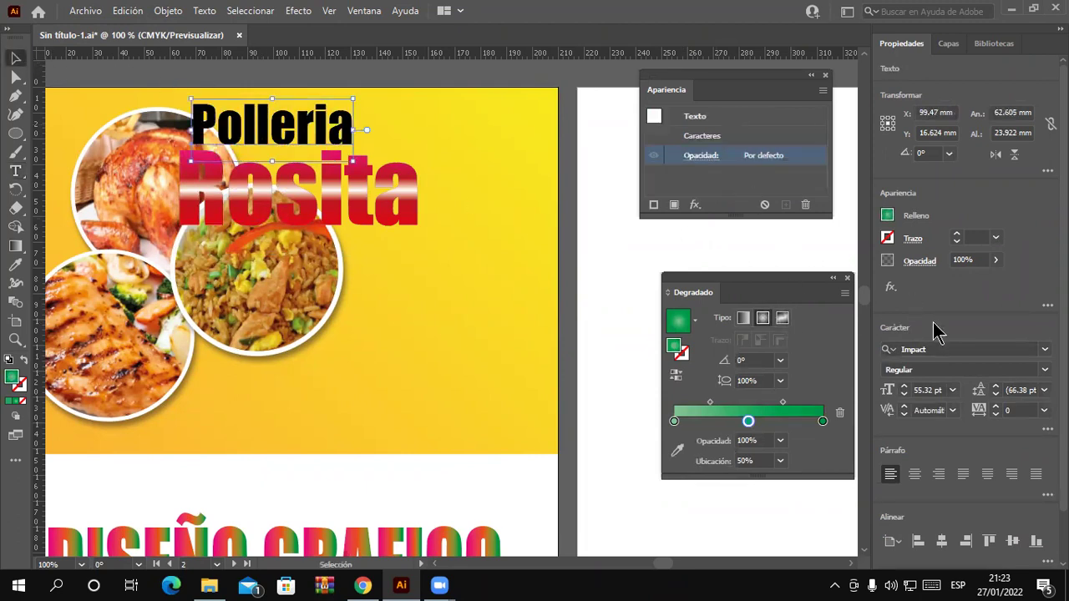
# - Set Polleria to 36 pt Anton Regular
pyautogui.click(951, 349)
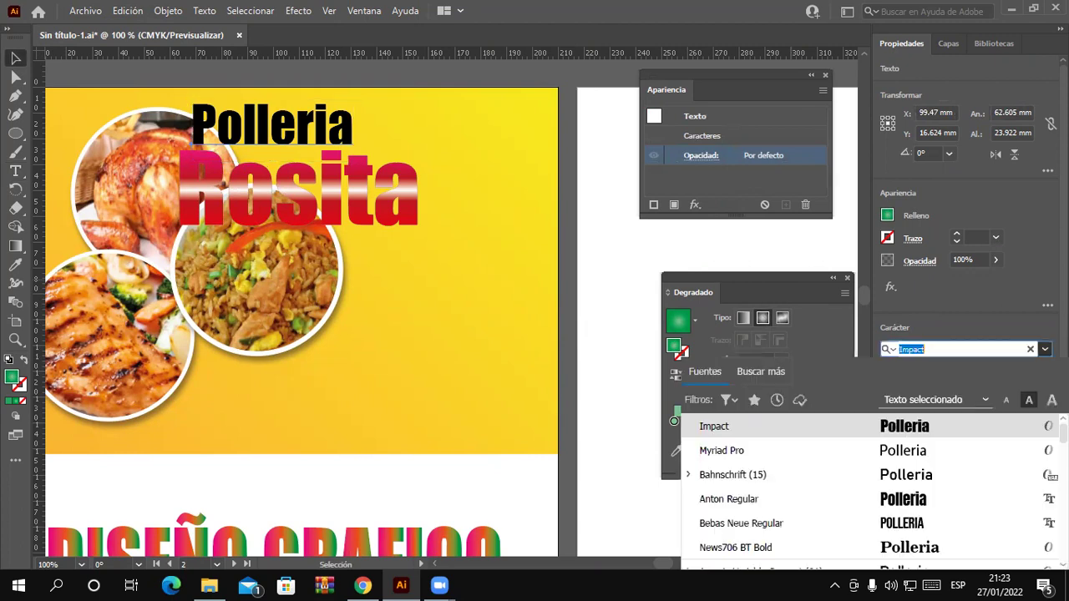
pyautogui.click(965, 445)
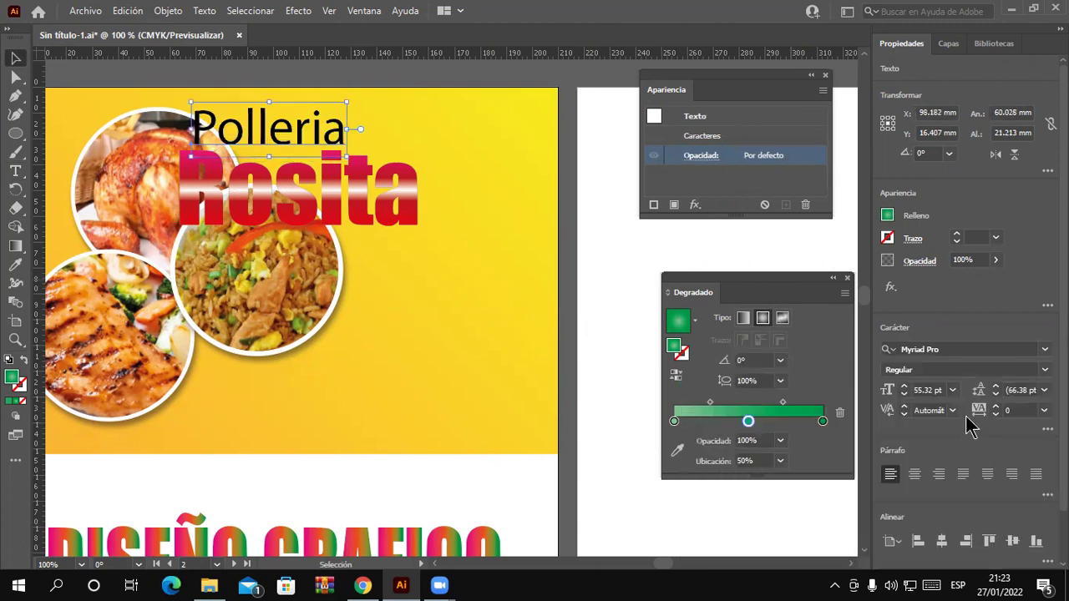
pyautogui.click(952, 390)
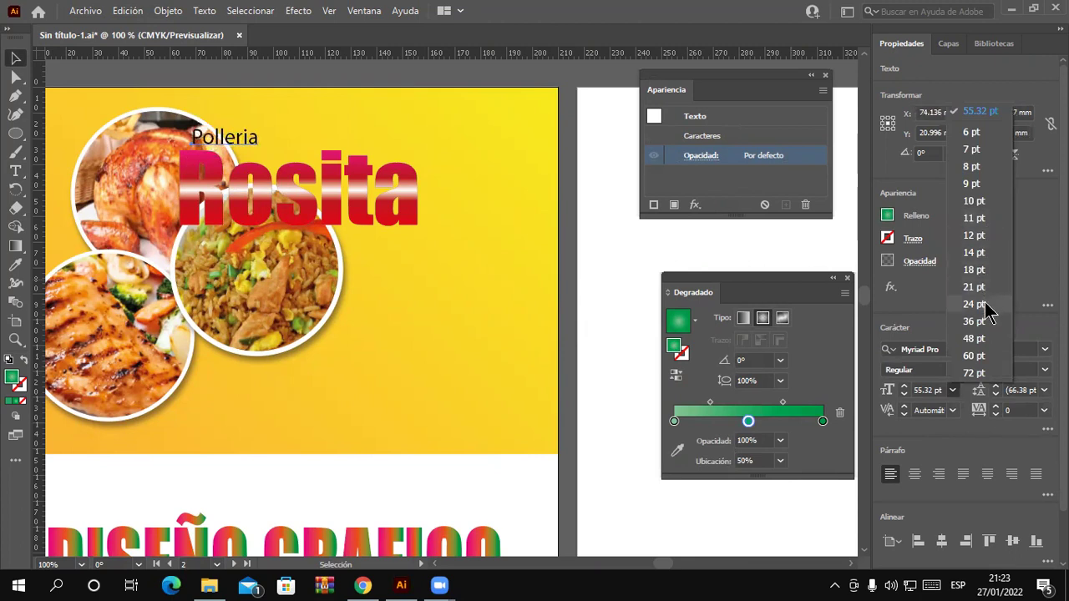
pyautogui.click(989, 328)
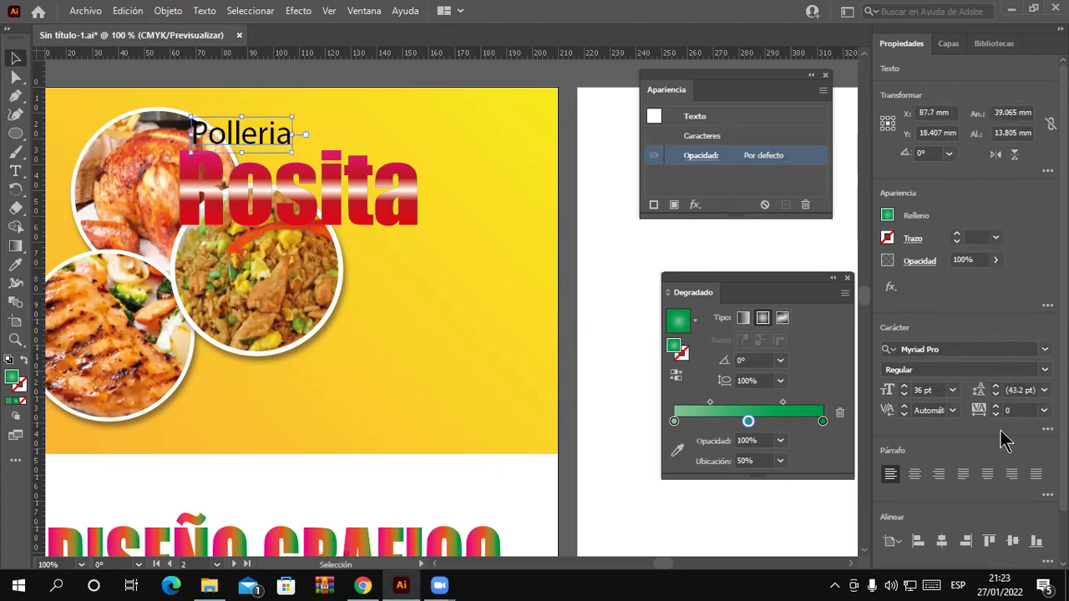
pyautogui.click(986, 370)
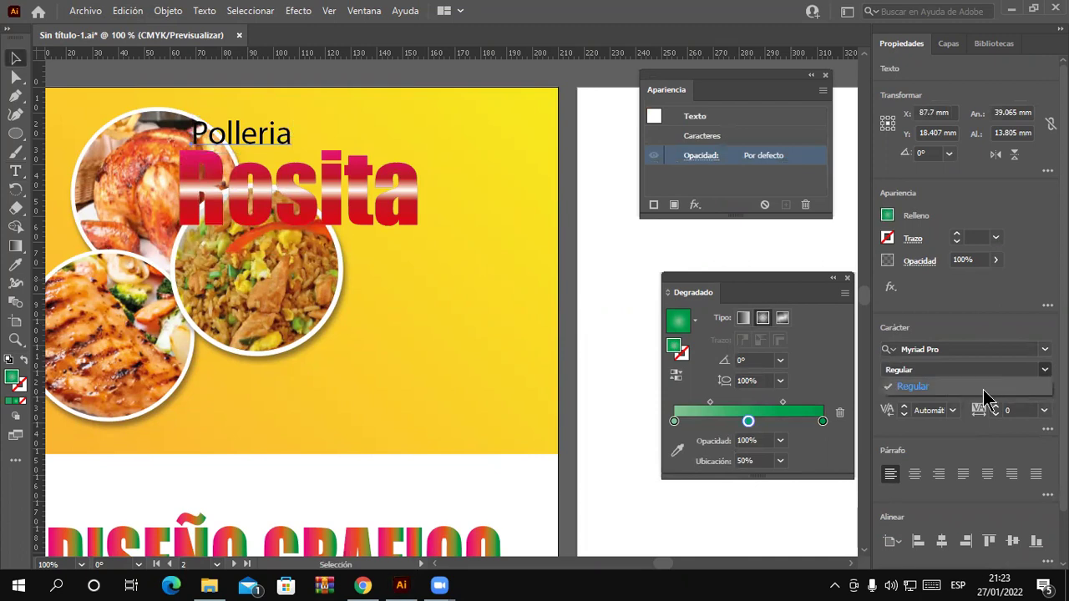
pyautogui.click(1044, 356)
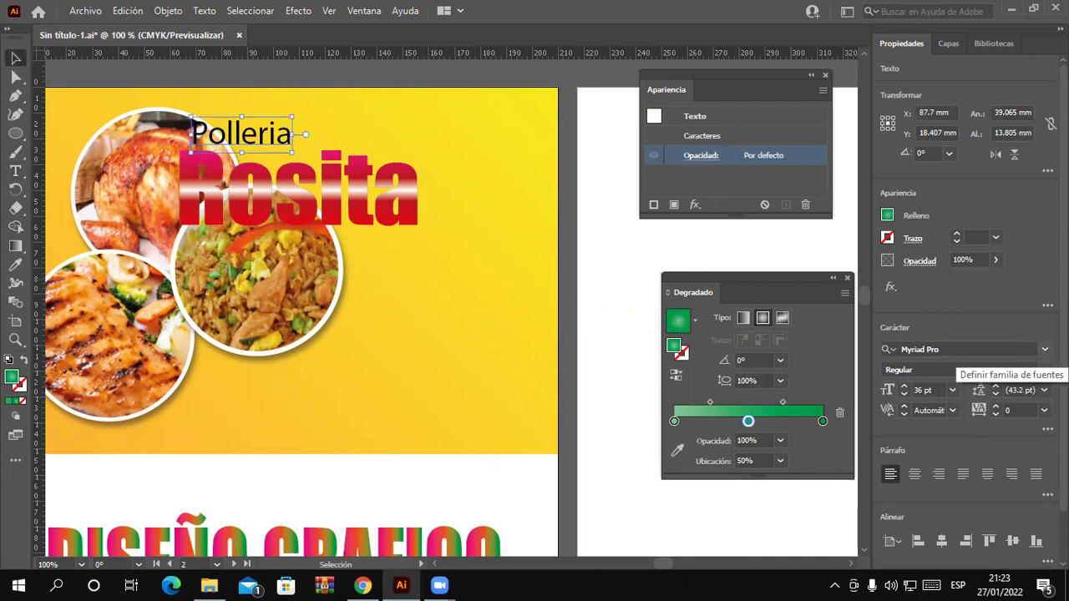
pyautogui.click(1044, 349)
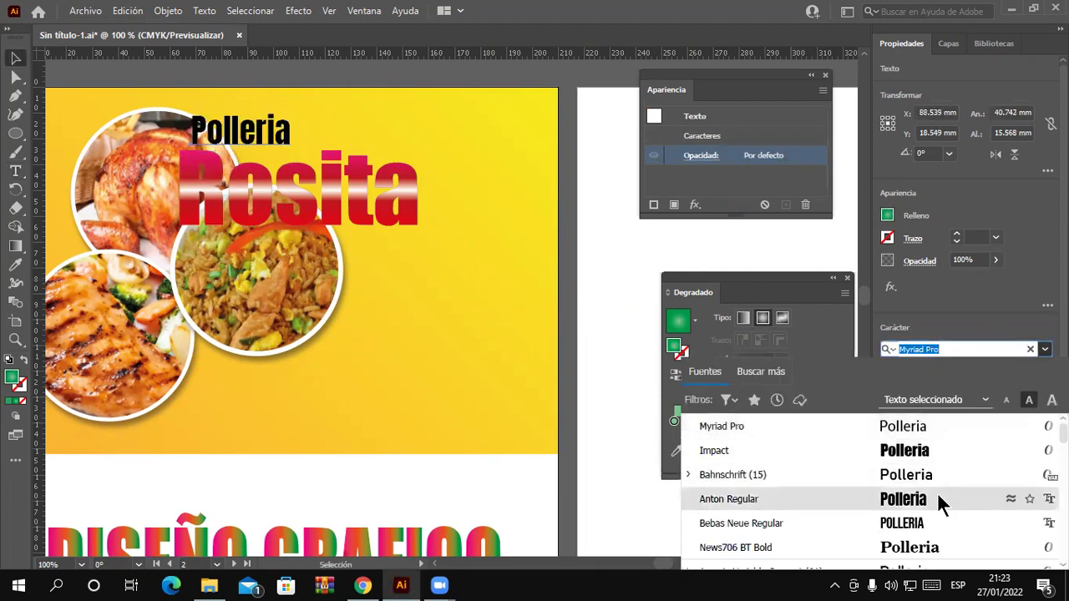
pyautogui.click(938, 495)
# - Nudge Polleria slightly left above Rosita, then select Rosita
pyautogui.moveTo(266, 142); pyautogui.dragTo(254, 147)
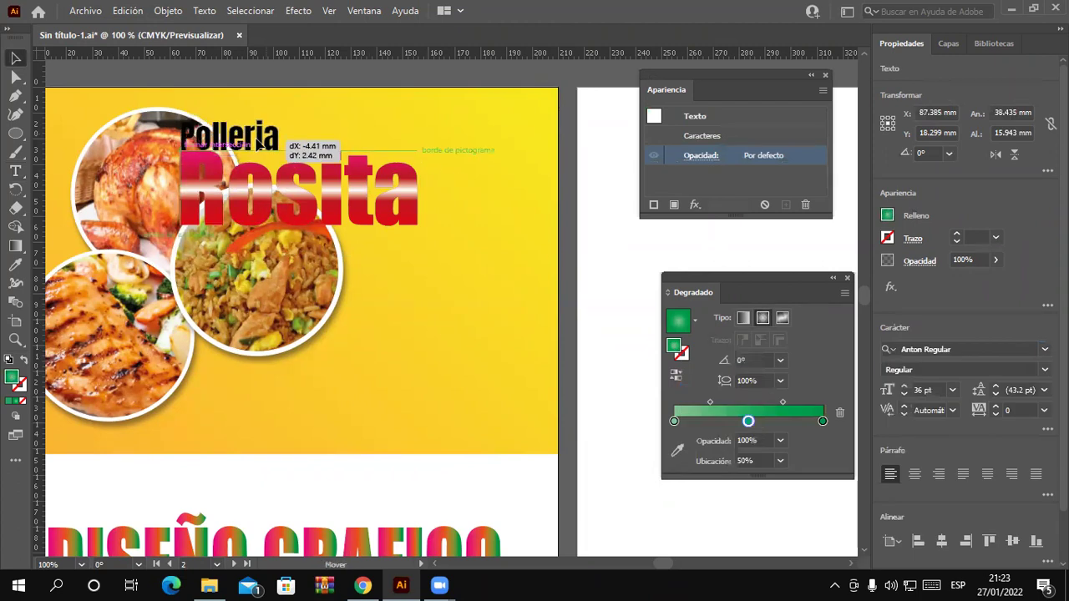
pyautogui.click(395, 206)
pyautogui.click(482, 243)
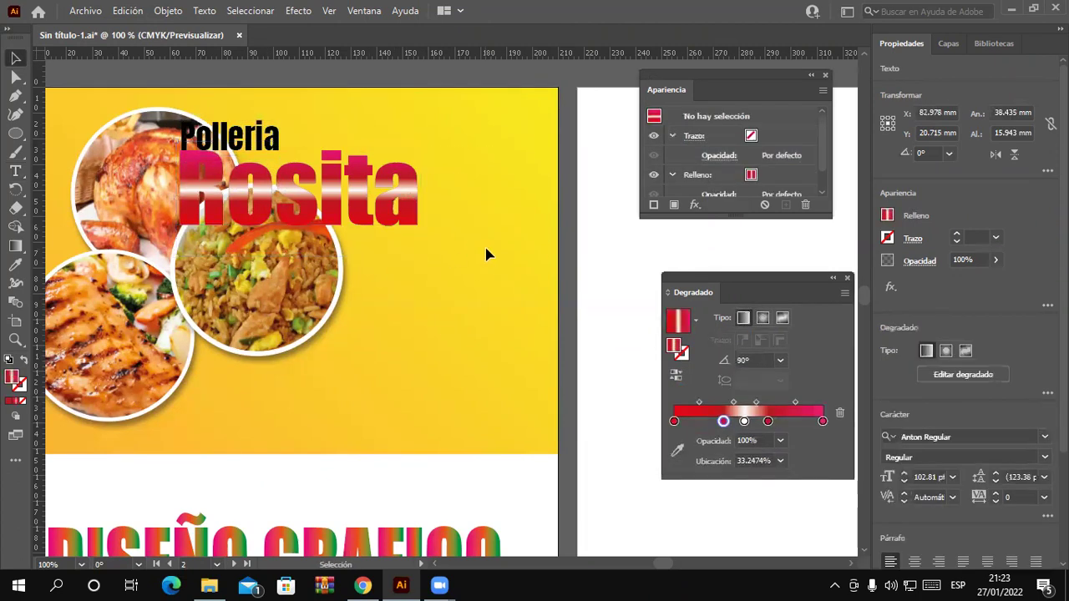
pyautogui.click(415, 206)
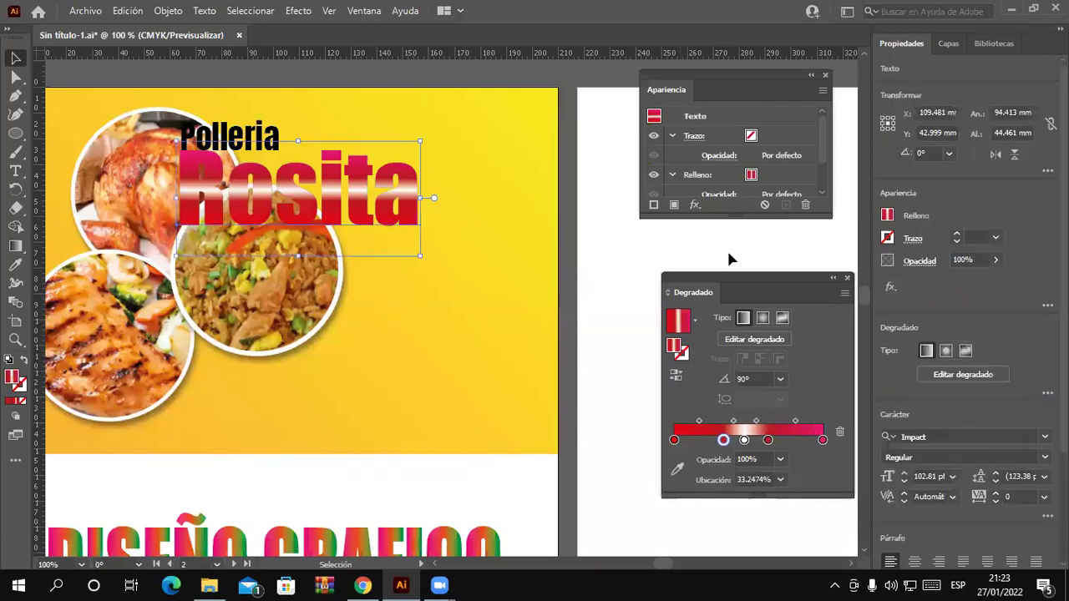
# - Give Rosita a white 2 pt stroke
pyautogui.click(887, 238)
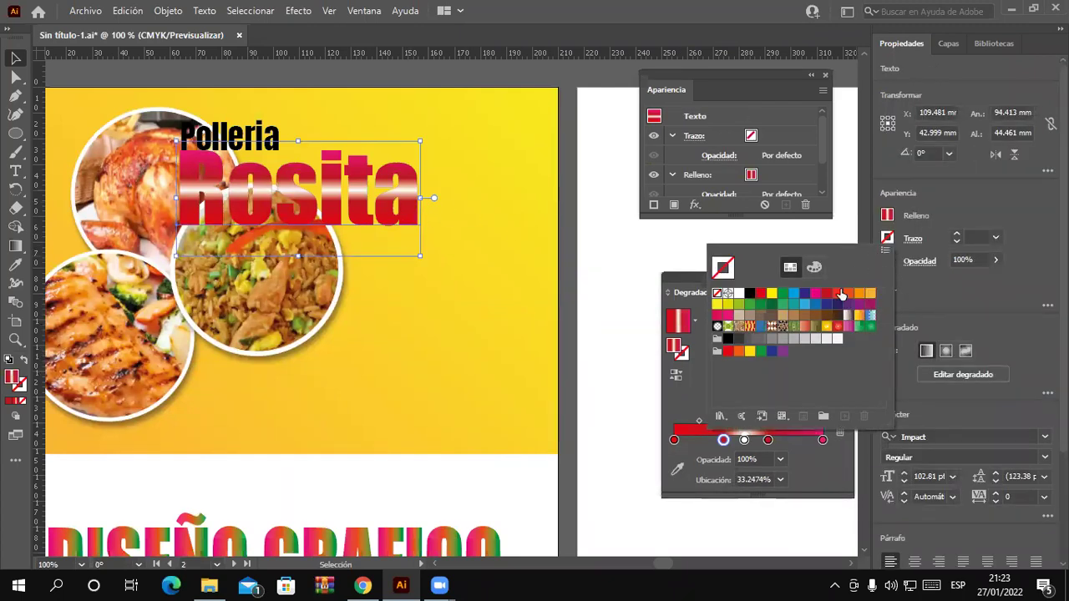
pyautogui.click(738, 294)
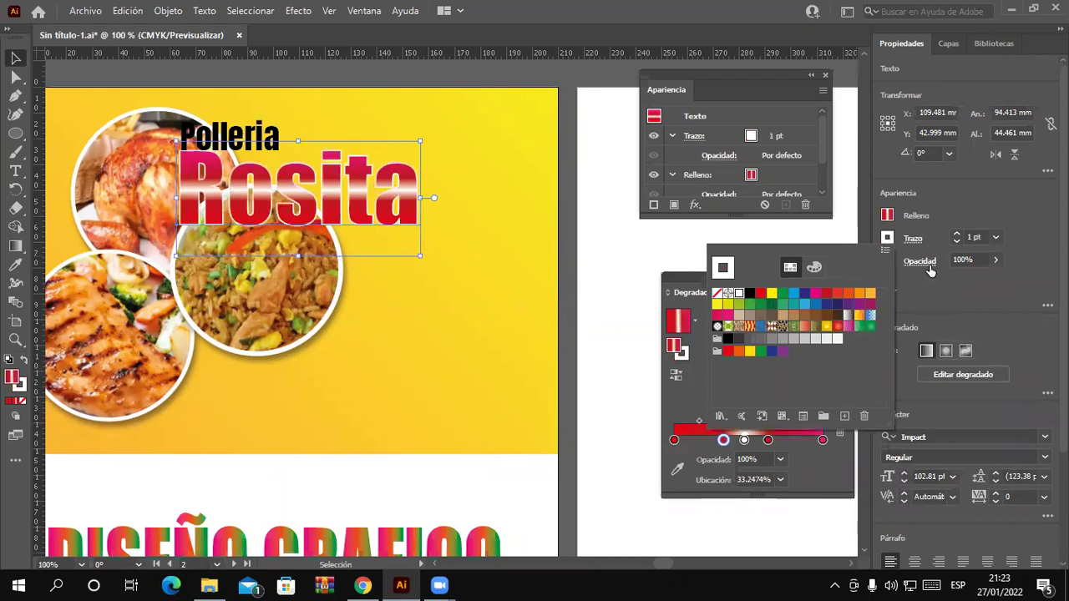
pyautogui.click(958, 238)
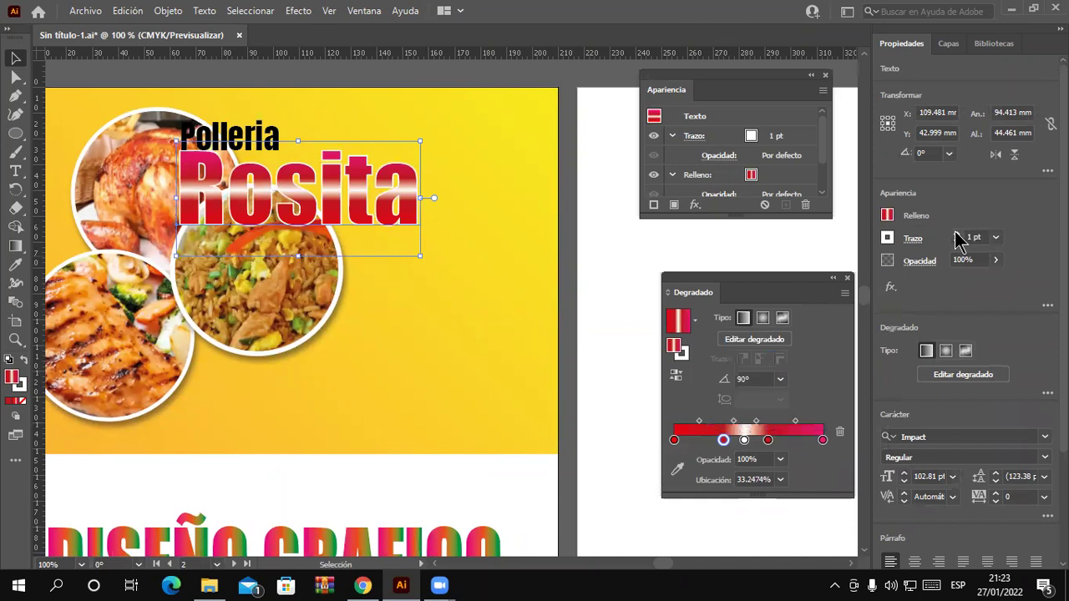
pyautogui.click(959, 237)
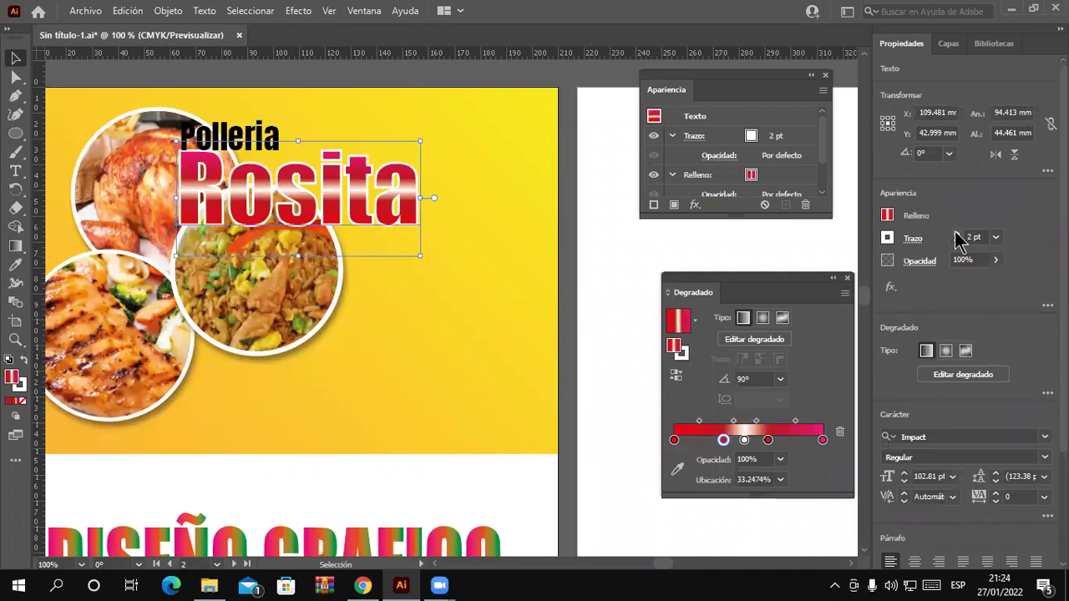
# - Set the stroke to round caps and round corners, then deselect and recentre the view
pyautogui.click(914, 239)
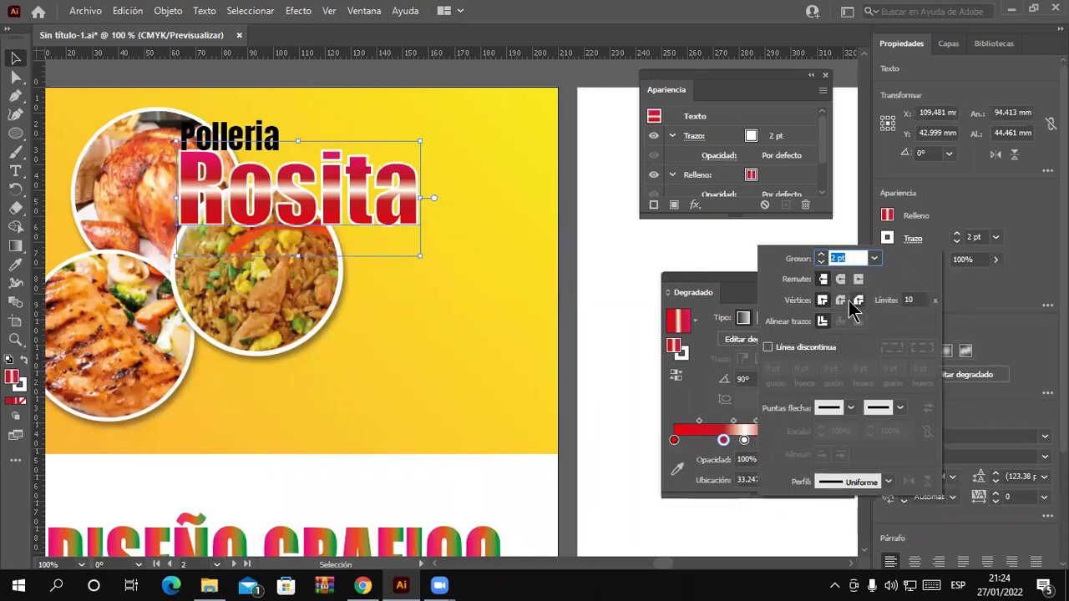
pyautogui.click(841, 280)
pyautogui.click(841, 299)
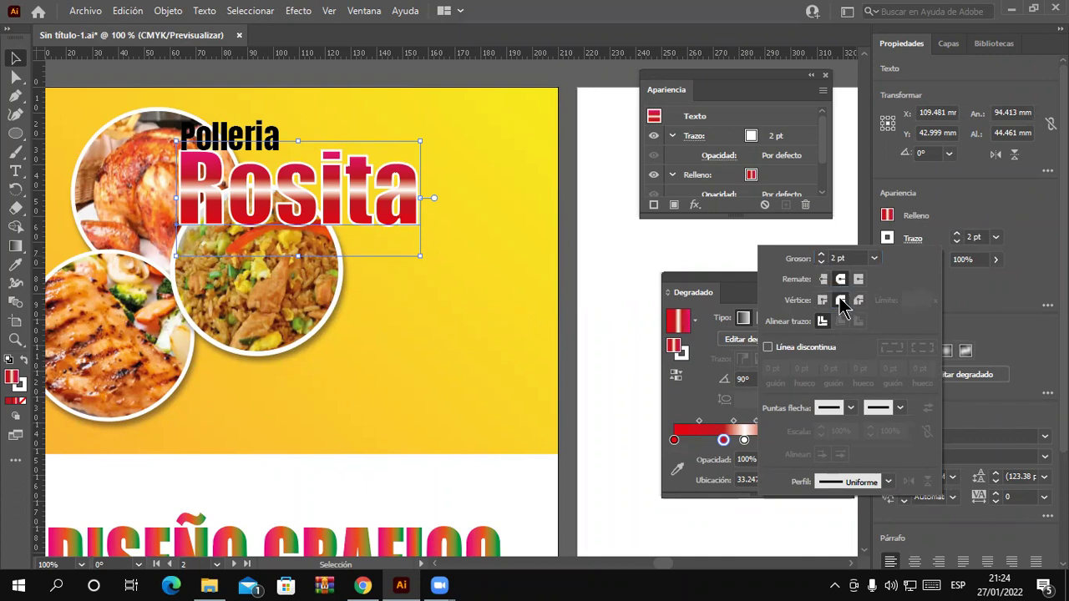
pyautogui.click(1035, 341)
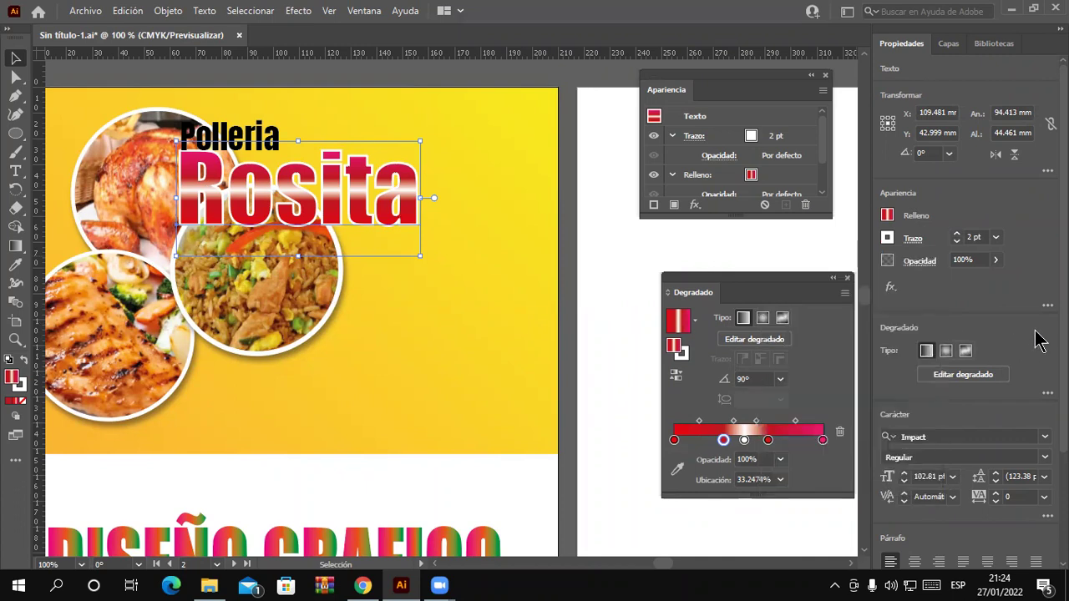
pyautogui.click(513, 311)
pyautogui.moveTo(244, 369)
pyautogui.mouseDown()
pyautogui.moveTo(325, 375)
pyautogui.moveTo(293, 375)
pyautogui.mouseUp()
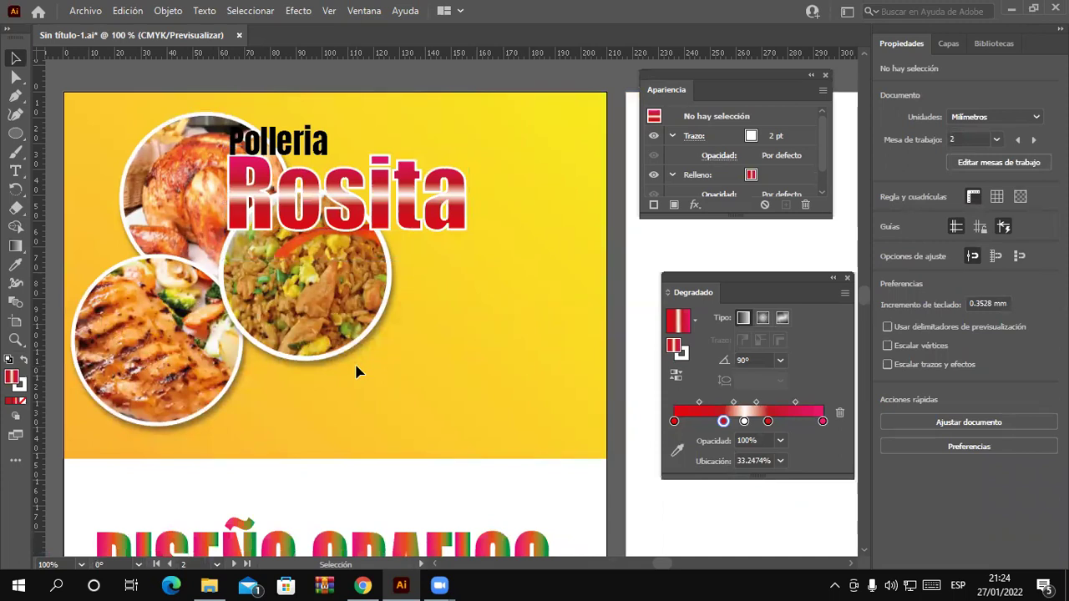
# - Nudge the rice photo circle slightly down and to the left
pyautogui.scroll(-1, 356, 372)
pyautogui.click(349, 307)
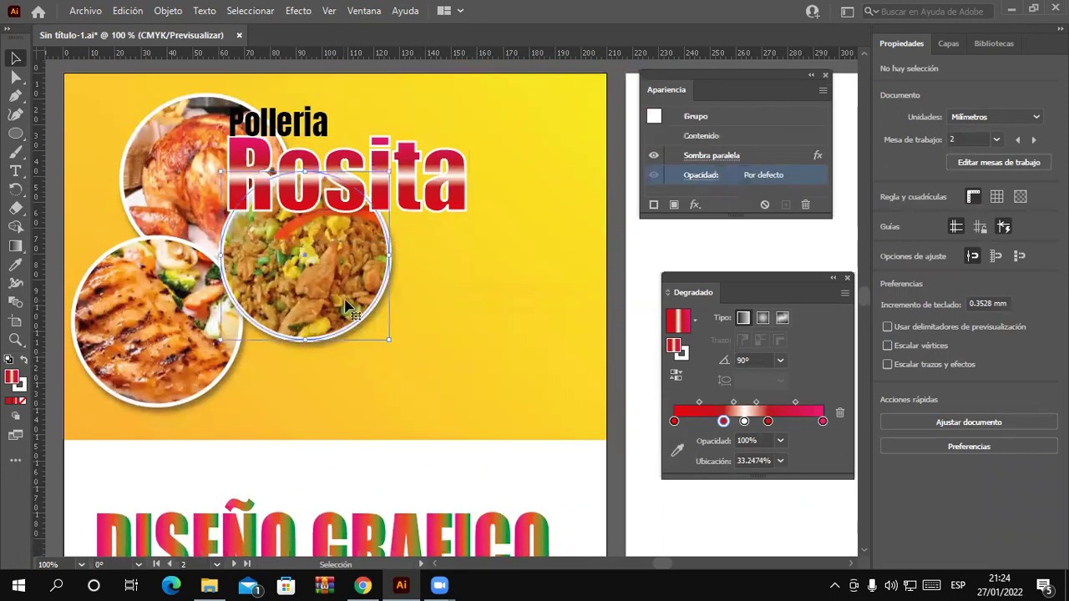
pyautogui.moveTo(349, 307); pyautogui.dragTo(328, 334)
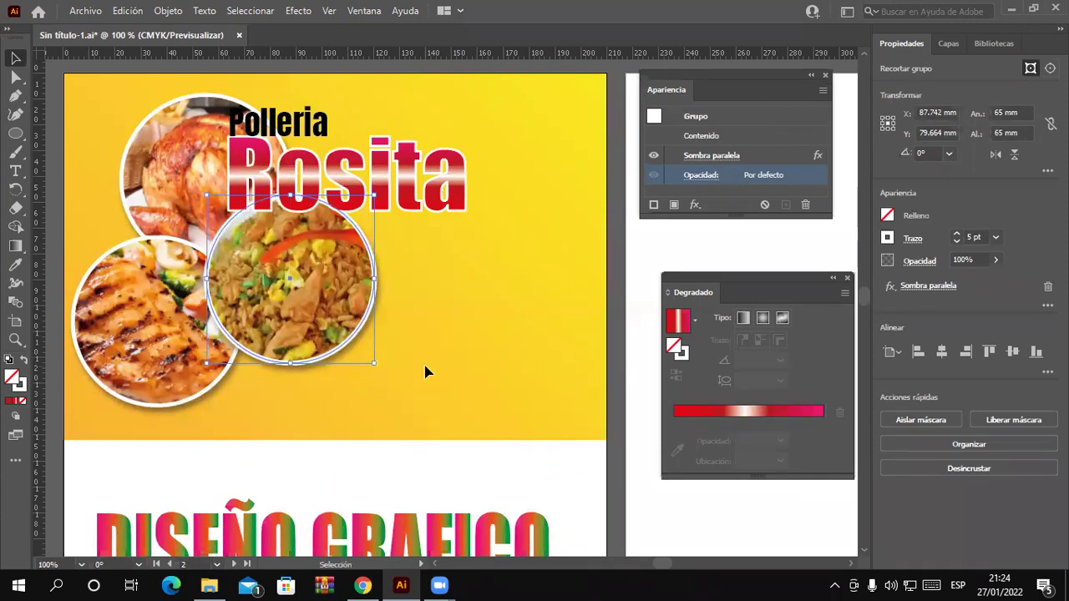
# - Delete the DISEÑO GRAFICO text below the banner
pyautogui.scroll(-3, 420, 479)
pyautogui.click(415, 461)
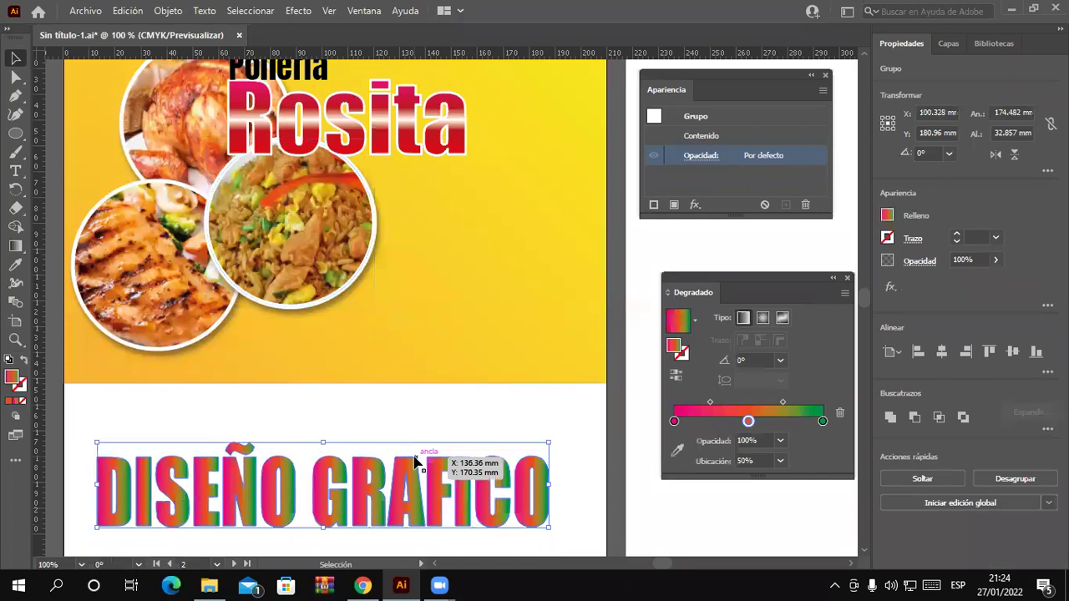
pyautogui.press('Delete')
pyautogui.scroll(5, 501, 494)
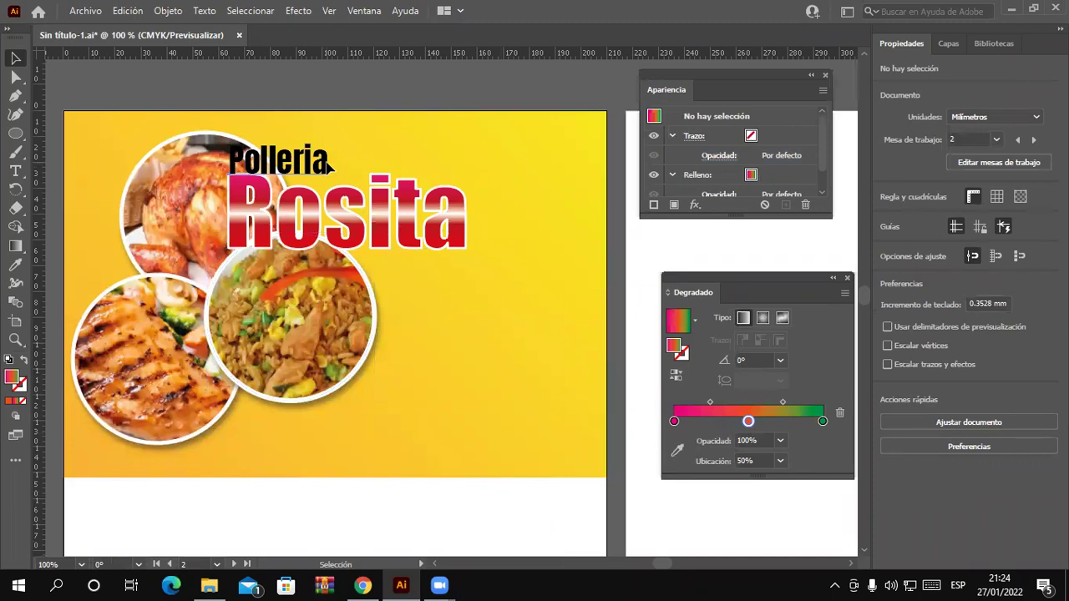
# - Change the Polleria word's fill from black to red, then select the Rosita title
pyautogui.click(278, 160)
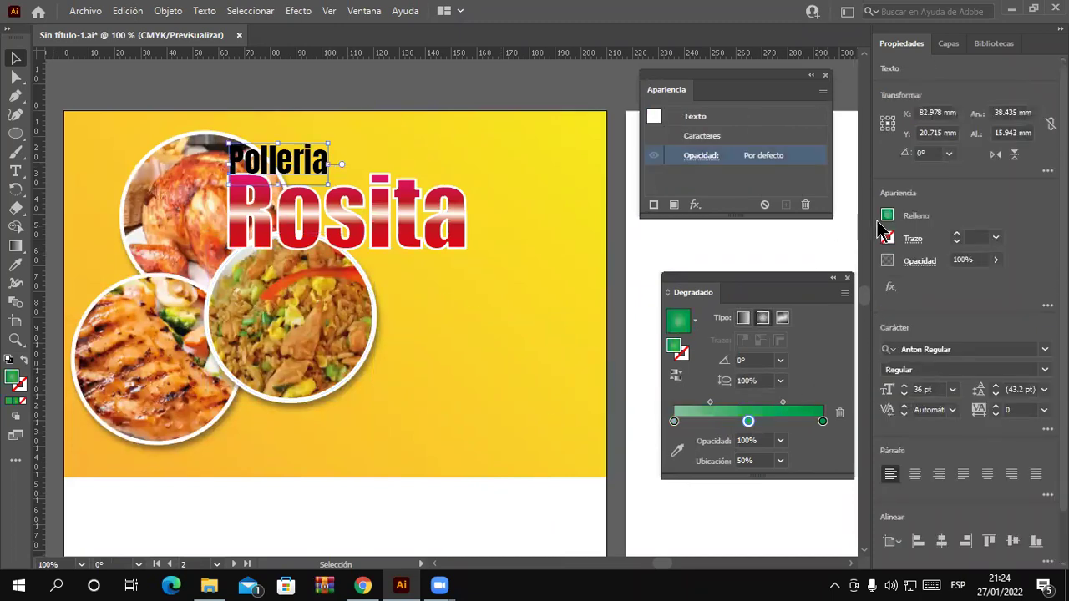
pyautogui.click(887, 216)
pyautogui.click(847, 272)
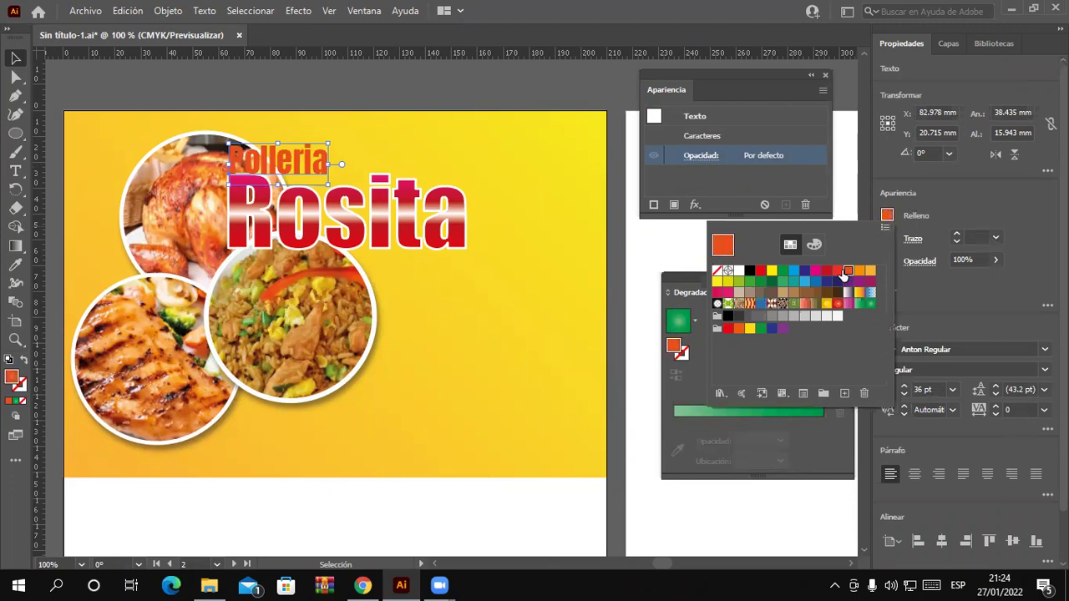
pyautogui.click(541, 388)
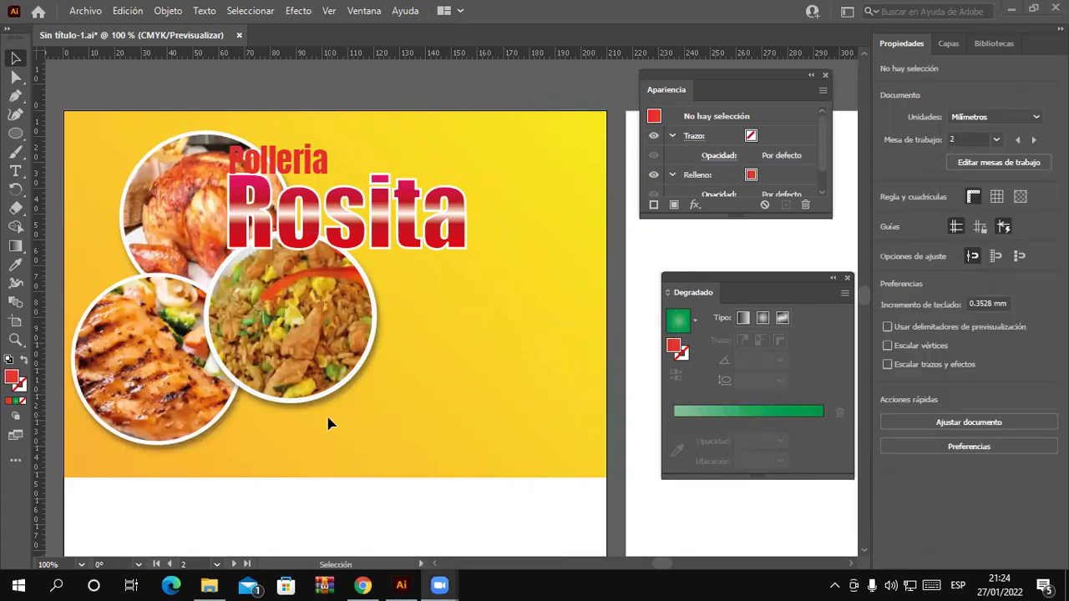
pyautogui.hscroll(-2, 325, 459)
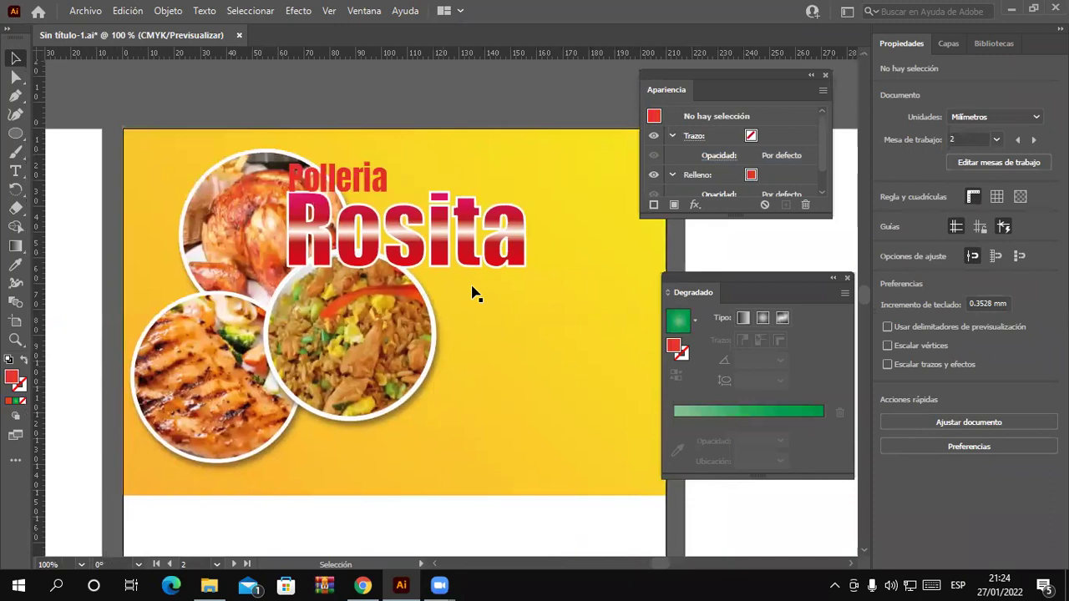
pyautogui.click(501, 244)
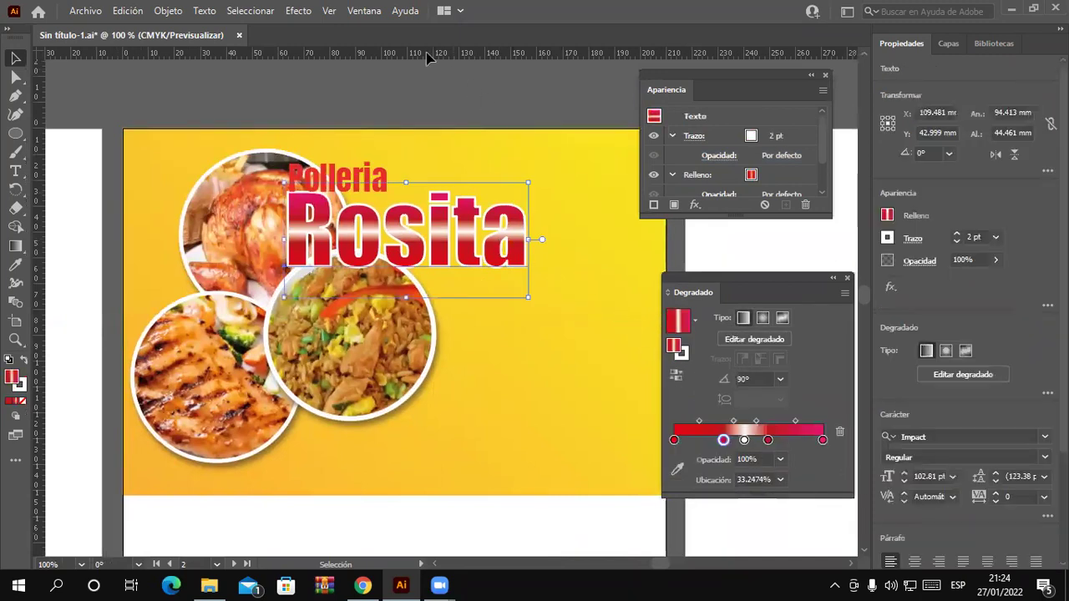
# - Preview an Efecto > Deformar > Arco warp on Rosita, cancel it, and nudge Rosita down-left
pyautogui.click(304, 11)
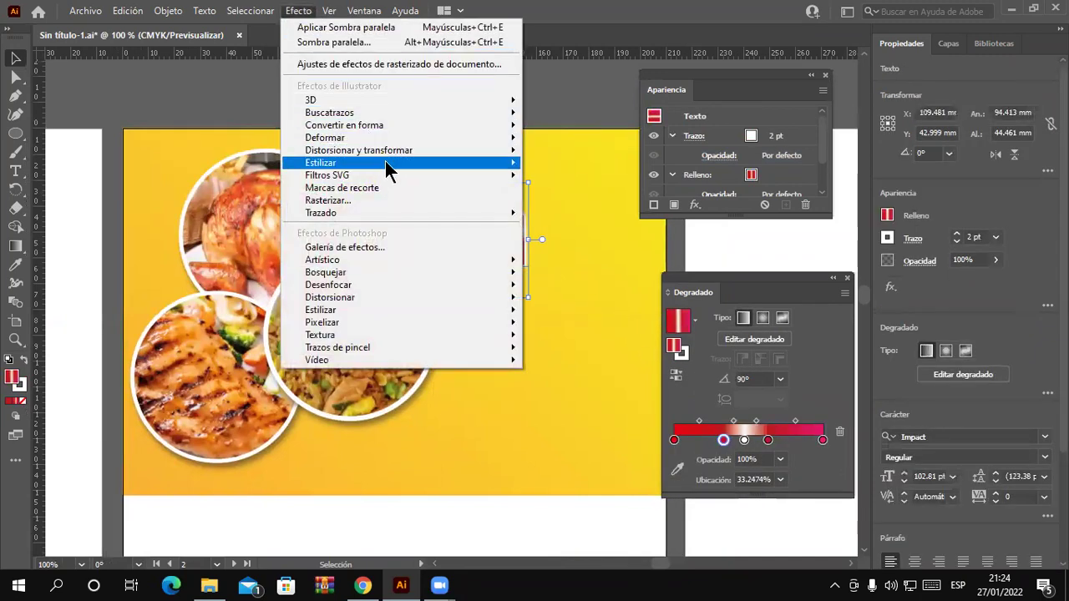
pyautogui.moveTo(325, 138)
pyautogui.click(557, 140)
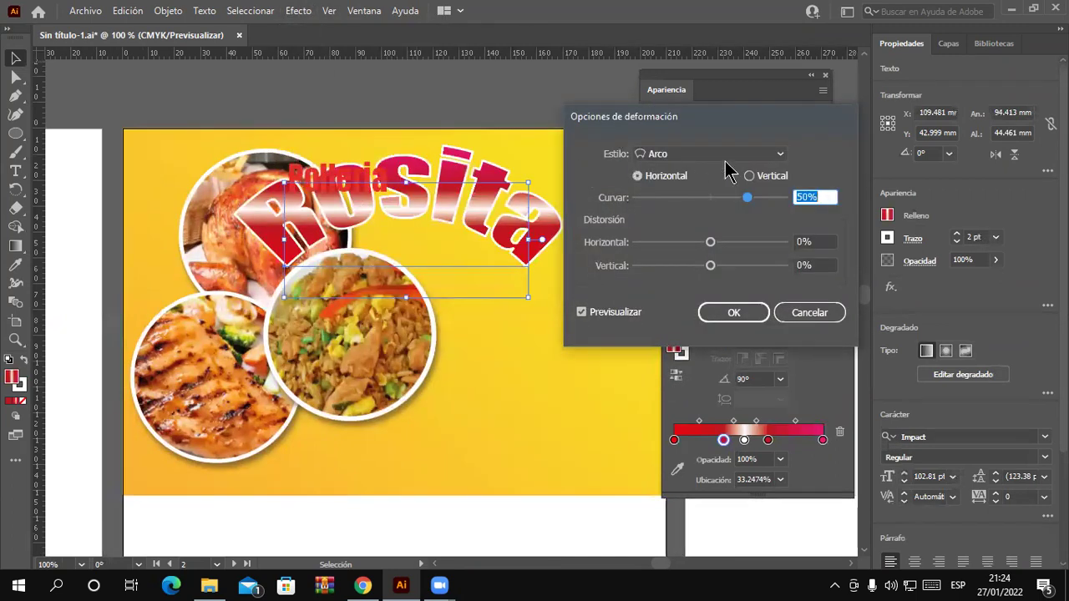
pyautogui.click(834, 316)
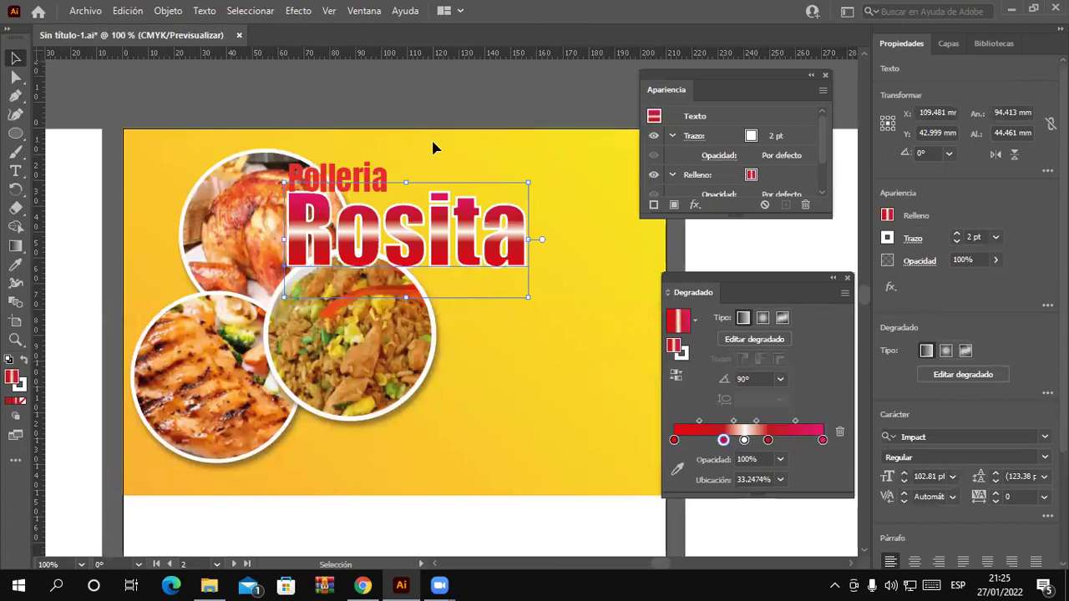
pyautogui.moveTo(494, 252)
pyautogui.mouseDown()
pyautogui.moveTo(476, 265)
pyautogui.moveTo(493, 259)
pyautogui.mouseUp()
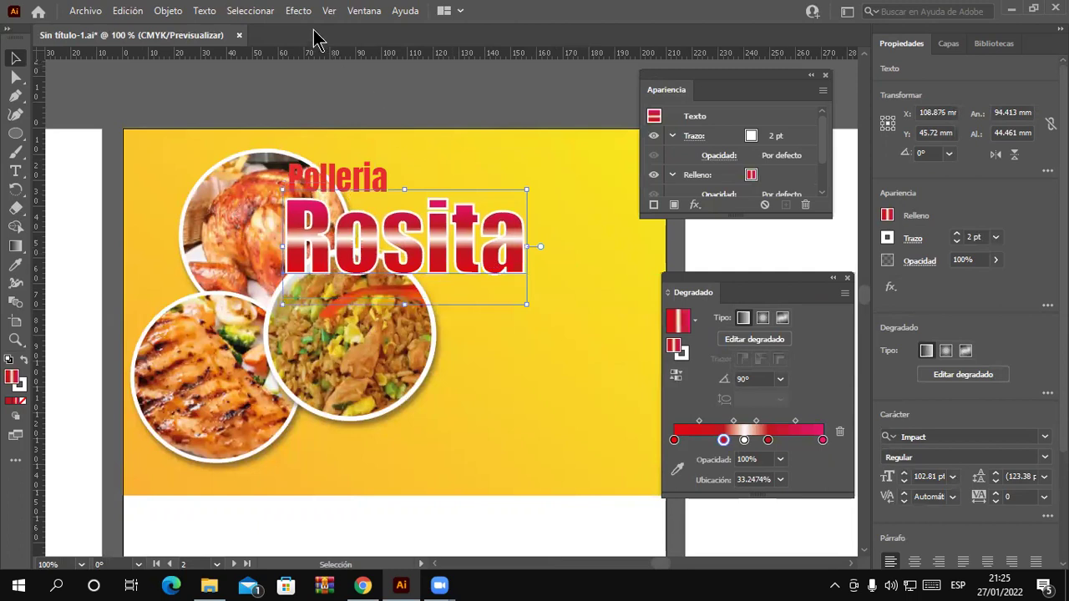
# - Look through the Texto menu without choosing anything, then select the Polleria word
pyautogui.click(208, 11)
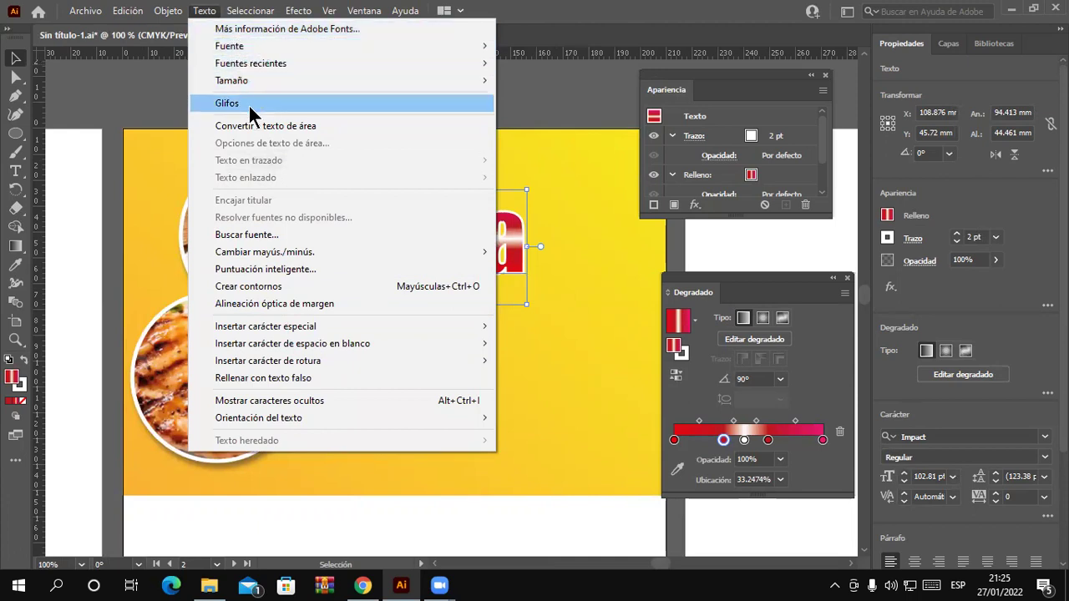
pyautogui.click(474, 378)
pyautogui.click(540, 319)
pyautogui.click(338, 177)
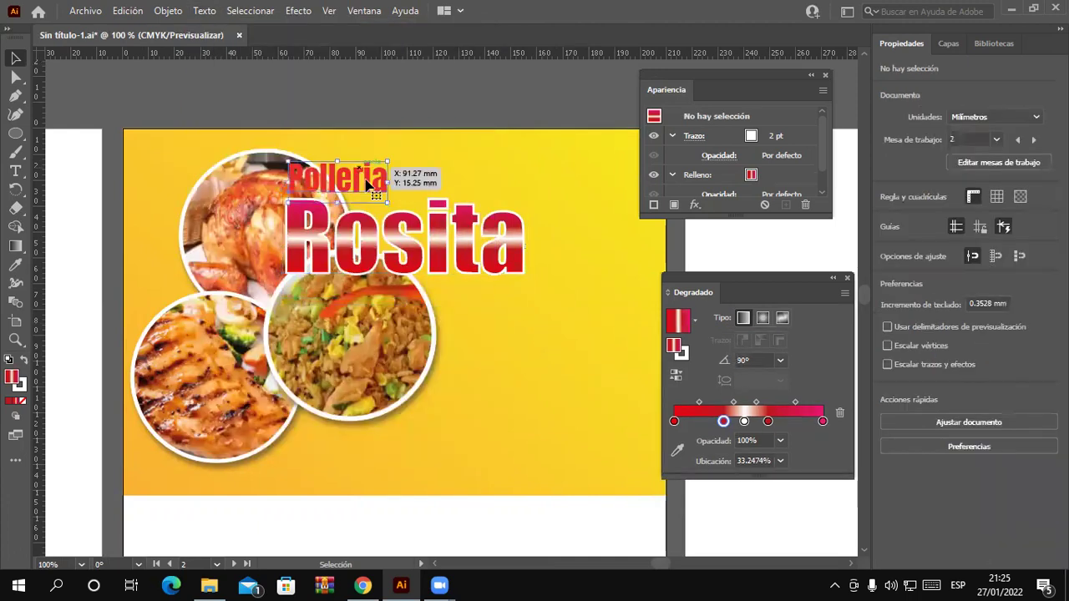
# - Browse the fx and Efecto > Deformar warp options for Rosita without applying any
pyautogui.click(397, 248)
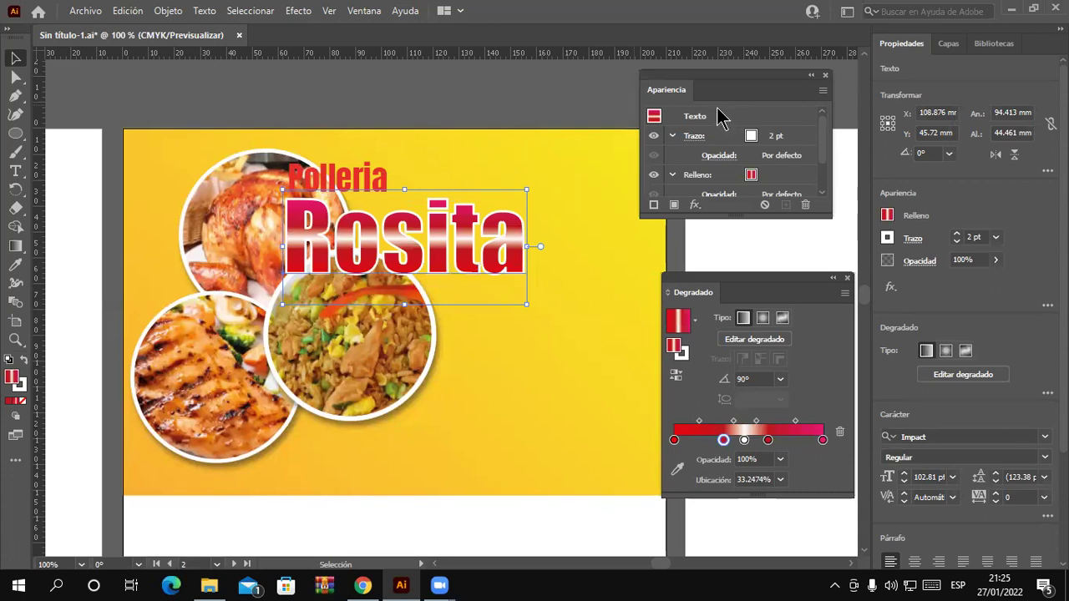
pyautogui.scroll(-1, 820, 156)
pyautogui.scroll(-1, 820, 156)
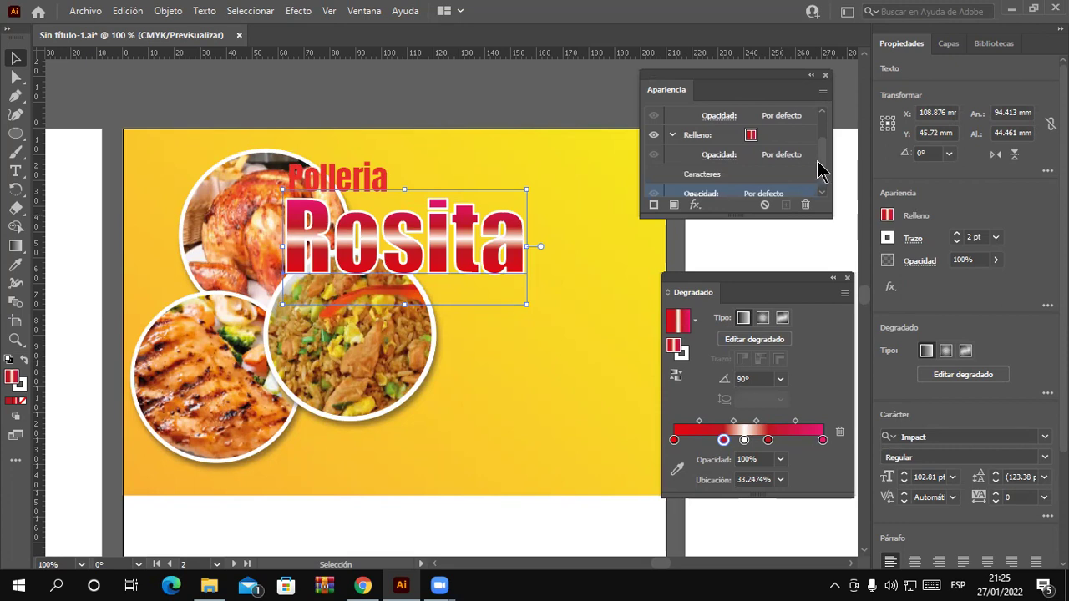
pyautogui.scroll(-1, 820, 167)
pyautogui.click(697, 204)
pyautogui.moveTo(751, 260)
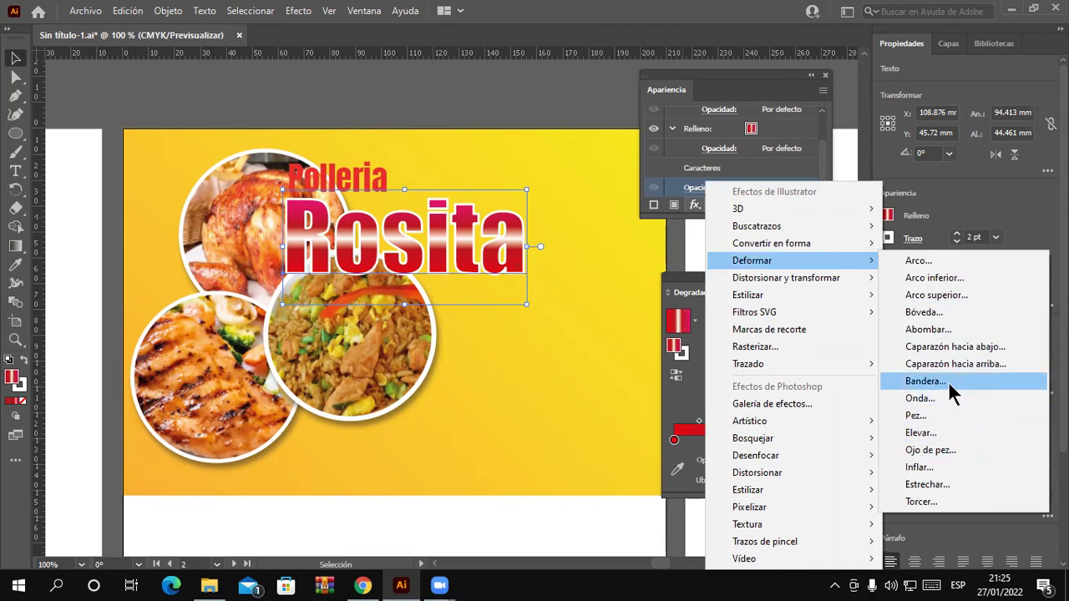
pyautogui.click(301, 12)
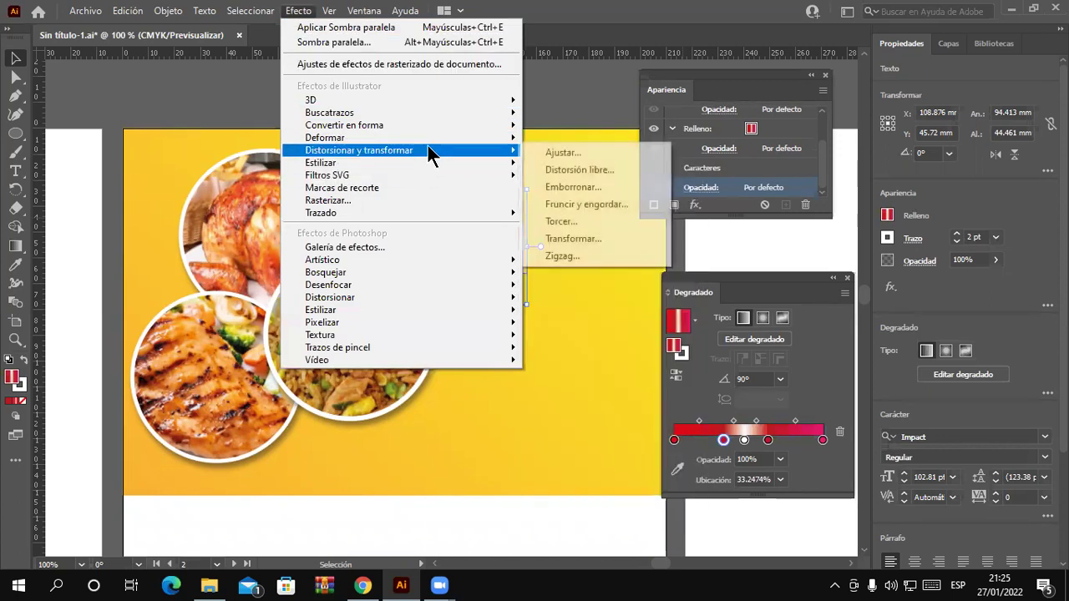
pyautogui.moveTo(325, 137)
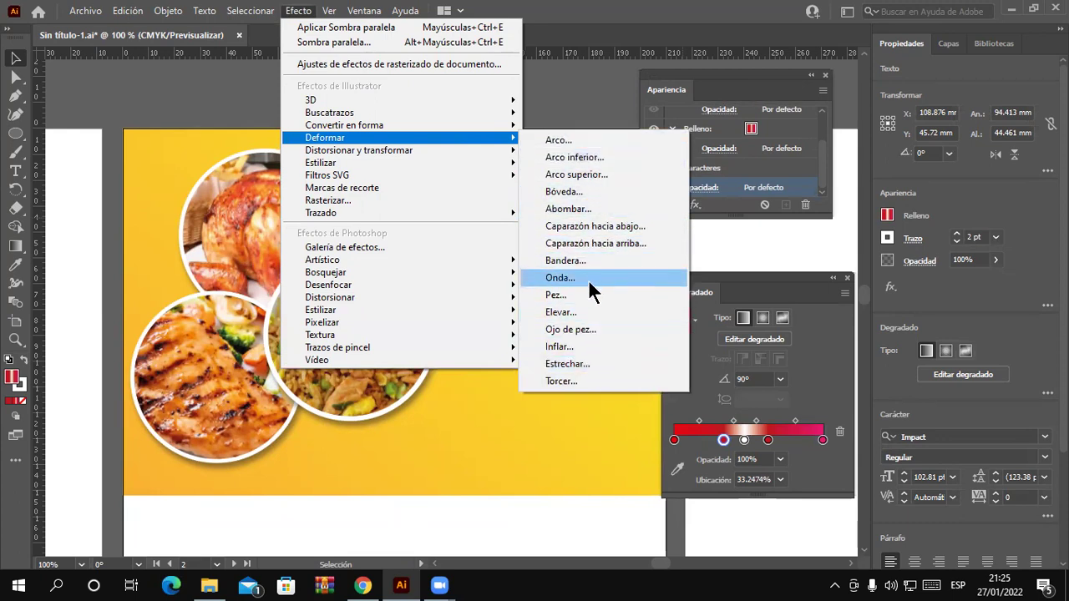
pyautogui.click(631, 29)
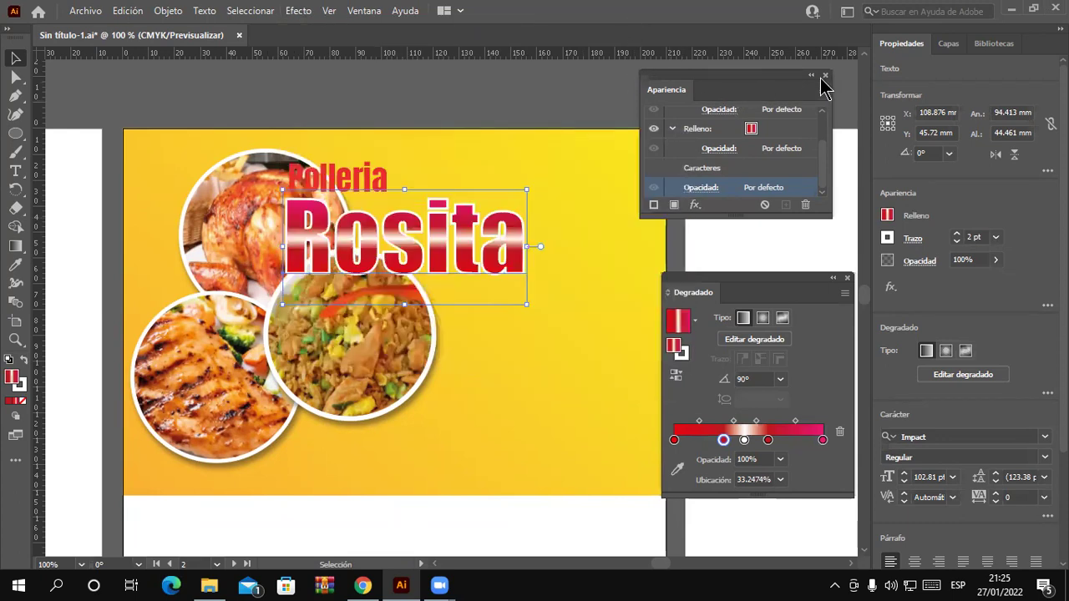
# - Switch to the Aspectos esenciales clásicos workspace, recheck the warp menu, and deselect everything
pyautogui.click(847, 12)
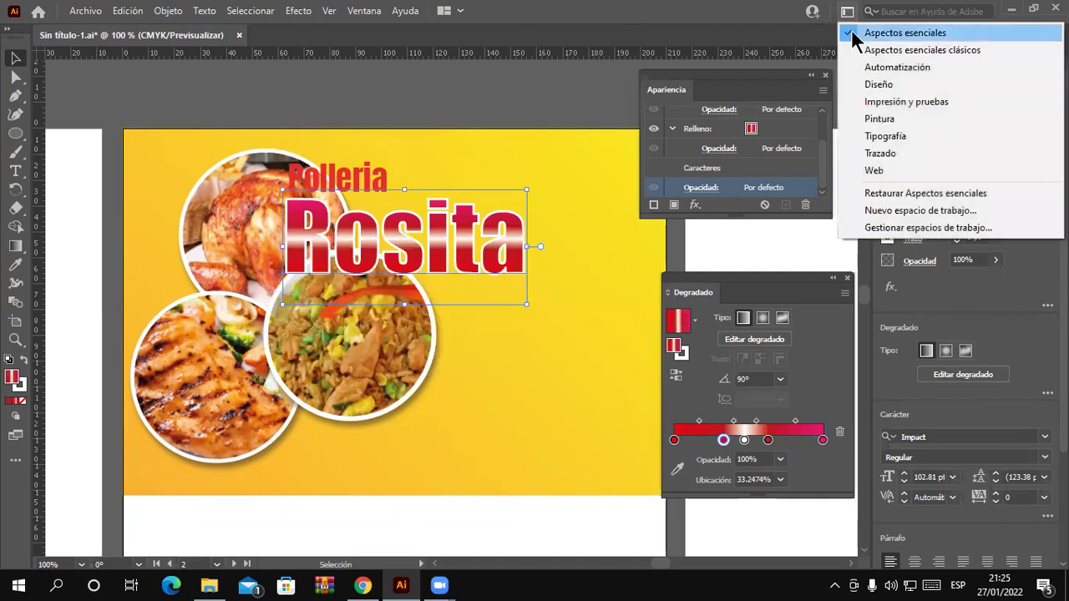
pyautogui.click(928, 49)
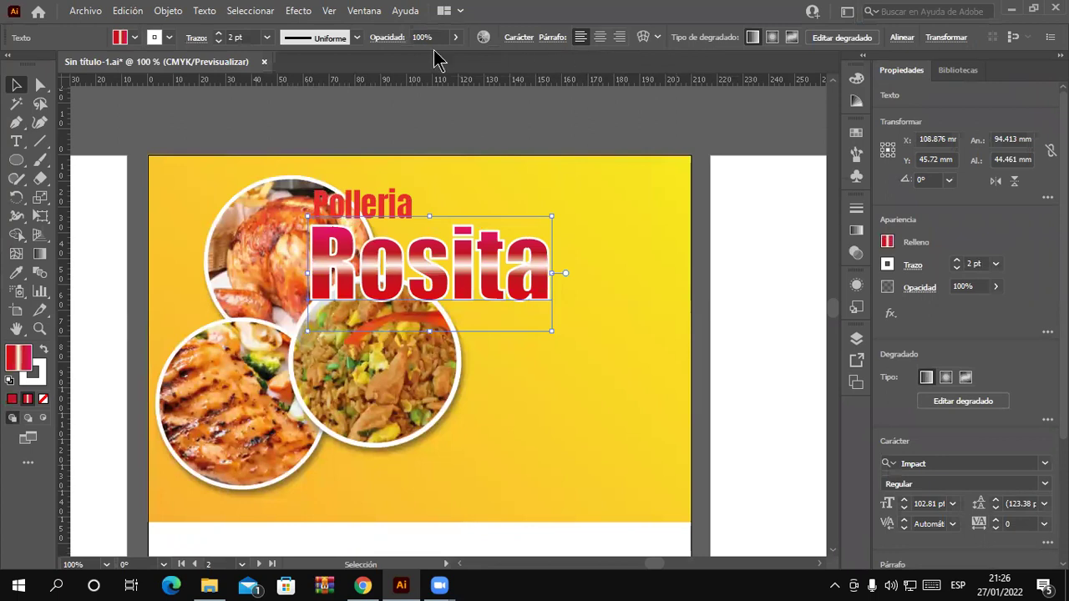
pyautogui.click(311, 12)
pyautogui.moveTo(325, 138)
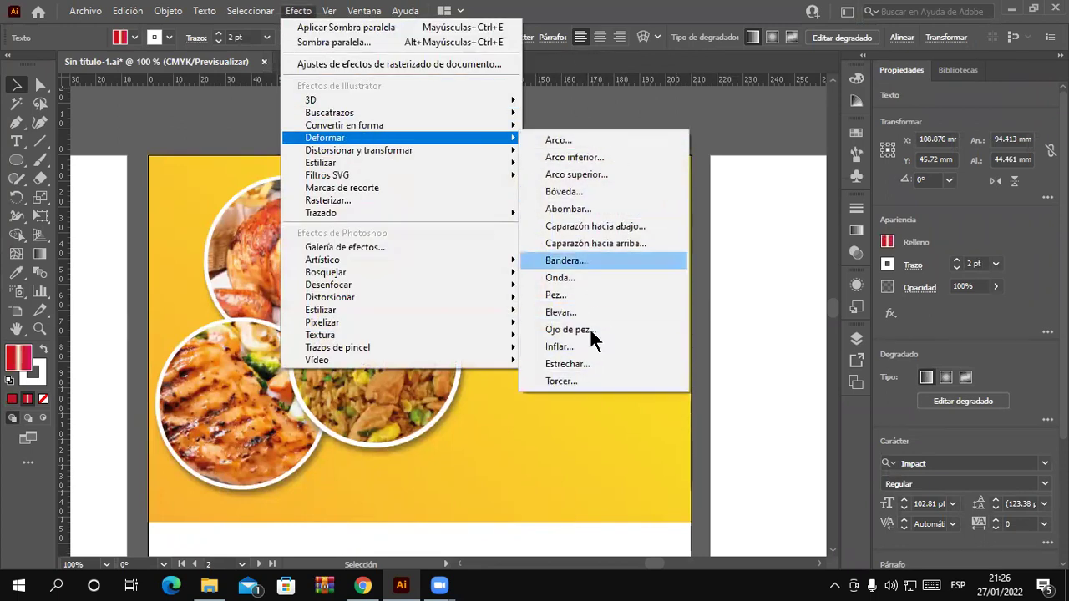
pyautogui.click(702, 70)
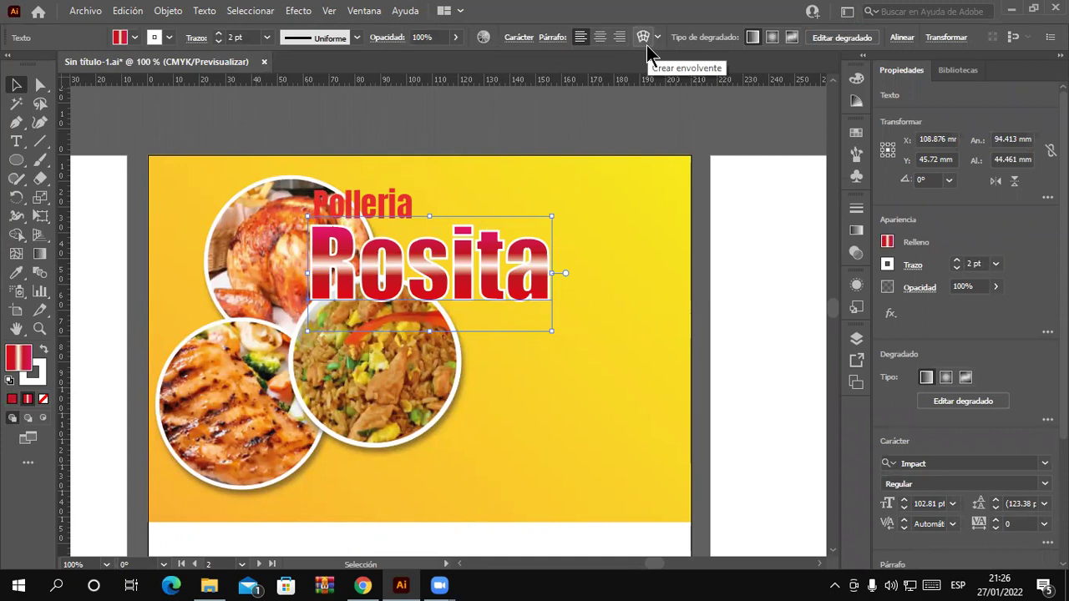
pyautogui.click(476, 457)
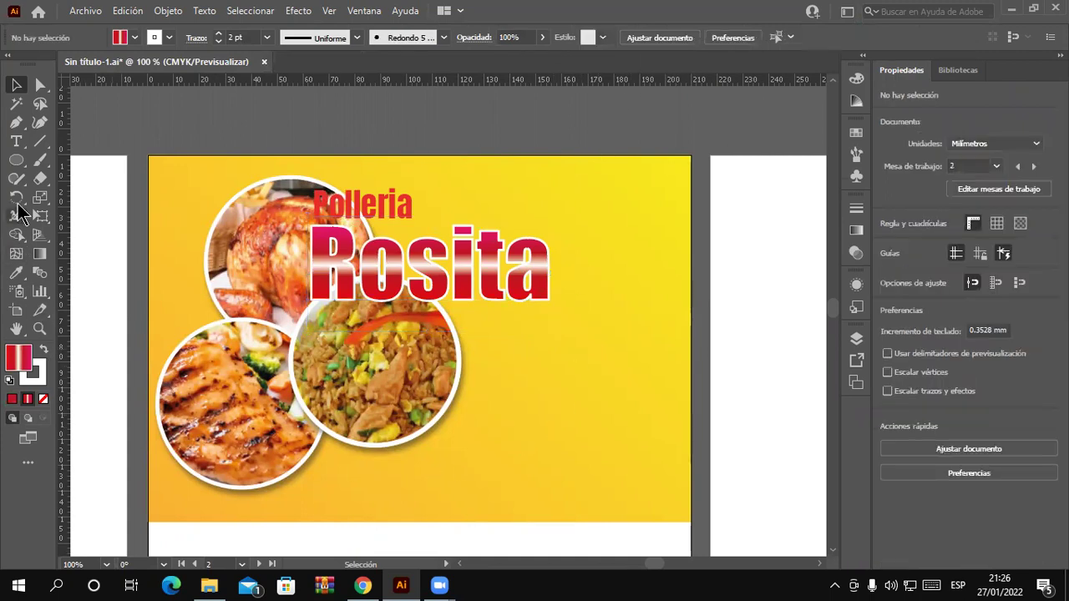
# - Add the text line 'El Pollo mas rico de comas' below the photos
pyautogui.click(17, 142)
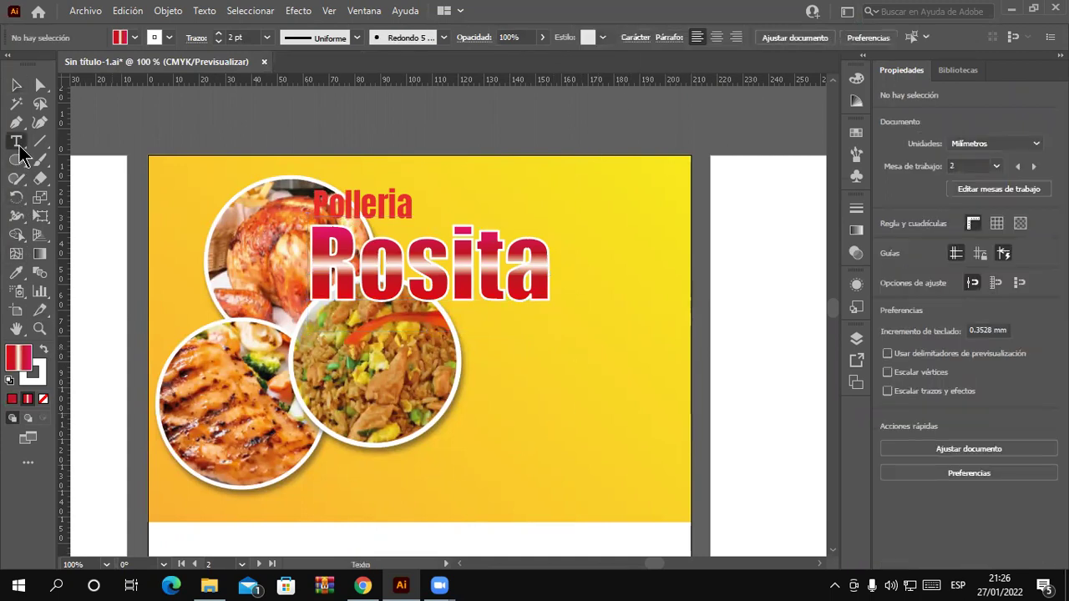
pyautogui.click(434, 466)
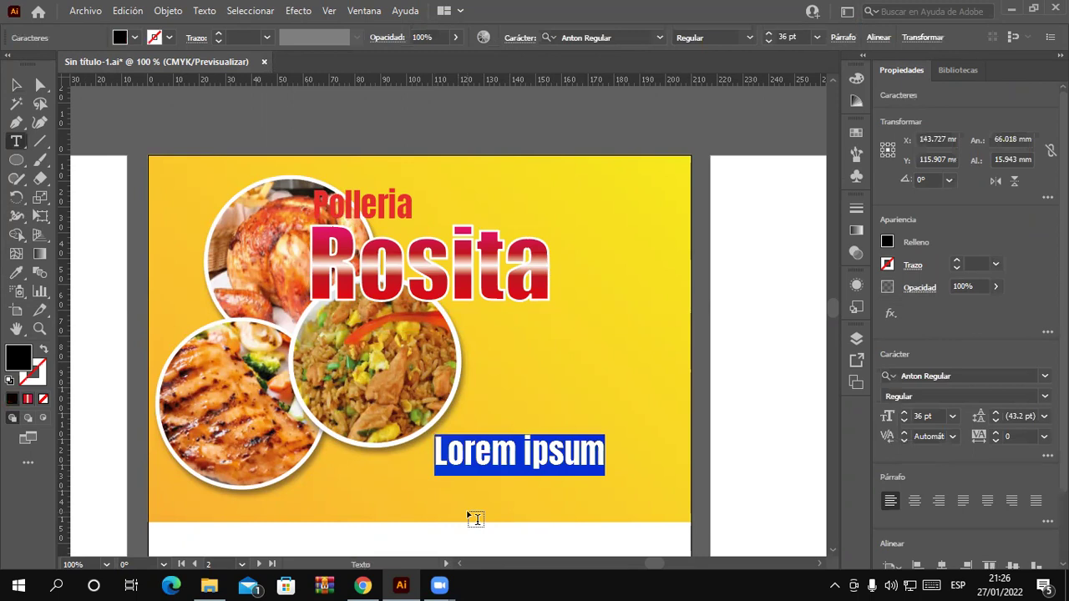
pyautogui.write('El ')
pyautogui.write('Pol')
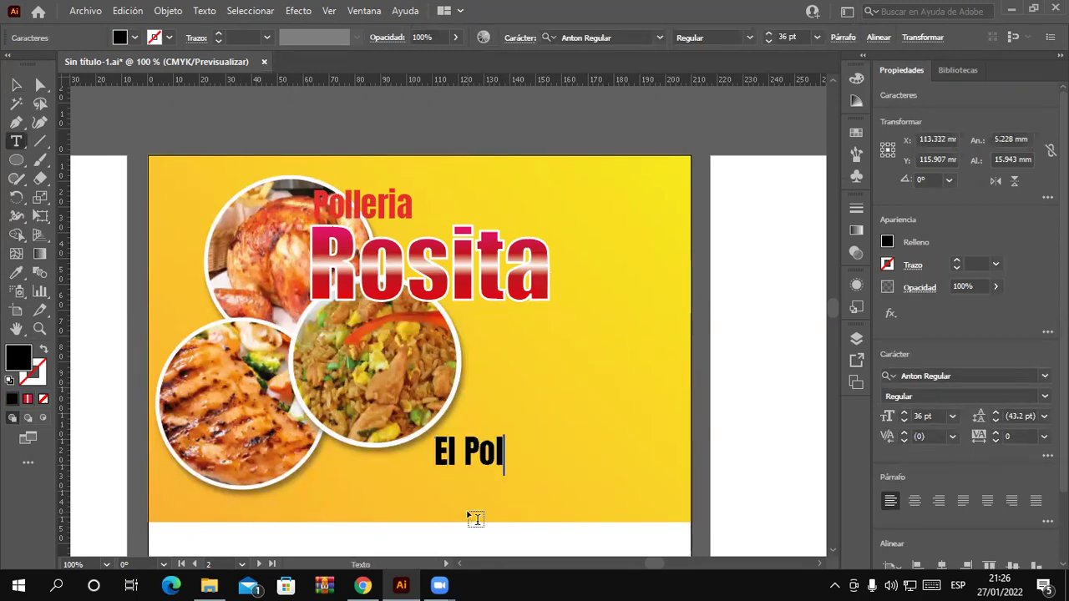
pyautogui.write('lo n')
pyautogui.press('BackSpace')
pyautogui.write('mas rico de ')
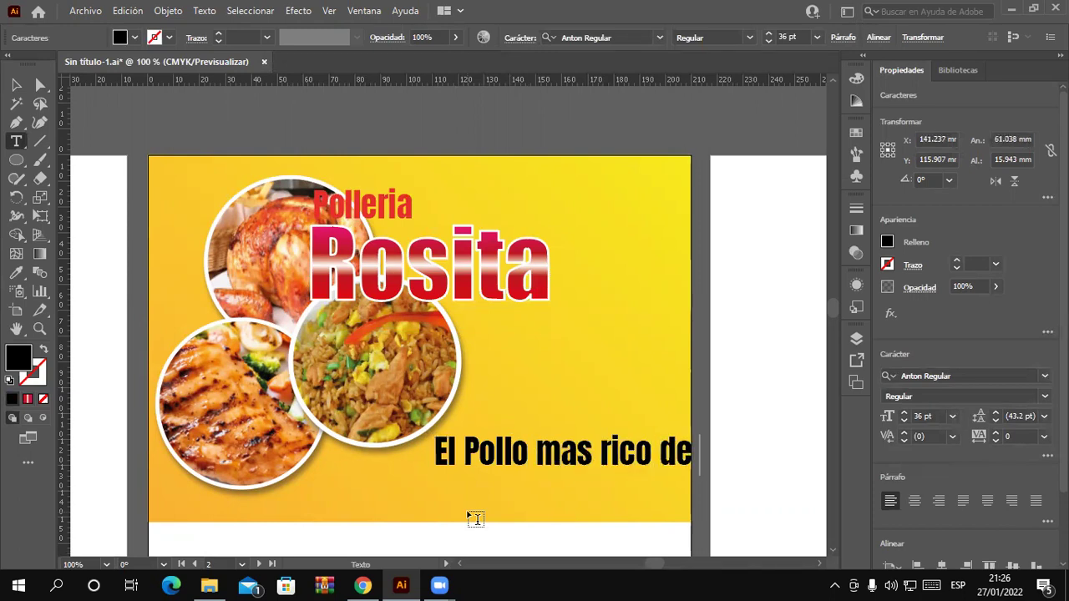
pyautogui.write('comas')
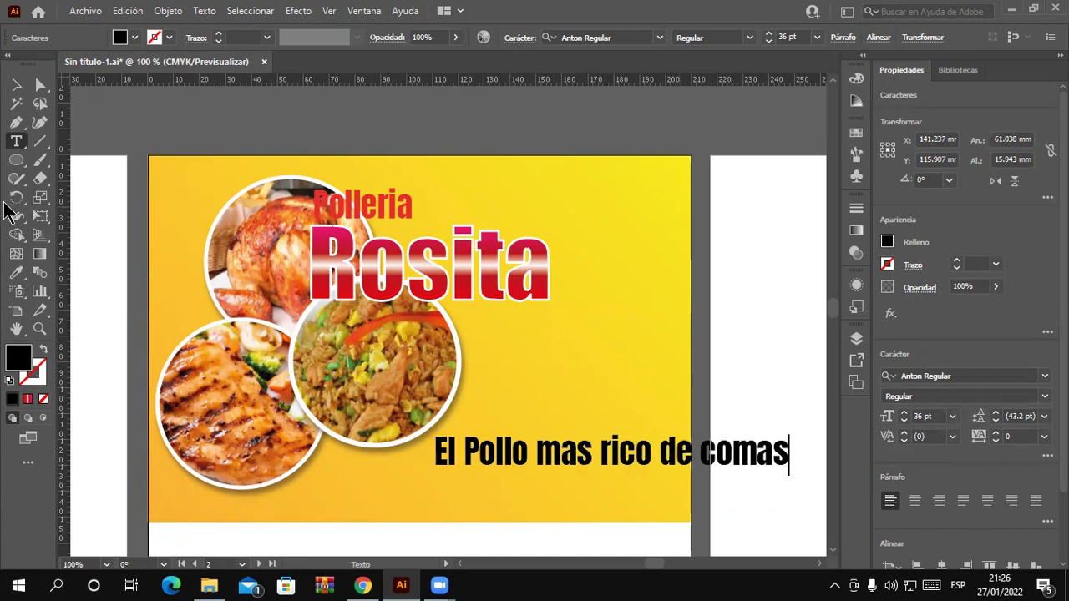
pyautogui.click(16, 85)
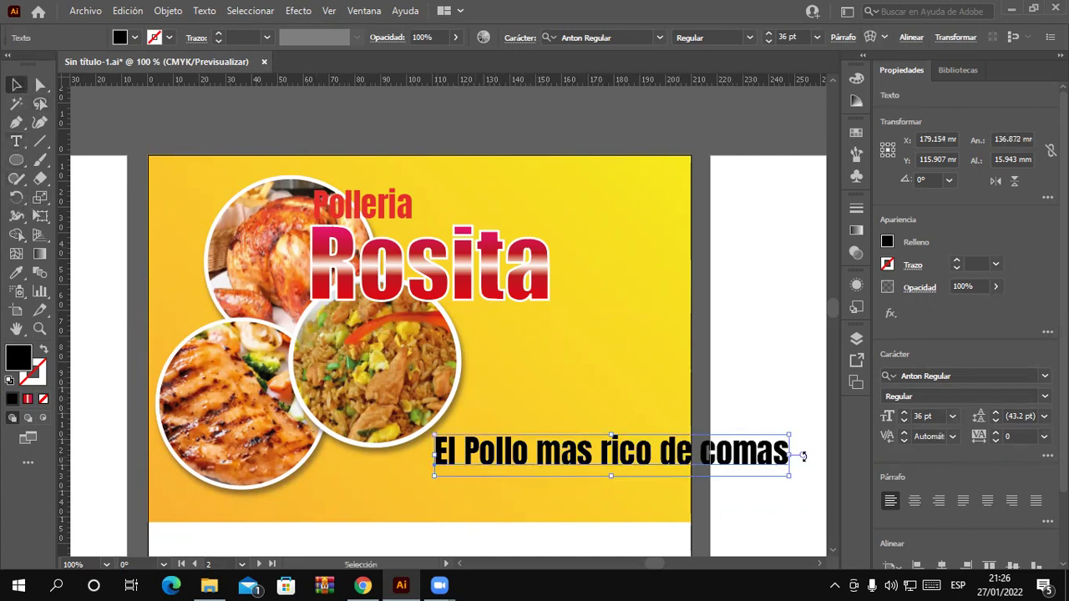
# - Set the slogan in Bahnschrift and drag it left onto the banner
pyautogui.click(1044, 376)
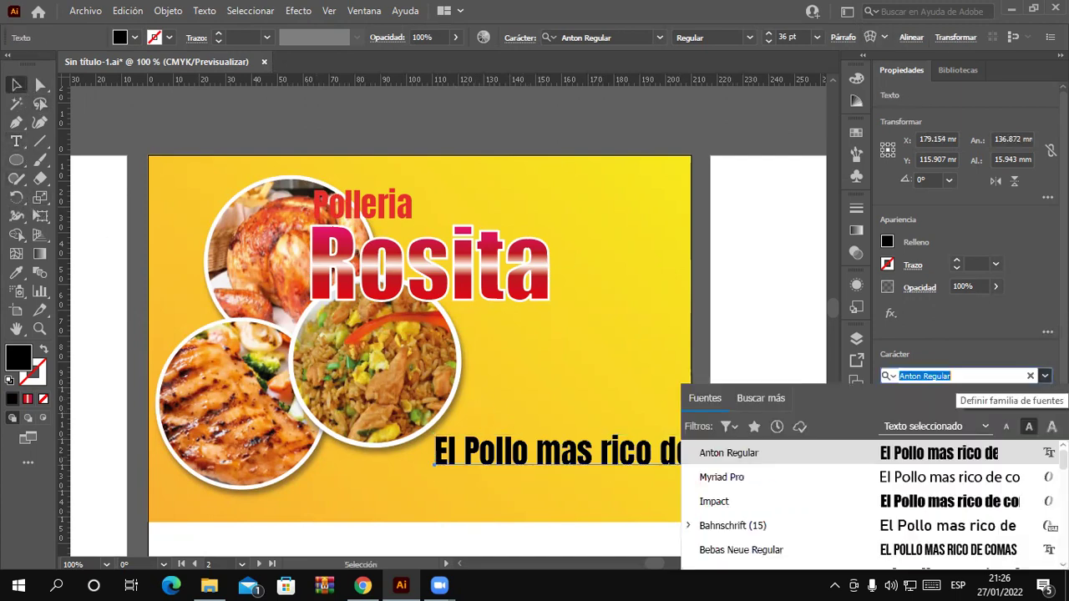
pyautogui.click(963, 537)
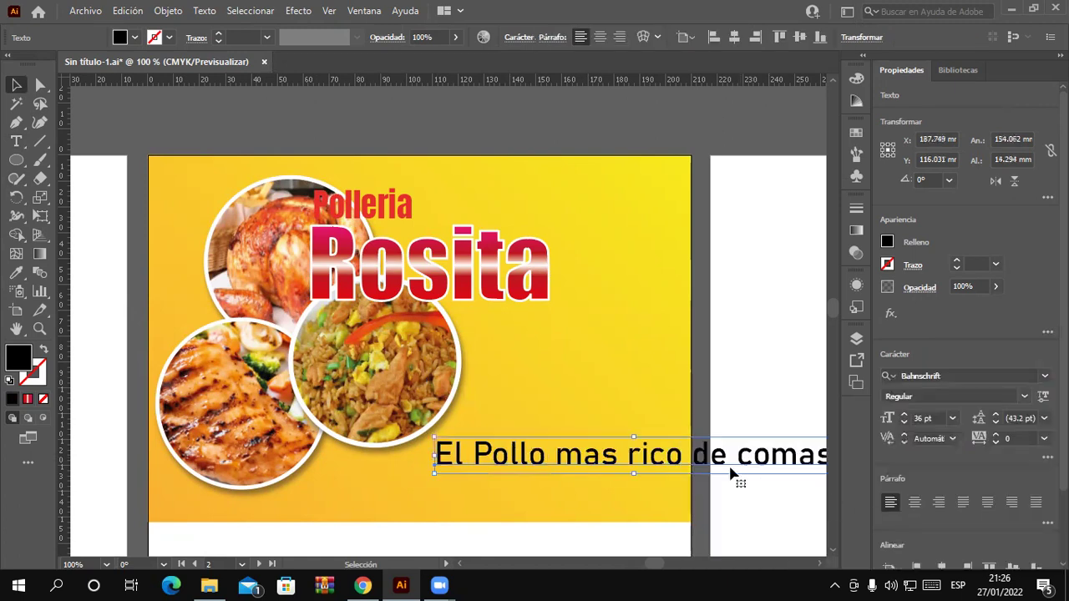
pyautogui.moveTo(740, 481); pyautogui.dragTo(535, 480)
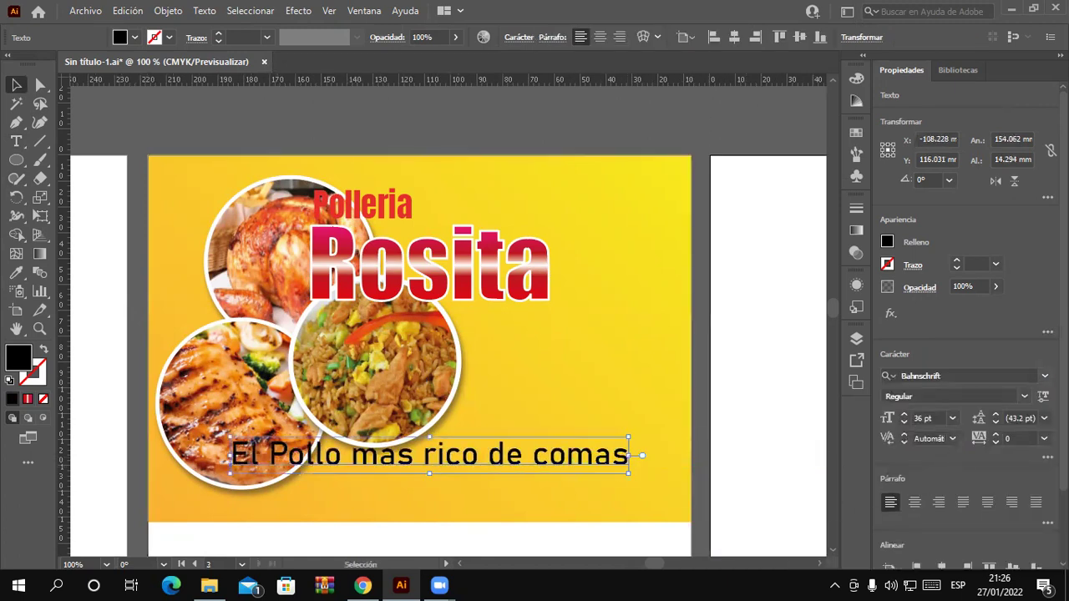
# - Change the slogan font to Freehand521 BT and nudge it slightly up and right
pyautogui.click(1043, 376)
pyautogui.scroll(-3, 971, 507)
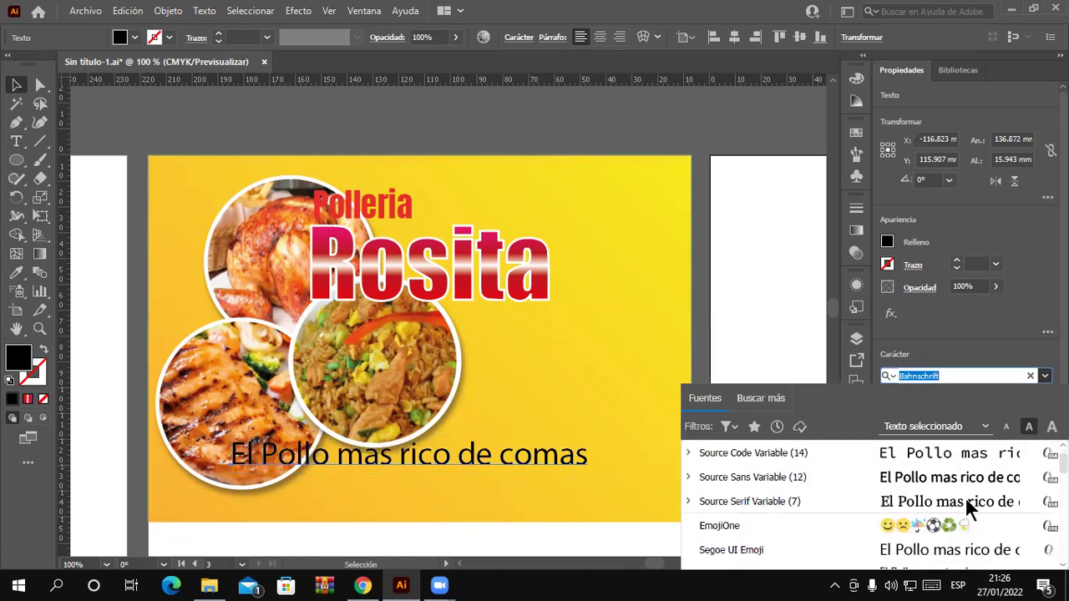
pyautogui.scroll(-3, 968, 506)
pyautogui.scroll(-1, 968, 505)
pyautogui.scroll(-1, 969, 505)
pyautogui.scroll(-1, 968, 506)
pyautogui.scroll(-1, 968, 505)
pyautogui.scroll(-1, 969, 505)
pyautogui.scroll(-1, 968, 505)
pyautogui.scroll(-1, 969, 507)
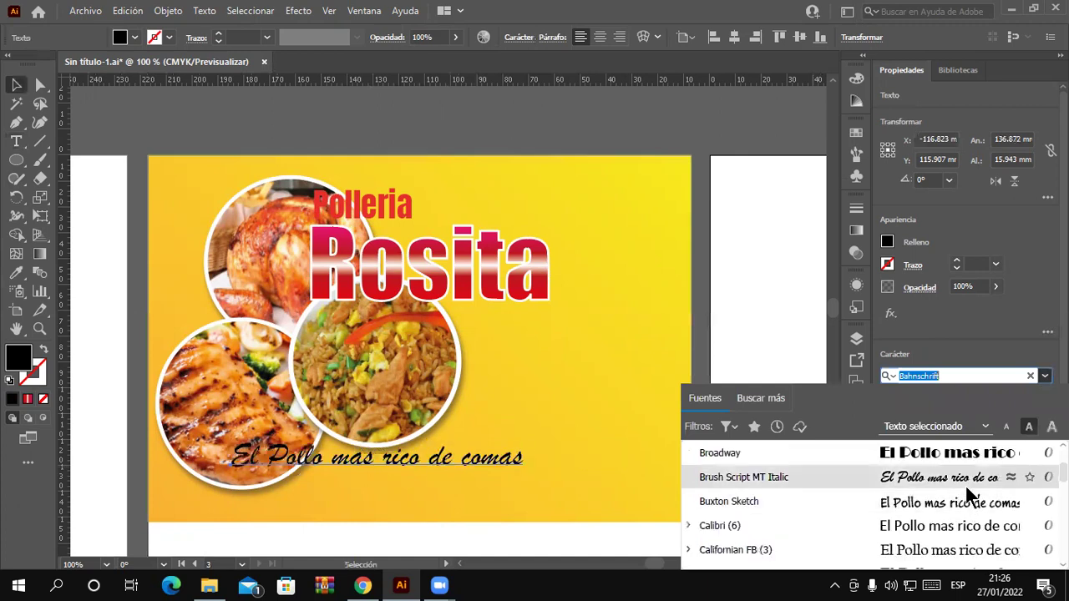
pyautogui.scroll(-1, 966, 492)
pyautogui.scroll(-1, 966, 492)
pyautogui.scroll(-1, 966, 493)
pyautogui.scroll(-1, 966, 493)
pyautogui.scroll(-1, 966, 501)
pyautogui.scroll(-1, 966, 497)
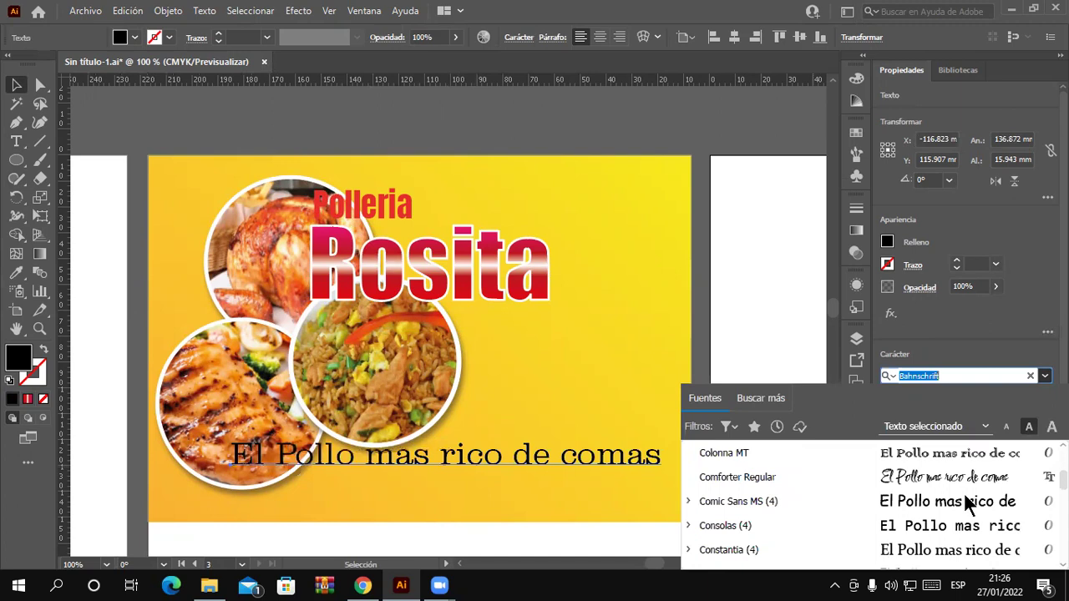
pyautogui.scroll(-1, 966, 493)
pyautogui.scroll(-1, 966, 489)
pyautogui.scroll(-1, 966, 491)
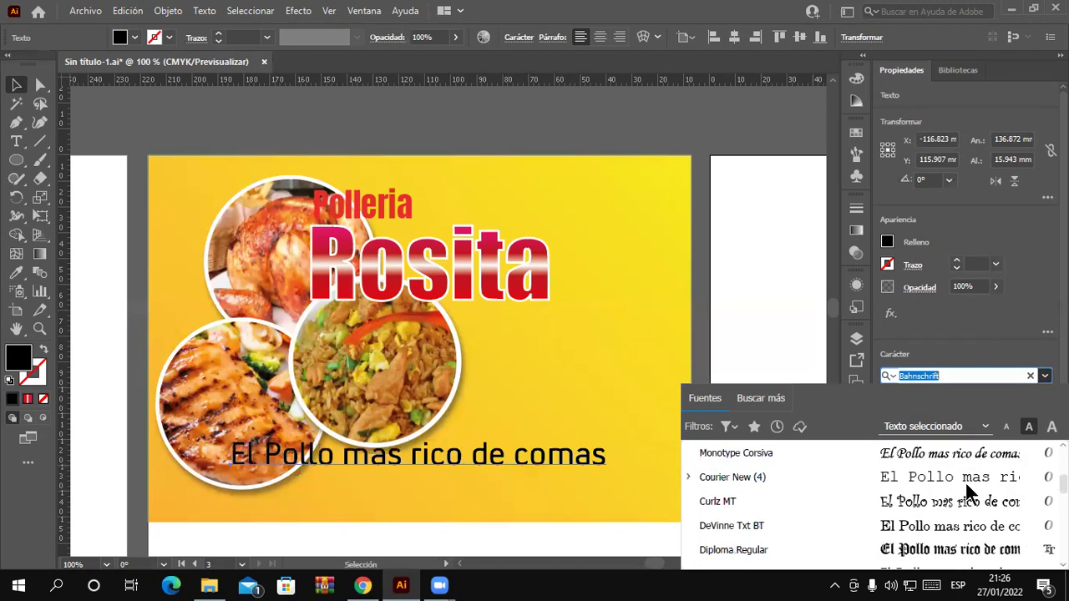
pyautogui.scroll(-1, 966, 501)
pyautogui.scroll(-1, 966, 501)
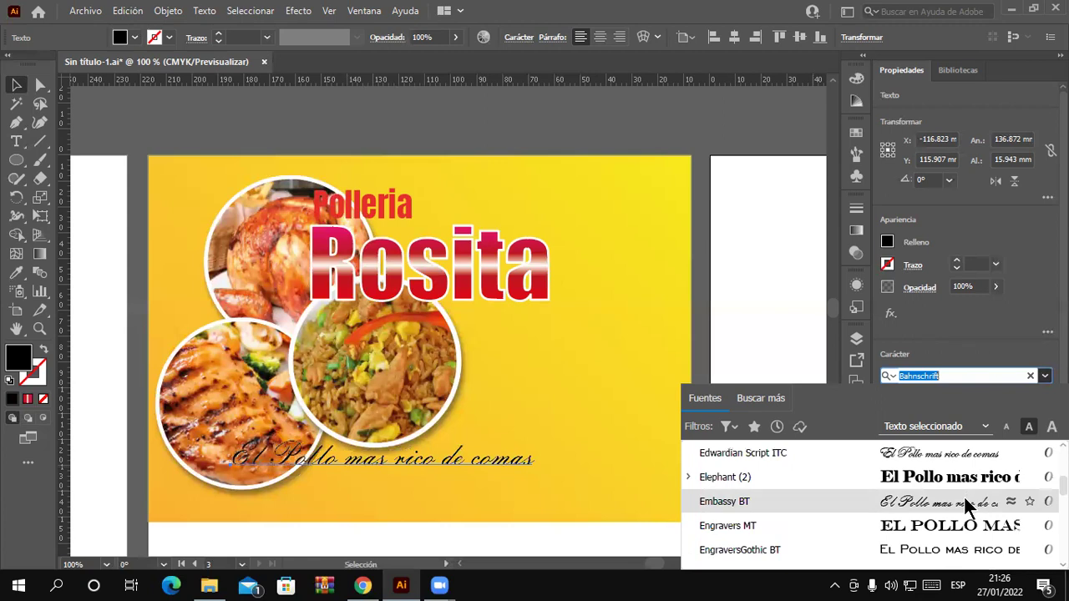
pyautogui.scroll(-1, 967, 505)
pyautogui.scroll(-1, 968, 509)
pyautogui.scroll(-1, 969, 505)
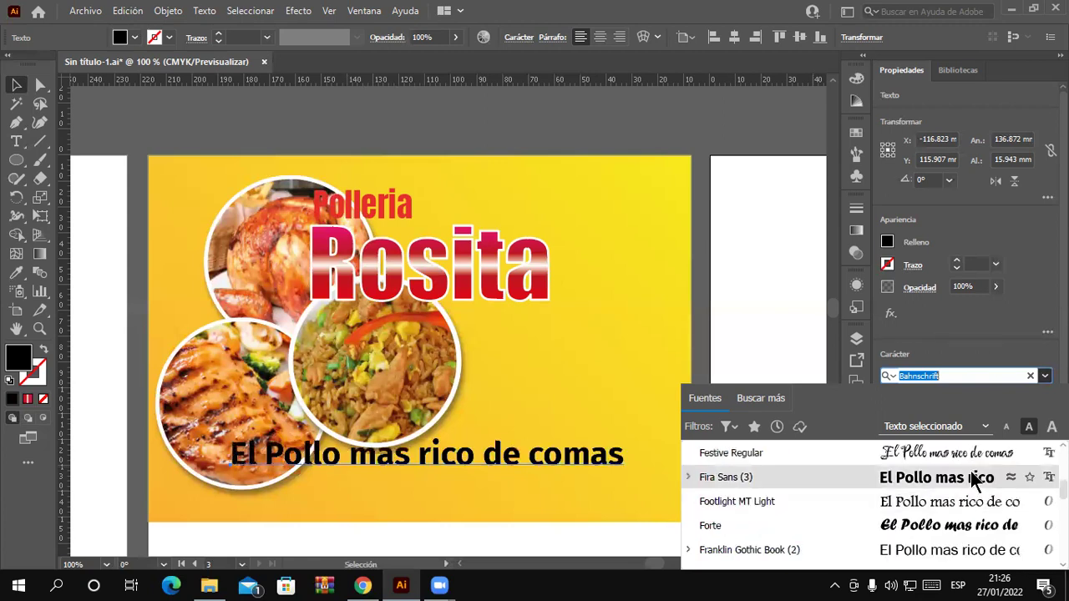
pyautogui.scroll(-2, 974, 474)
pyautogui.scroll(-2, 974, 475)
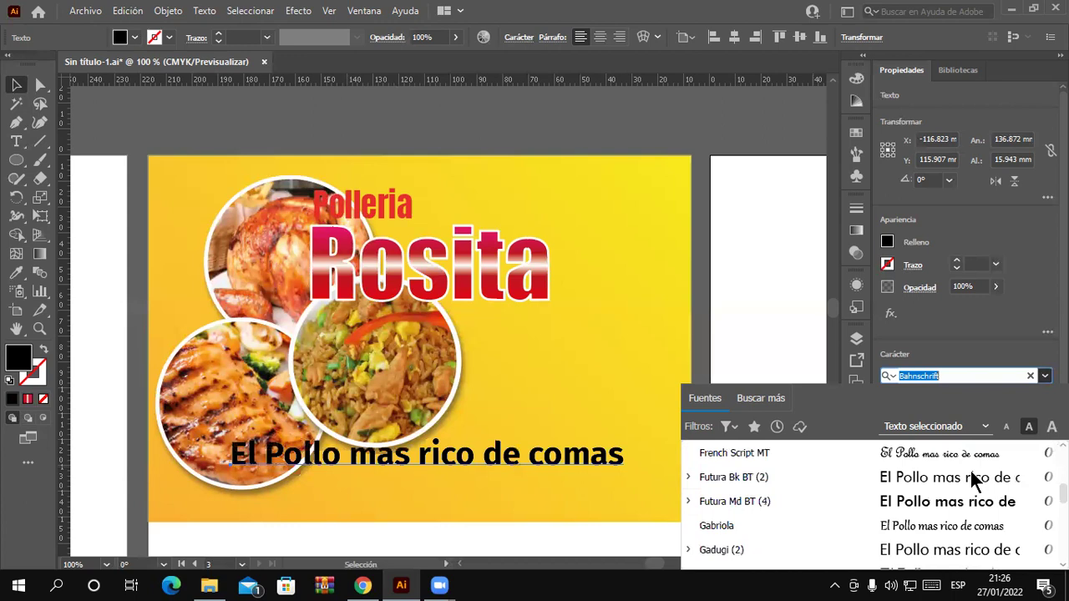
pyautogui.scroll(1, 969, 488)
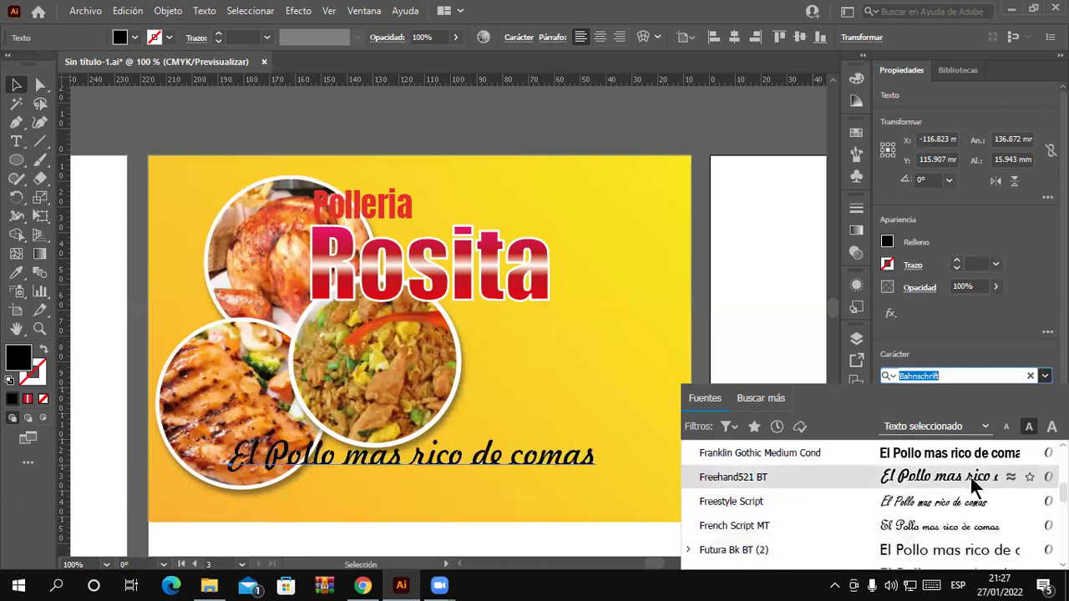
pyautogui.click(971, 476)
pyautogui.moveTo(548, 469)
pyautogui.mouseDown()
pyautogui.moveTo(582, 444)
pyautogui.moveTo(589, 475)
pyautogui.moveTo(574, 452)
pyautogui.mouseUp()
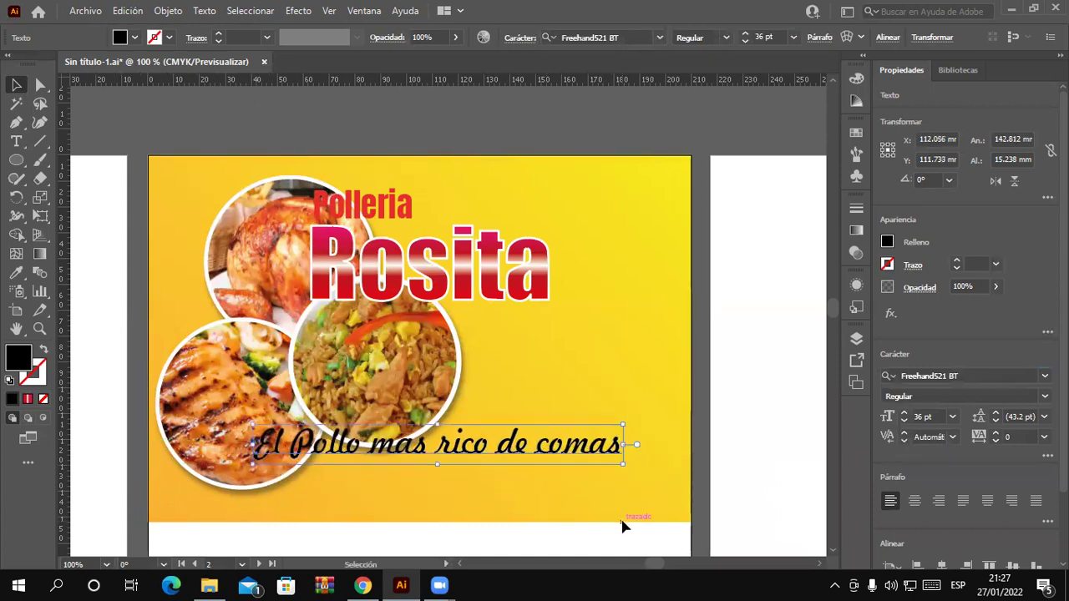
# - Capitalize Comas so the slogan reads 'El Pollo mas rico de Comas'
pyautogui.doubleClick(551, 449)
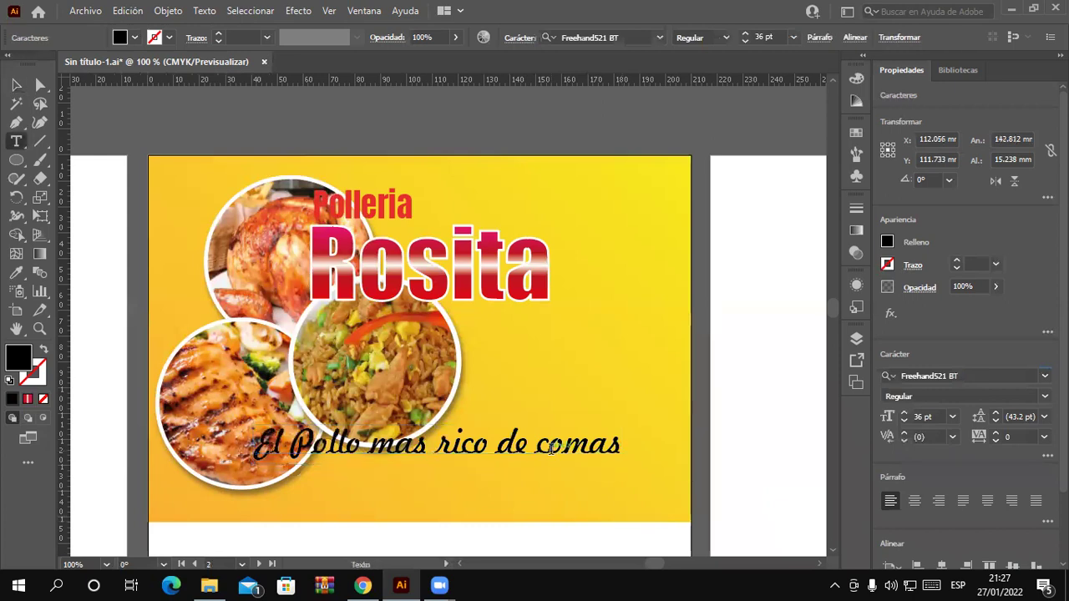
pyautogui.press('BackSpace')
pyautogui.write('C')
pyautogui.press('Escape')
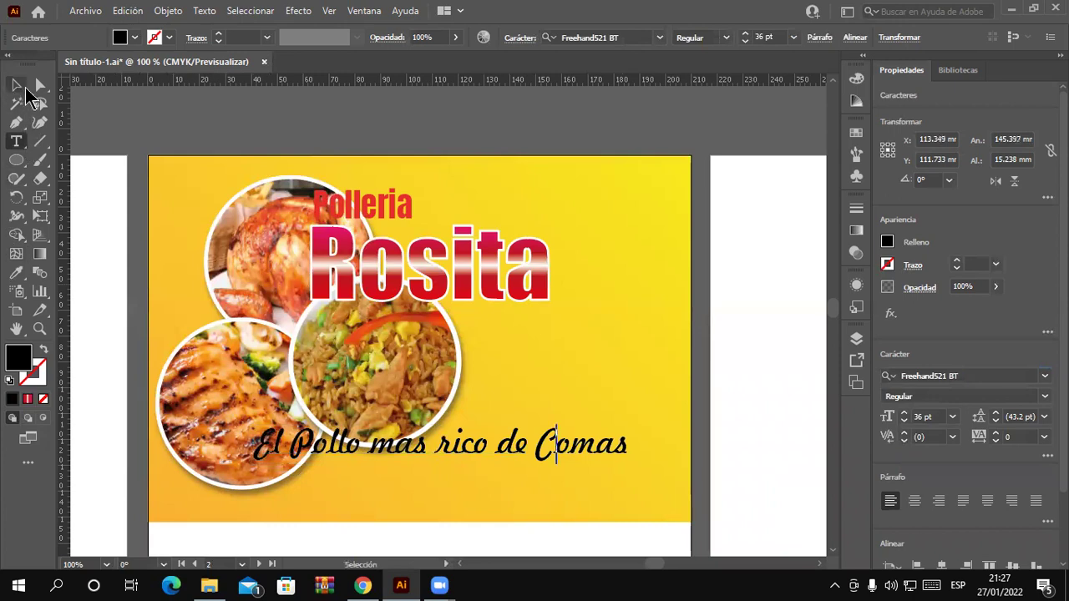
# - Move the slogan up across the rice photo and bring up the warp effects list
pyautogui.click(16, 84)
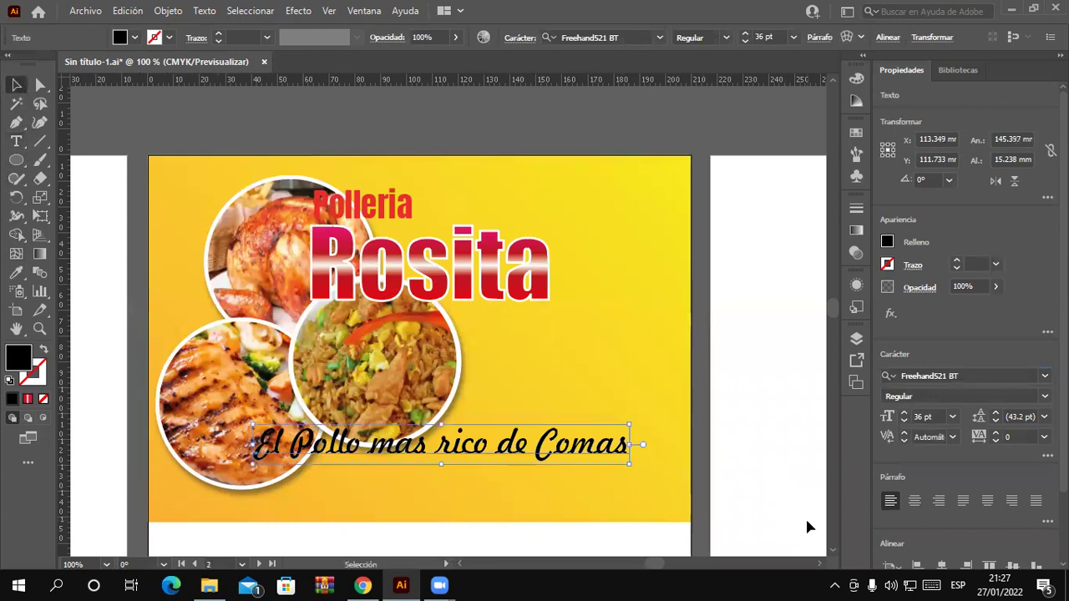
pyautogui.moveTo(550, 456)
pyautogui.mouseDown()
pyautogui.moveTo(573, 440)
pyautogui.moveTo(577, 403)
pyautogui.mouseUp()
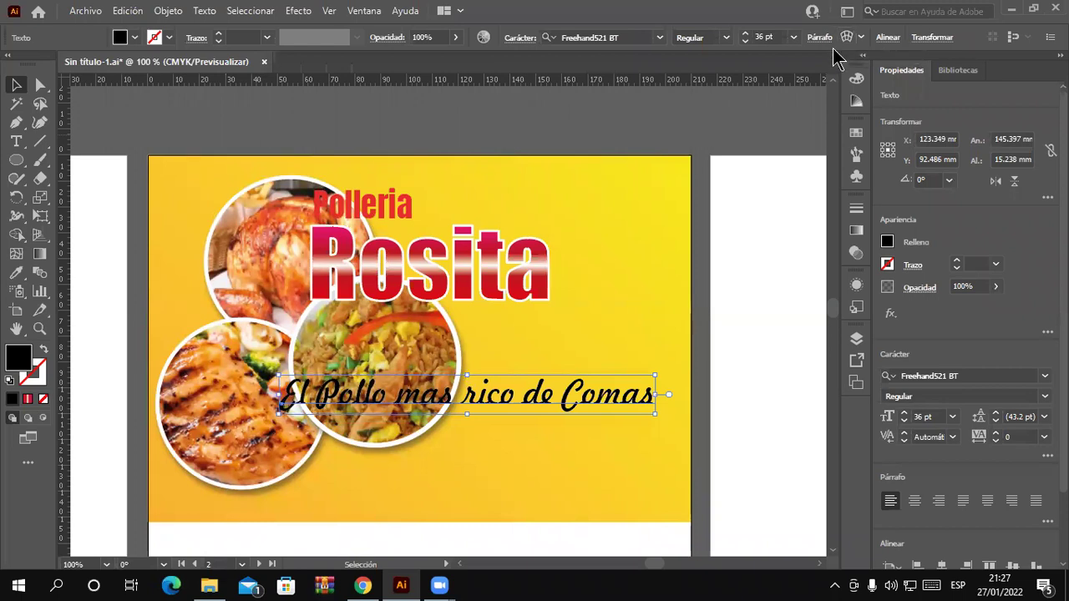
pyautogui.click(298, 10)
pyautogui.moveTo(324, 138)
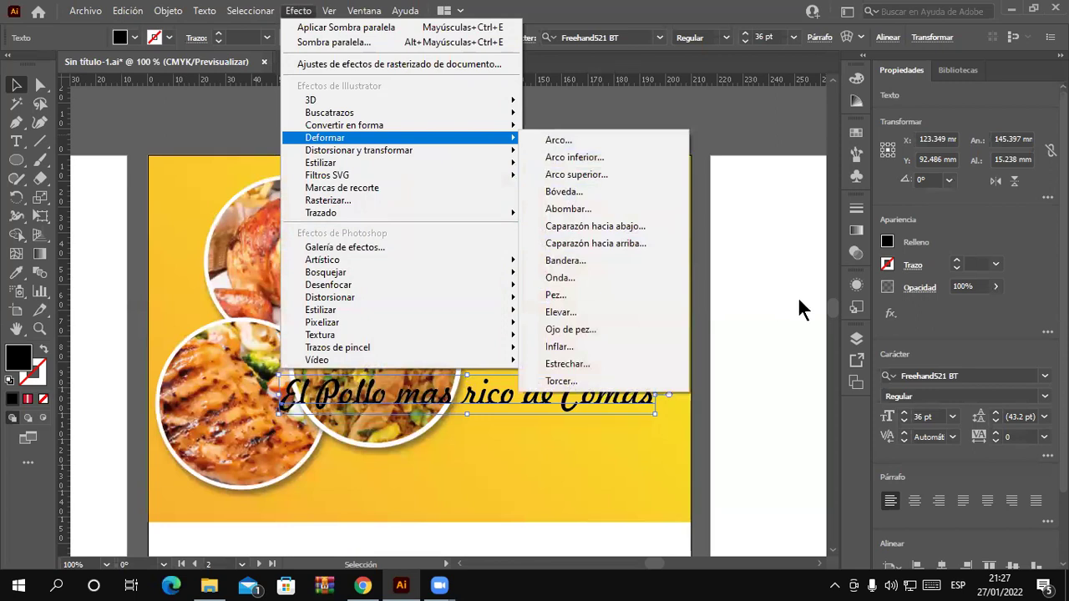
# - Apply a Crear envolvente Arc warp (50% bend) to the slogan and list the warp styles
pyautogui.click(915, 334)
pyautogui.click(856, 285)
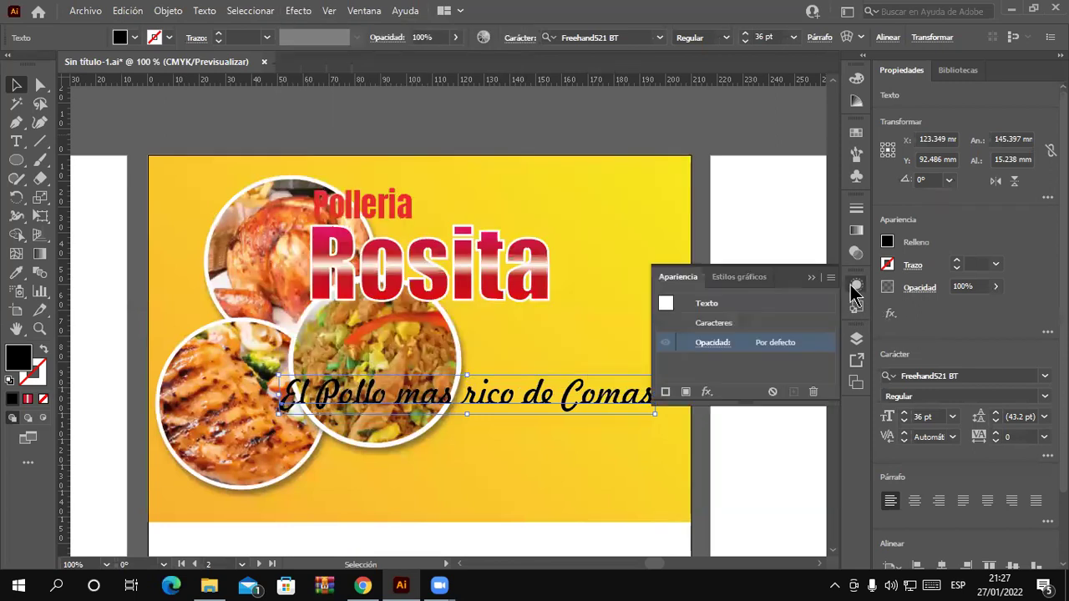
pyautogui.click(707, 392)
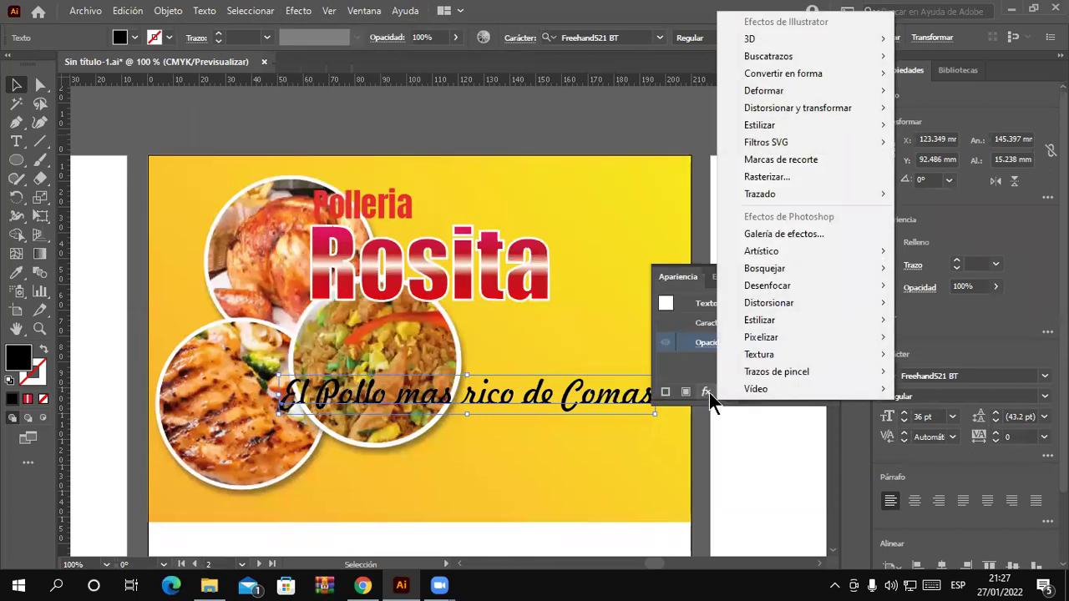
pyautogui.moveTo(763, 90)
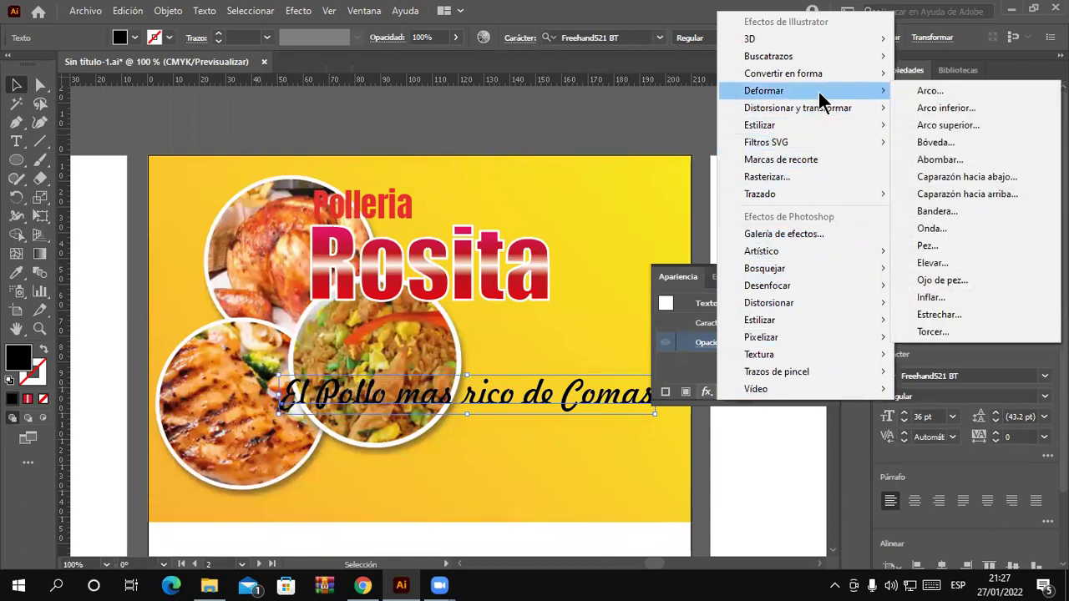
pyautogui.click(641, 10)
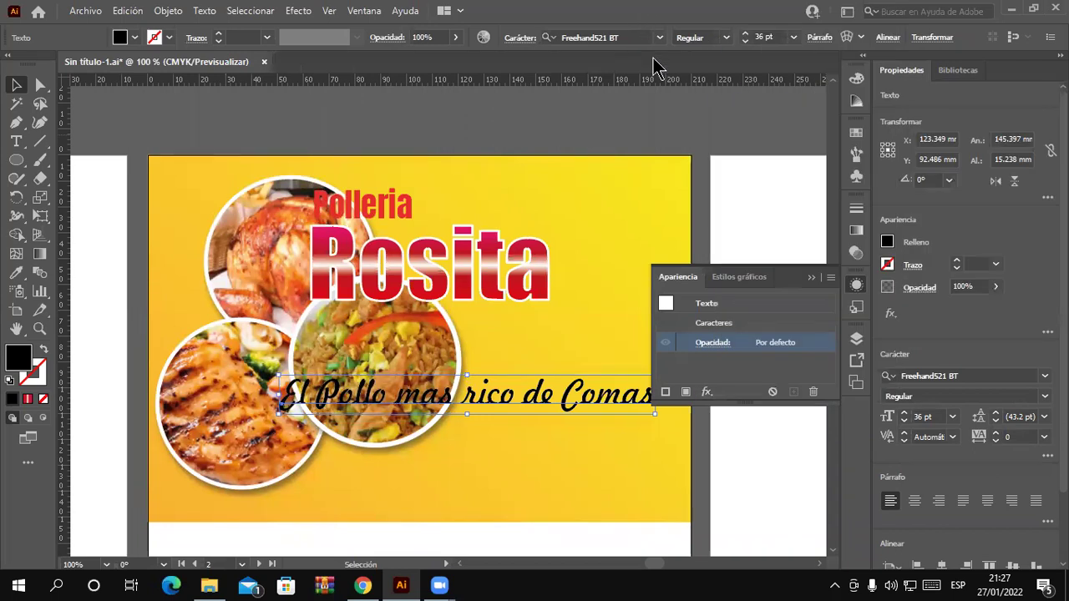
pyautogui.click(845, 43)
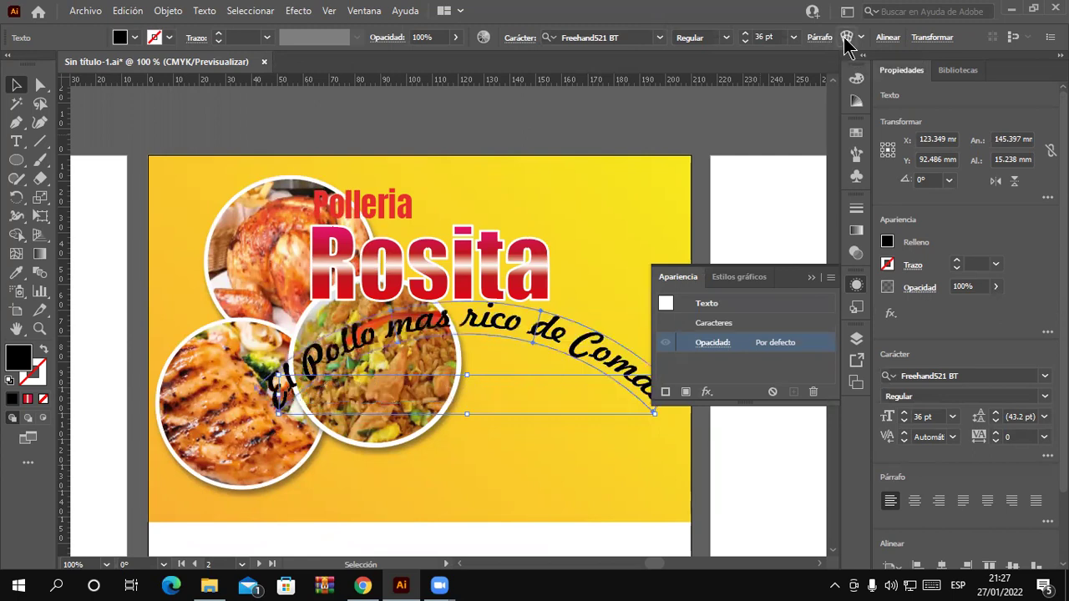
pyautogui.click(782, 156)
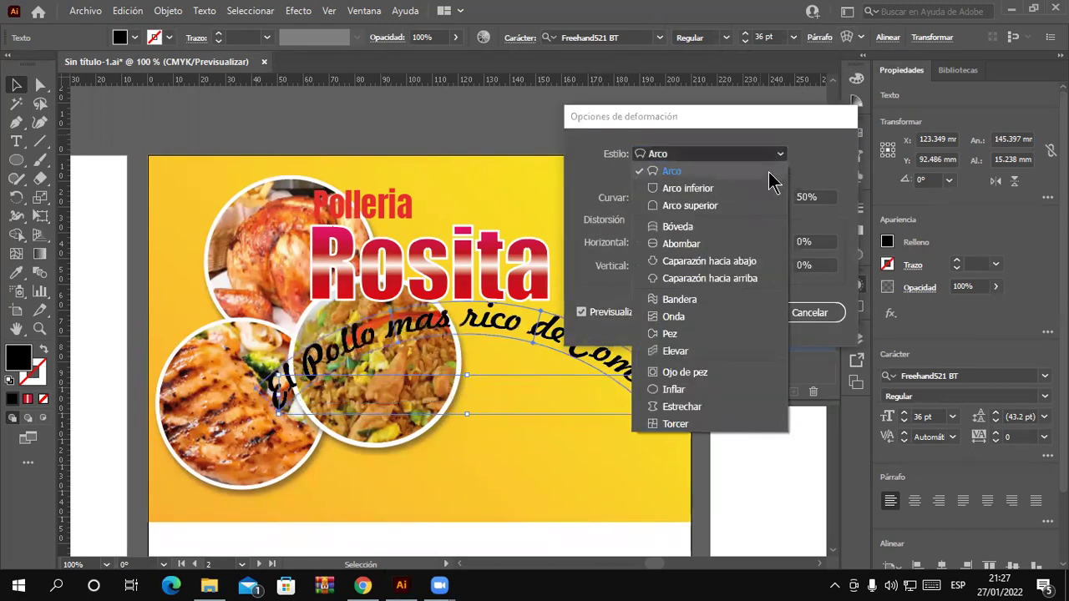
# - Switch the warp to Bandera with Curvar 84%, Horizontal 34% and Vertical 2%, and confirm
pyautogui.click(716, 299)
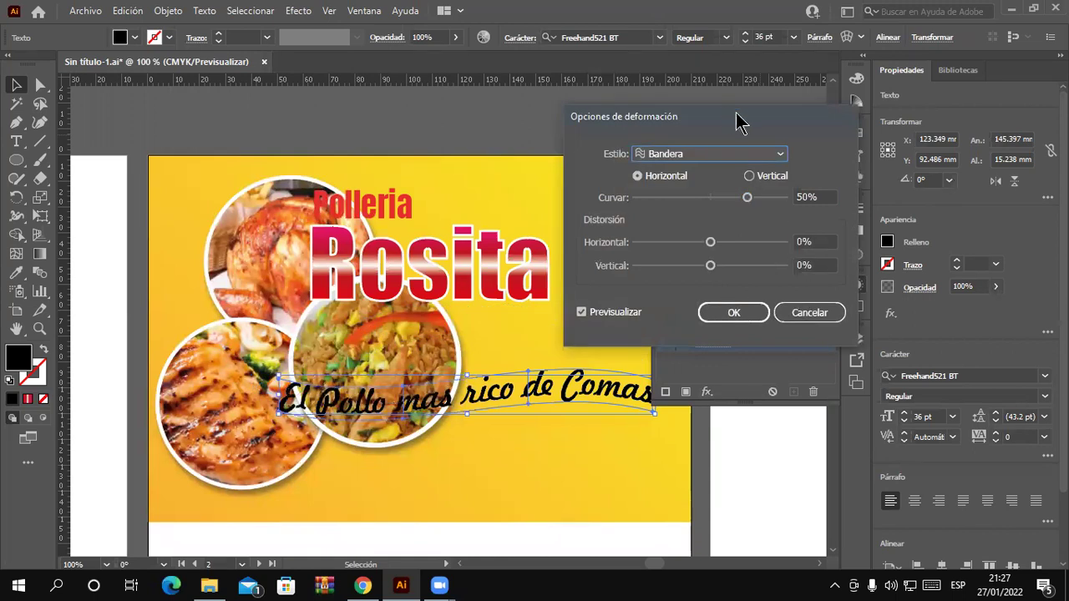
pyautogui.moveTo(736, 121); pyautogui.dragTo(826, 62)
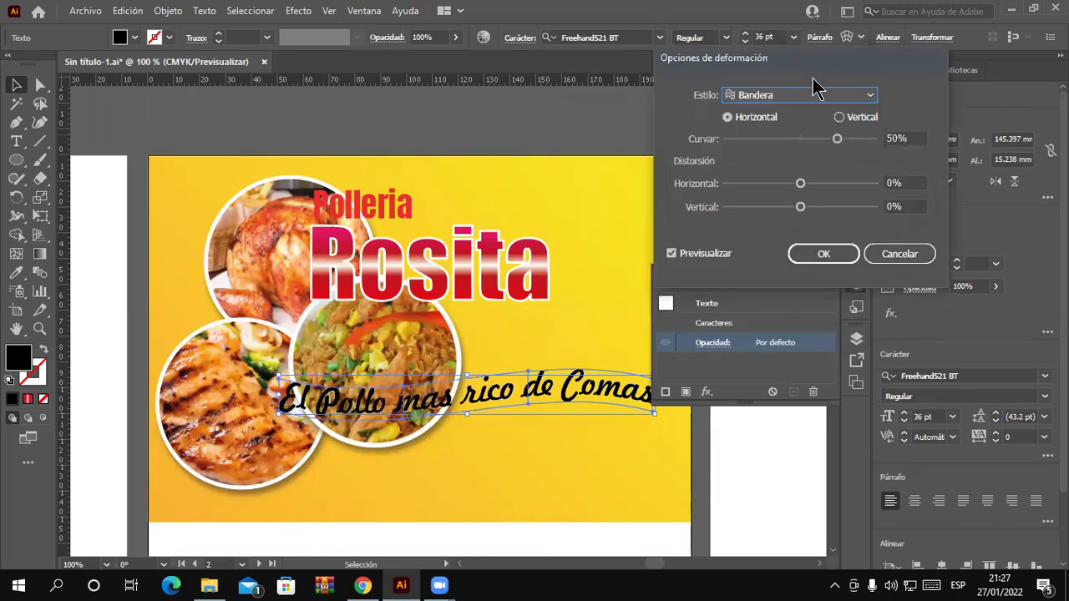
pyautogui.click(837, 140)
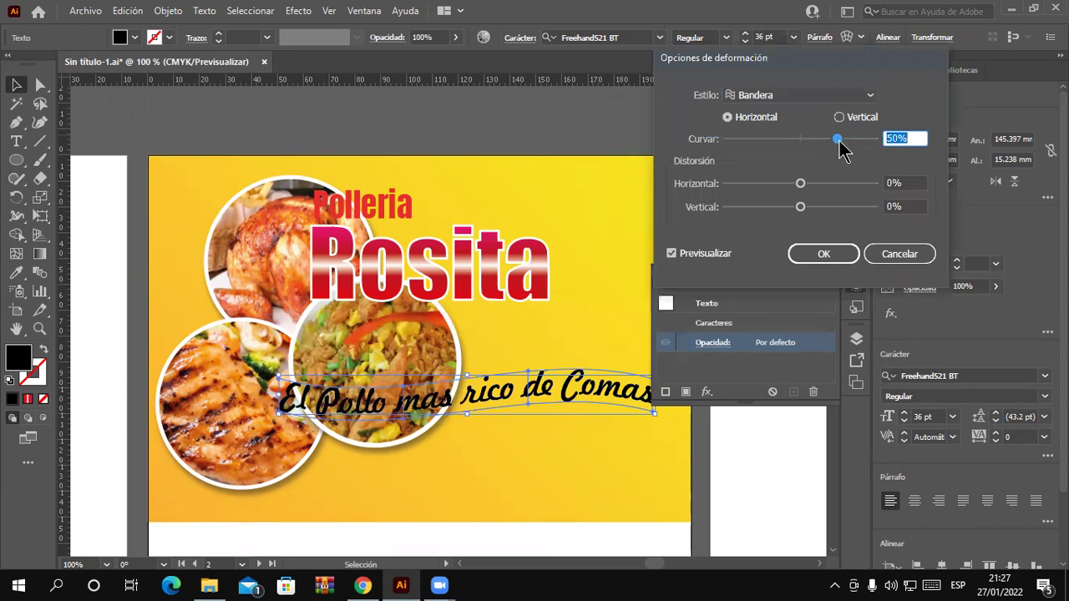
pyautogui.moveTo(839, 141); pyautogui.dragTo(831, 144)
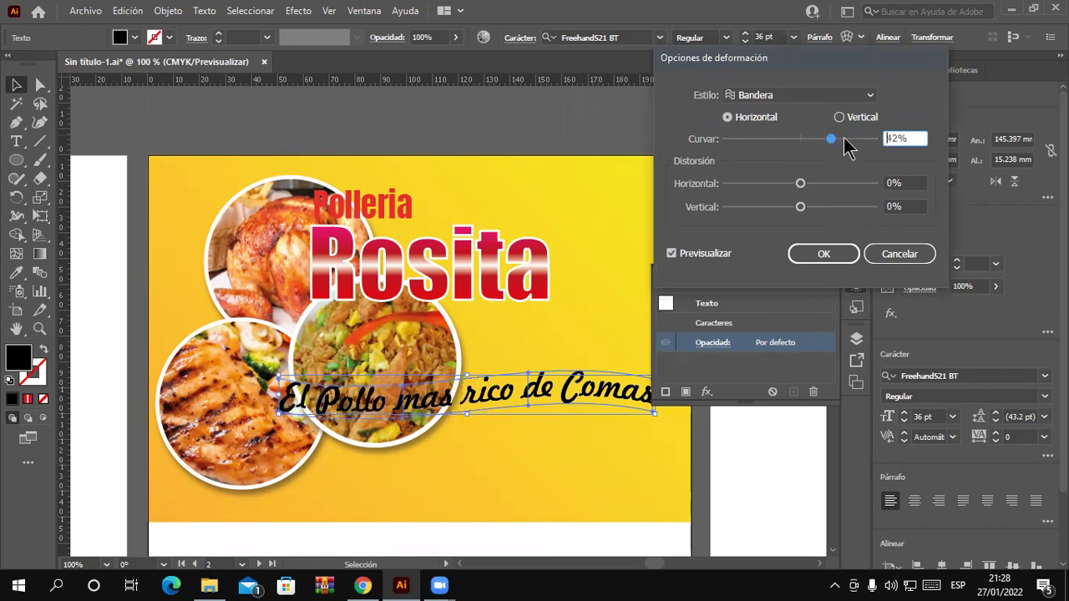
pyautogui.moveTo(846, 143); pyautogui.dragTo(864, 141)
pyautogui.click(800, 182)
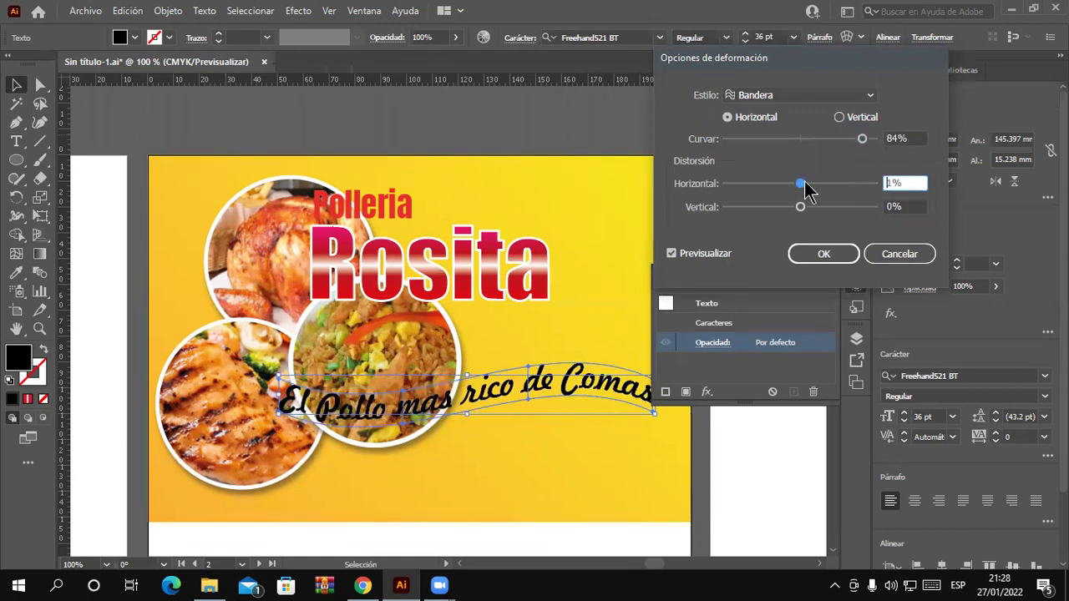
pyautogui.moveTo(808, 183); pyautogui.dragTo(827, 182)
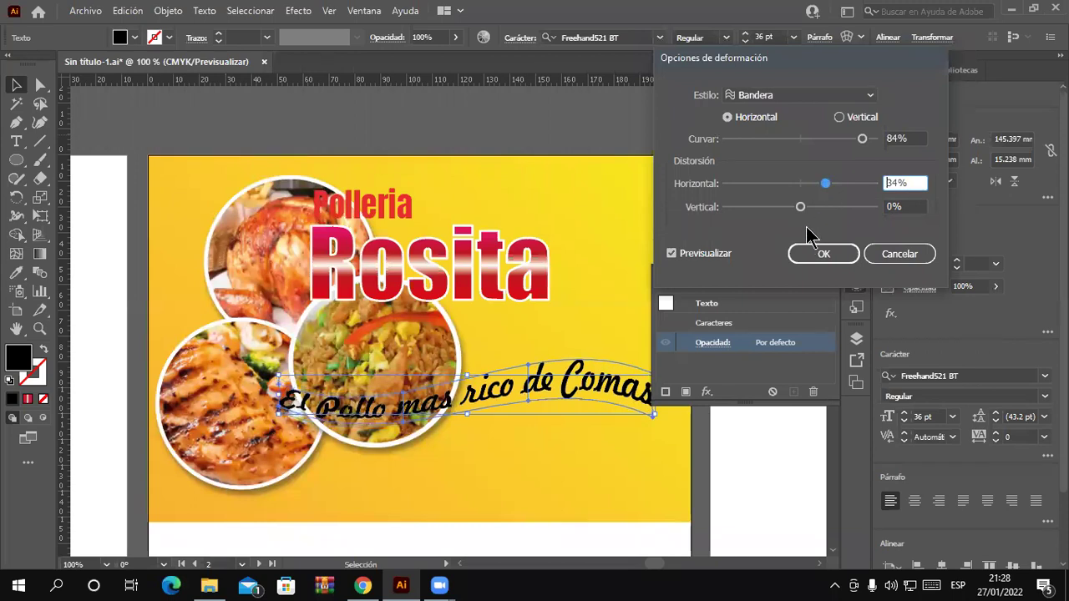
pyautogui.moveTo(800, 207); pyautogui.dragTo(801, 215)
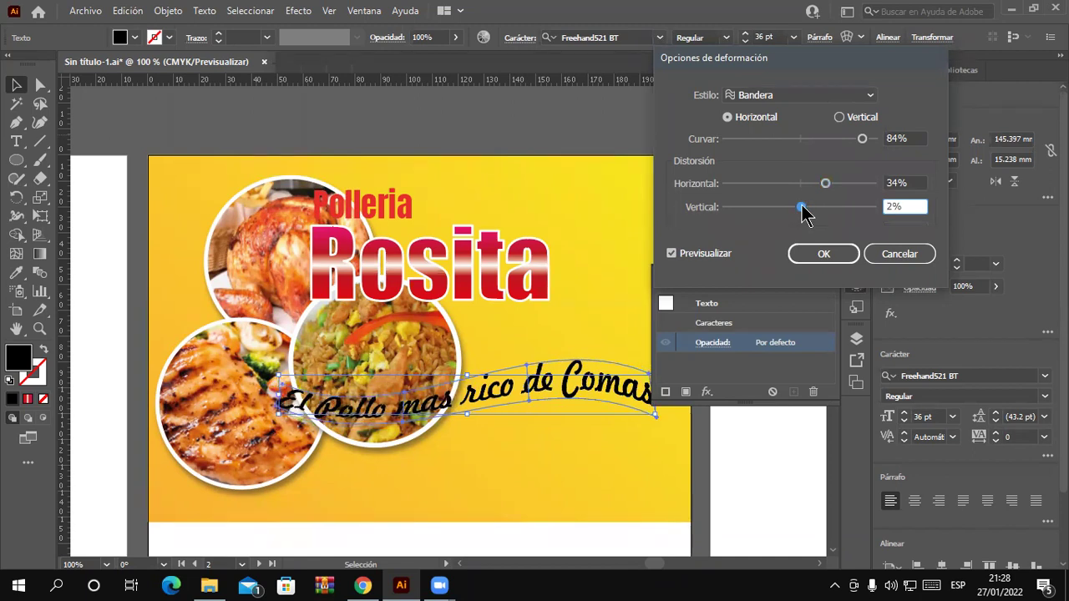
pyautogui.click(827, 254)
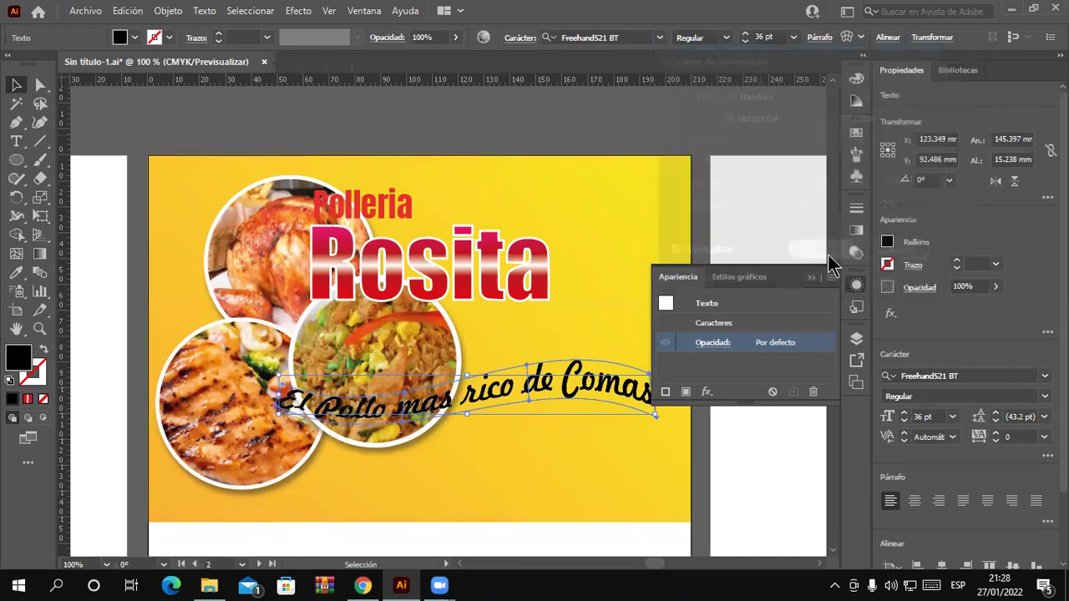
# - Rotate the warped slogan about 27°, shrink it from its right side, and shift it right
pyautogui.click(809, 276)
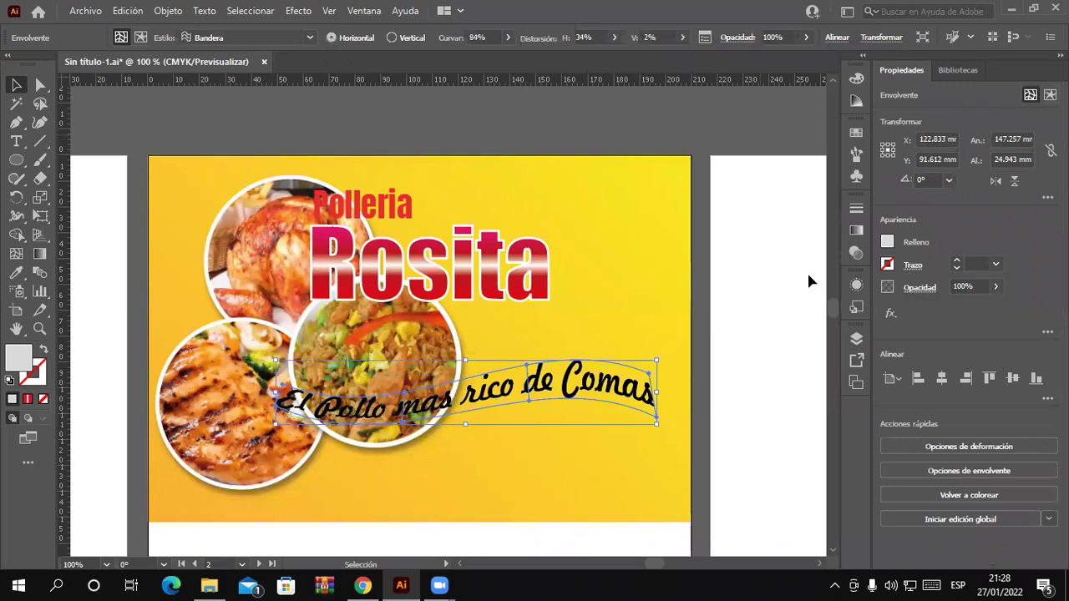
pyautogui.moveTo(662, 355); pyautogui.dragTo(624, 276)
pyautogui.moveTo(543, 355); pyautogui.dragTo(569, 355)
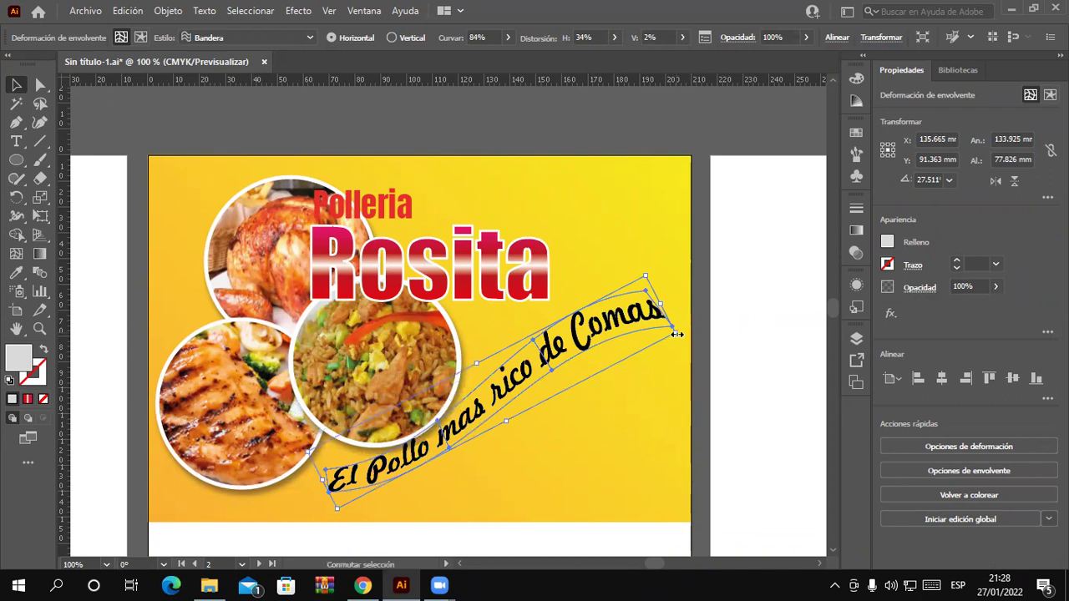
pyautogui.moveTo(677, 334); pyautogui.dragTo(597, 359)
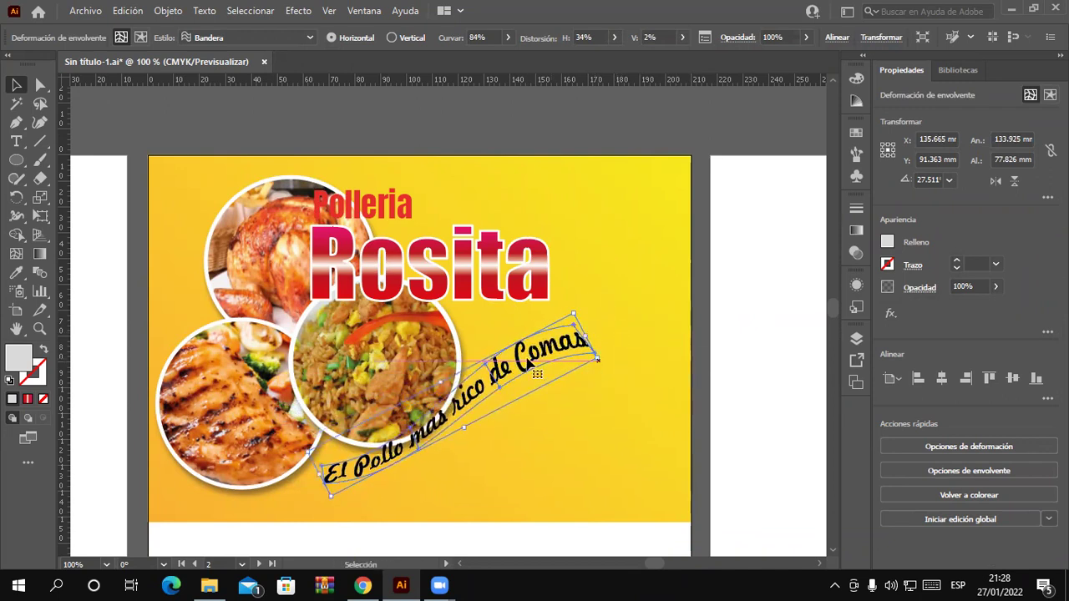
pyautogui.moveTo(529, 364); pyautogui.dragTo(575, 373)
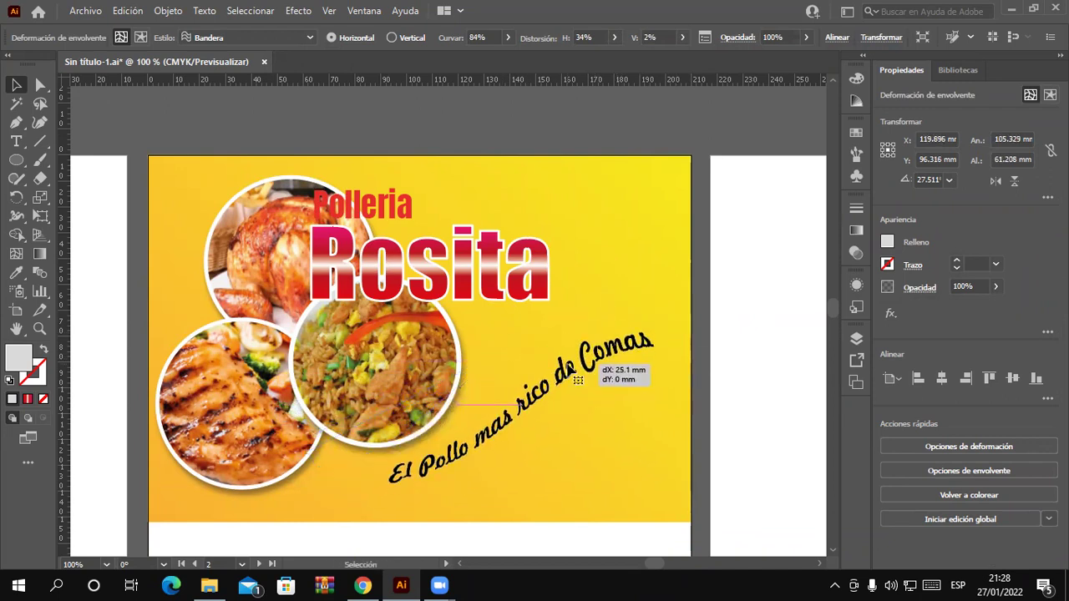
pyautogui.click(740, 420)
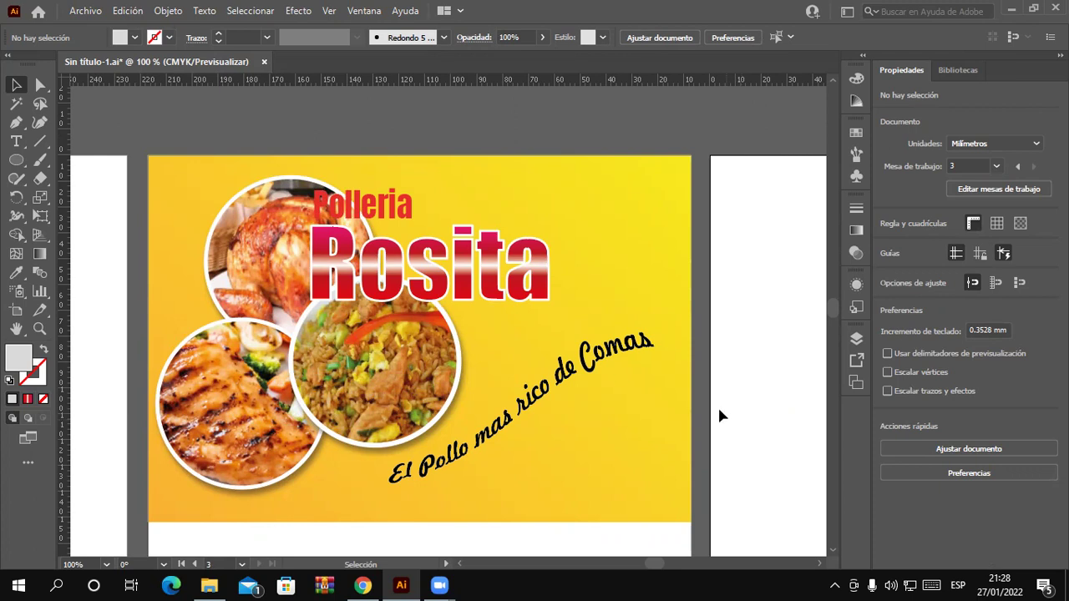
# - Select the flag-warped slogan, briefly edit its envelope contents, then reselect the whole slogan
pyautogui.click(476, 407)
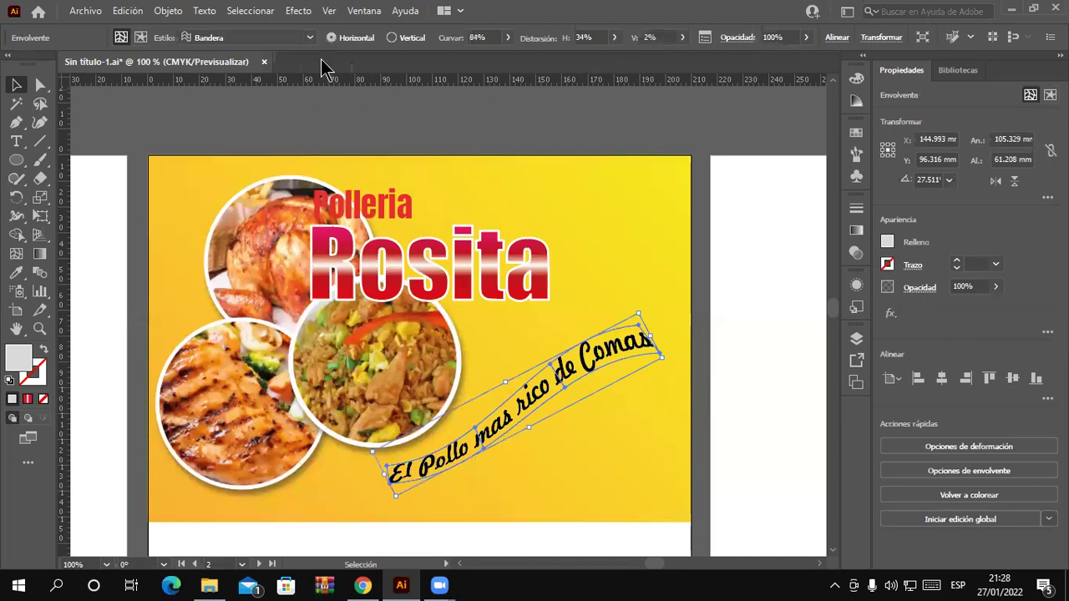
pyautogui.moveTo(573, 377); pyautogui.dragTo(574, 380)
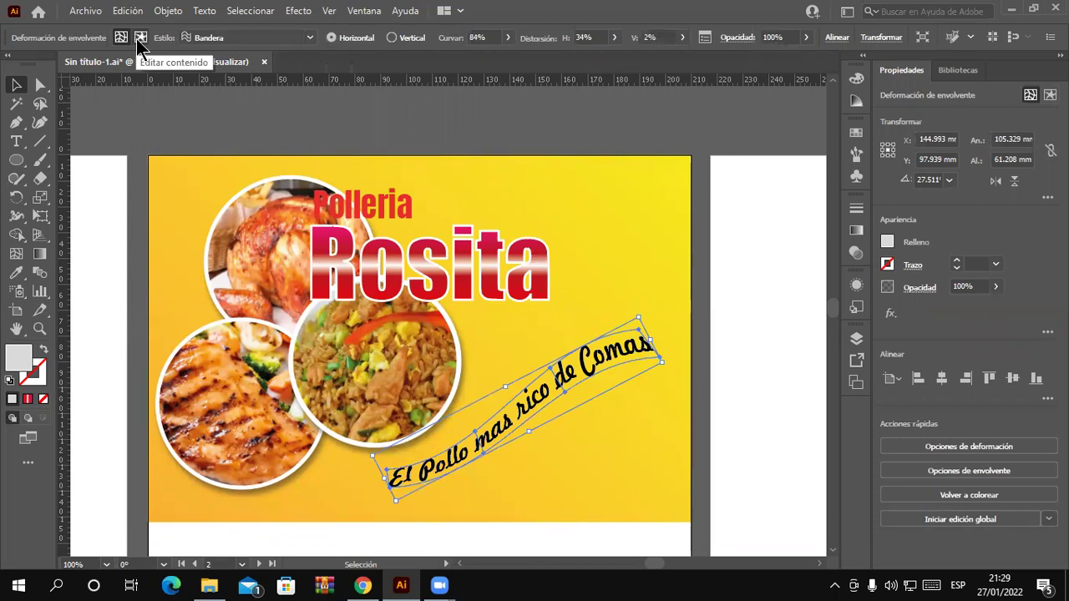
pyautogui.click(141, 45)
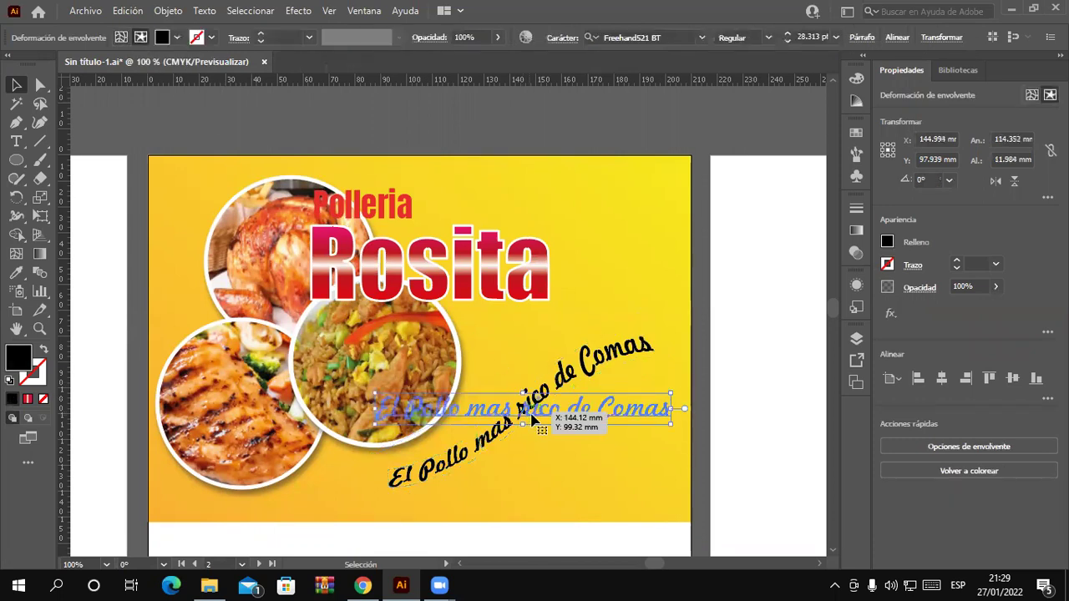
pyautogui.doubleClick(549, 416)
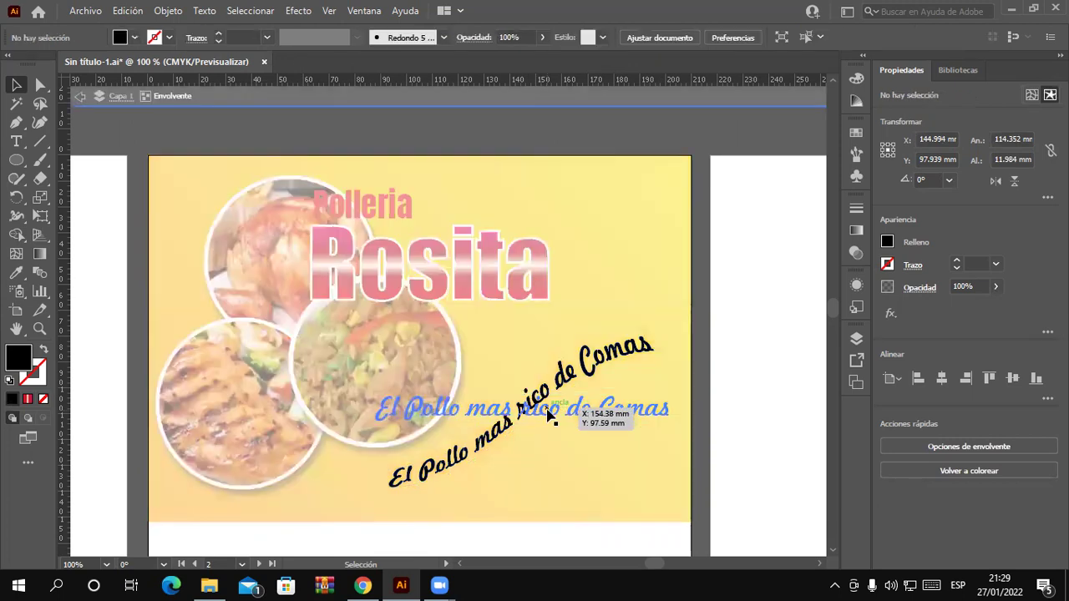
pyautogui.doubleClick(550, 409)
pyautogui.hotkey('ctrl', 'a')
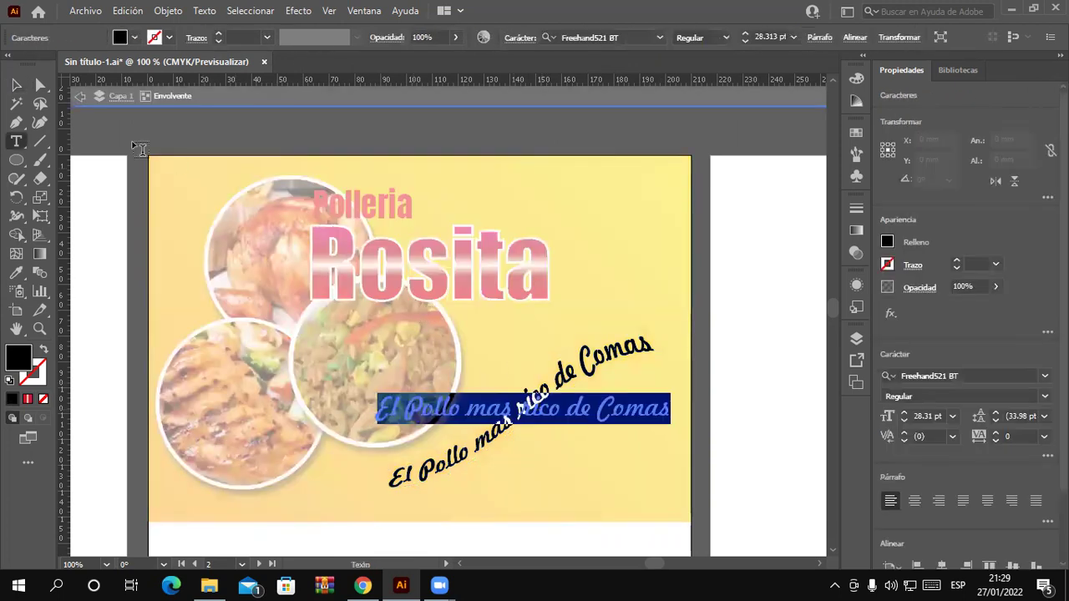
pyautogui.click(81, 96)
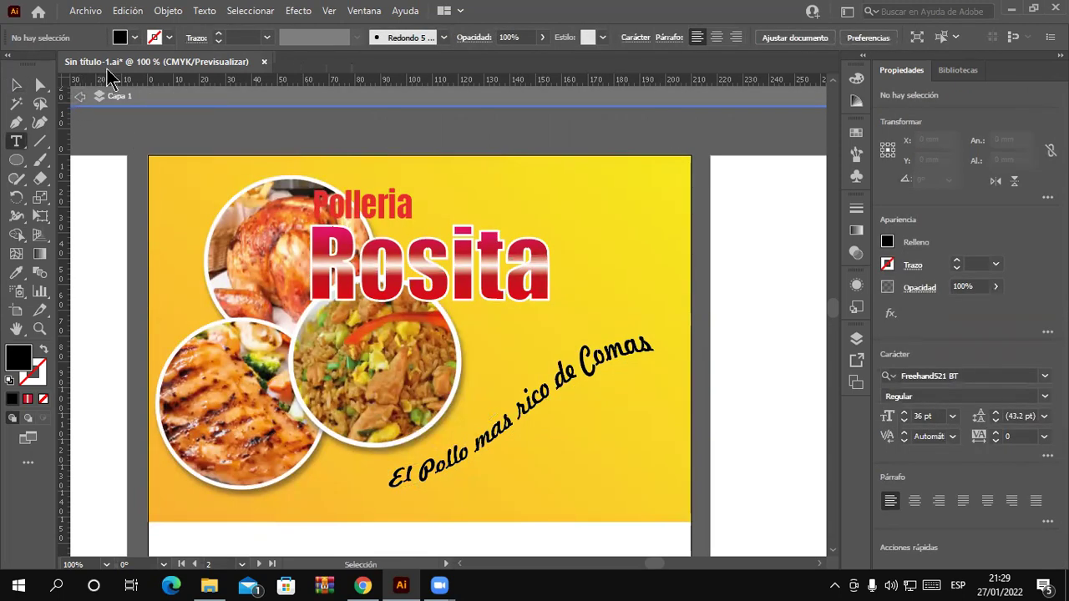
pyautogui.click(17, 88)
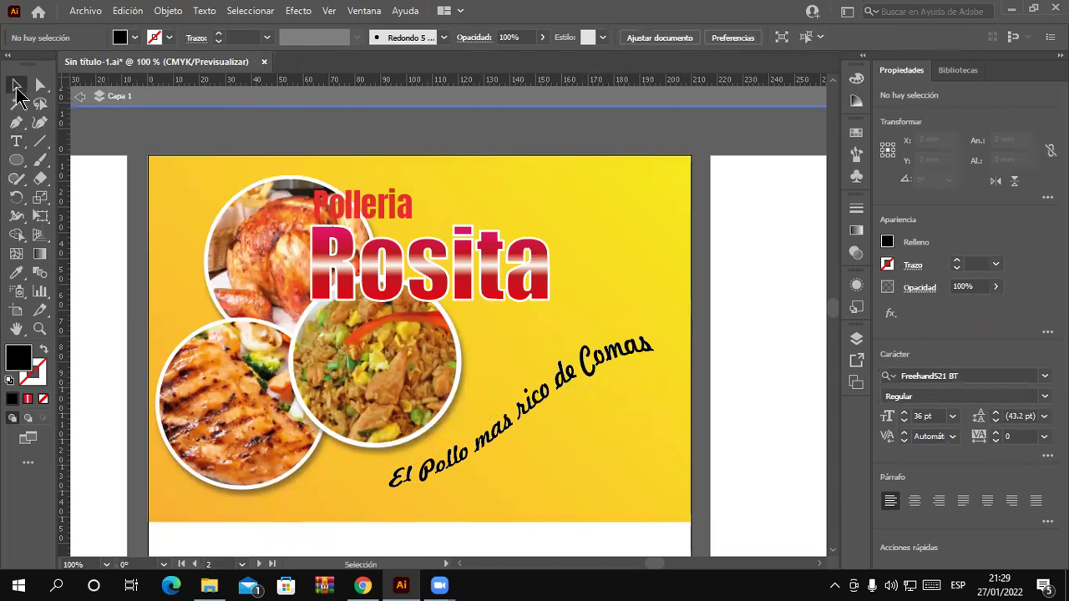
pyautogui.click(79, 97)
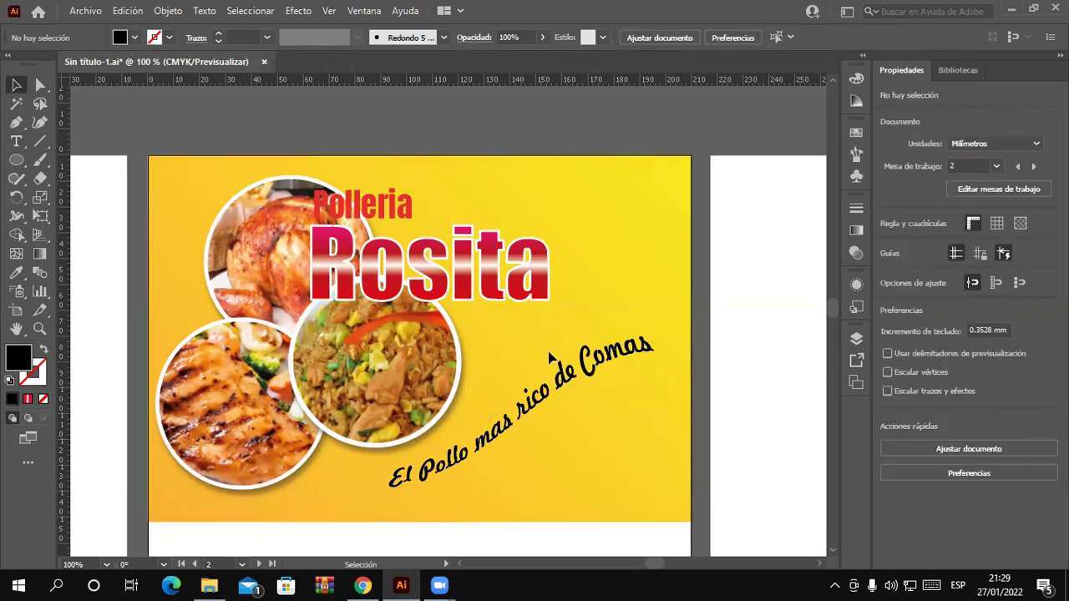
pyautogui.click(553, 398)
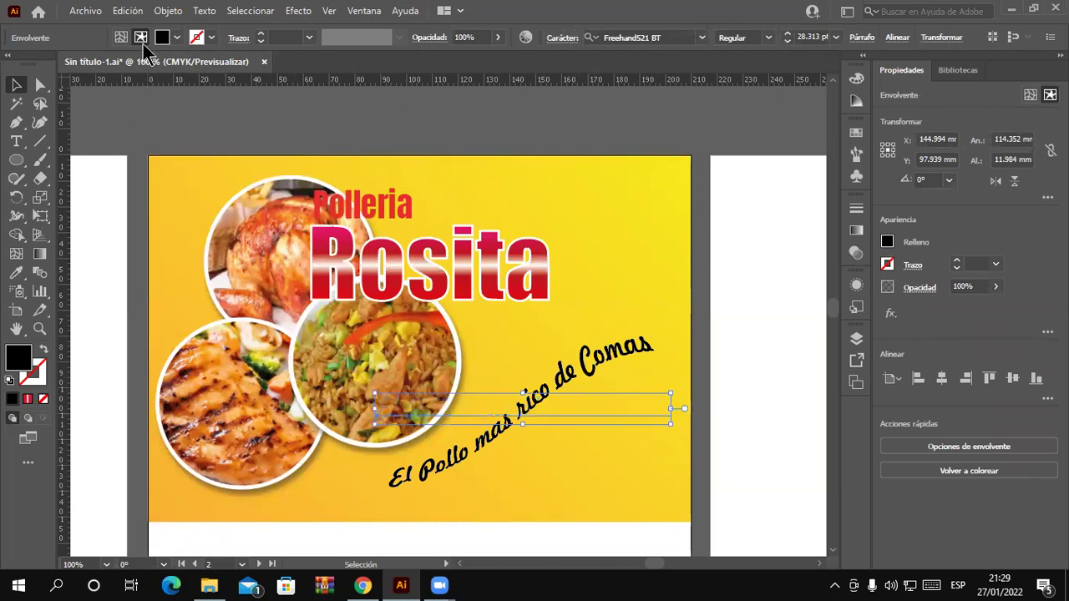
# - Try the Onda and Arco inferior warp styles, undoing both to keep Bandera
pyautogui.click(121, 38)
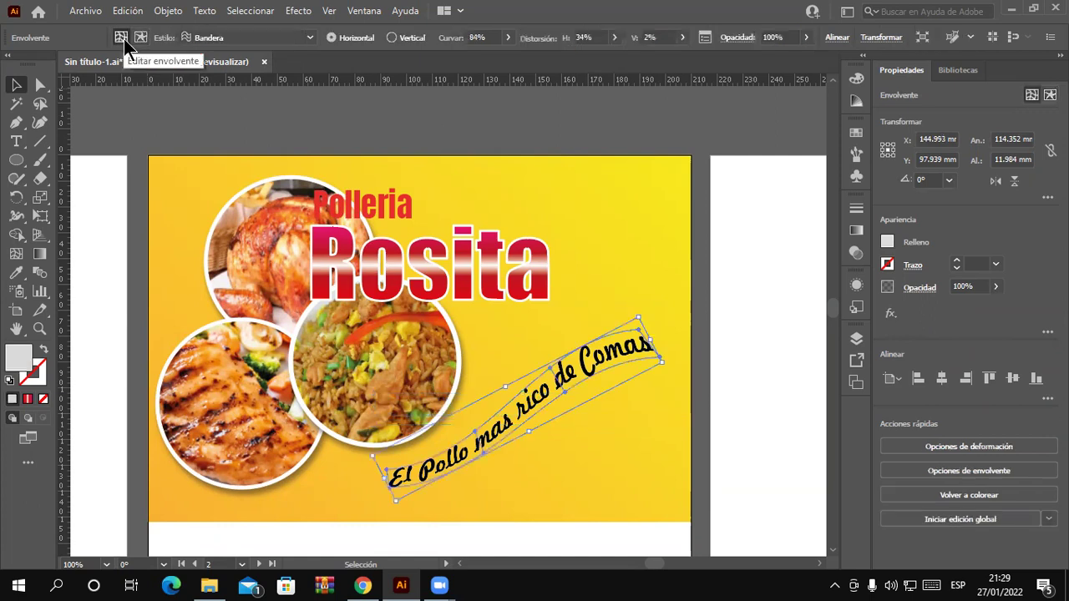
pyautogui.click(309, 37)
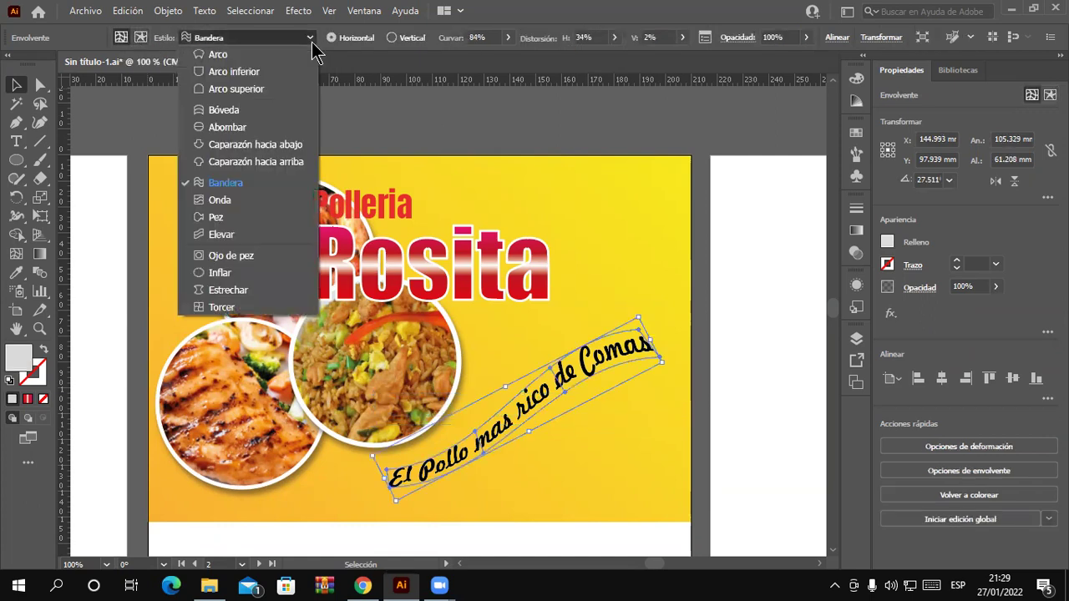
pyautogui.click(274, 207)
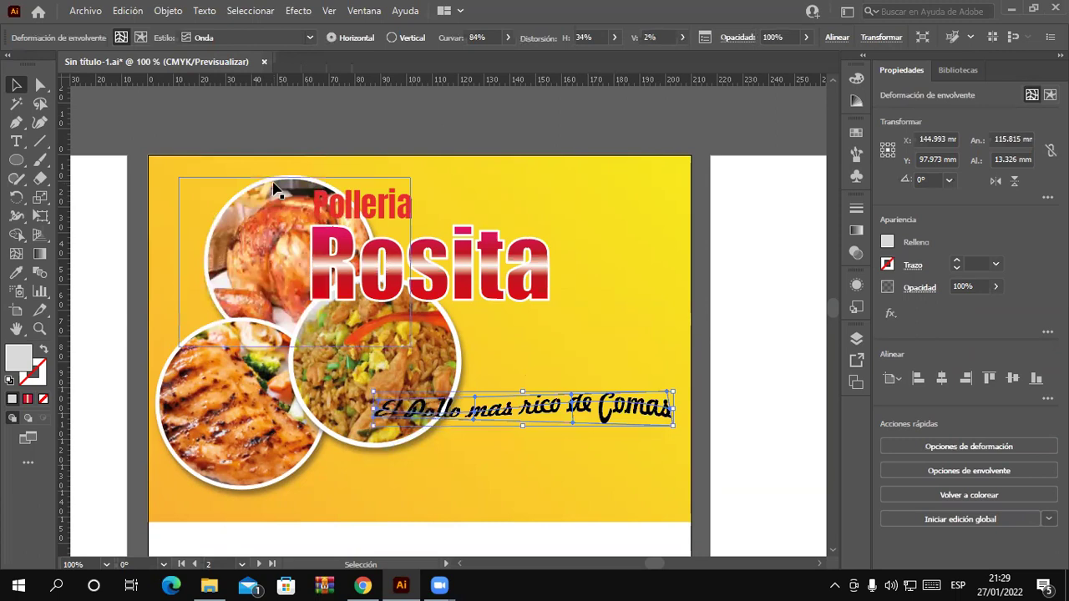
pyautogui.hotkey('ctrl', 'z')
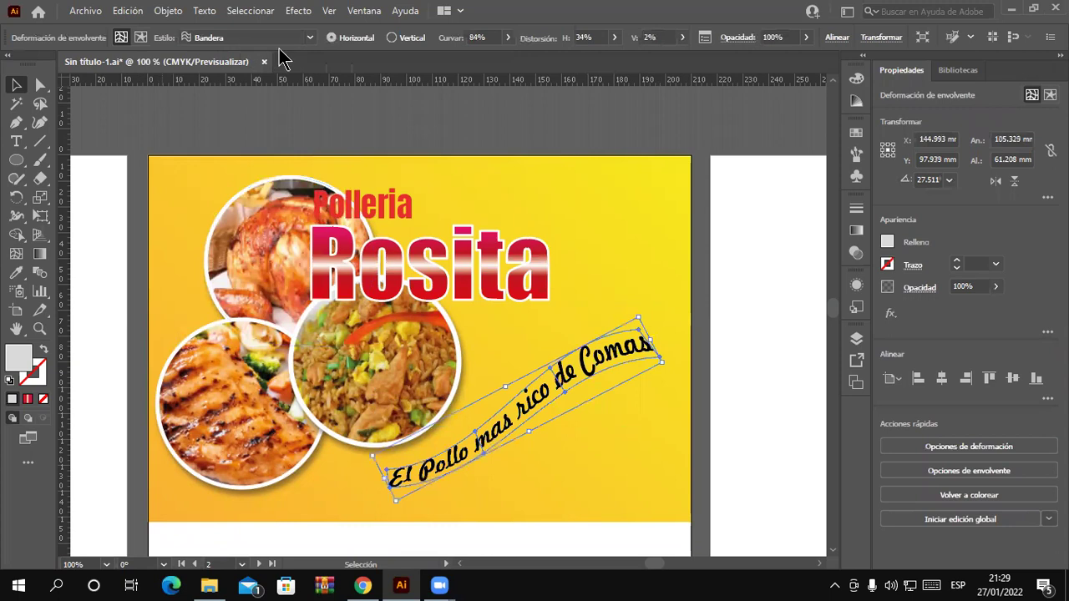
pyautogui.click(310, 39)
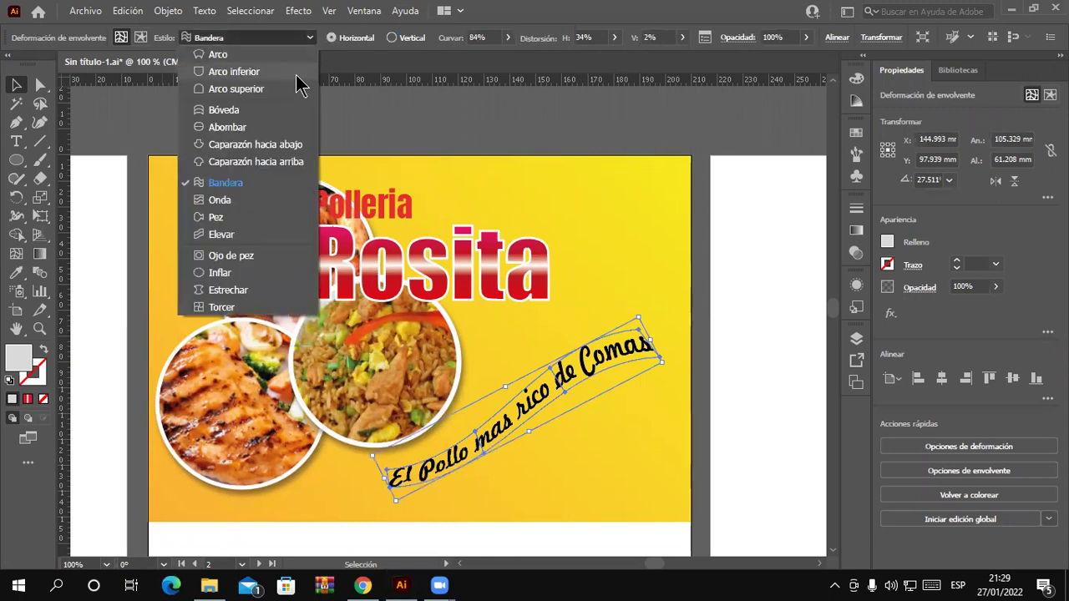
pyautogui.click(298, 74)
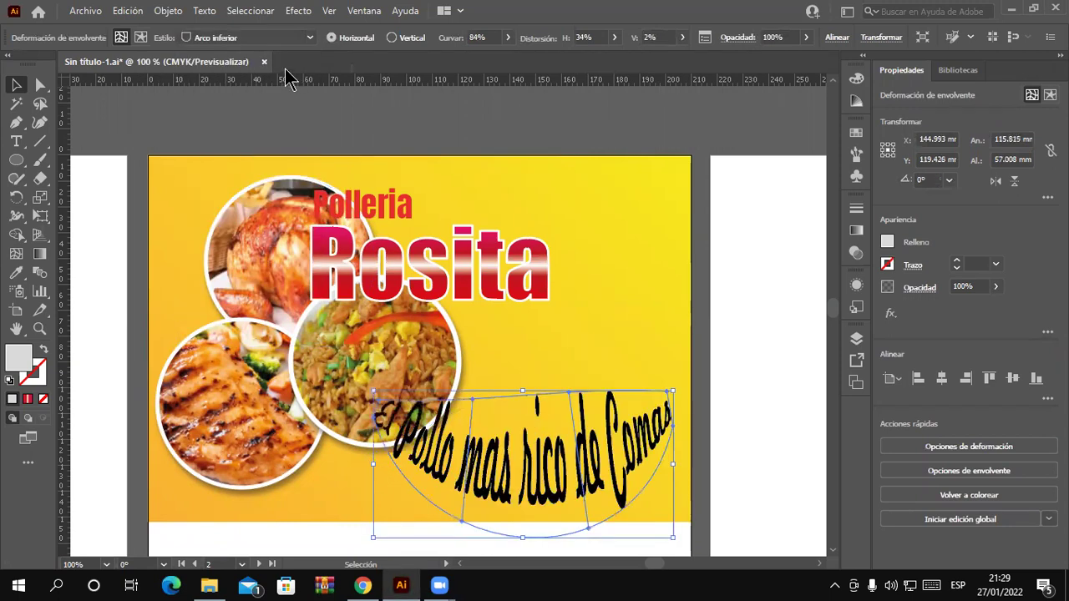
pyautogui.hotkey('ctrl', 'z')
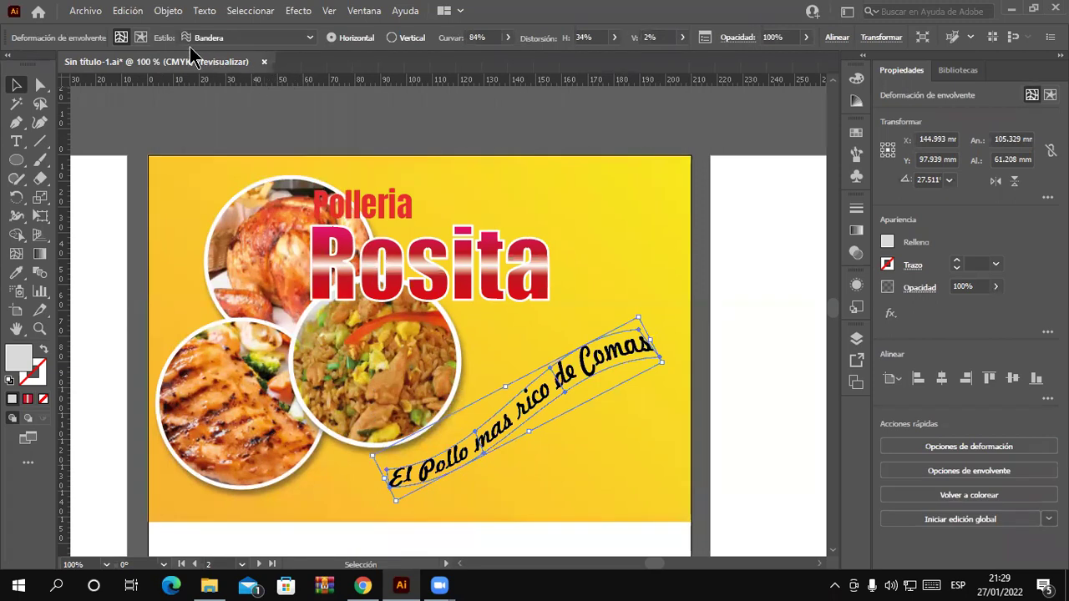
# - Move the slogan text inside its envelope to a new spot, then return to envelope editing
pyautogui.click(141, 37)
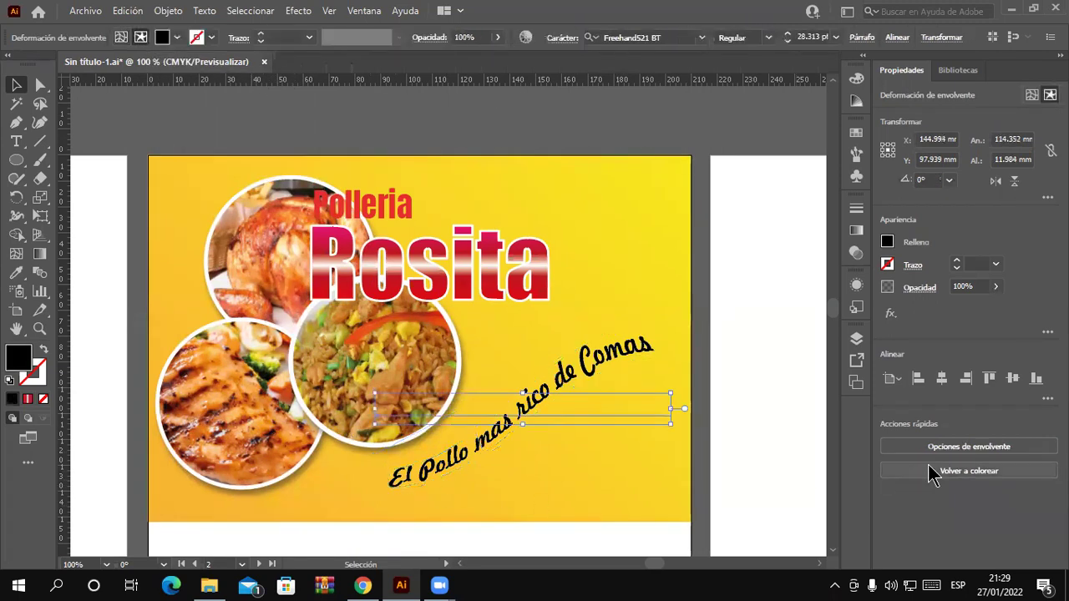
pyautogui.moveTo(593, 411); pyautogui.dragTo(608, 401)
pyautogui.moveTo(539, 383)
pyautogui.mouseDown()
pyautogui.moveTo(528, 376)
pyautogui.moveTo(582, 399)
pyautogui.mouseUp()
pyautogui.click(121, 37)
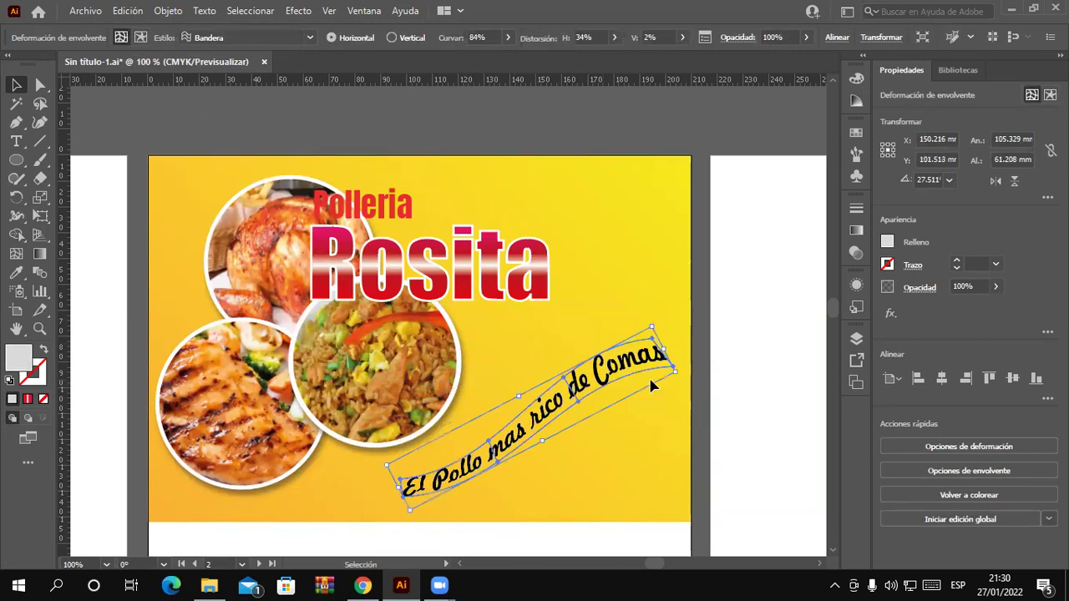
# - Open the Appearance panel, move the slogan up-left, and inspect its envelope and contents entries
pyautogui.click(856, 284)
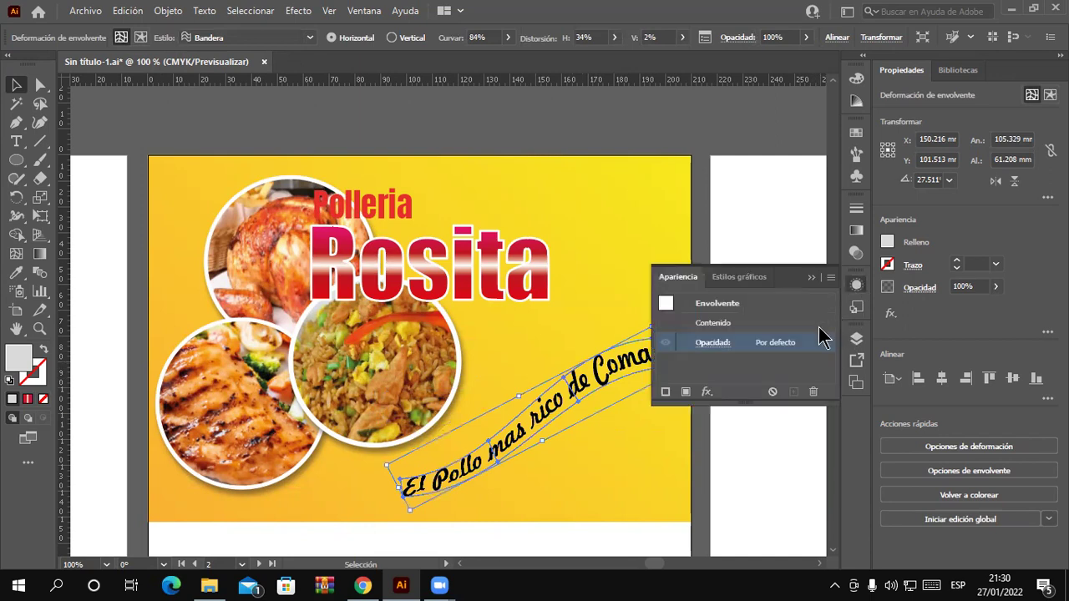
pyautogui.moveTo(568, 407); pyautogui.dragTo(556, 381)
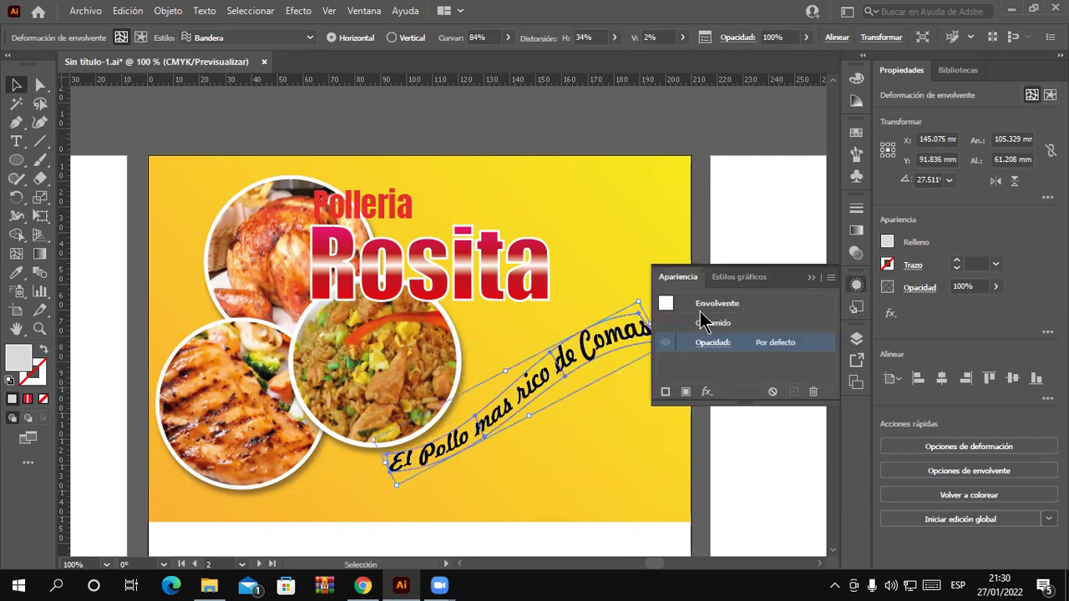
pyautogui.click(731, 307)
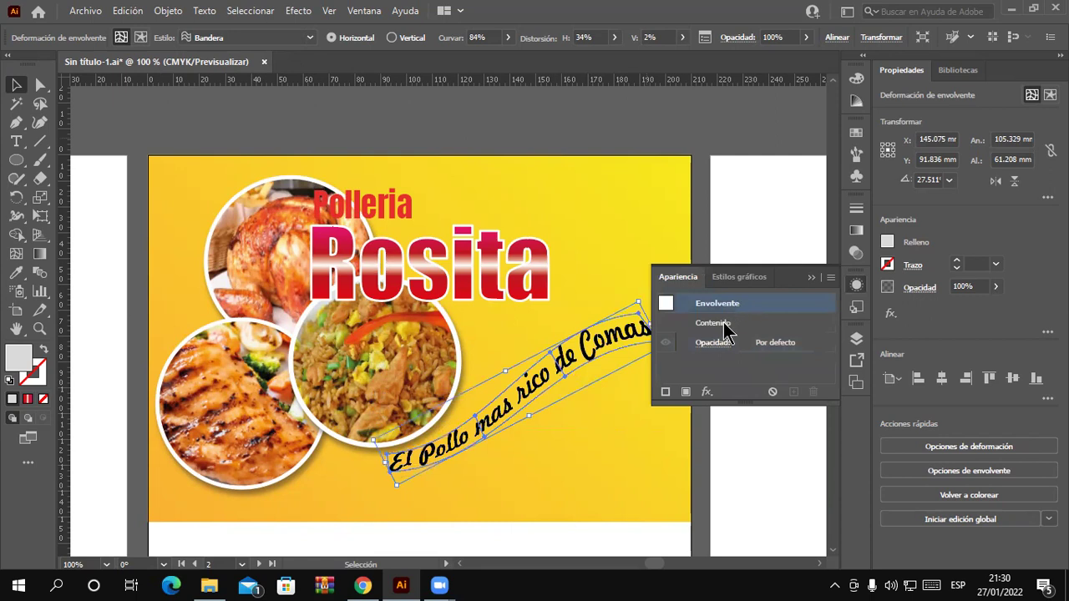
pyautogui.click(720, 324)
pyautogui.click(709, 305)
pyautogui.click(724, 323)
pyautogui.click(710, 304)
pyautogui.click(723, 326)
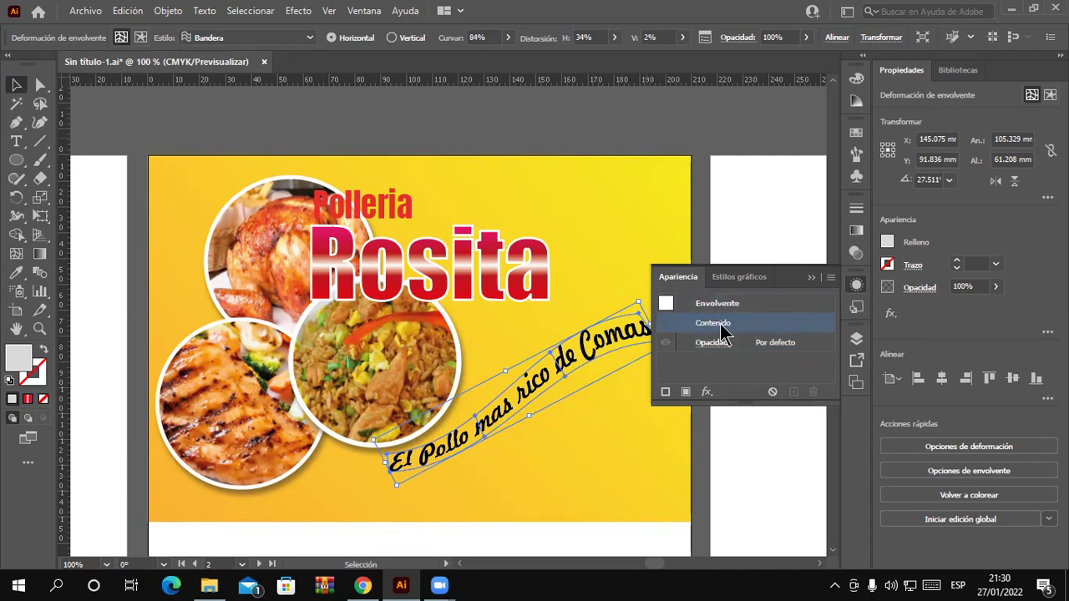
# - Inspect the slogan's transparency (Opacity) options in Appearance, then deselect it
pyautogui.click(762, 344)
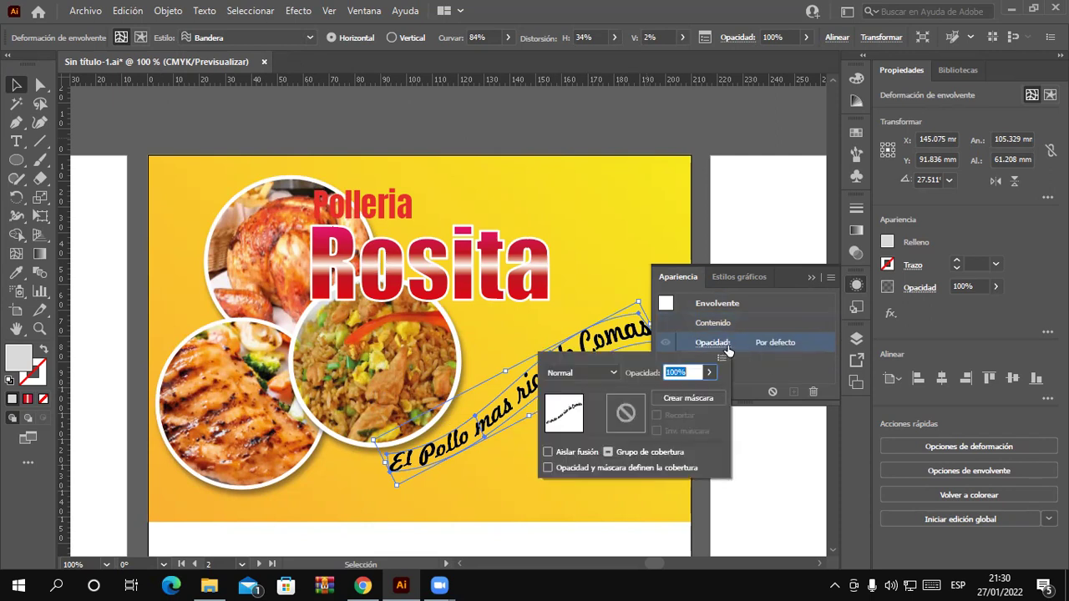
pyautogui.click(785, 349)
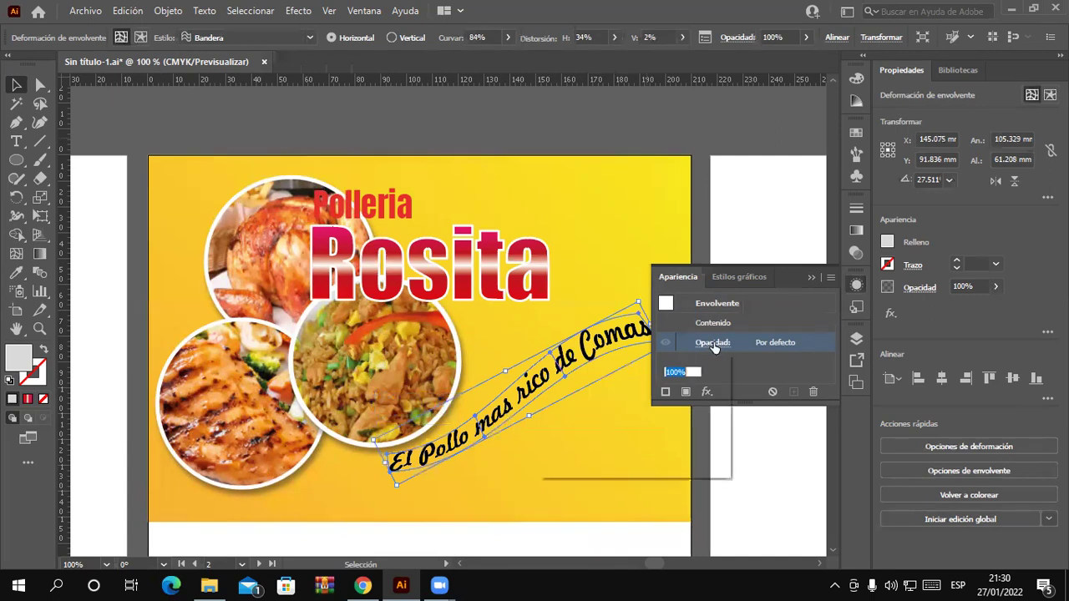
pyautogui.click(712, 344)
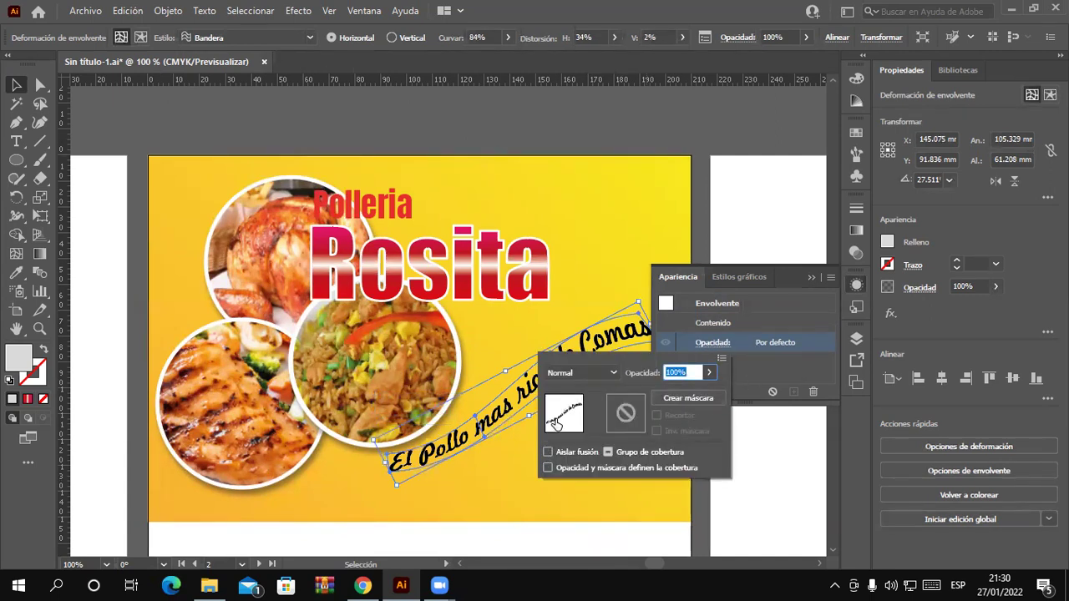
pyautogui.click(815, 396)
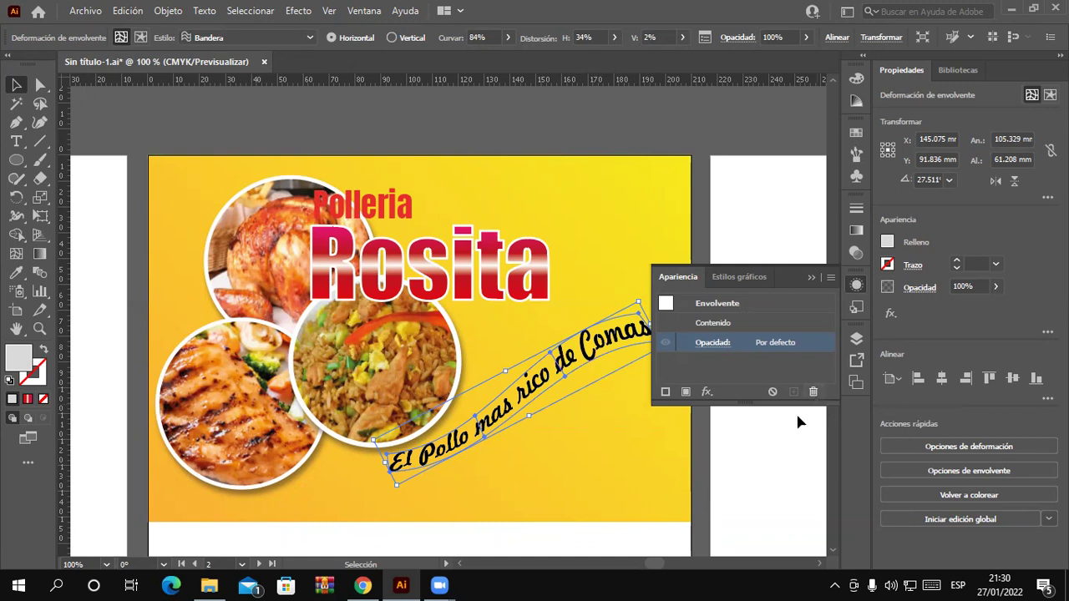
pyautogui.click(716, 304)
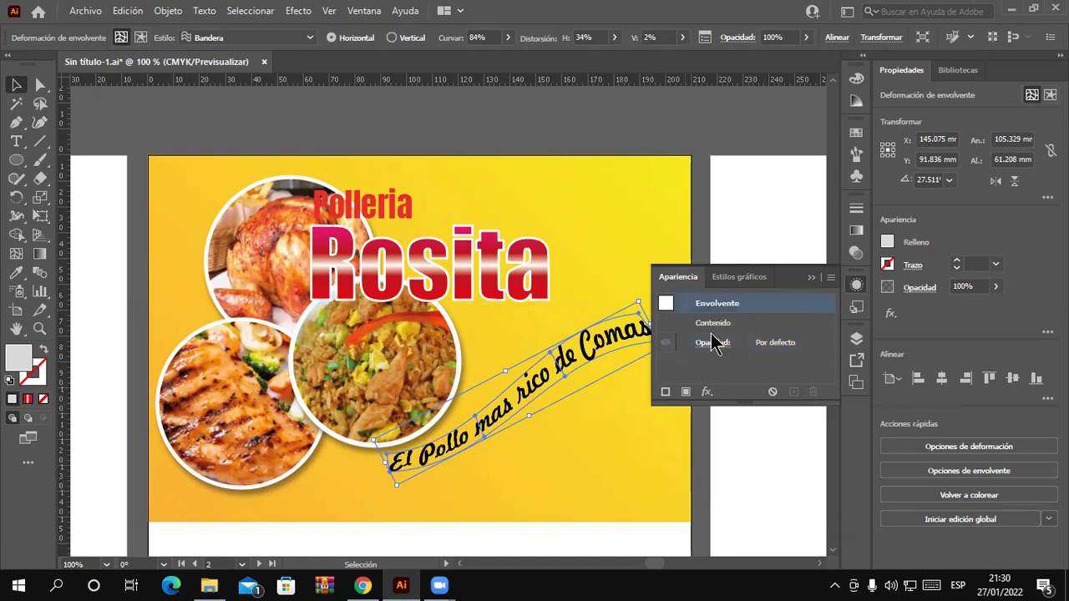
pyautogui.click(609, 442)
# - Reposition the slogan slightly and switch to the Aspectos esenciales workspace
pyautogui.click(807, 277)
pyautogui.moveTo(600, 350); pyautogui.dragTo(612, 376)
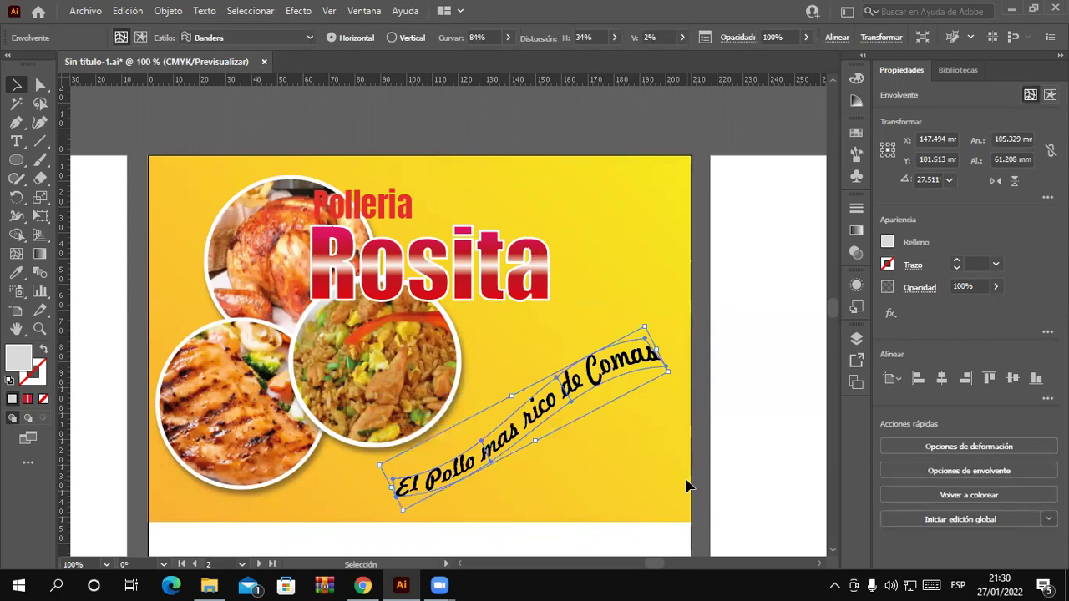
pyautogui.moveTo(615, 376); pyautogui.dragTo(607, 373)
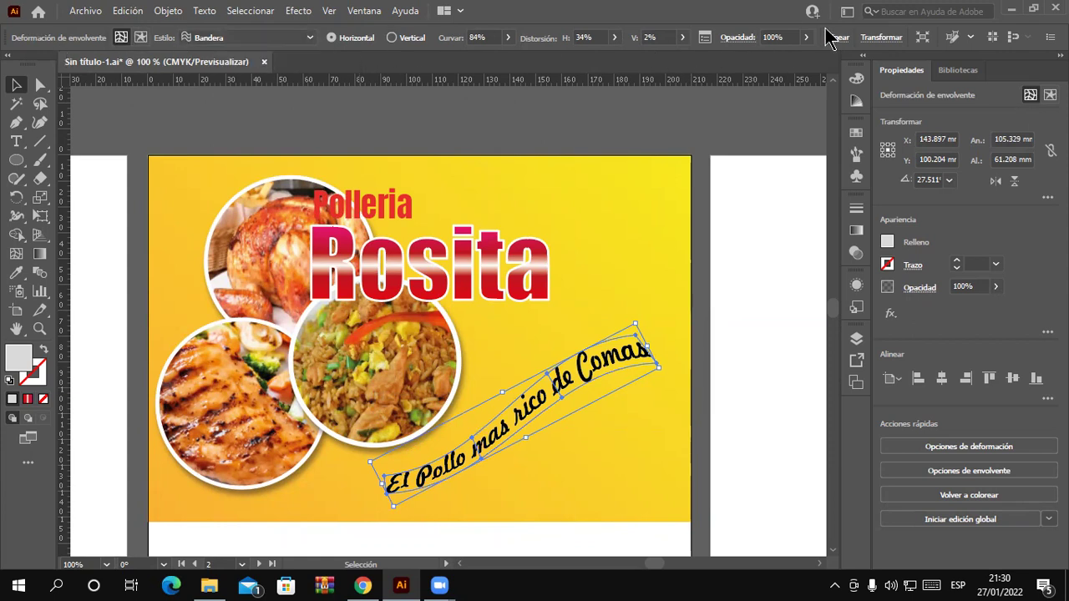
pyautogui.click(846, 11)
pyautogui.click(905, 32)
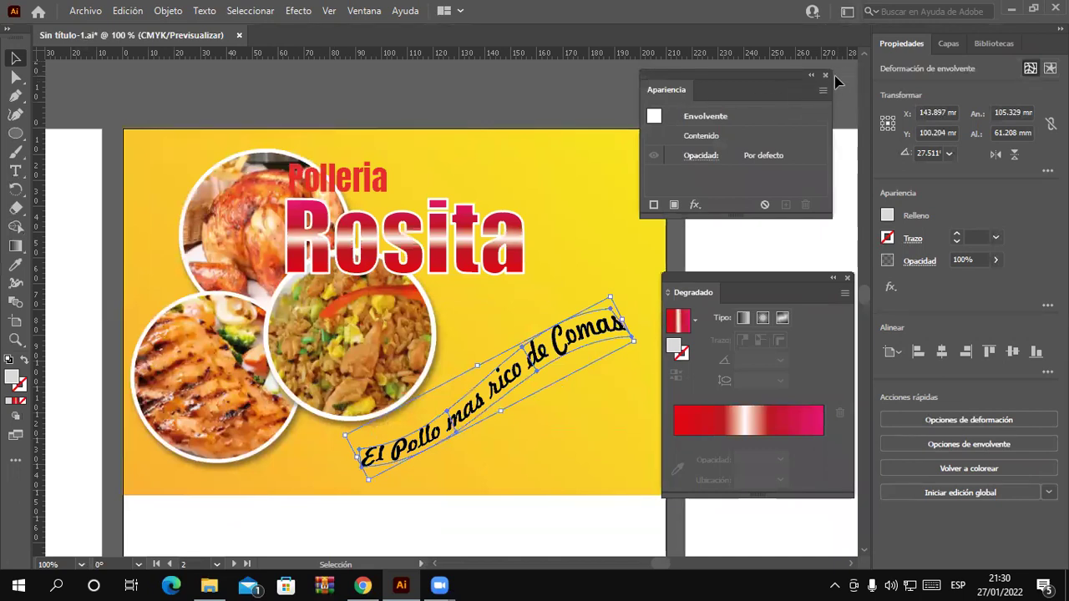
# - Close the floating Apariencia and Degradado panels and raise the slogan about 4 mm
pyautogui.click(826, 76)
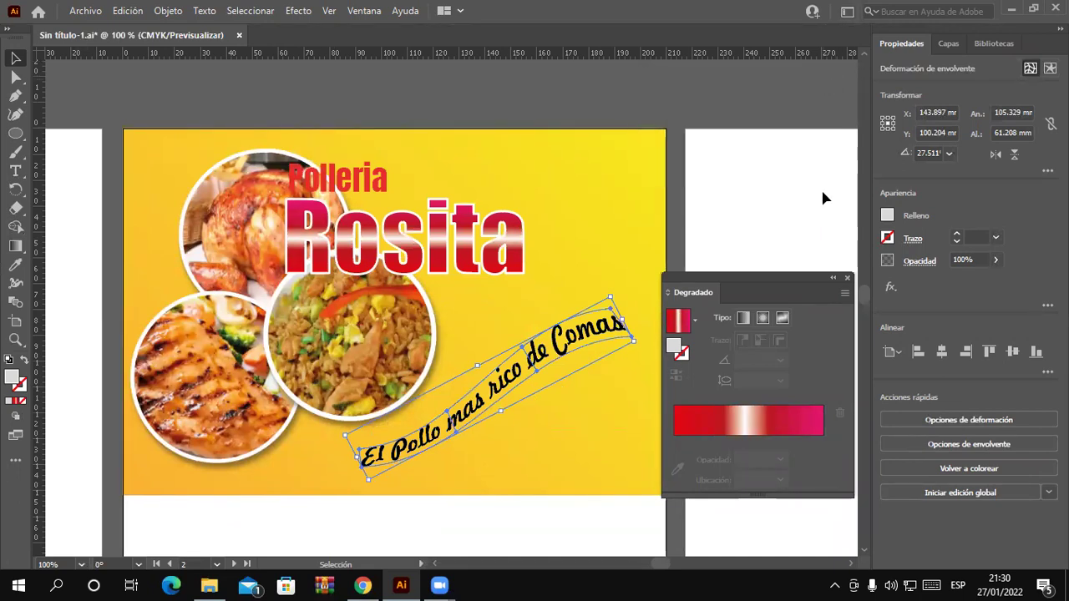
pyautogui.click(847, 277)
pyautogui.moveTo(587, 353); pyautogui.dragTo(587, 340)
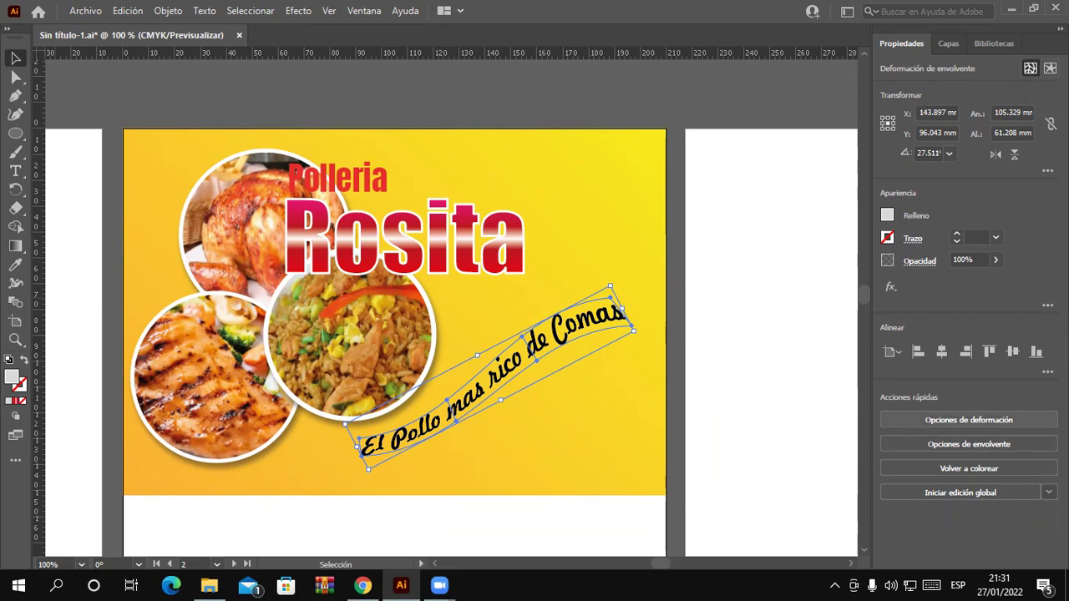
# - Open Opciones de deformación and cancel, then open and close the workspace list unchanged
pyautogui.click(1028, 421)
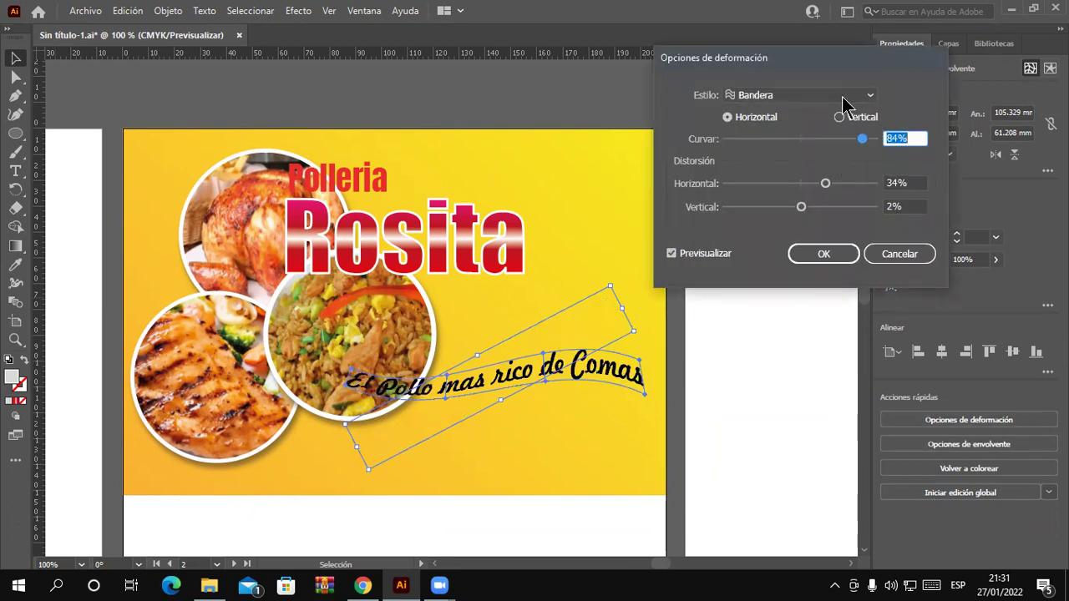
pyautogui.click(899, 256)
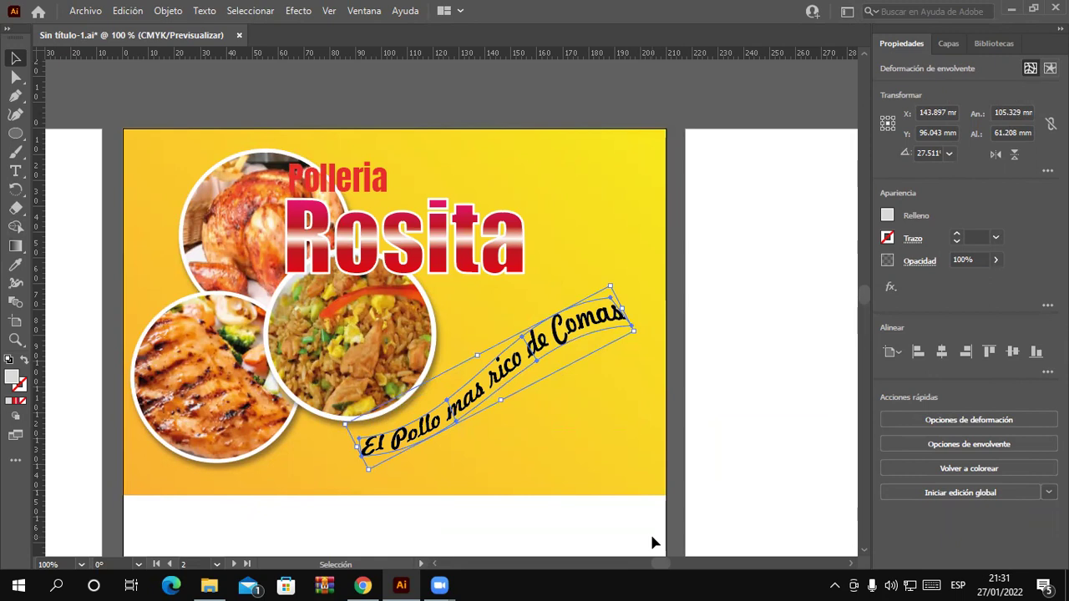
pyautogui.click(847, 11)
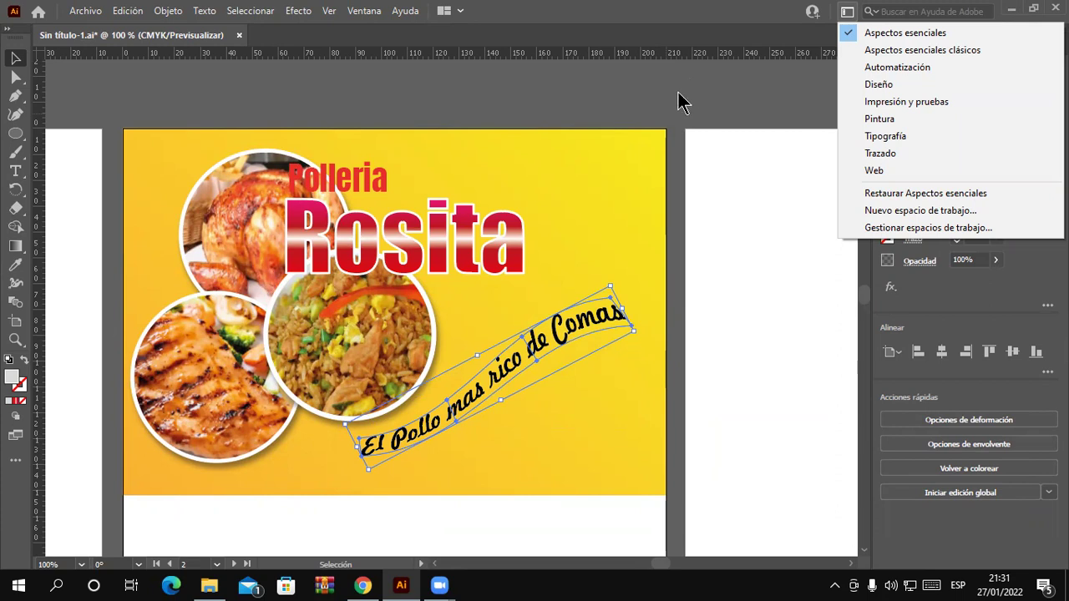
pyautogui.click(728, 12)
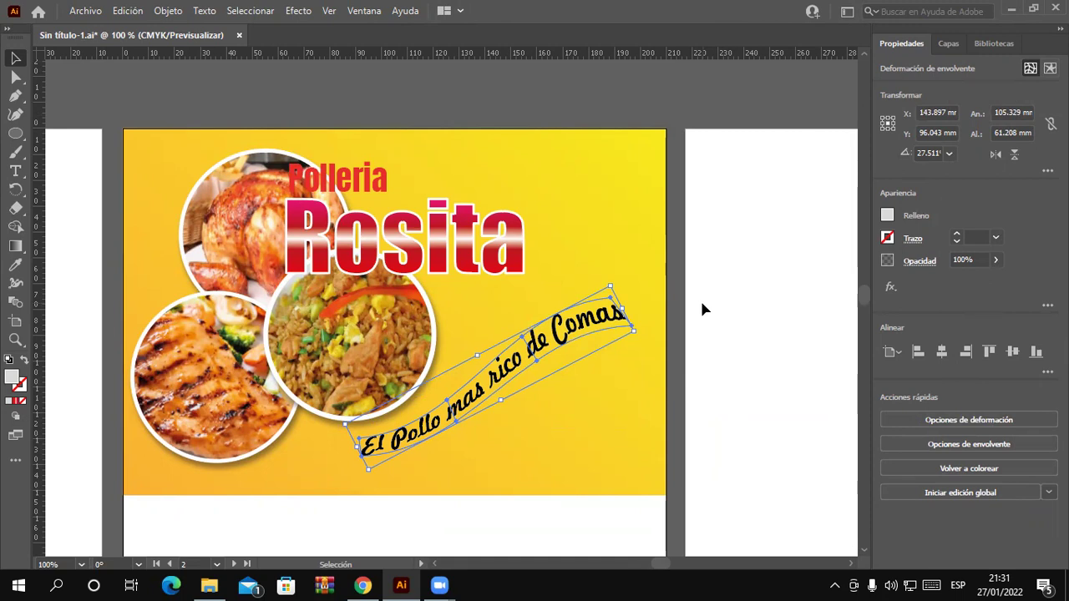
# - Nudge the slogan slightly down and right, deselect, and pan down to the lower page
pyautogui.moveTo(579, 328); pyautogui.dragTo(585, 344)
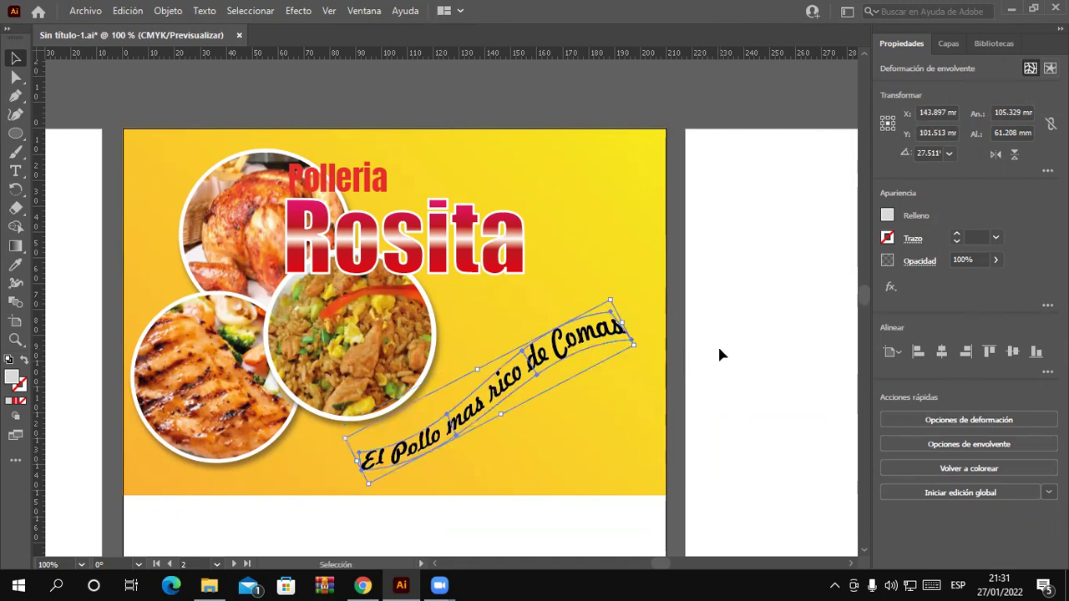
pyautogui.scroll(-2, 717, 344)
pyautogui.scroll(-2, 717, 343)
pyautogui.click(534, 451)
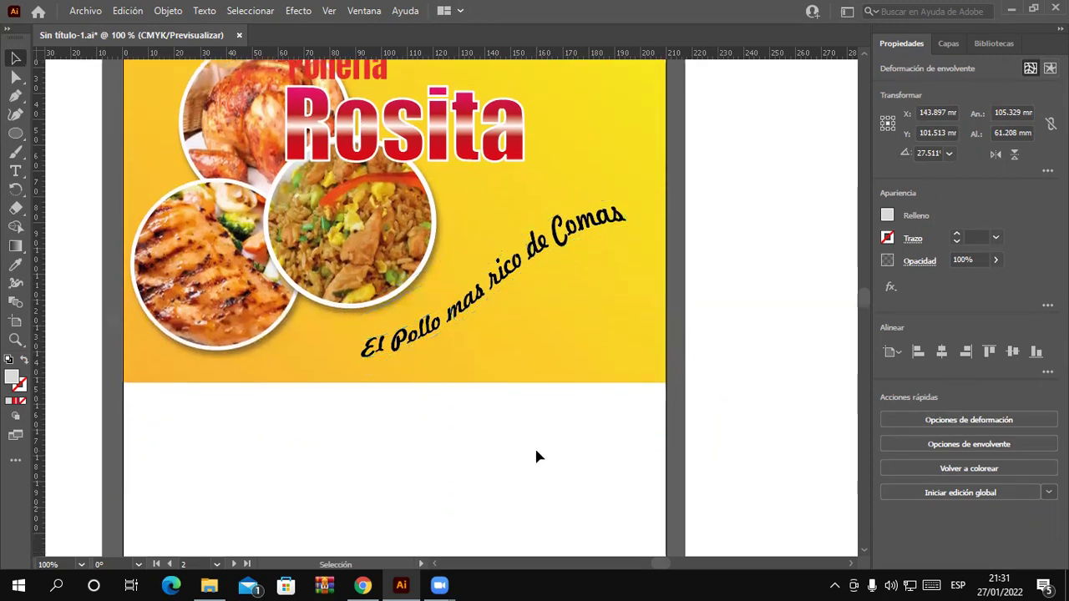
pyautogui.moveTo(242, 489); pyautogui.dragTo(280, 514)
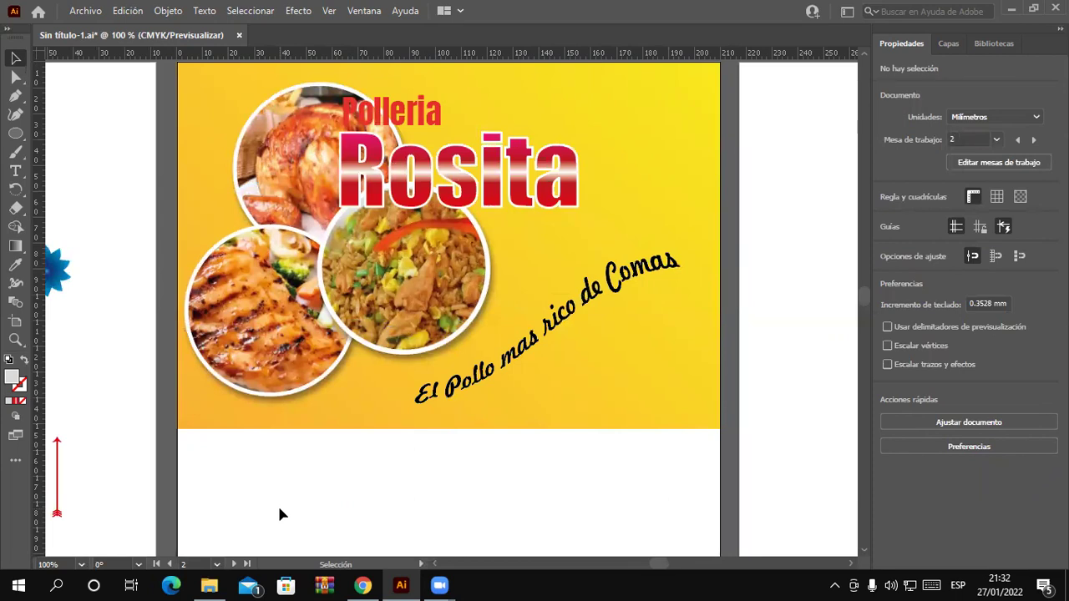
pyautogui.scroll(-5, 301, 501)
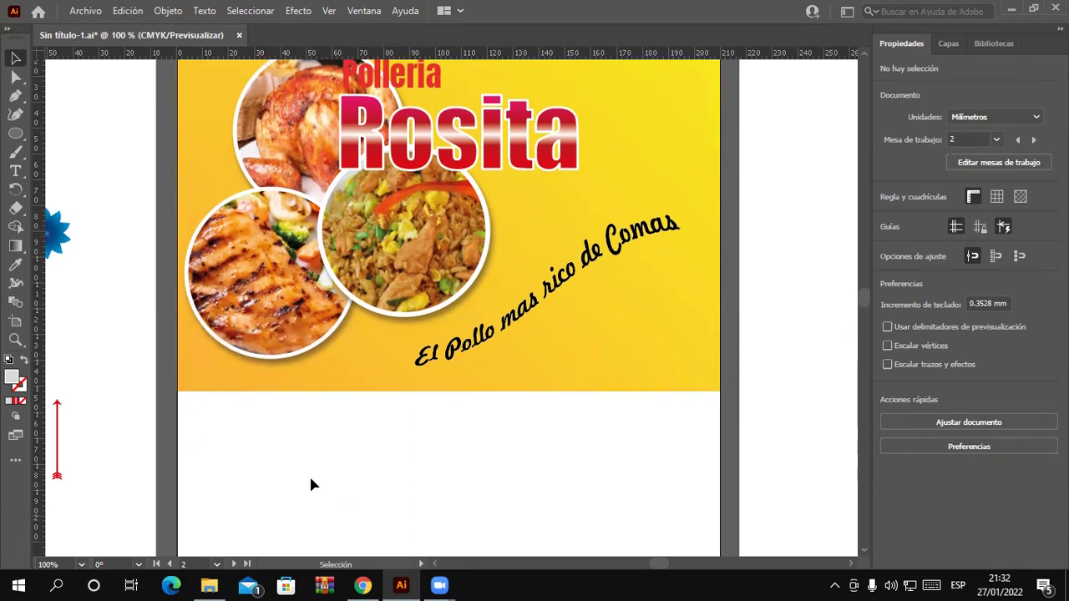
# - Delete the leftover ADOBE PHOTOSHOP text from the artboard
pyautogui.click(374, 489)
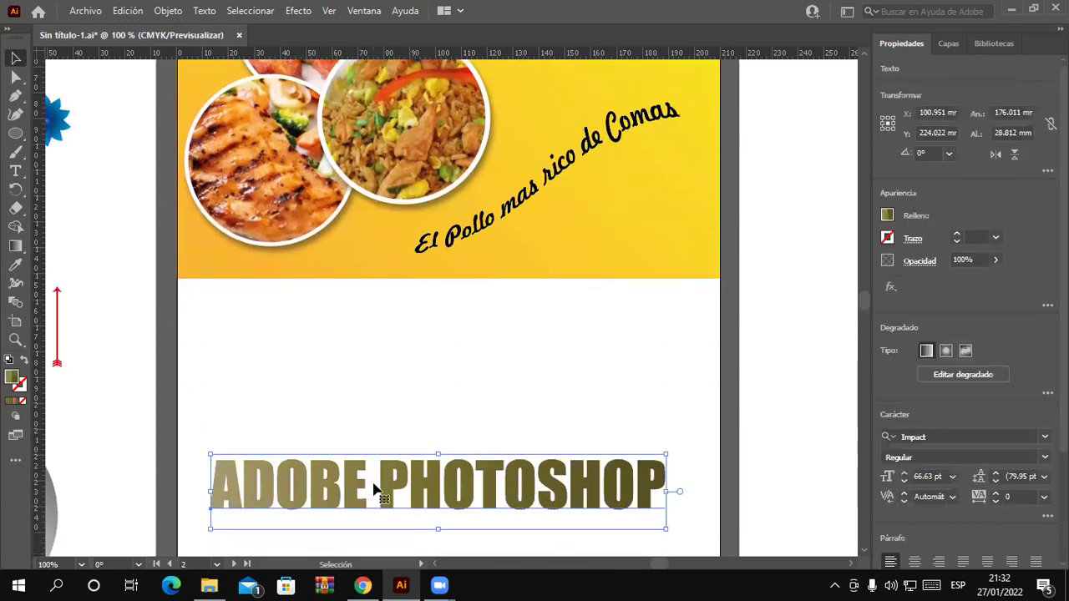
pyautogui.press('Delete')
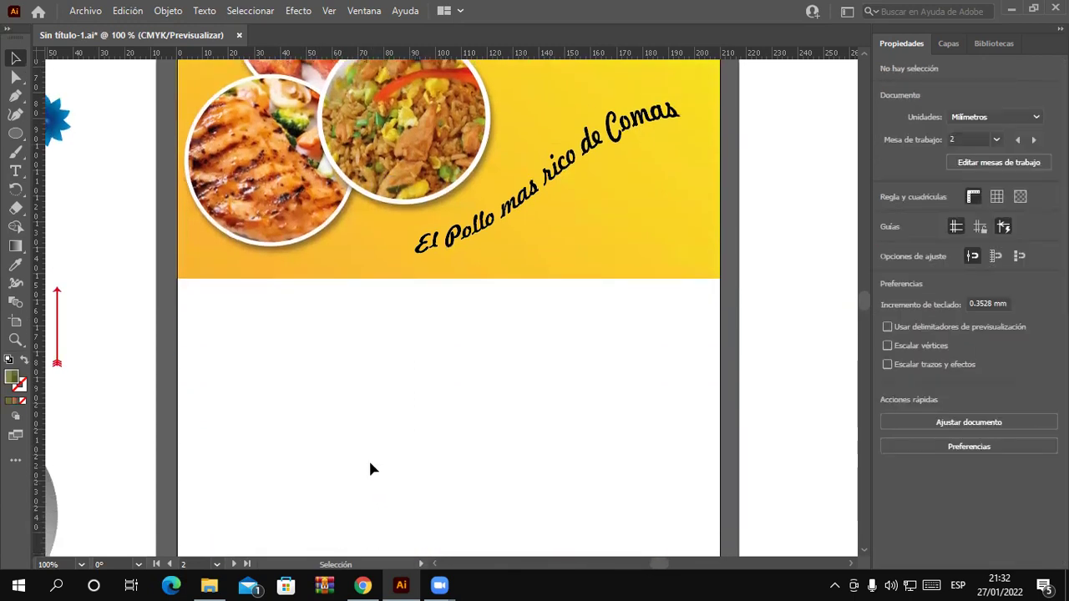
pyautogui.scroll(-1, 362, 414)
pyautogui.scroll(2, 360, 401)
pyautogui.scroll(2, 362, 393)
pyautogui.scroll(-2, 364, 388)
pyautogui.scroll(-2, 365, 397)
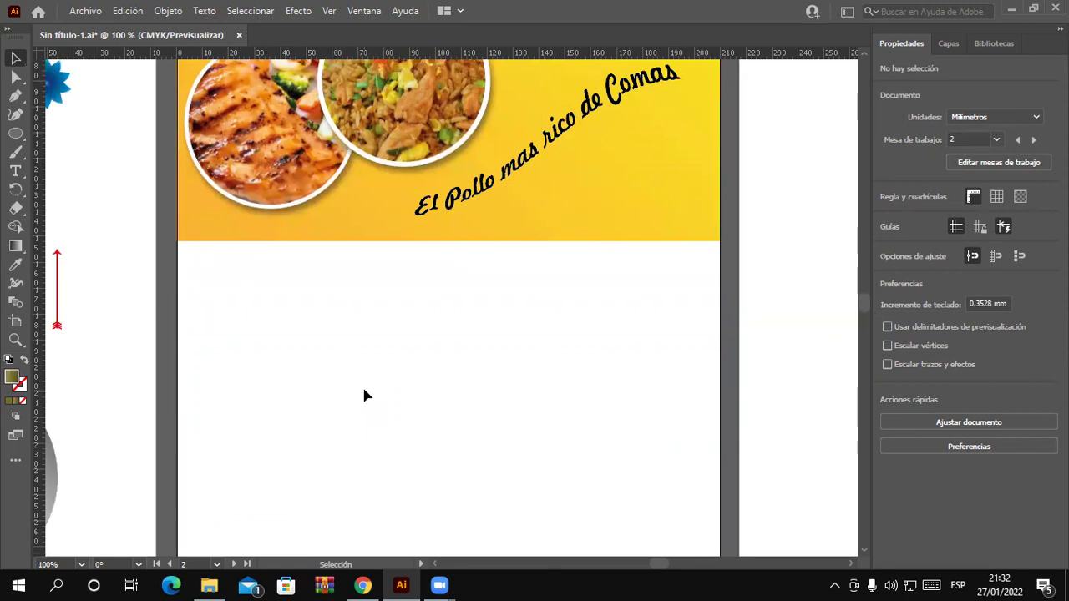
pyautogui.scroll(3, 364, 395)
pyautogui.scroll(1, 364, 393)
pyautogui.scroll(3, 364, 391)
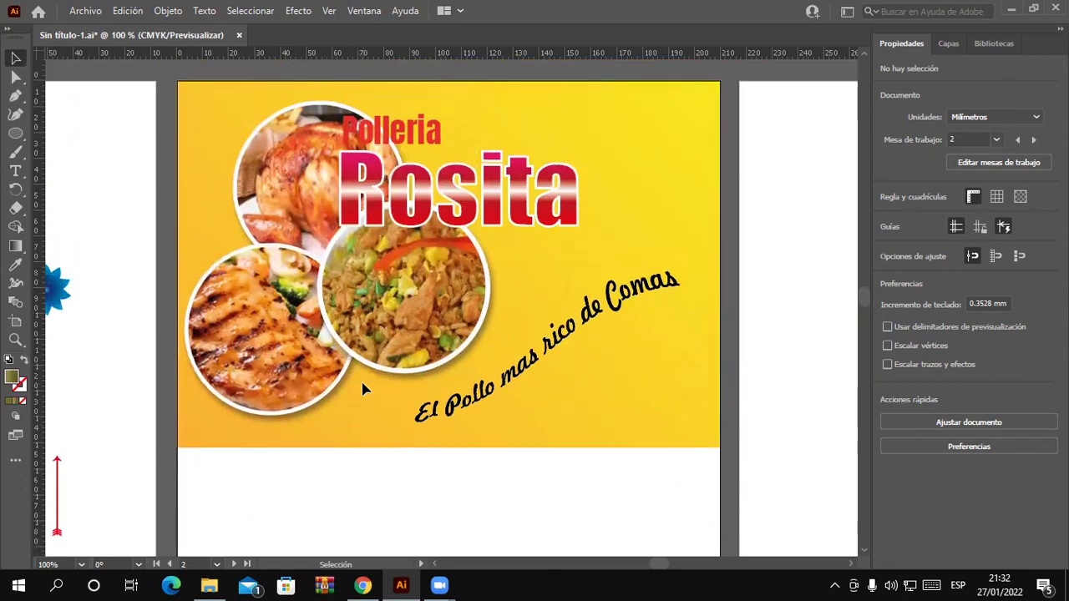
pyautogui.scroll(-1, 545, 261)
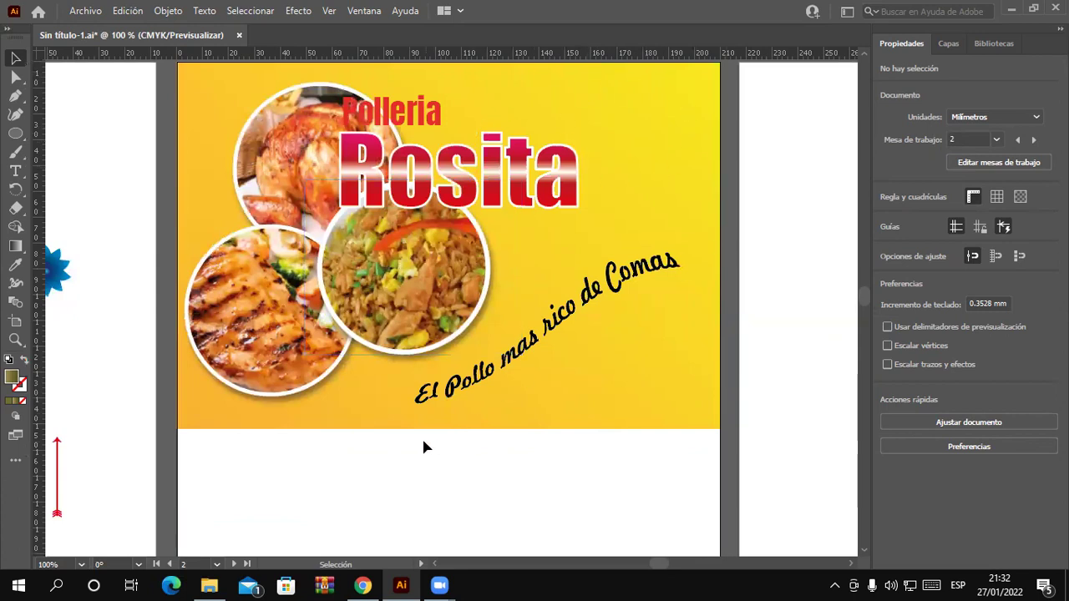
pyautogui.scroll(-2, 410, 430)
pyautogui.scroll(-5, 396, 426)
pyautogui.scroll(-2, 391, 424)
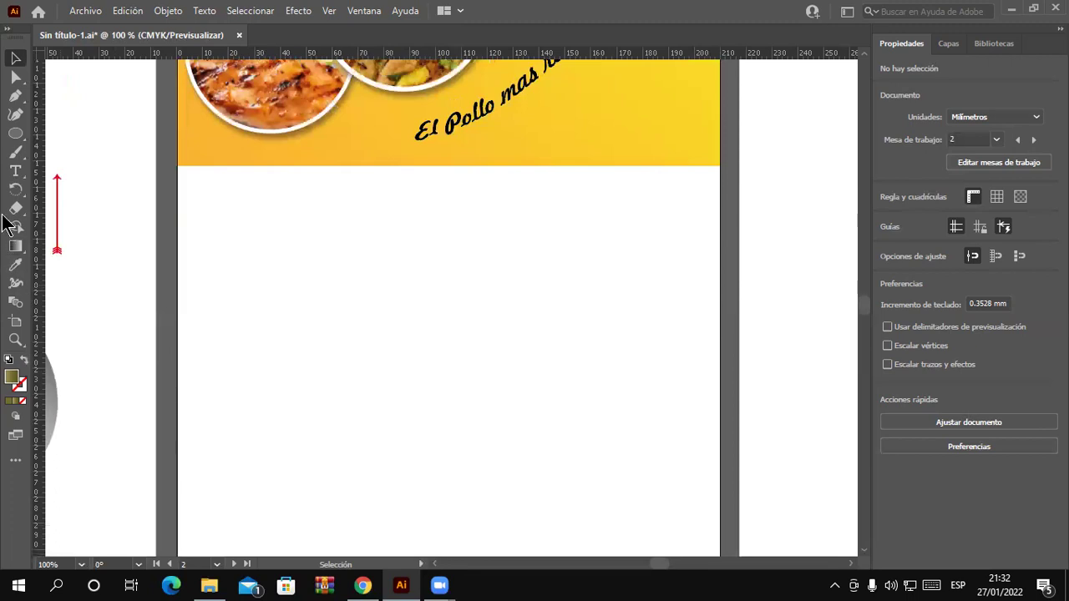
pyautogui.click(16, 135)
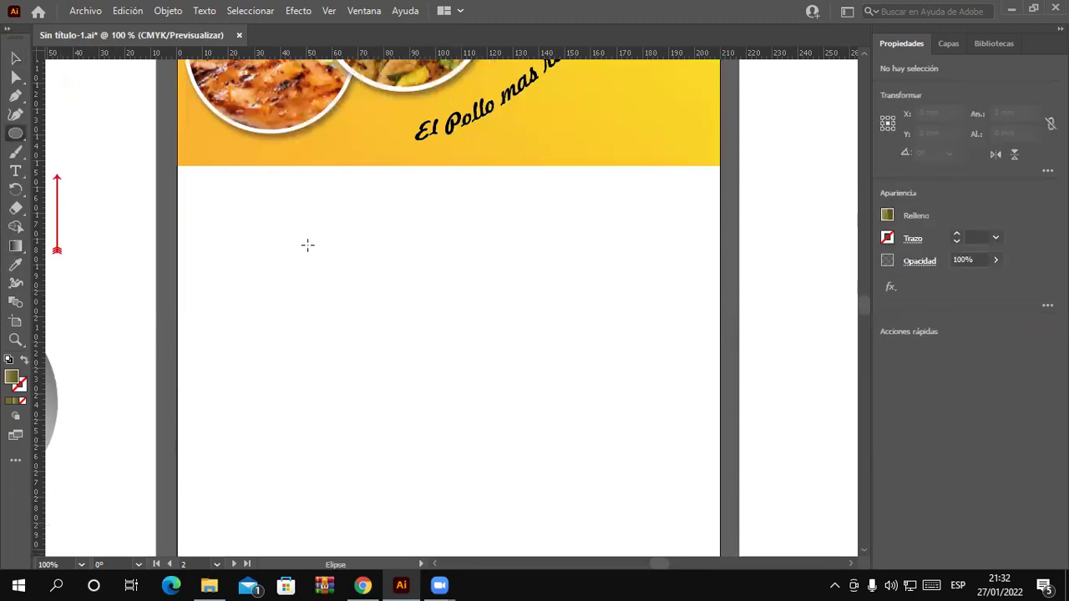
# - Draw a 50 × 50 mm circle on the blank lower artboard
pyautogui.click(307, 244)
pyautogui.write('50')
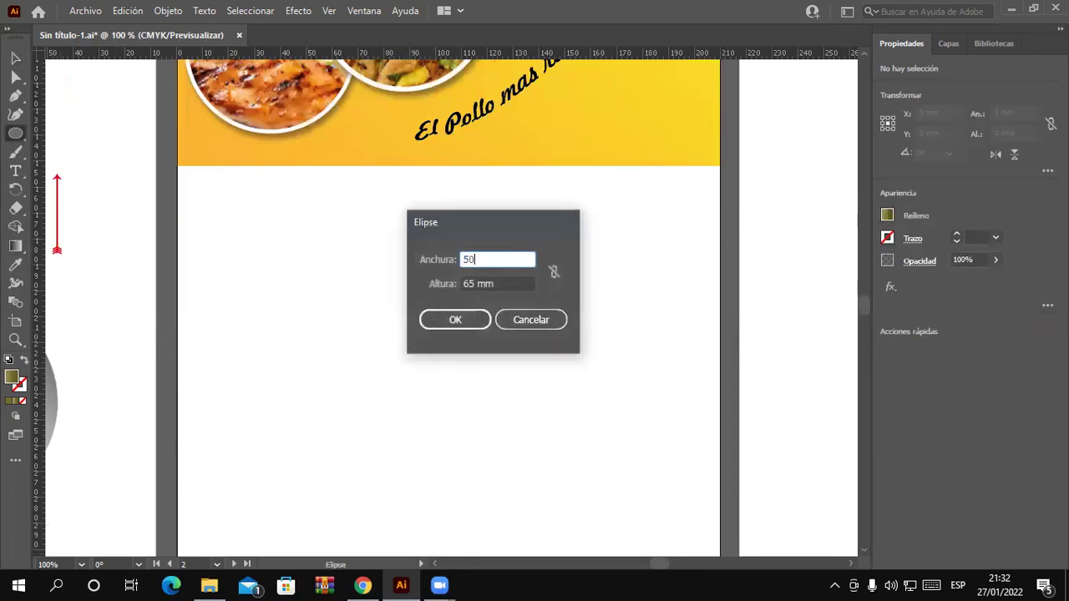
pyautogui.press('Tab')
pyautogui.write('50')
pyautogui.press('Return')
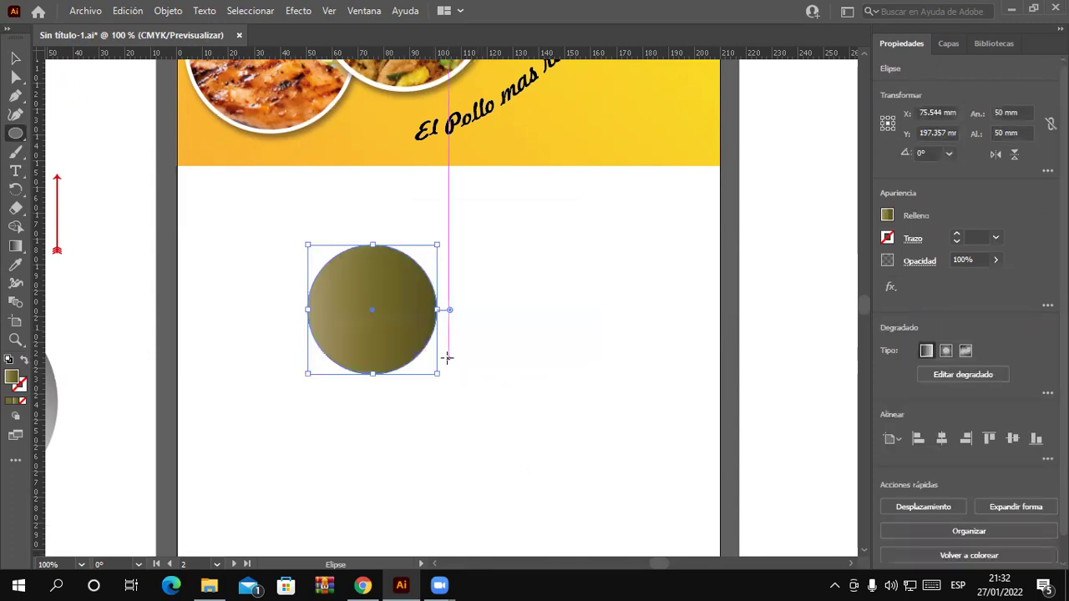
pyautogui.scroll(1, 442, 359)
pyautogui.scroll(1, 441, 350)
pyautogui.scroll(-1, 472, 308)
pyautogui.scroll(-1, 473, 308)
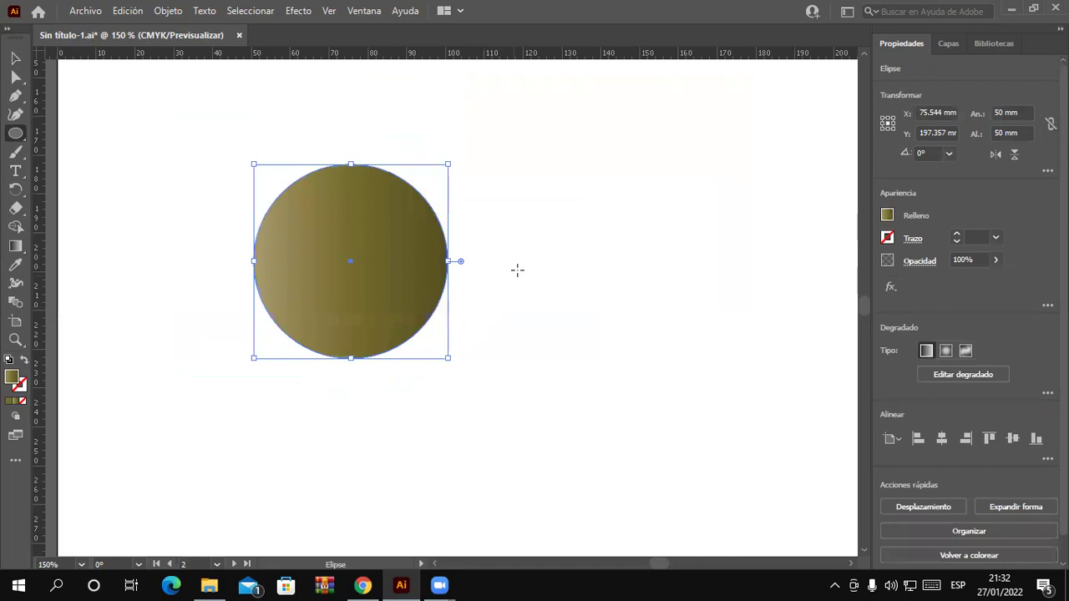
# - Draw a second, smaller 30 mm circle beside it
pyautogui.click(562, 239)
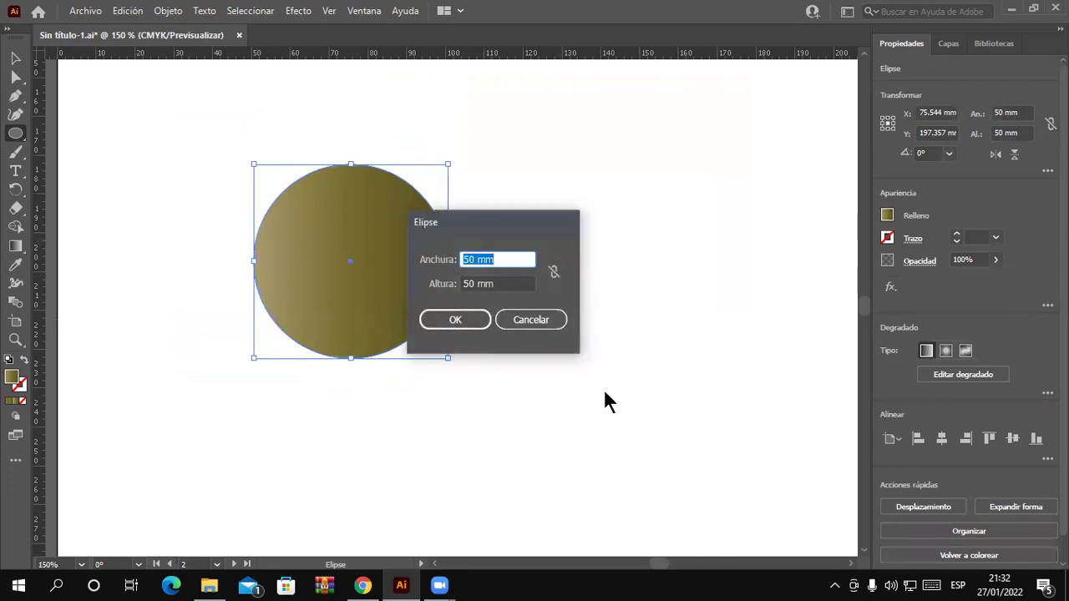
pyautogui.write('30')
pyautogui.press('Tab')
pyautogui.write('3')
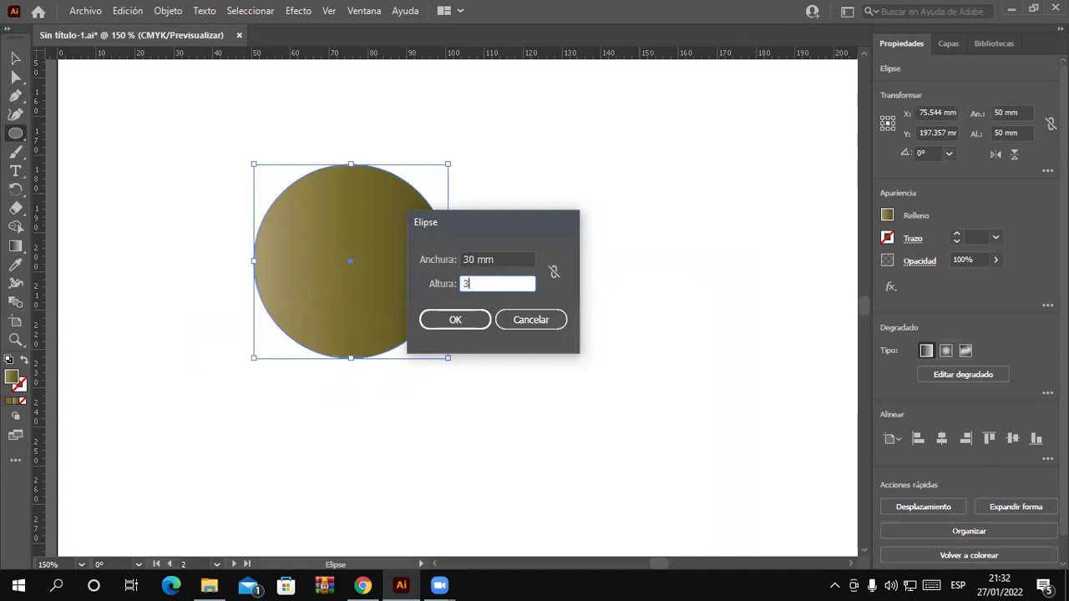
pyautogui.press('Return')
# - Move the large circle left and the small circle up, then begin a web search for 'olla de barro'
pyautogui.click(15, 58)
pyautogui.moveTo(380, 280); pyautogui.dragTo(284, 280)
pyautogui.moveTo(656, 300); pyautogui.dragTo(568, 193)
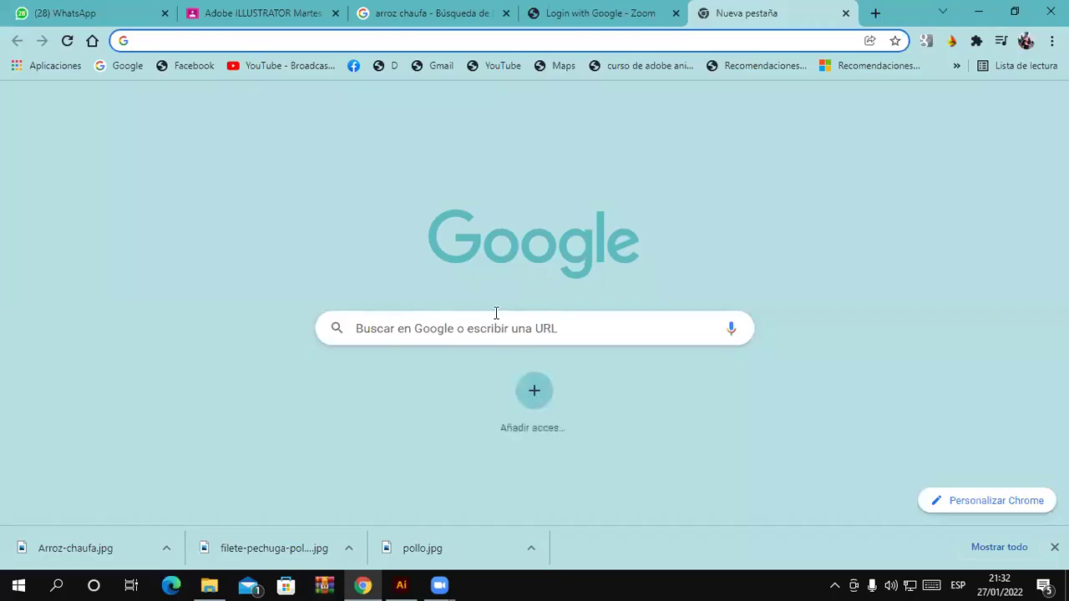
pyautogui.click(489, 326)
pyautogui.write('olla de bar')
# - Run the 'olla de barro' Google search and preview a clay pot photo in Imágenes
pyautogui.press('Return')
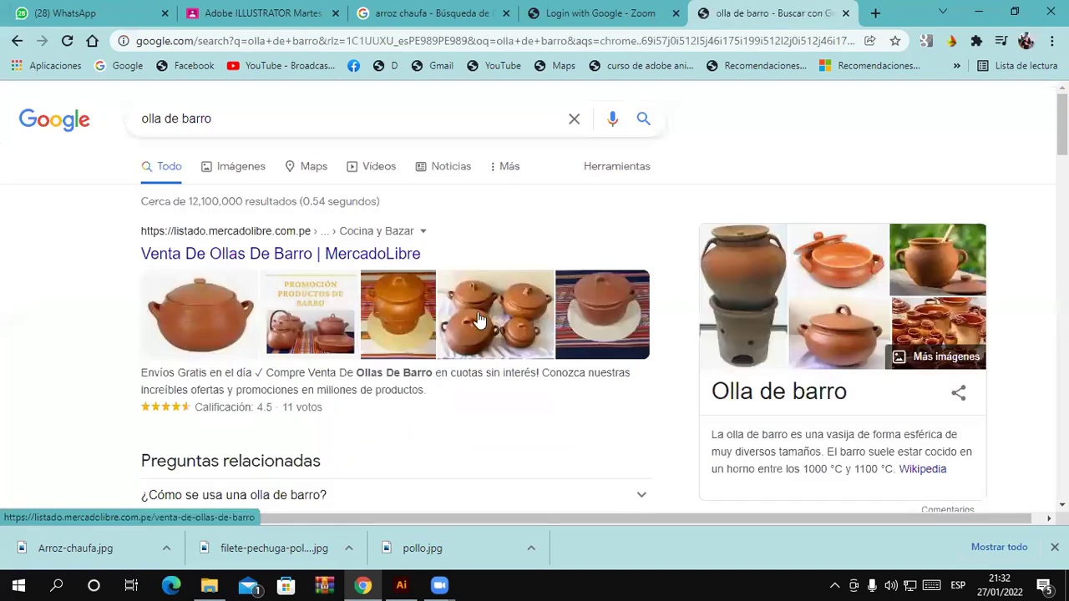
pyautogui.click(213, 167)
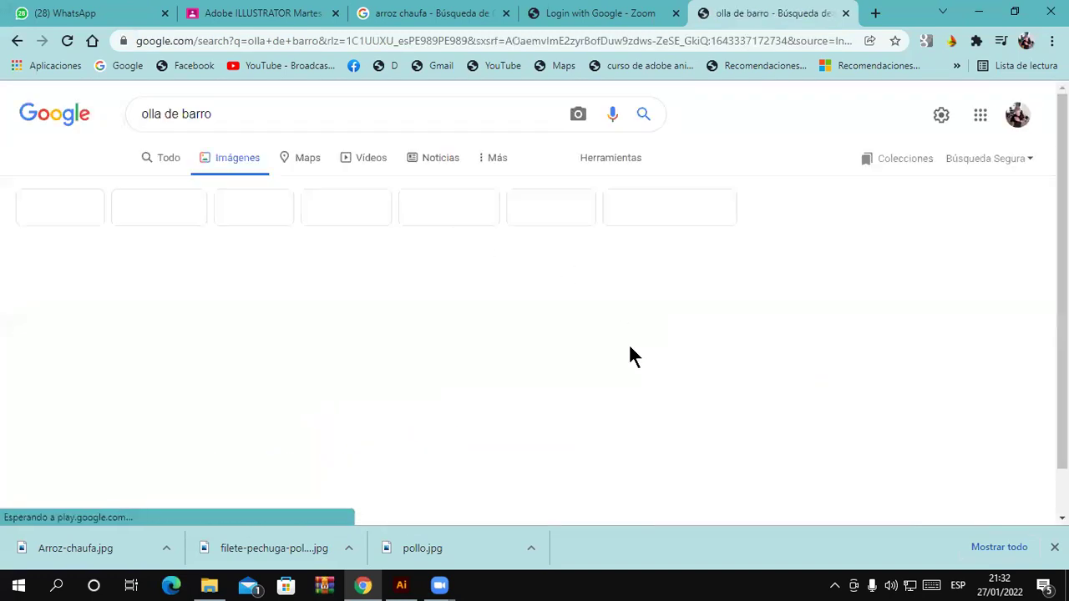
pyautogui.scroll(-1, 579, 323)
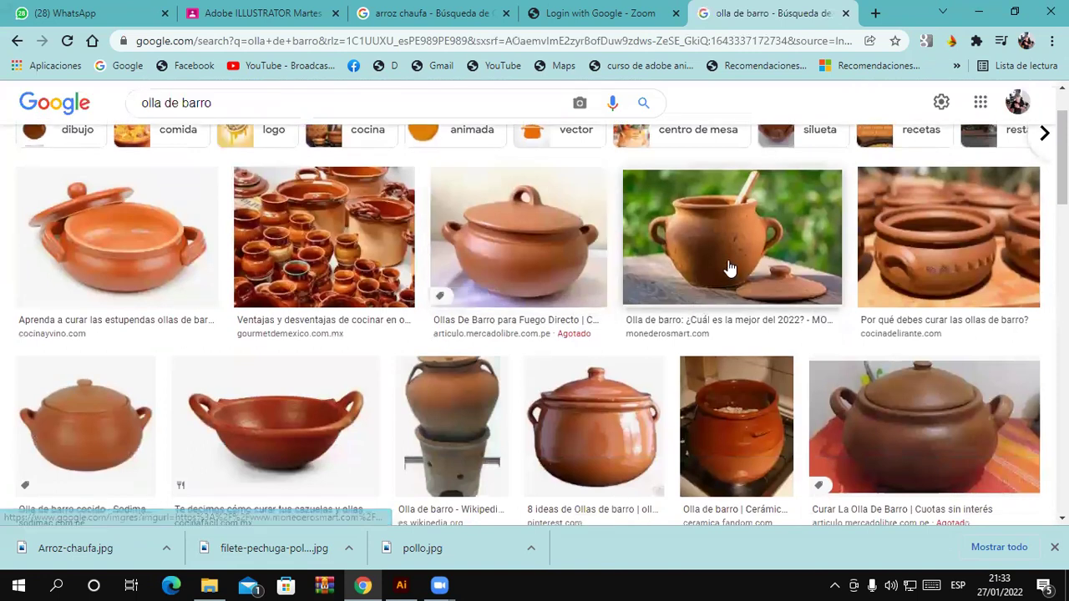
pyautogui.click(730, 267)
# - Save the clay pot photo via Guardar imagen como and minimize Chrome
pyautogui.rightClick(784, 246)
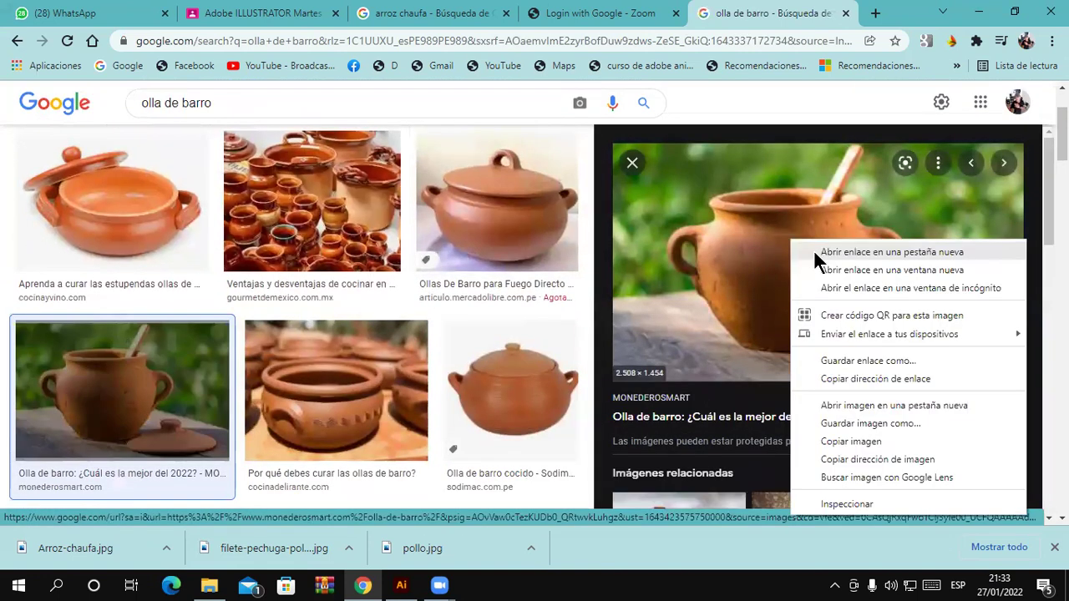
pyautogui.click(868, 424)
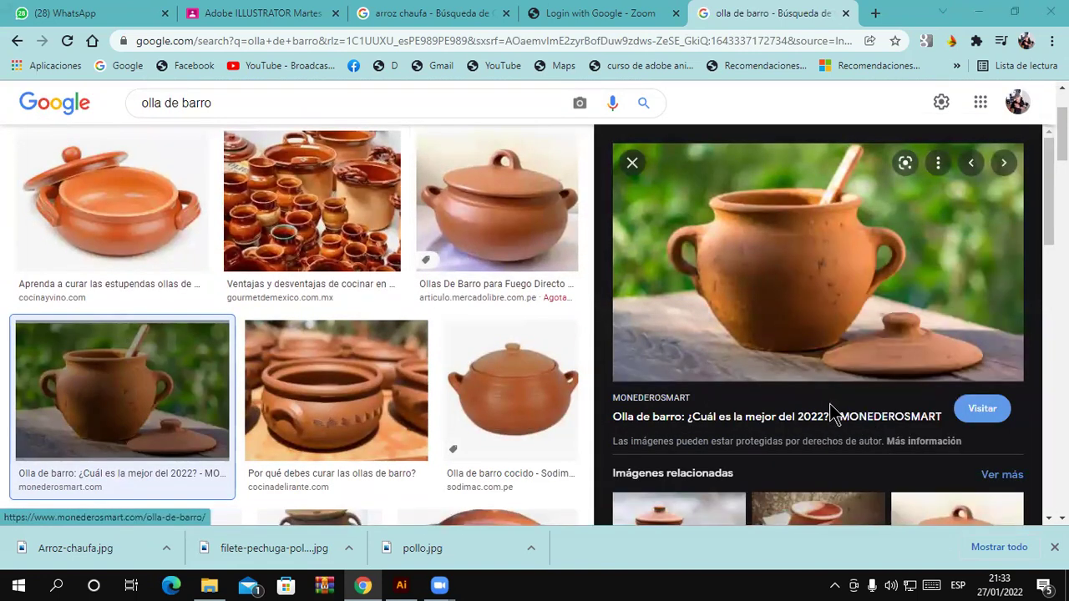
pyautogui.click(583, 404)
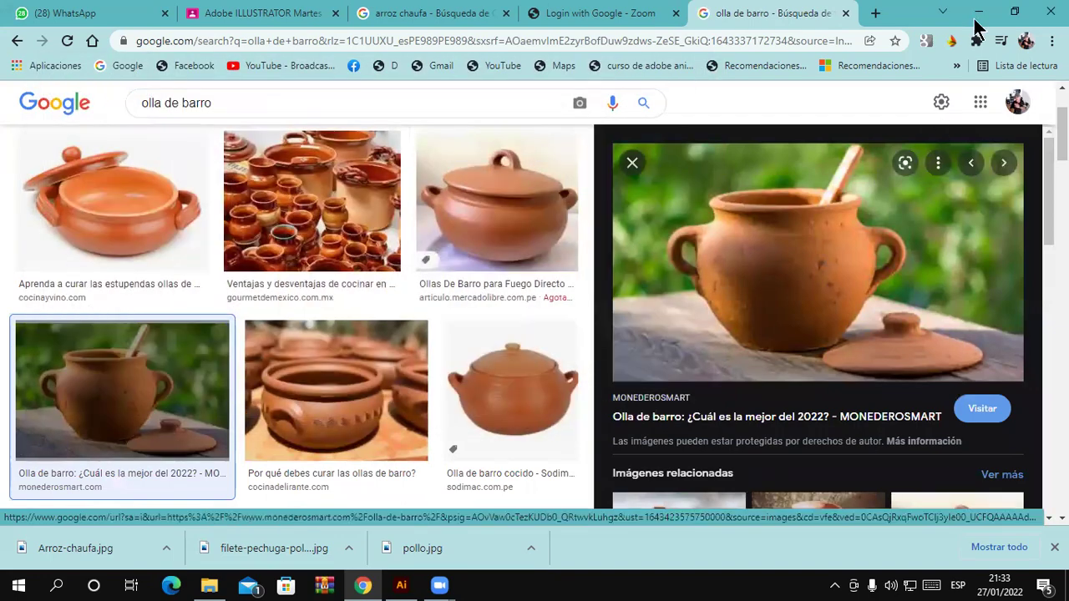
pyautogui.click(978, 13)
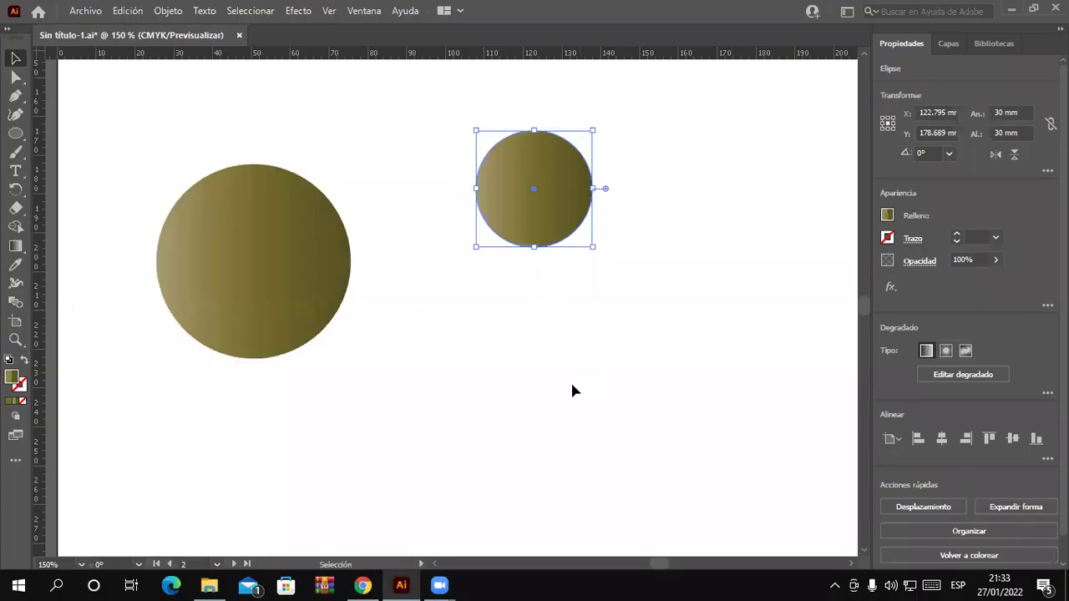
# - Deselect the circle and choose the clay pot photo through Archivo > Colocar
pyautogui.rightClick(489, 343)
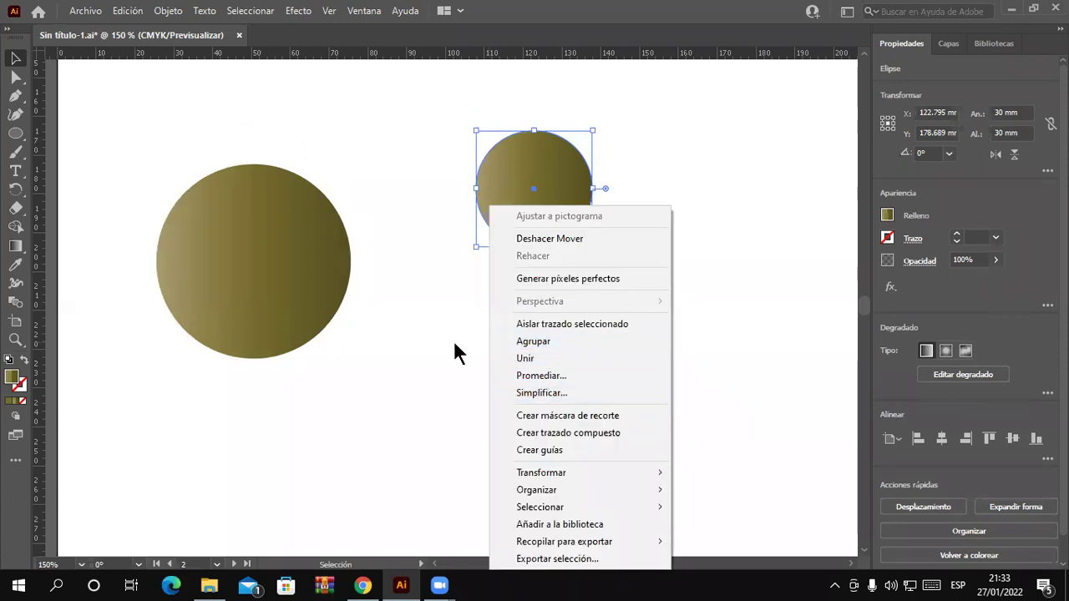
pyautogui.click(454, 342)
pyautogui.click(75, 13)
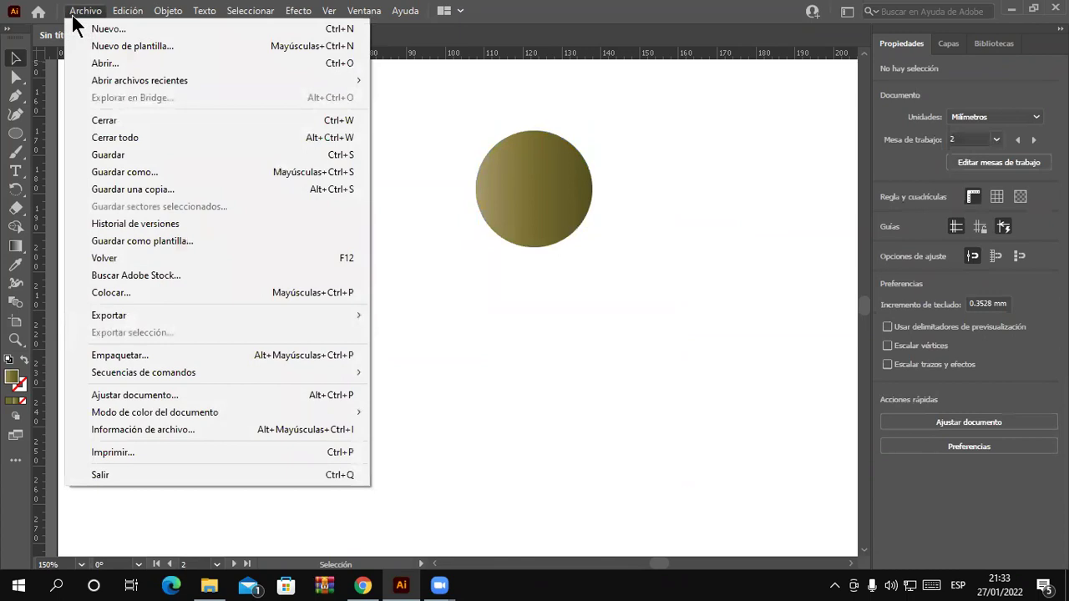
pyautogui.click(175, 294)
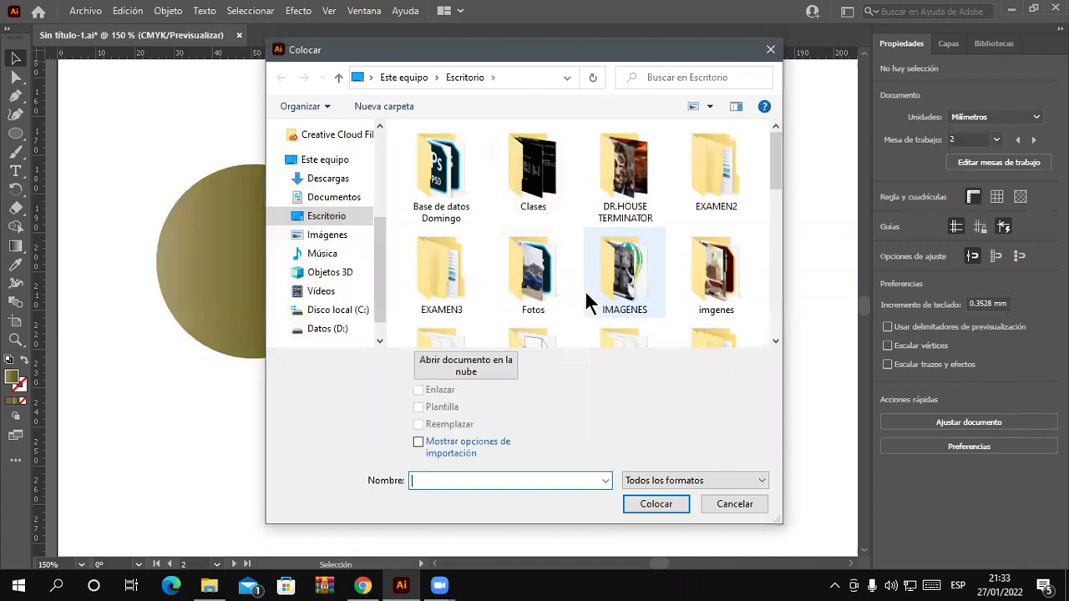
pyautogui.moveTo(778, 188); pyautogui.dragTo(769, 259)
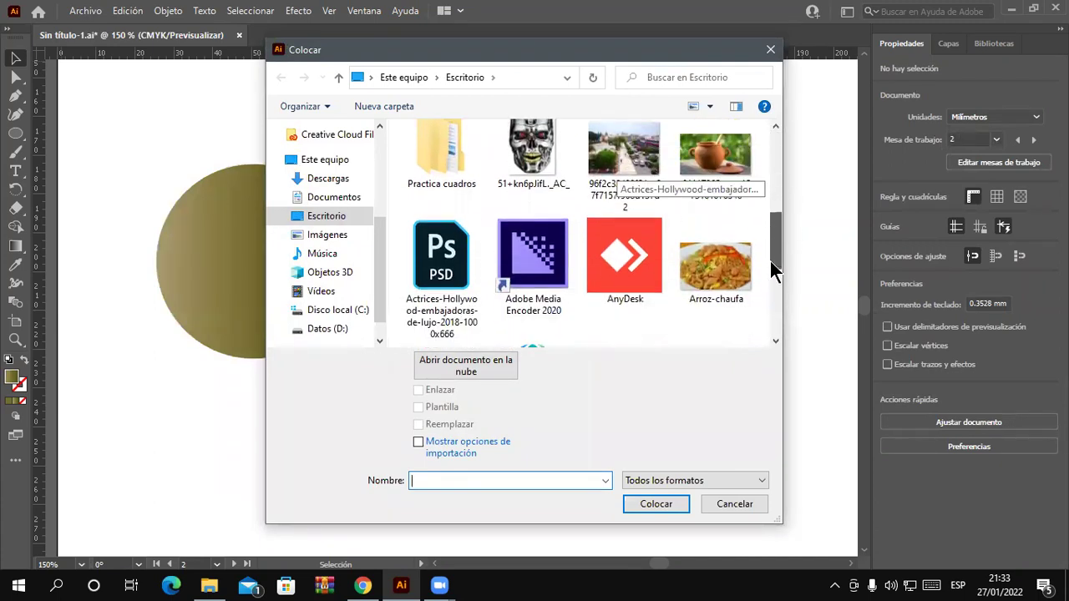
pyautogui.moveTo(768, 322); pyautogui.dragTo(785, 220)
pyautogui.doubleClick(725, 259)
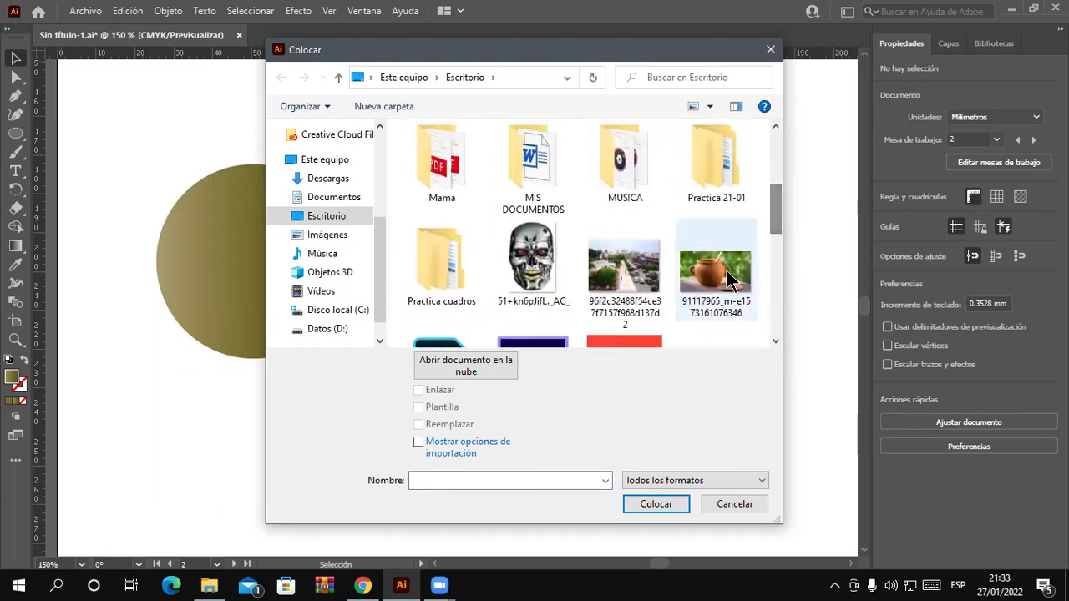
# - Place the pot photo, move it below the small circle, and shrink it
pyautogui.moveTo(446, 114); pyautogui.dragTo(704, 385)
pyautogui.moveTo(689, 264)
pyautogui.mouseDown()
pyautogui.moveTo(641, 460)
pyautogui.moveTo(616, 420)
pyautogui.mouseUp()
pyautogui.moveTo(545, 233)
pyautogui.mouseDown()
pyautogui.moveTo(534, 320)
pyautogui.moveTo(558, 330)
pyautogui.mouseUp()
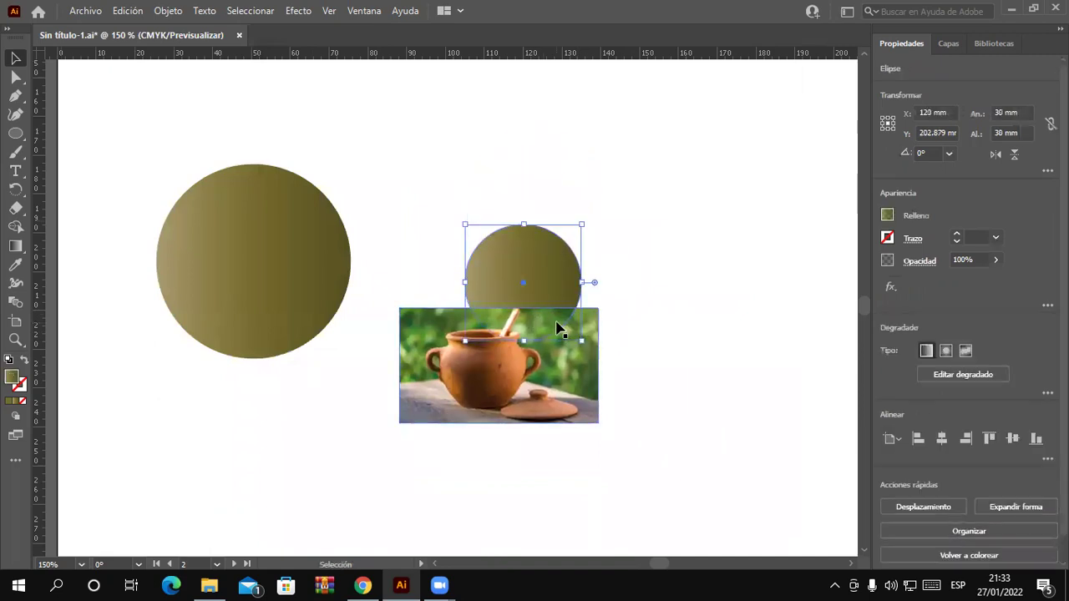
# - Fit the small circle over the resized pot photo and clip the photo to it (Ctrl+7)
pyautogui.moveTo(545, 323); pyautogui.dragTo(509, 406)
pyautogui.click(573, 374)
pyautogui.moveTo(598, 423); pyautogui.dragTo(565, 424)
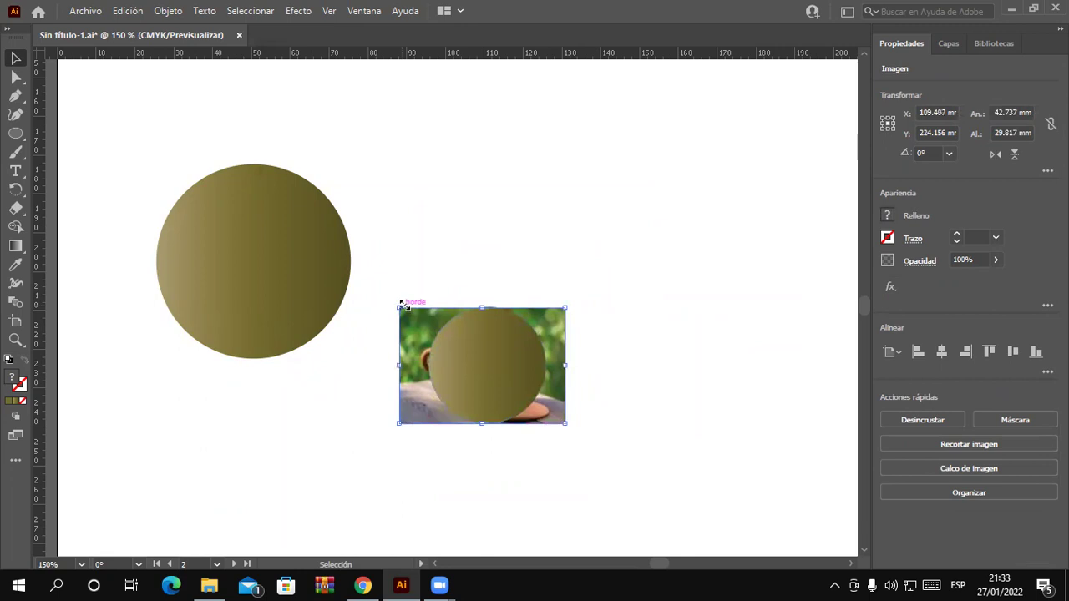
pyautogui.moveTo(401, 305); pyautogui.dragTo(413, 303)
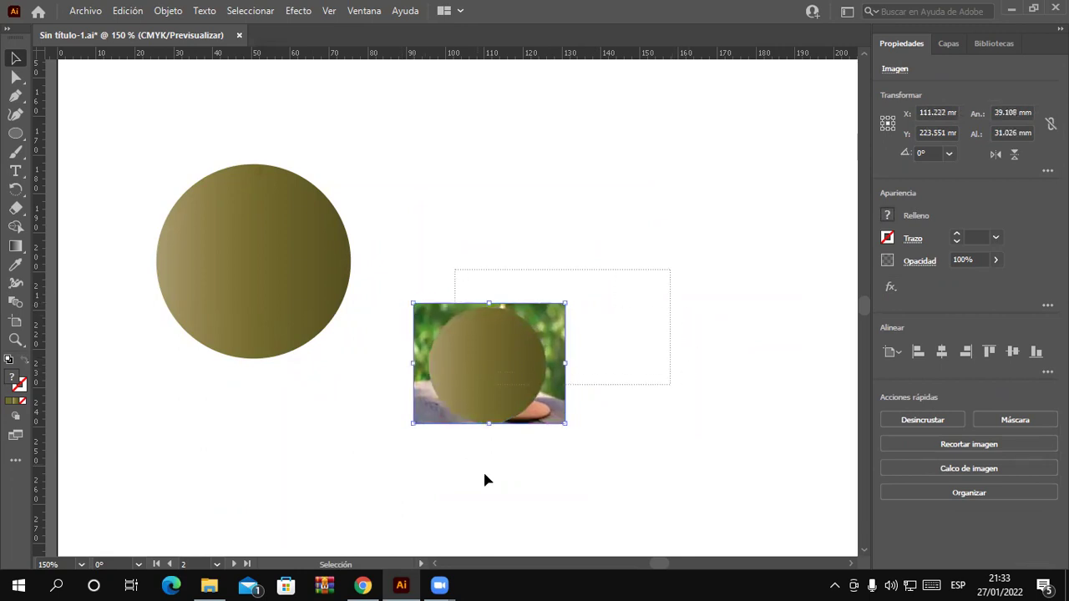
pyautogui.press('a')
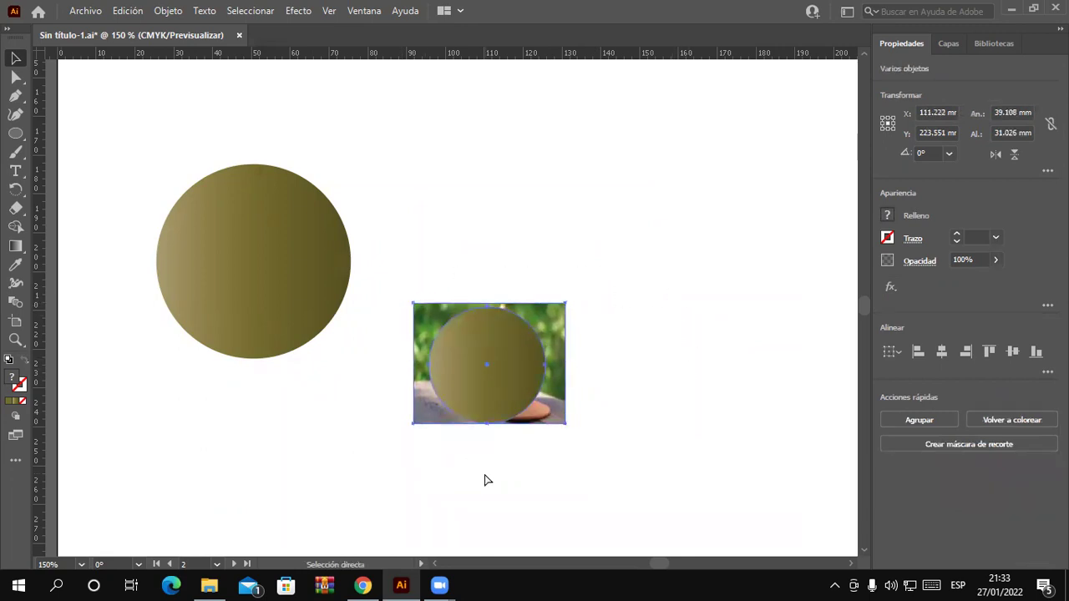
pyautogui.hotkey('ctrl', '7')
# - Give the circular photo a white 2 pt outline and centre it on the large circle
pyautogui.moveTo(514, 394)
pyautogui.mouseDown()
pyautogui.moveTo(535, 361)
pyautogui.moveTo(520, 377)
pyautogui.mouseUp()
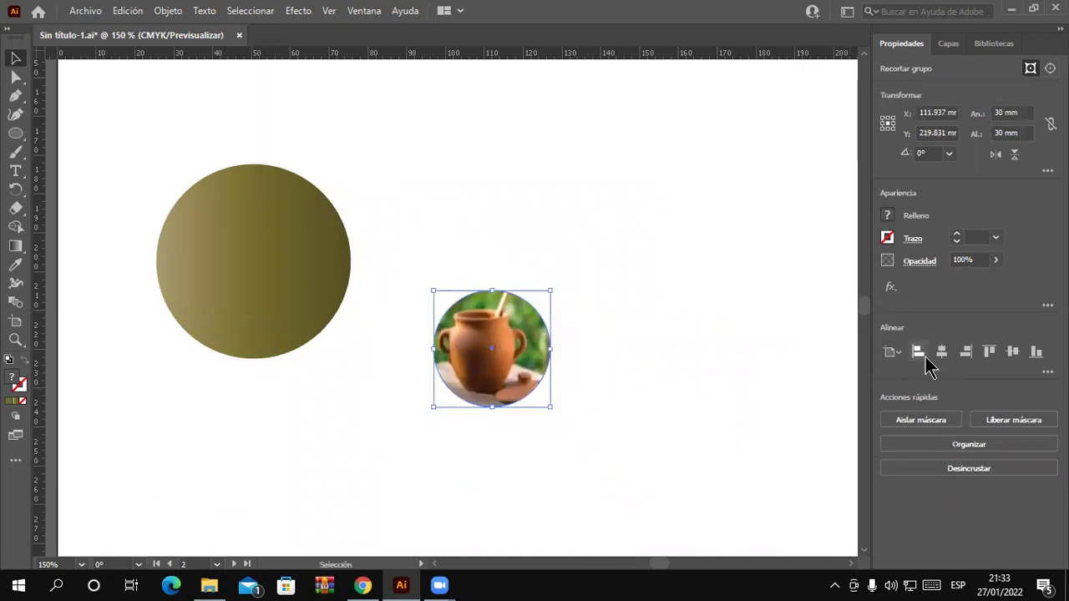
pyautogui.click(886, 238)
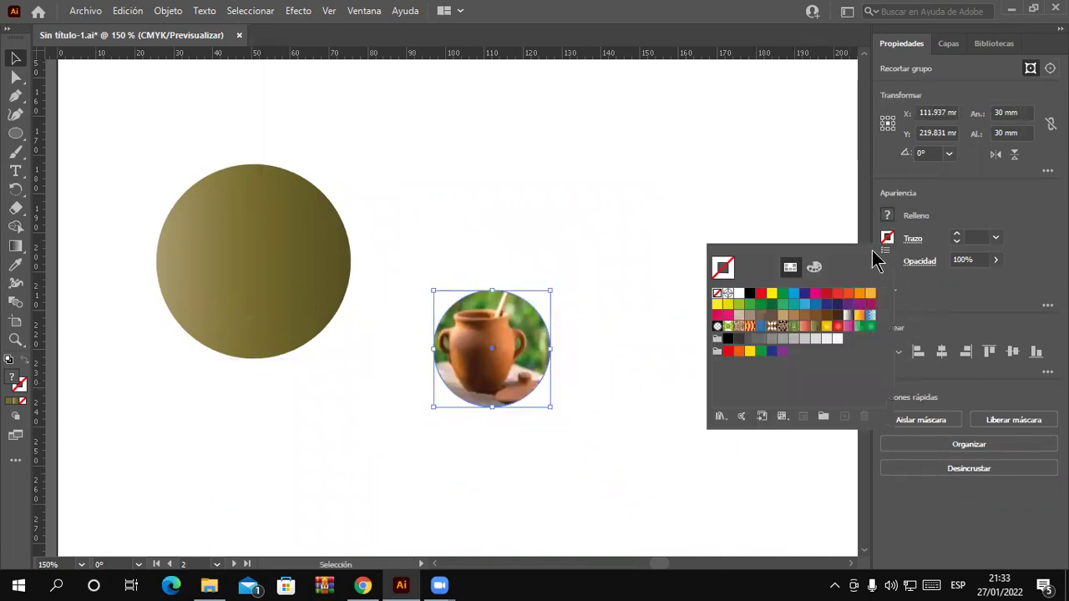
pyautogui.click(739, 295)
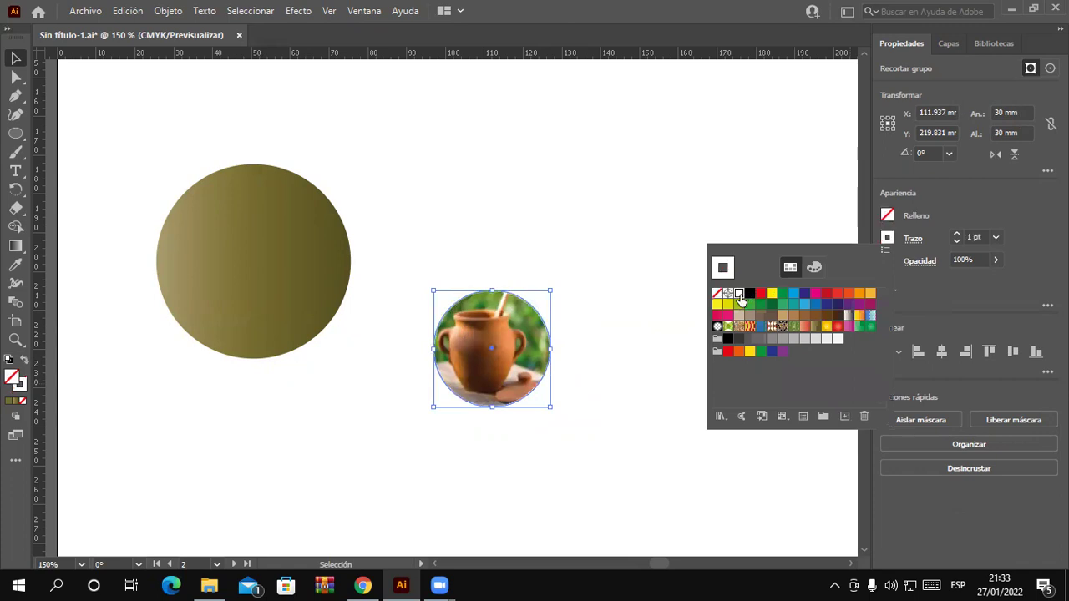
pyautogui.click(964, 240)
pyautogui.moveTo(502, 377); pyautogui.dragTo(253, 269)
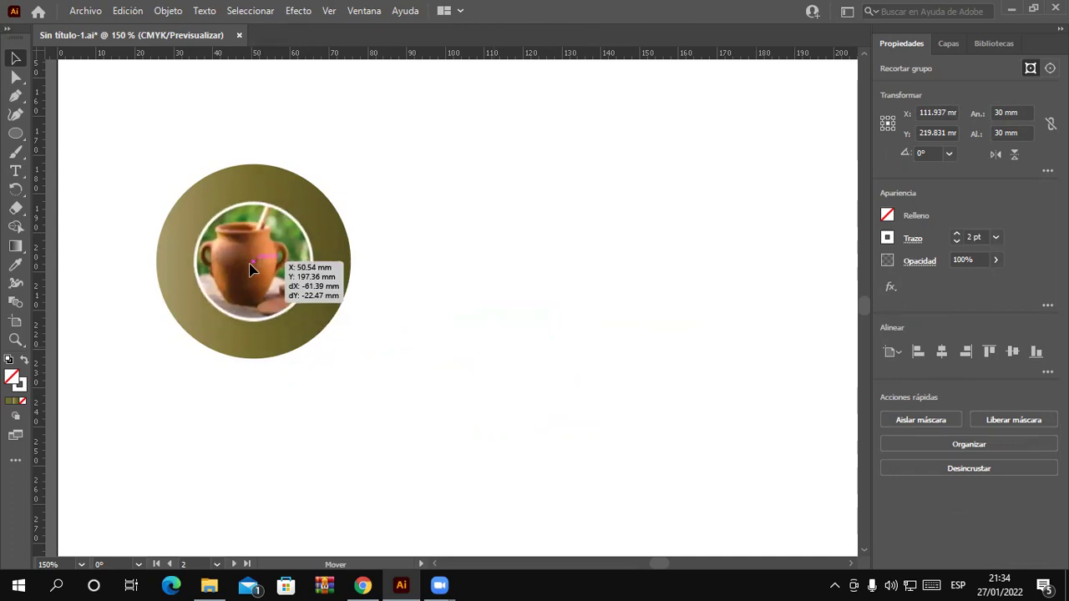
pyautogui.click(484, 300)
# - Change the large circle's fill from gradient to the black swatch
pyautogui.scroll(1, 127, 179)
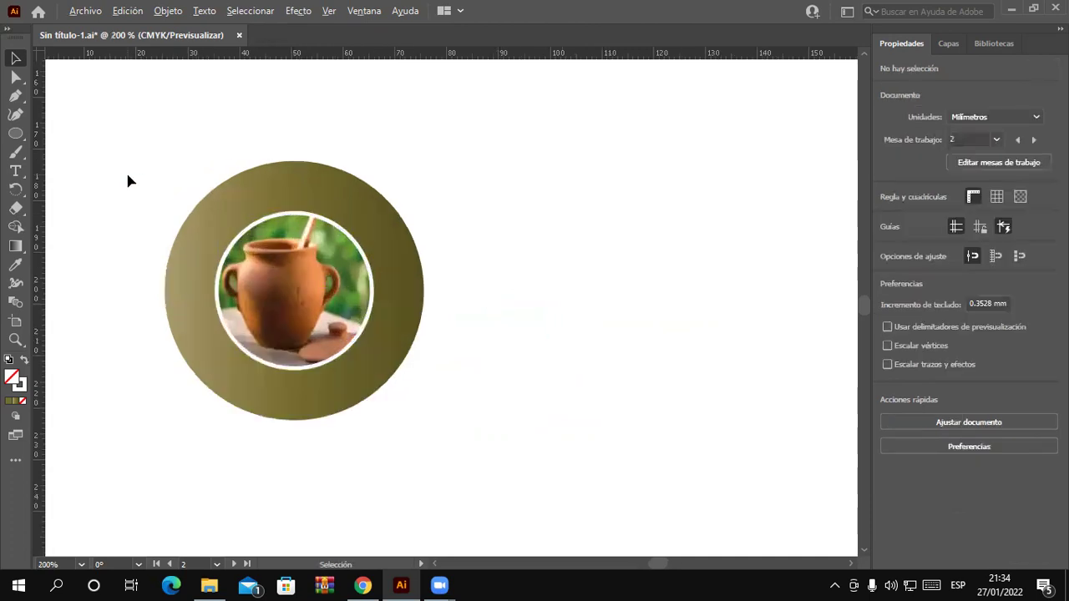
pyautogui.scroll(1, 128, 180)
pyautogui.click(397, 207)
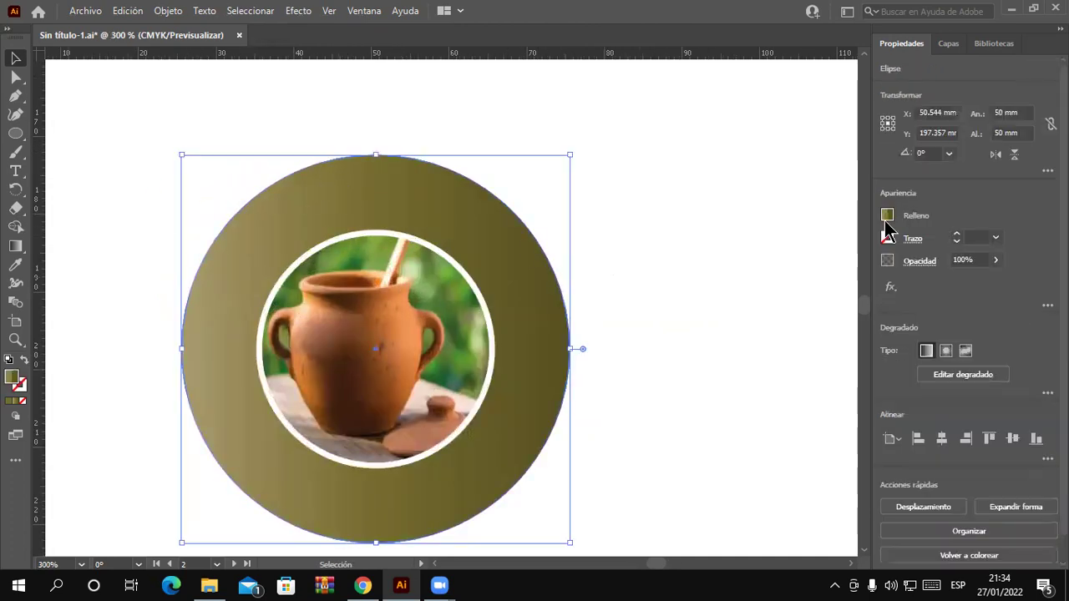
pyautogui.click(887, 217)
pyautogui.click(749, 270)
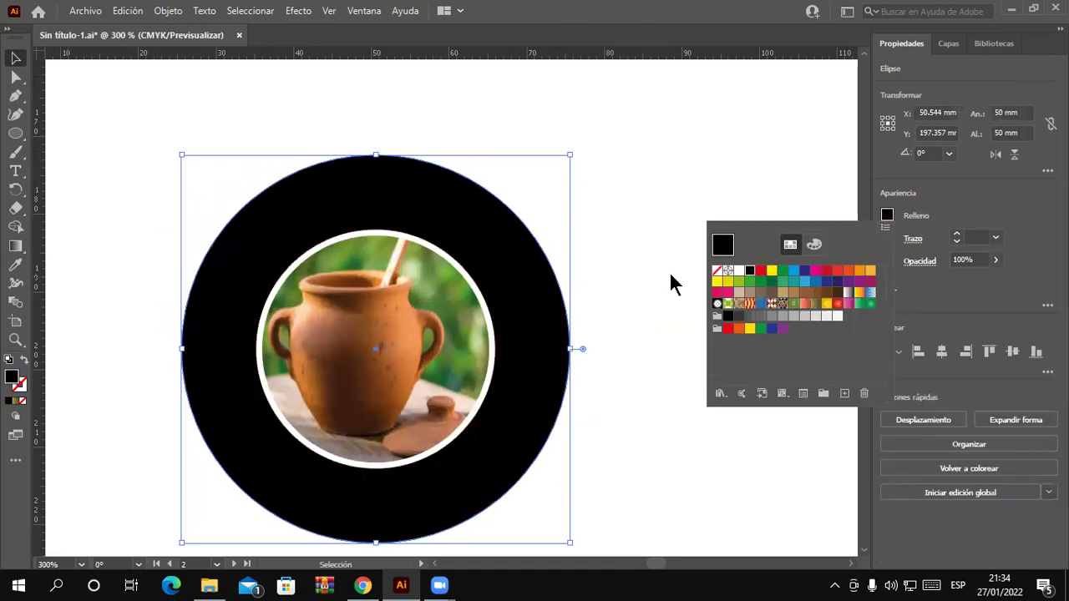
pyautogui.click(668, 354)
pyautogui.click(684, 435)
# - Pan the badge left and check its clipped photo and black circle by selecting each
pyautogui.scroll(-1, 693, 436)
pyautogui.scroll(1, 700, 444)
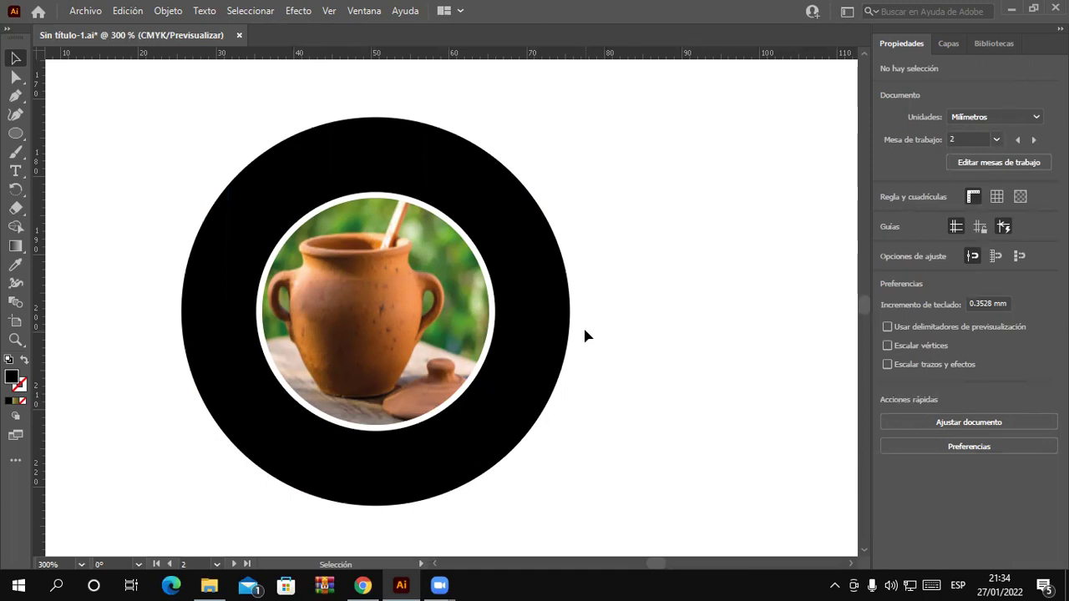
pyautogui.scroll(-1, 585, 336)
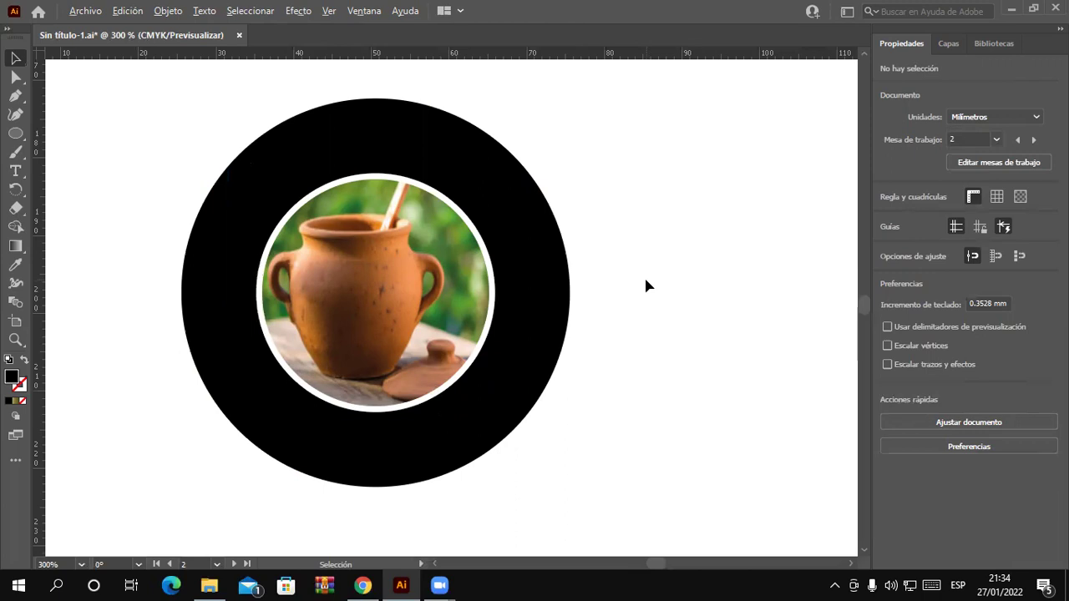
pyautogui.scroll(-1, 646, 287)
pyautogui.moveTo(699, 289); pyautogui.dragTo(475, 315)
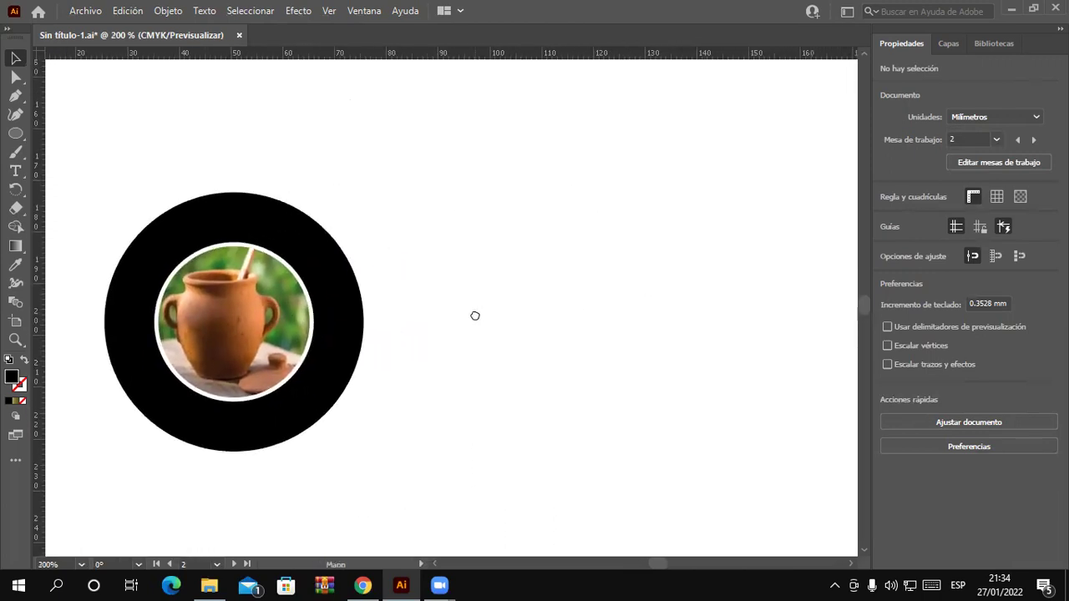
pyautogui.click(243, 305)
pyautogui.click(311, 236)
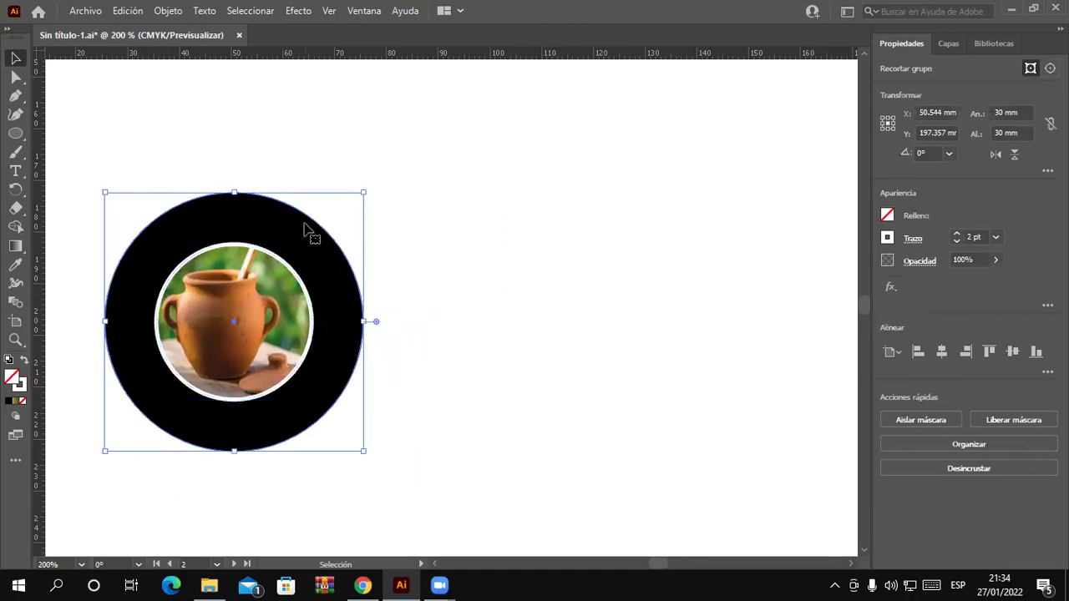
pyautogui.click(392, 259)
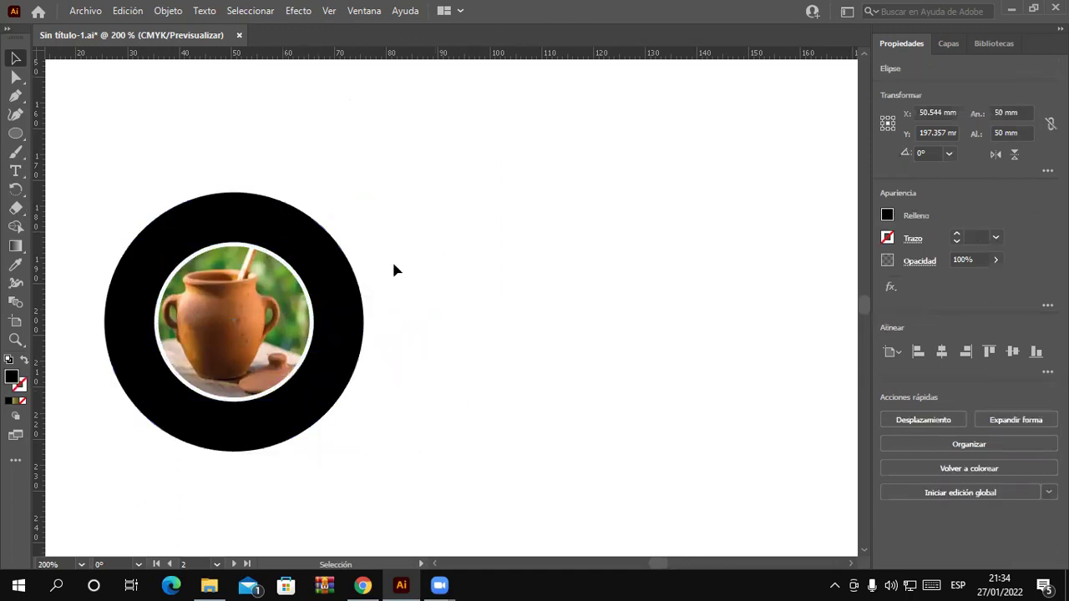
pyautogui.click(275, 294)
pyautogui.click(456, 266)
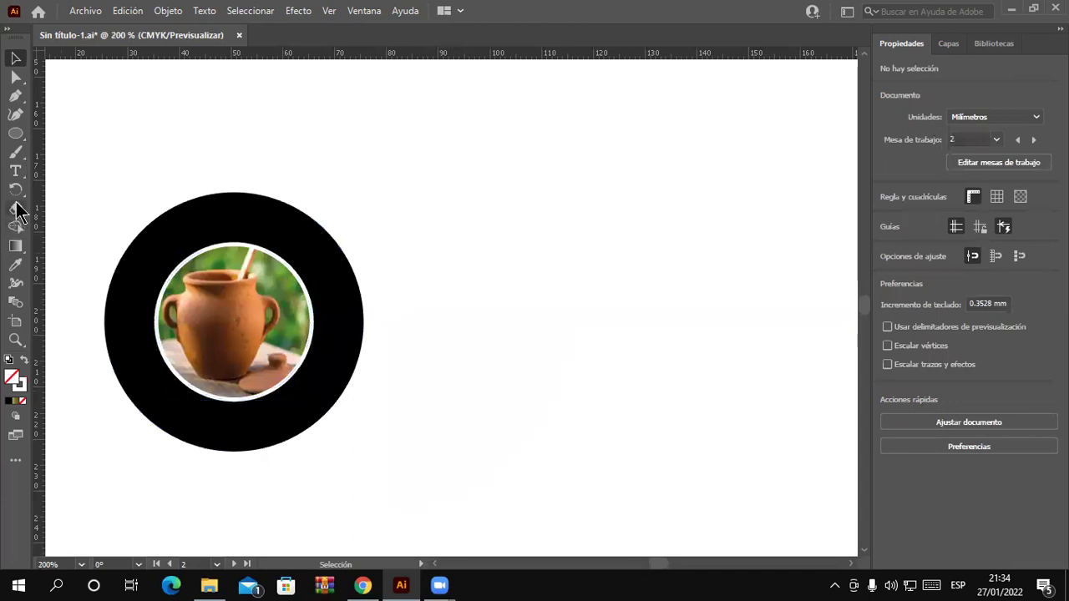
# - Draw a 33 × 33 mm circle and fill it red
pyautogui.click(15, 135)
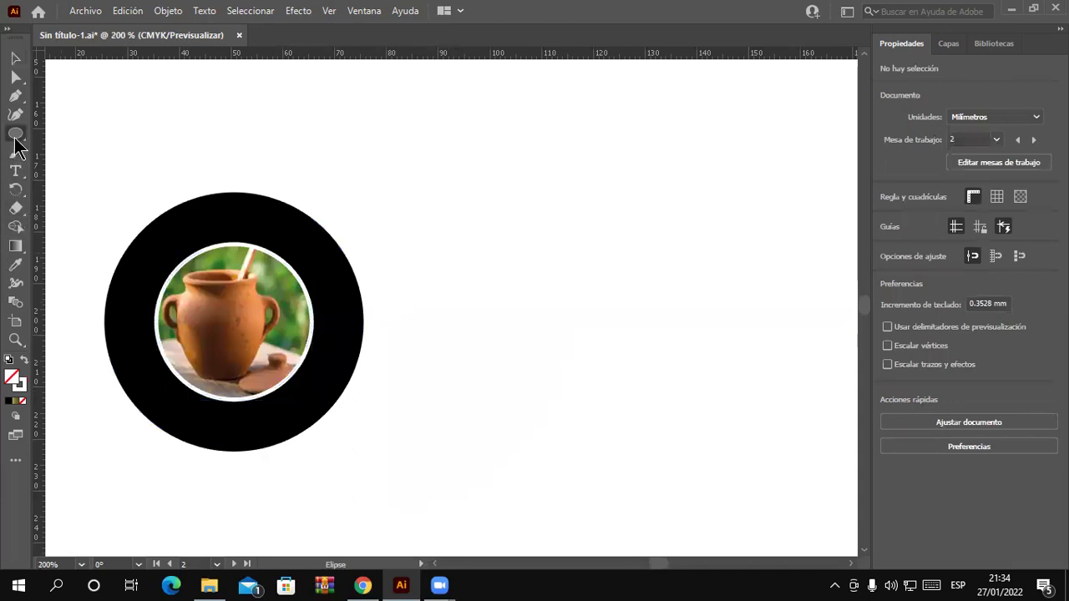
pyautogui.click(434, 246)
pyautogui.write('33')
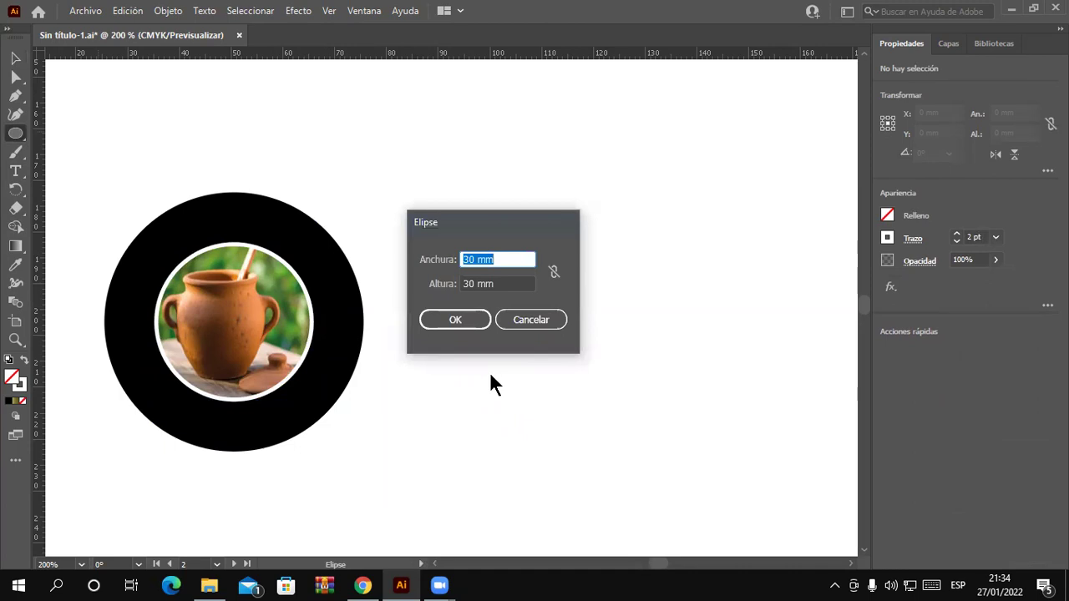
pyautogui.press('Tab')
pyautogui.write('33')
pyautogui.press('Return')
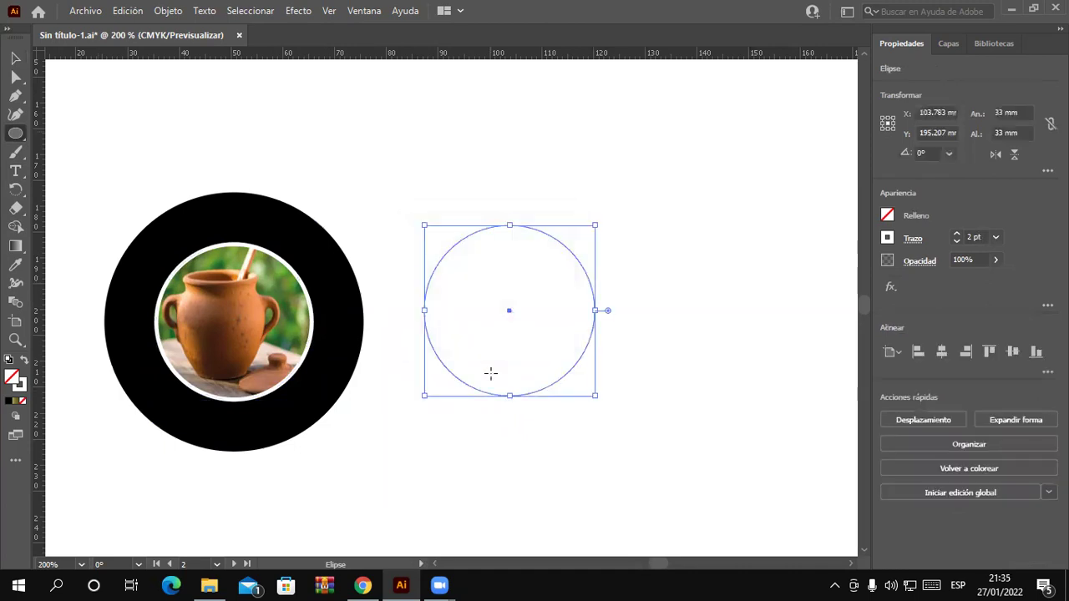
pyautogui.click(887, 215)
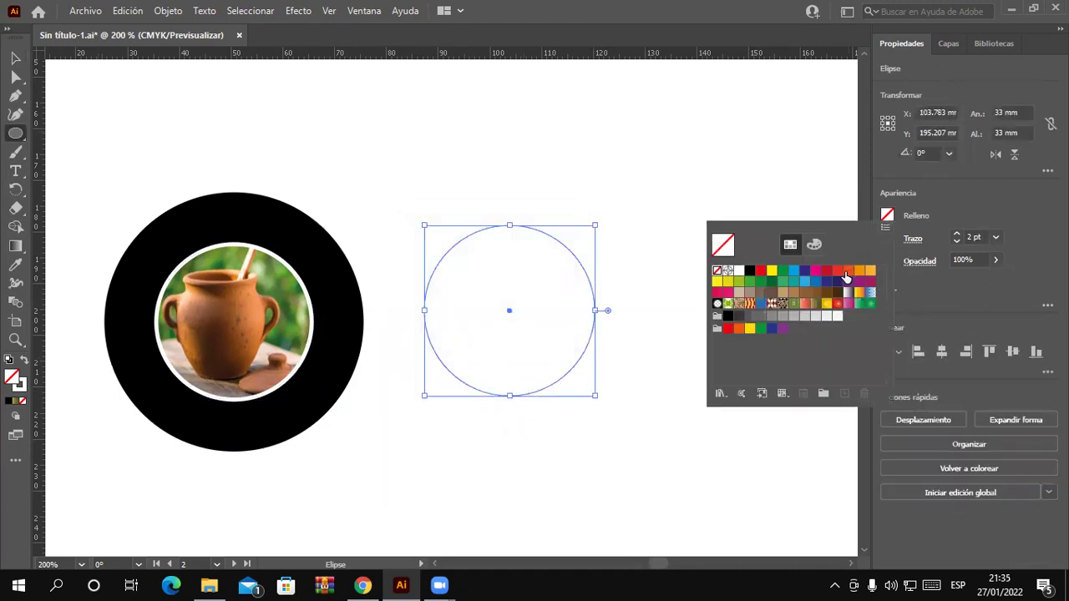
pyautogui.click(838, 271)
pyautogui.click(15, 58)
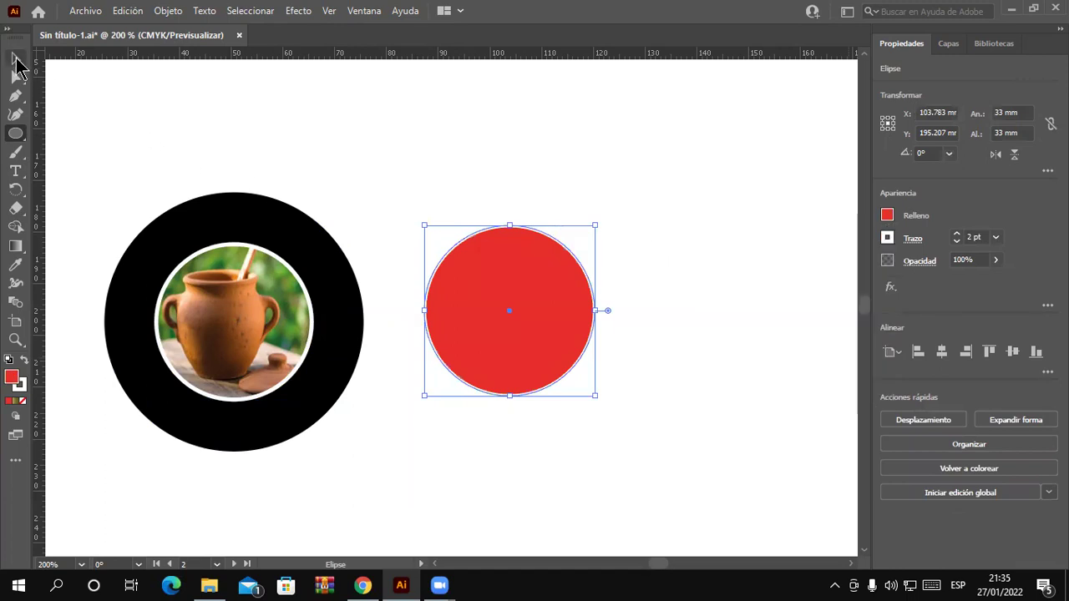
# - Reposition the red circle on the artboard
pyautogui.click(15, 58)
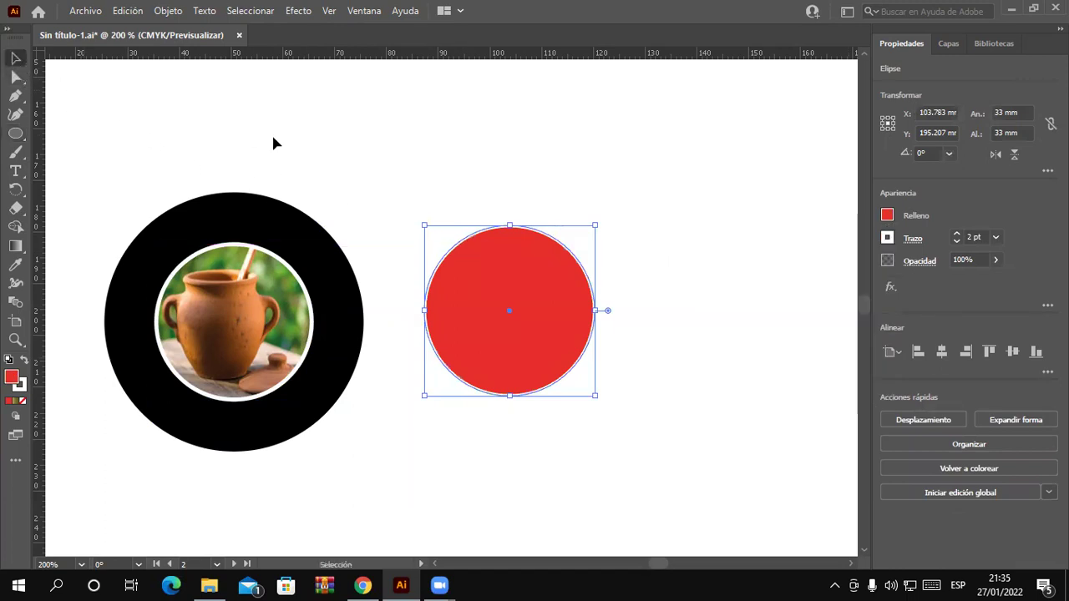
pyautogui.moveTo(490, 292); pyautogui.dragTo(532, 191)
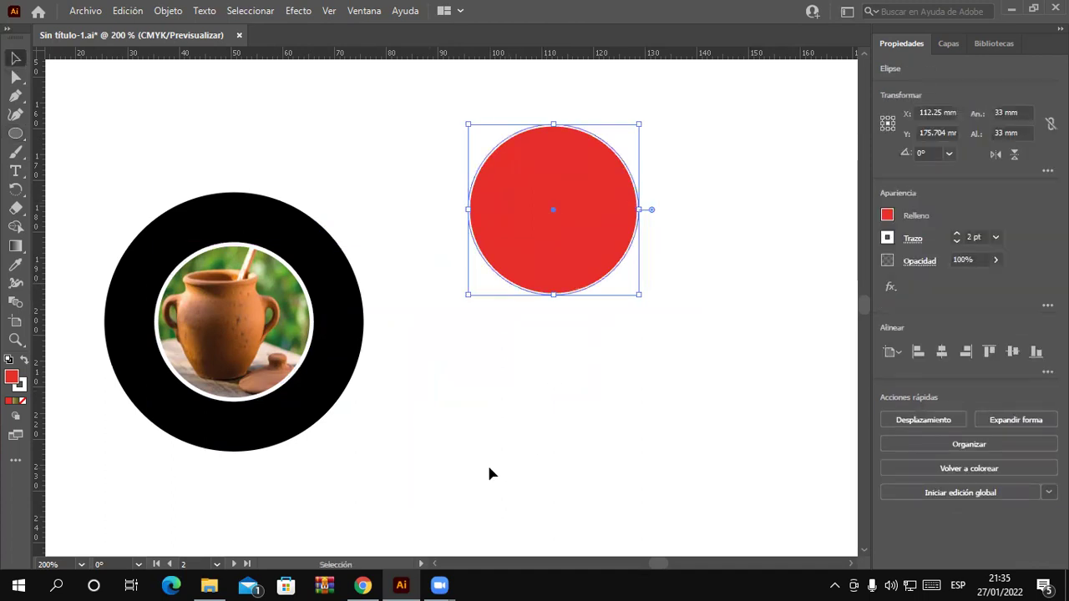
pyautogui.moveTo(560, 278); pyautogui.dragTo(582, 370)
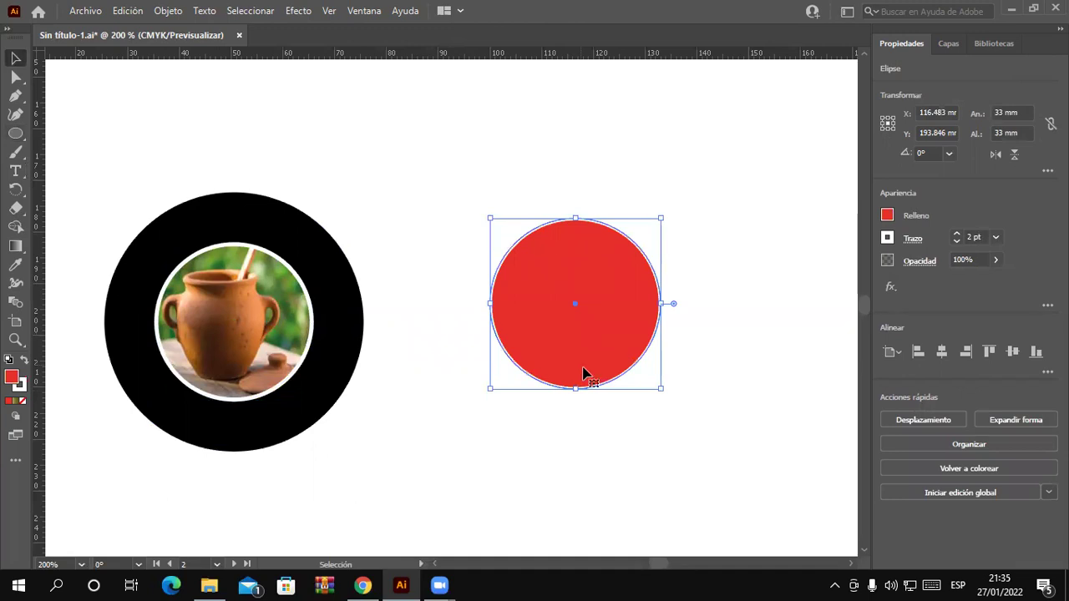
pyautogui.moveTo(602, 356); pyautogui.dragTo(576, 334)
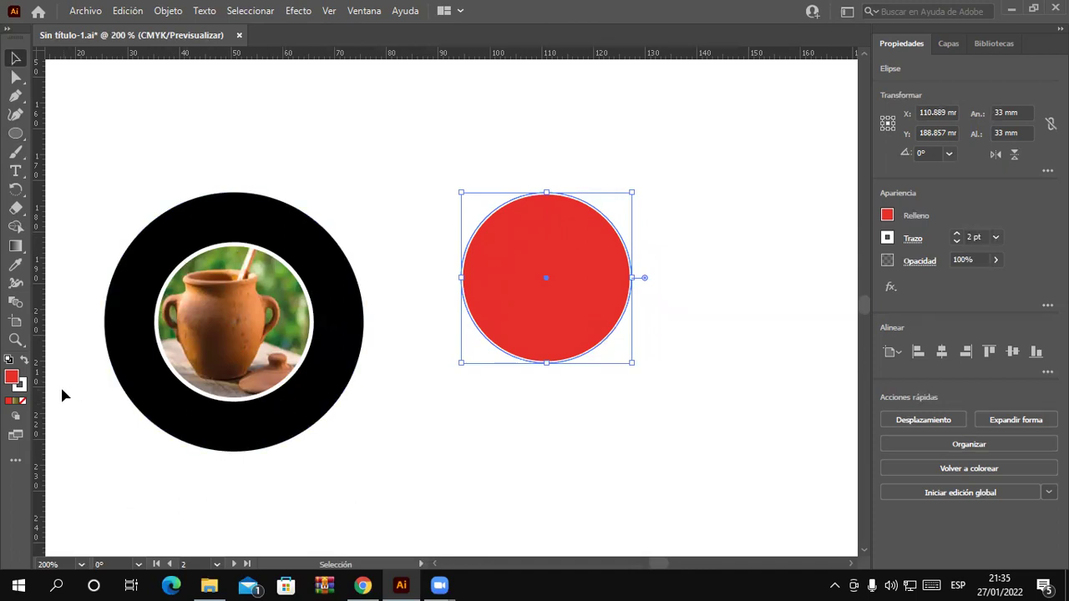
# - Turn the red circle's edge into a type-on-a-path text path
pyautogui.click(16, 171)
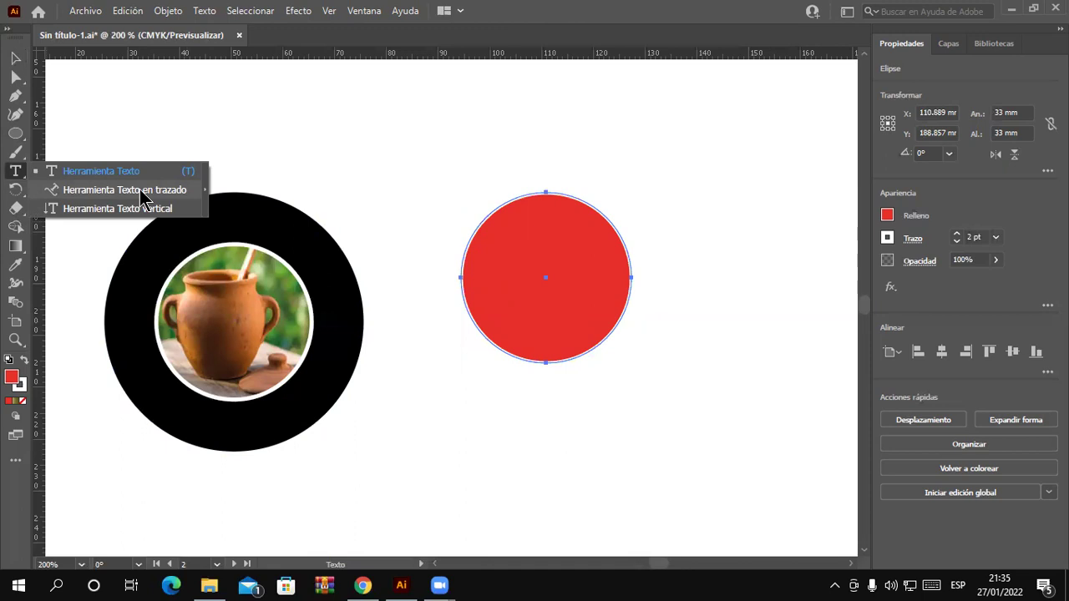
pyautogui.click(141, 190)
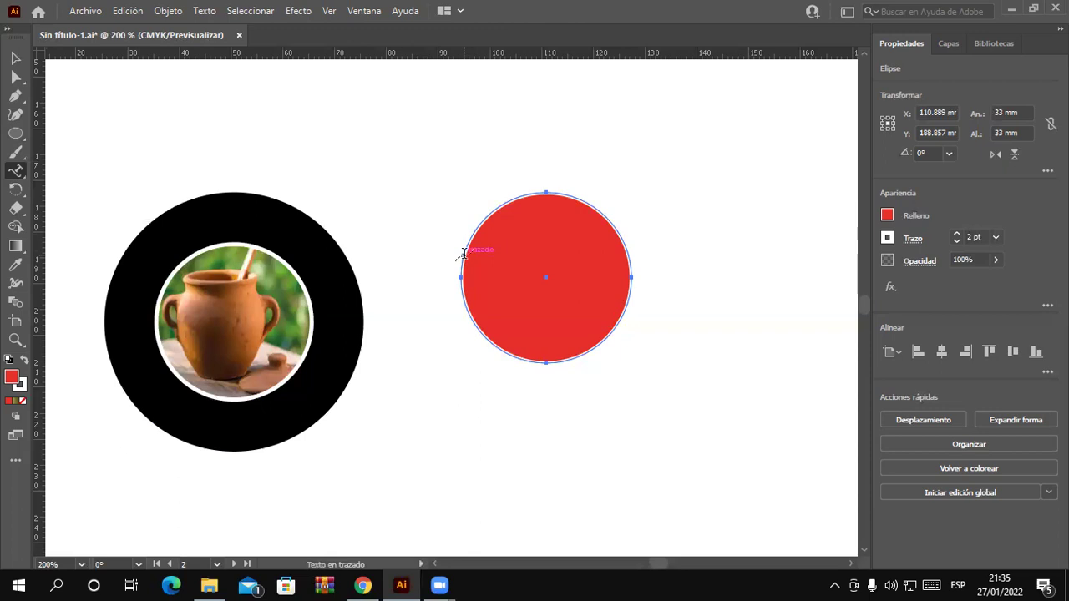
pyautogui.click(464, 253)
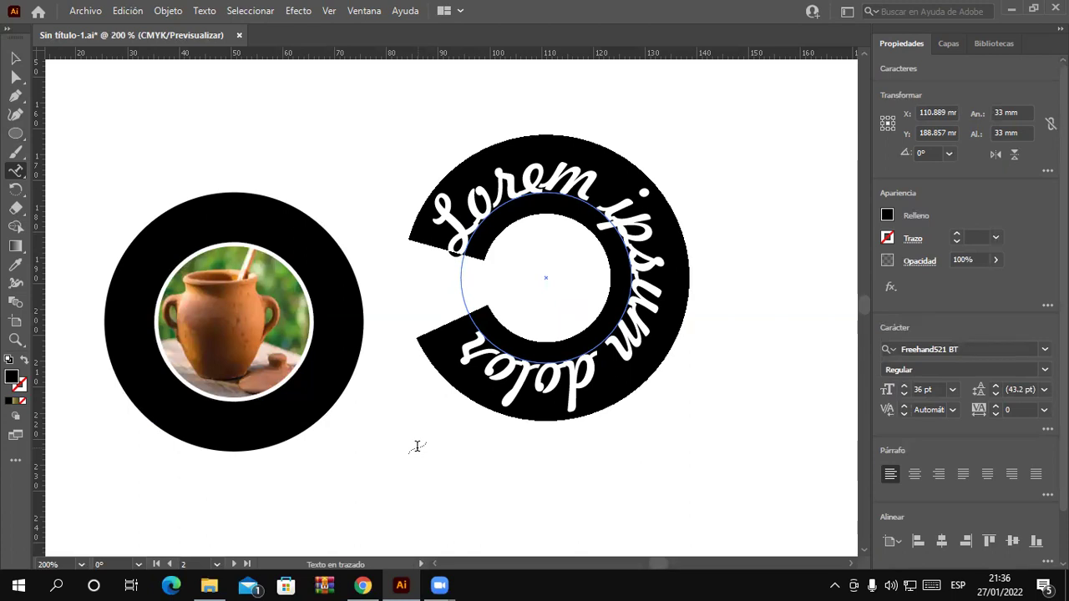
# - Type 'Polleria Rosita' along the circle and shrink it to 16 pt
pyautogui.write('Poll')
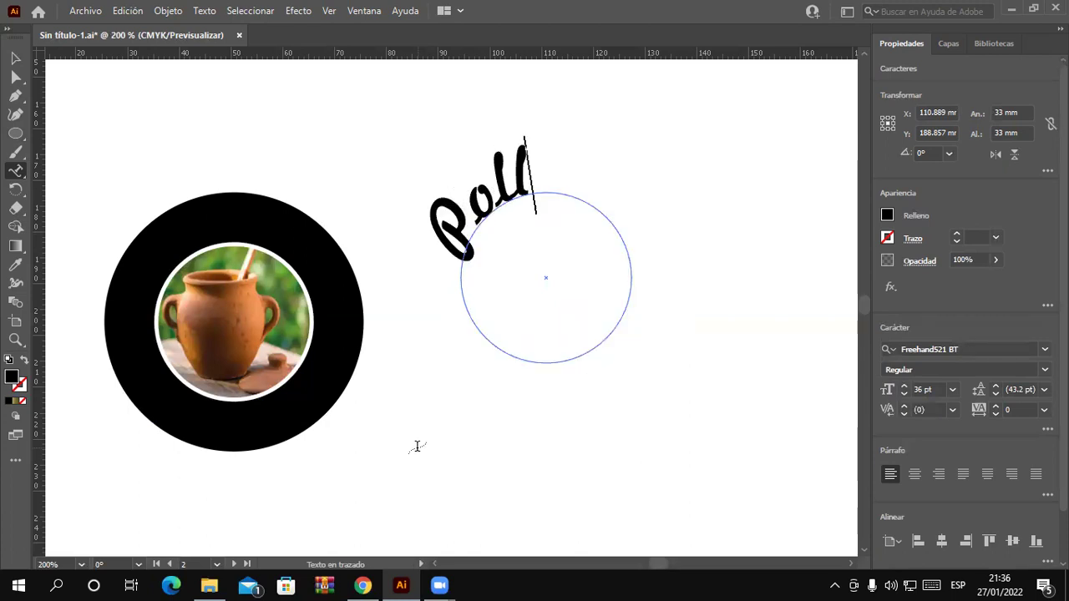
pyautogui.write('eria')
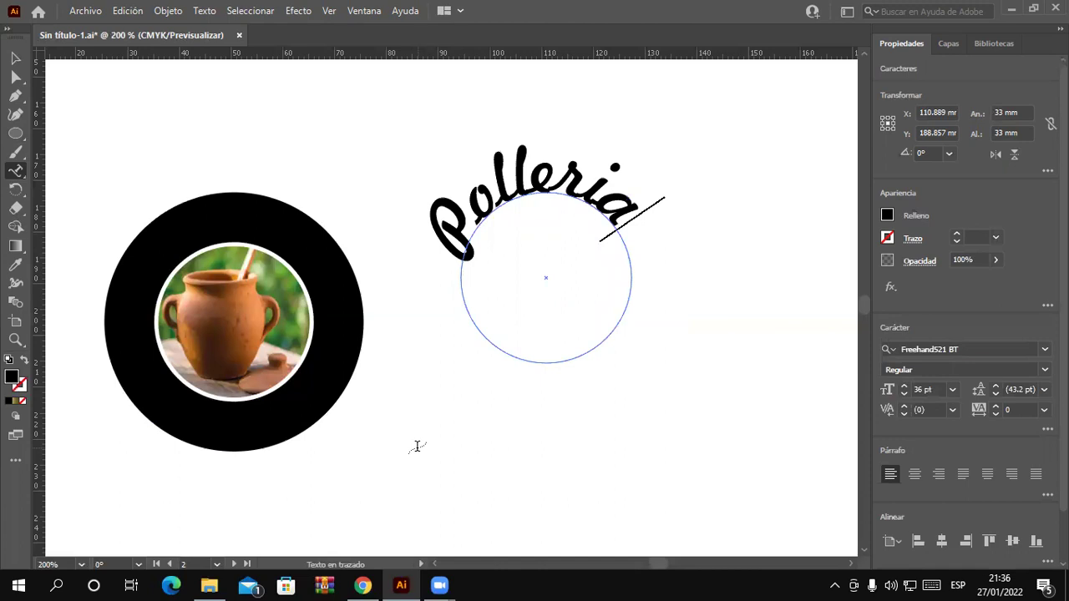
pyautogui.write(' R')
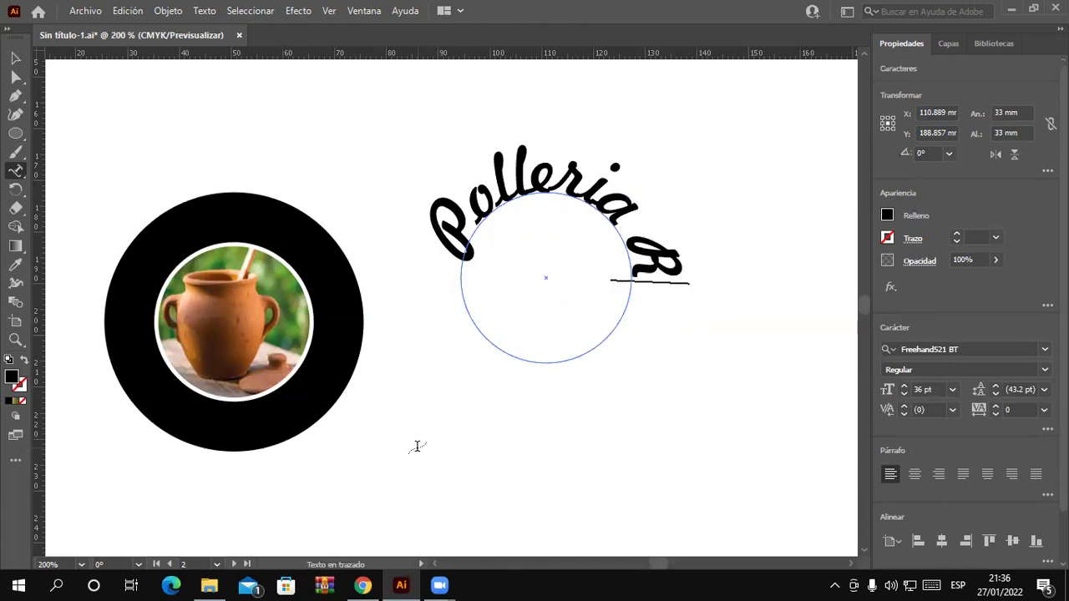
pyautogui.write('osita')
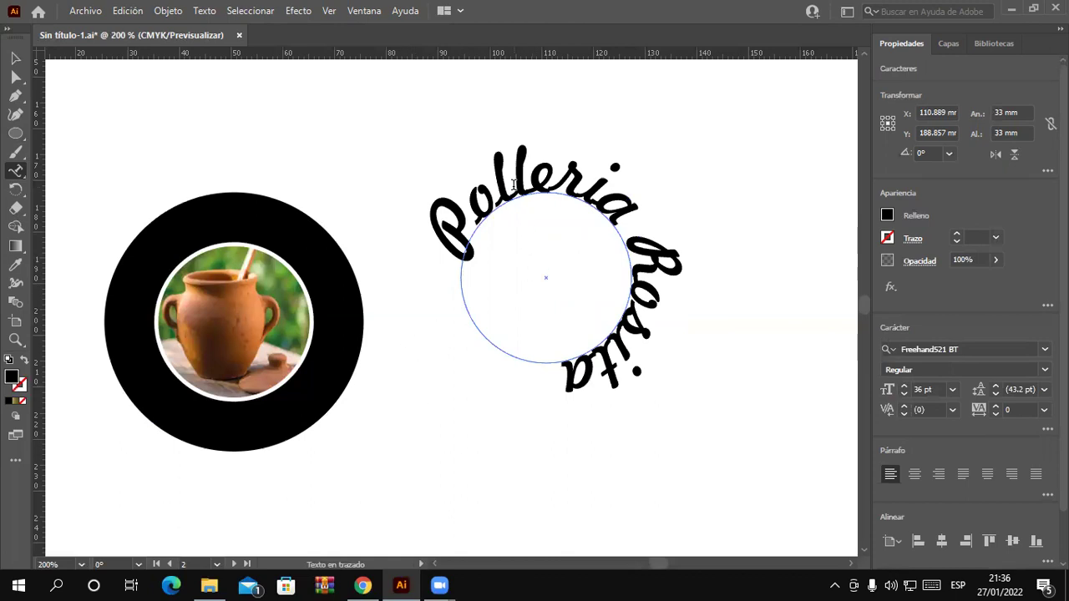
pyautogui.tripleClick(513, 184)
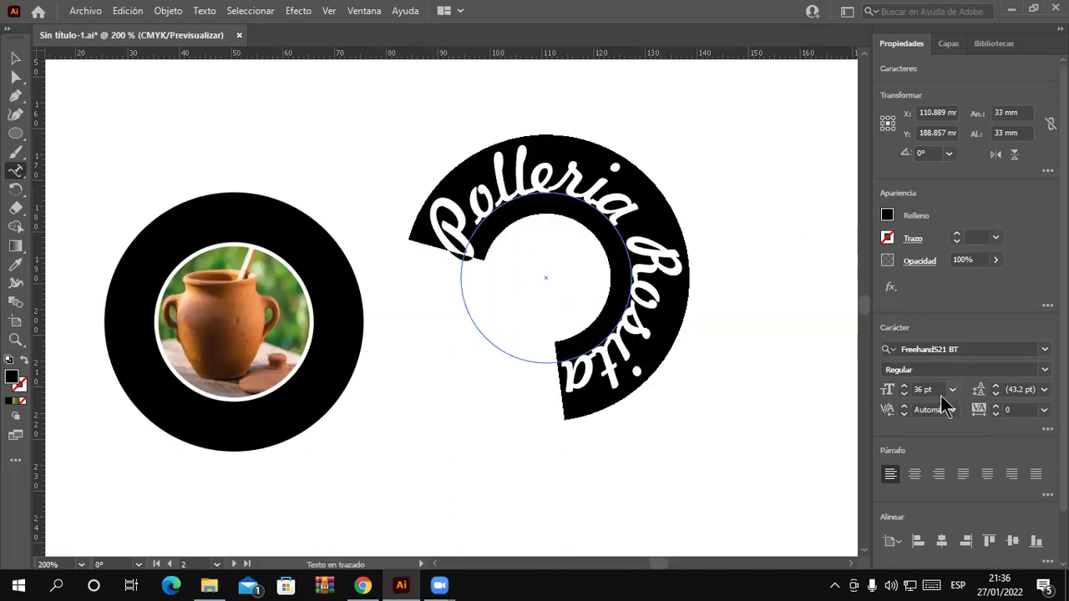
pyautogui.click(903, 393)
pyautogui.click(904, 393)
pyautogui.click(904, 393)
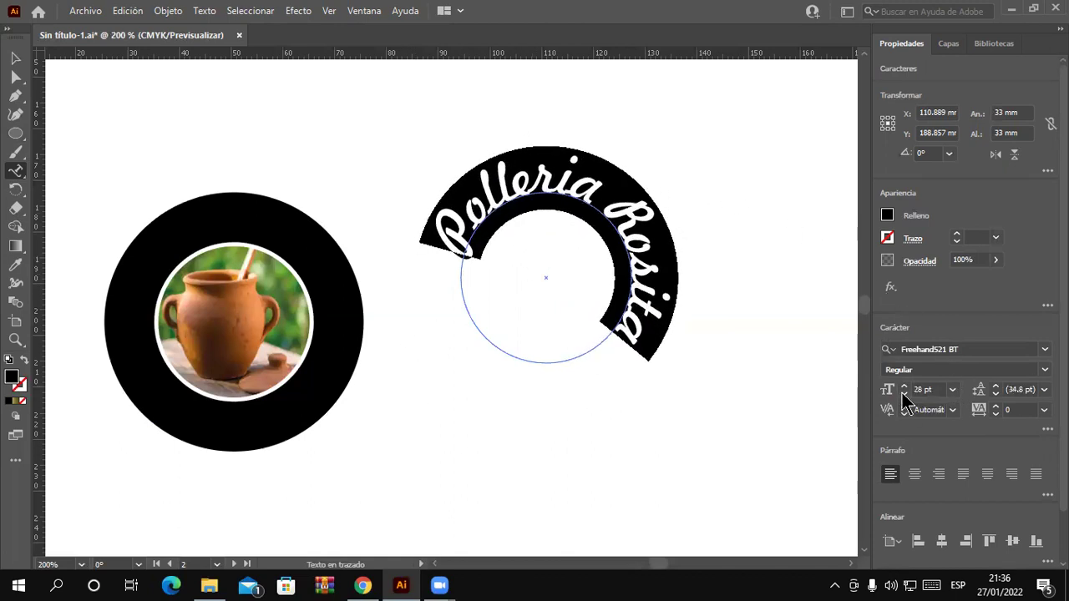
pyautogui.click(903, 393)
pyautogui.click(903, 393)
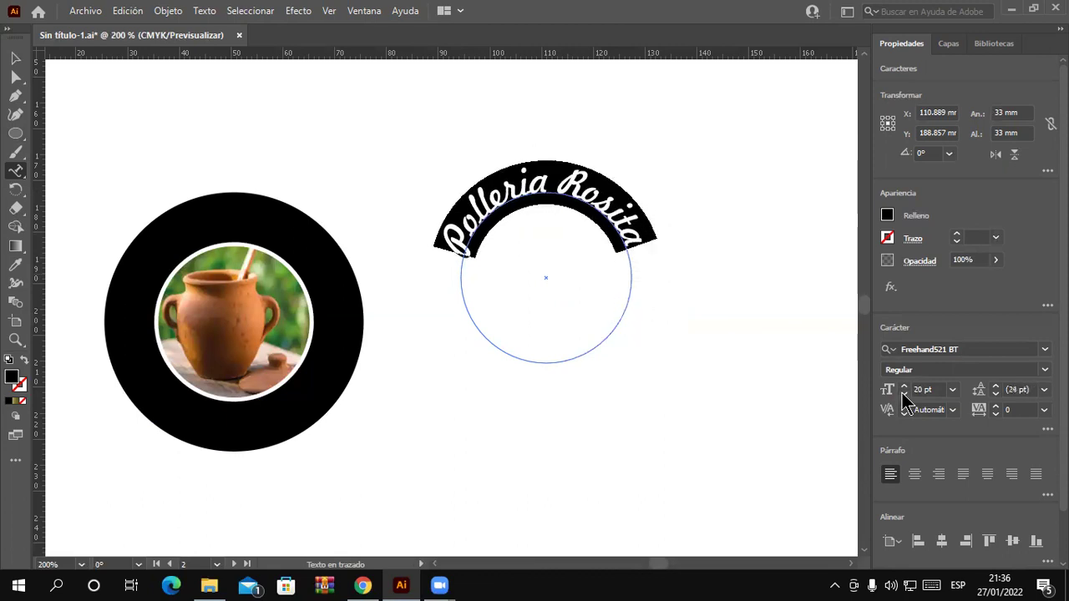
pyautogui.click(904, 394)
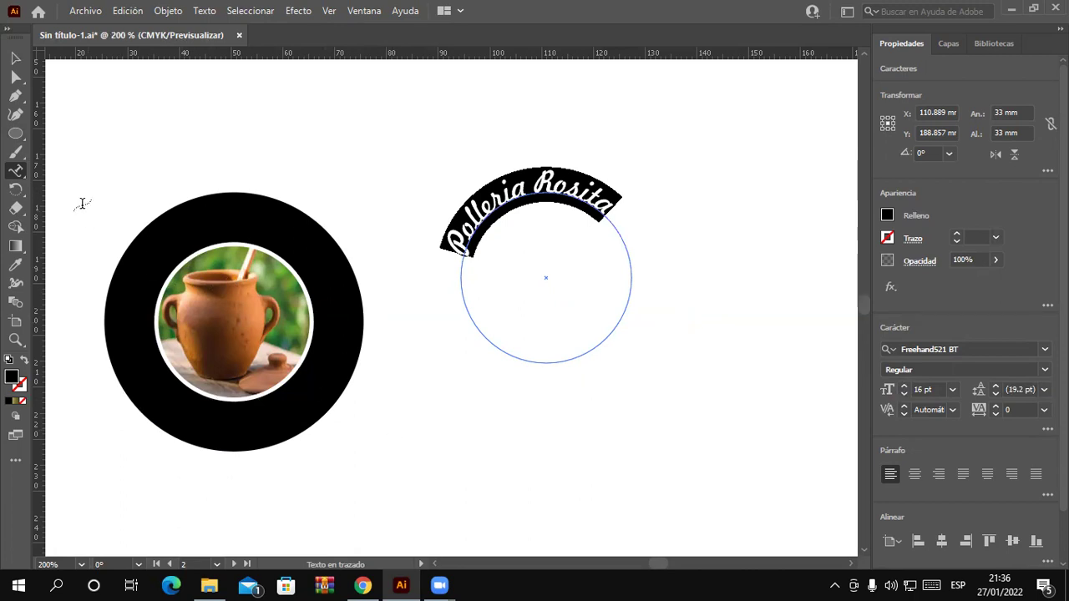
pyautogui.click(16, 59)
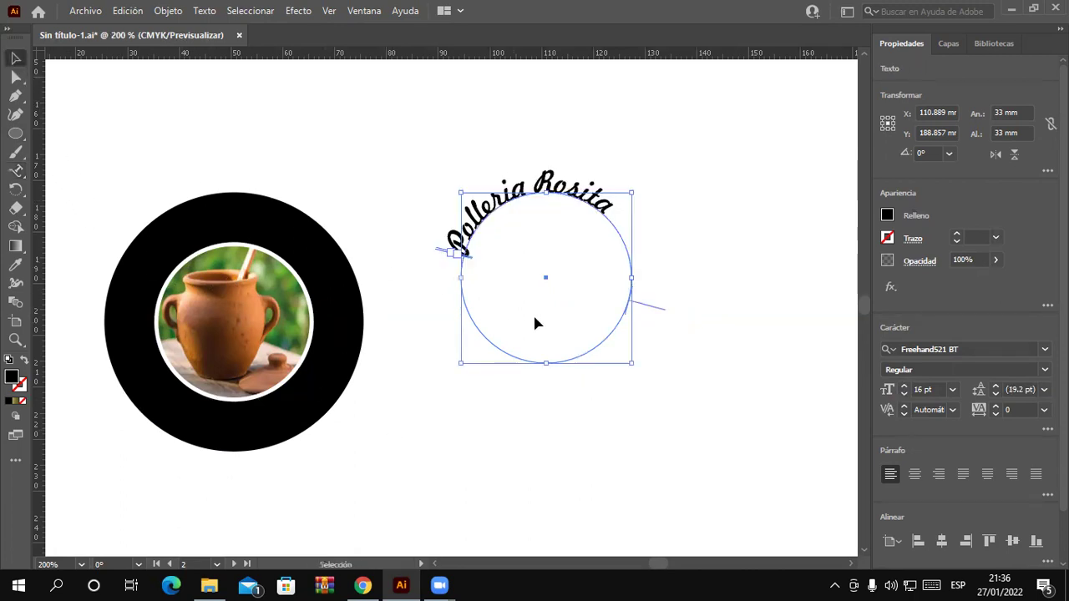
# - Make the curved 'Polleria Rosita' title orange
pyautogui.moveTo(548, 284)
pyautogui.mouseDown()
pyautogui.moveTo(243, 326)
pyautogui.moveTo(576, 219)
pyautogui.mouseUp()
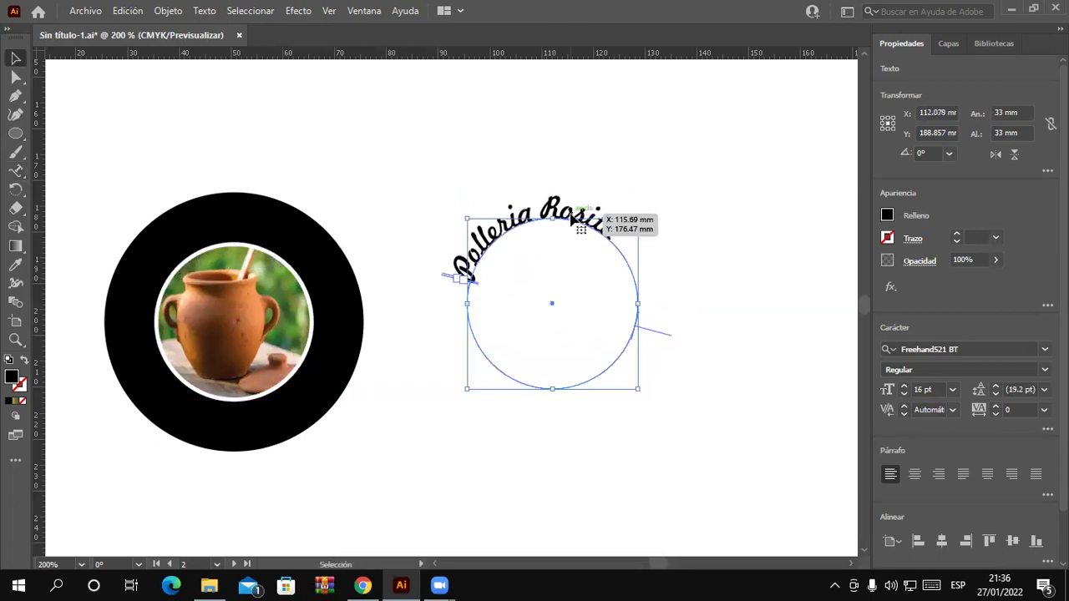
pyautogui.doubleClick(579, 221)
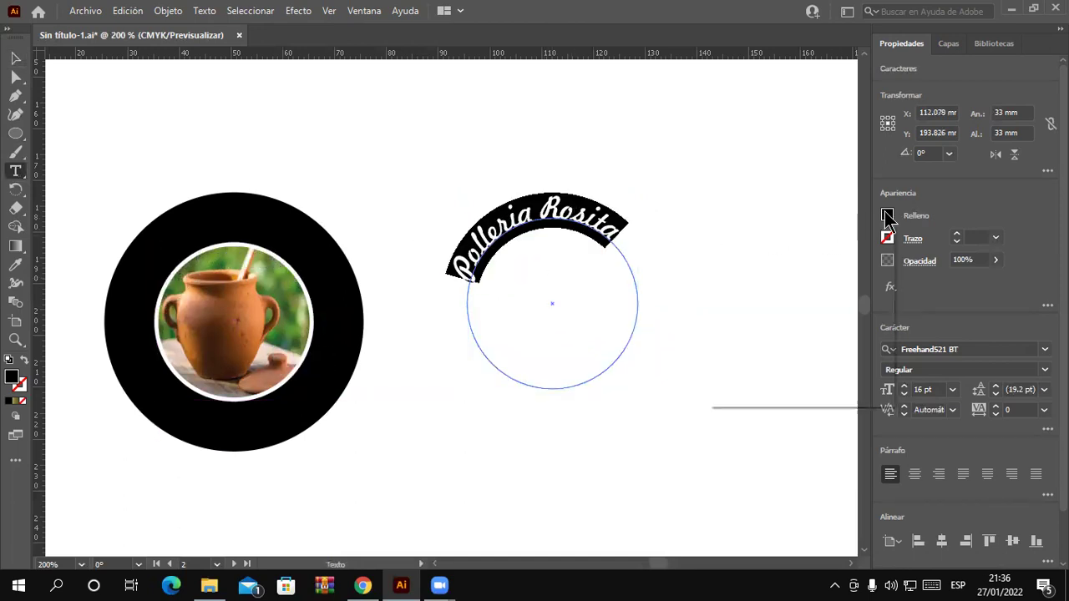
pyautogui.click(887, 217)
pyautogui.click(871, 272)
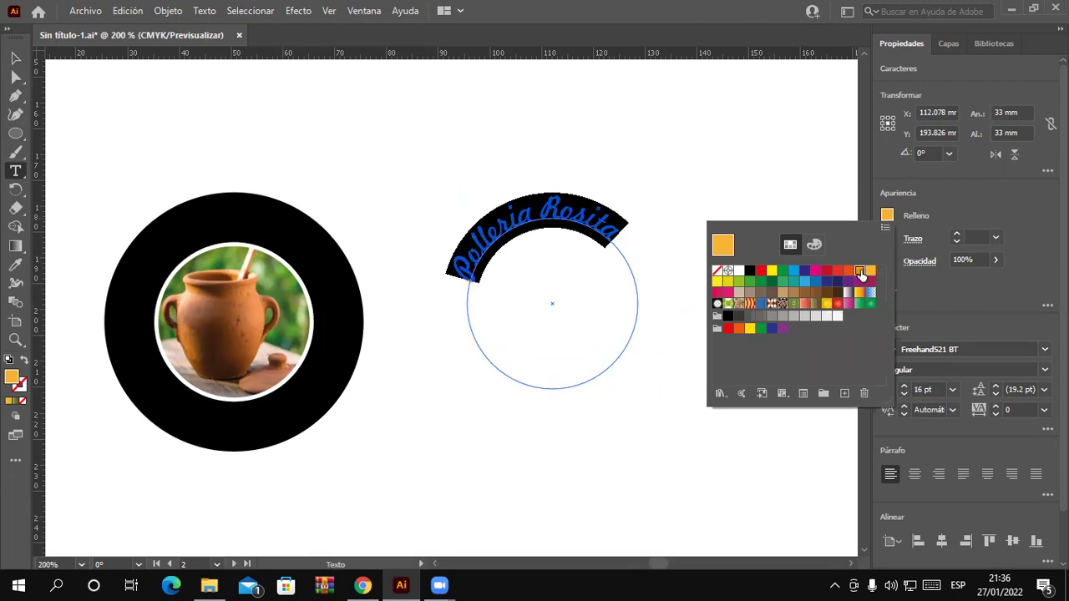
pyautogui.click(15, 63)
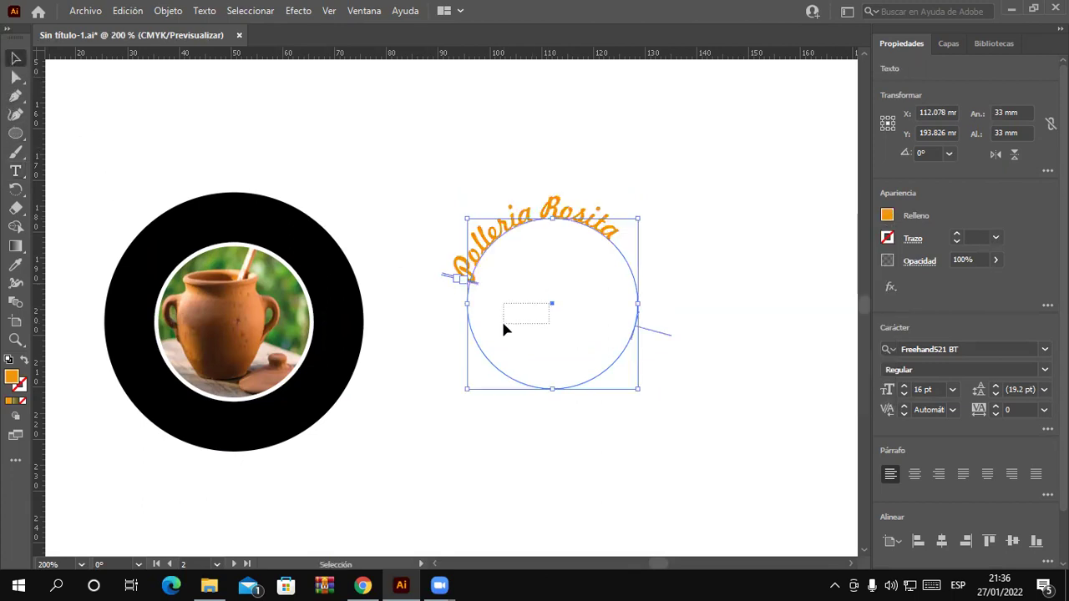
# - Move the curved title onto the black ring above the clay pot photo
pyautogui.moveTo(551, 312); pyautogui.dragTo(234, 324)
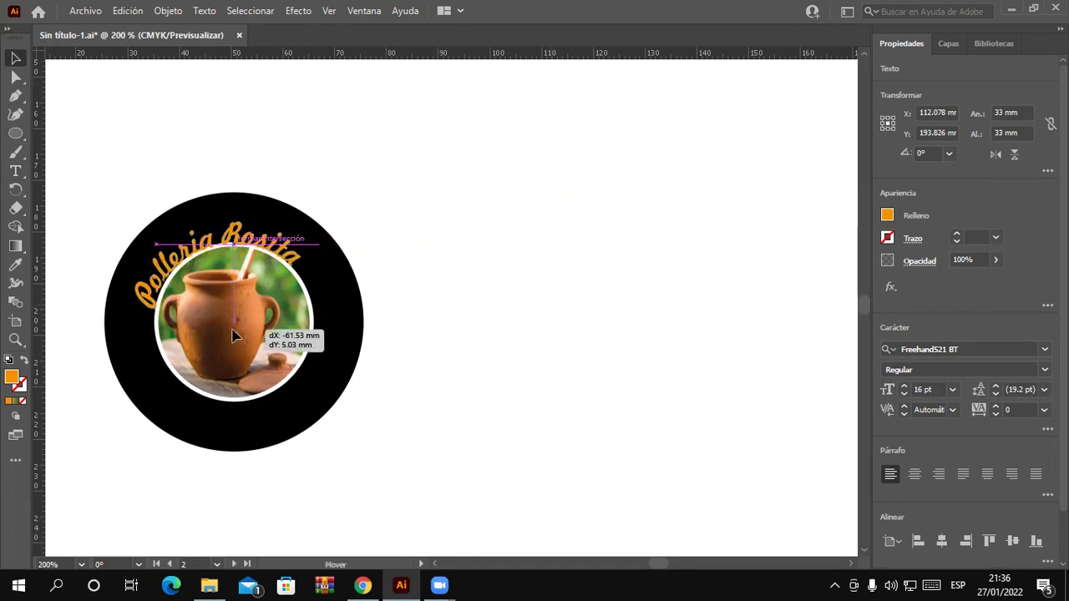
pyautogui.moveTo(234, 324); pyautogui.dragTo(235, 329)
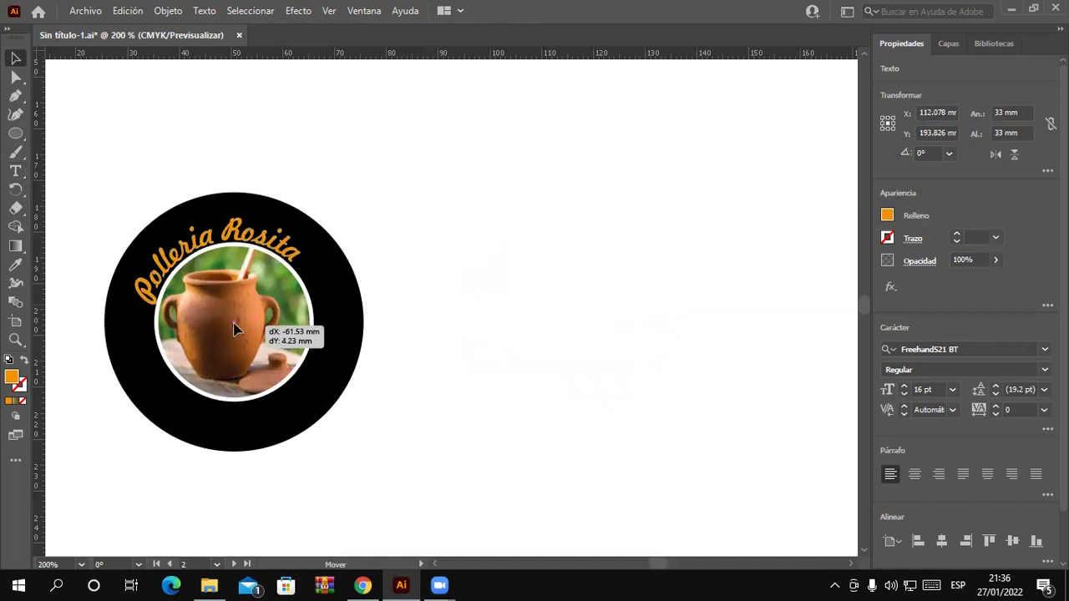
pyautogui.moveTo(237, 326); pyautogui.dragTo(235, 328)
pyautogui.click(584, 362)
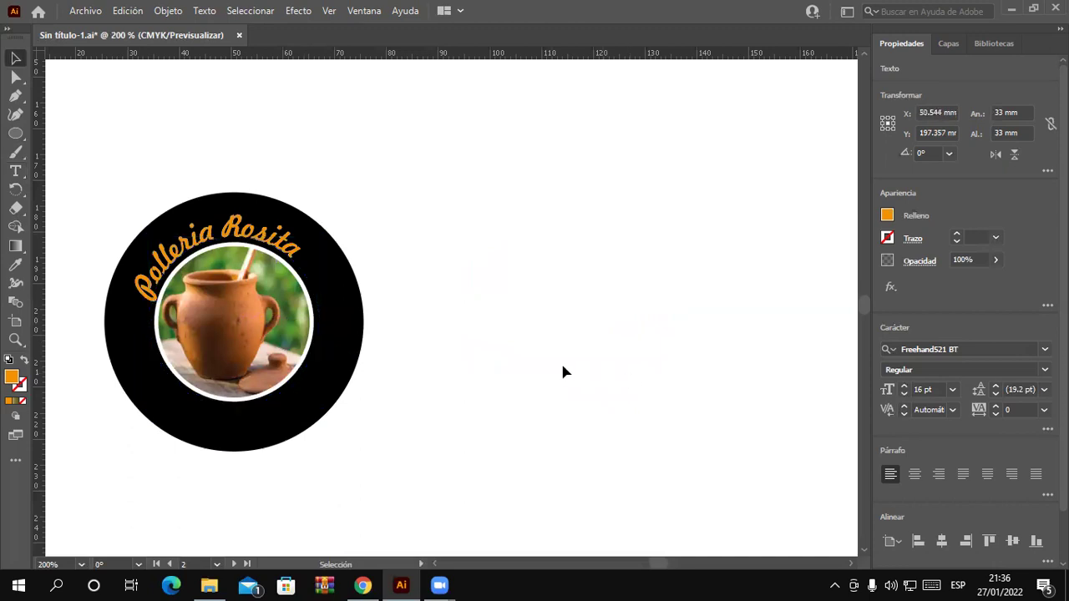
pyautogui.scroll(1, 259, 347)
pyautogui.moveTo(504, 360); pyautogui.dragTo(621, 354)
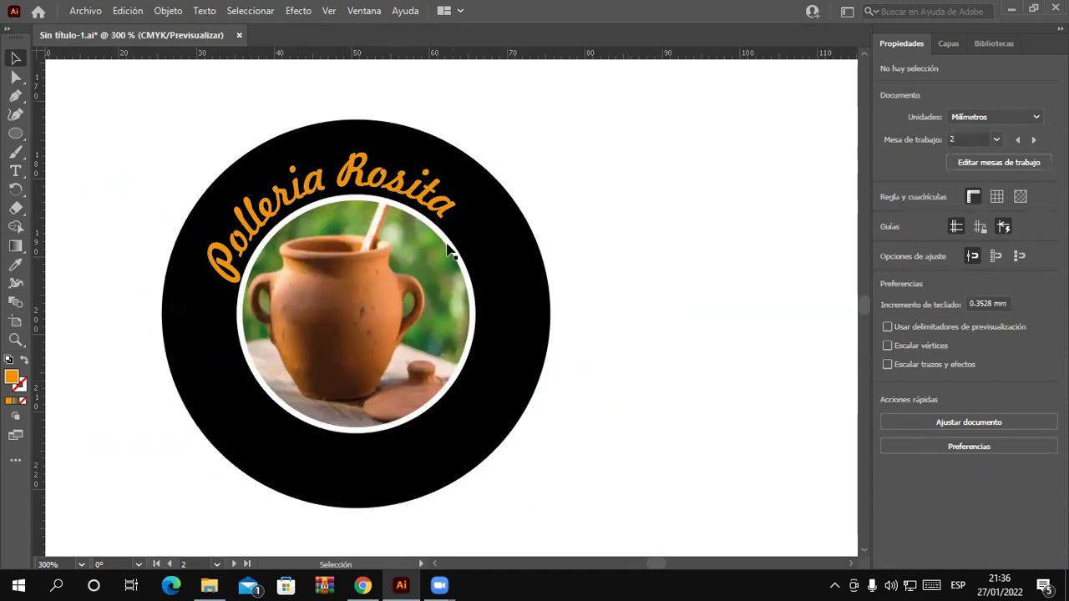
# - Slide the 'Polleria Rosita' title around the circle using its path brackets
pyautogui.click(451, 208)
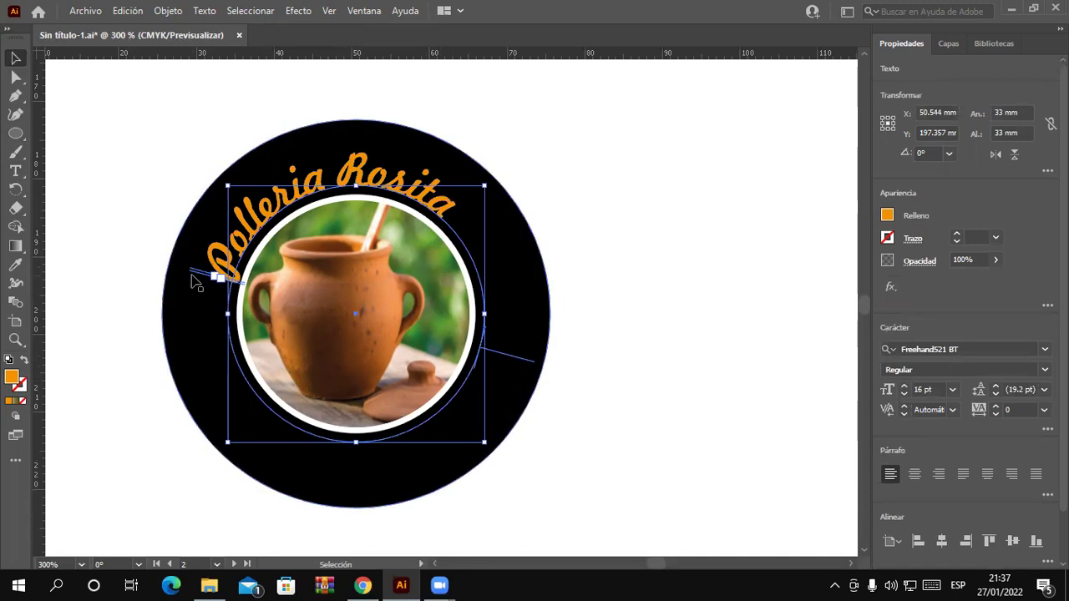
pyautogui.moveTo(201, 282); pyautogui.dragTo(211, 351)
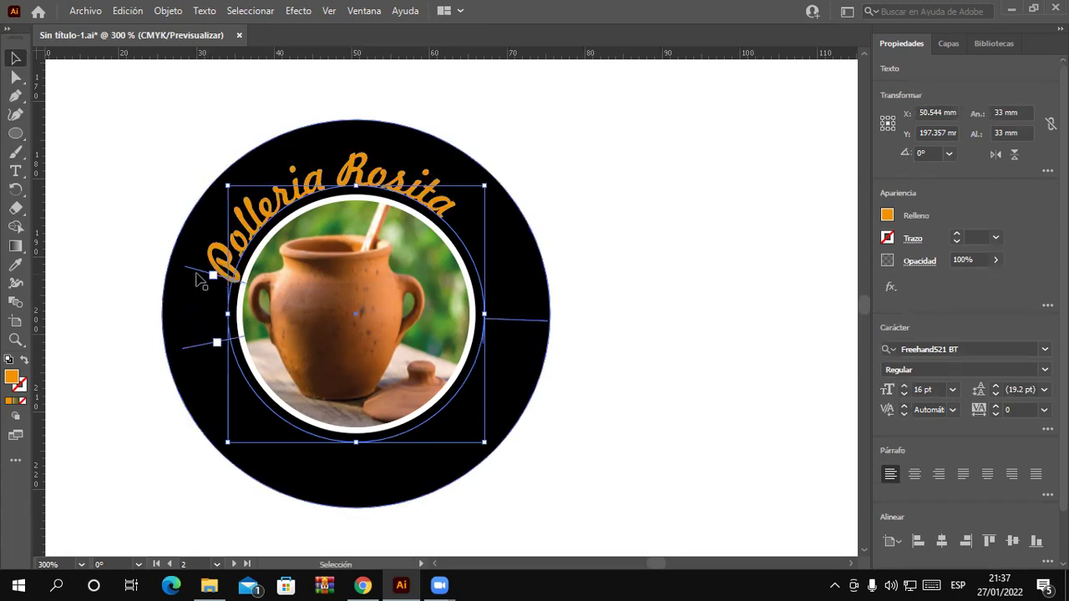
pyautogui.moveTo(200, 265); pyautogui.dragTo(242, 257)
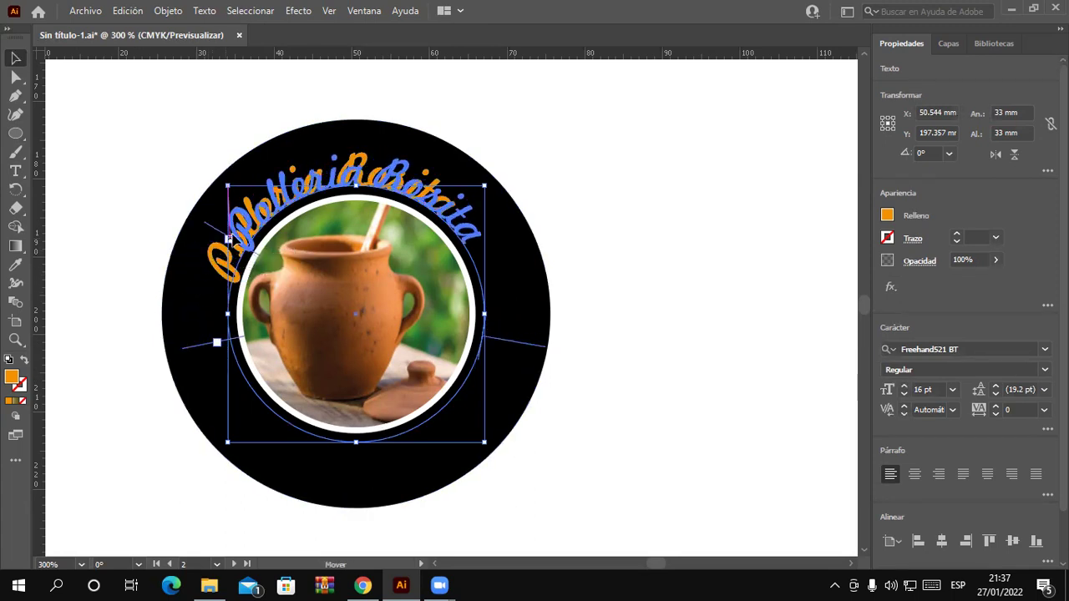
pyautogui.moveTo(523, 354)
pyautogui.mouseDown()
pyautogui.moveTo(522, 365)
pyautogui.moveTo(395, 424)
pyautogui.mouseUp()
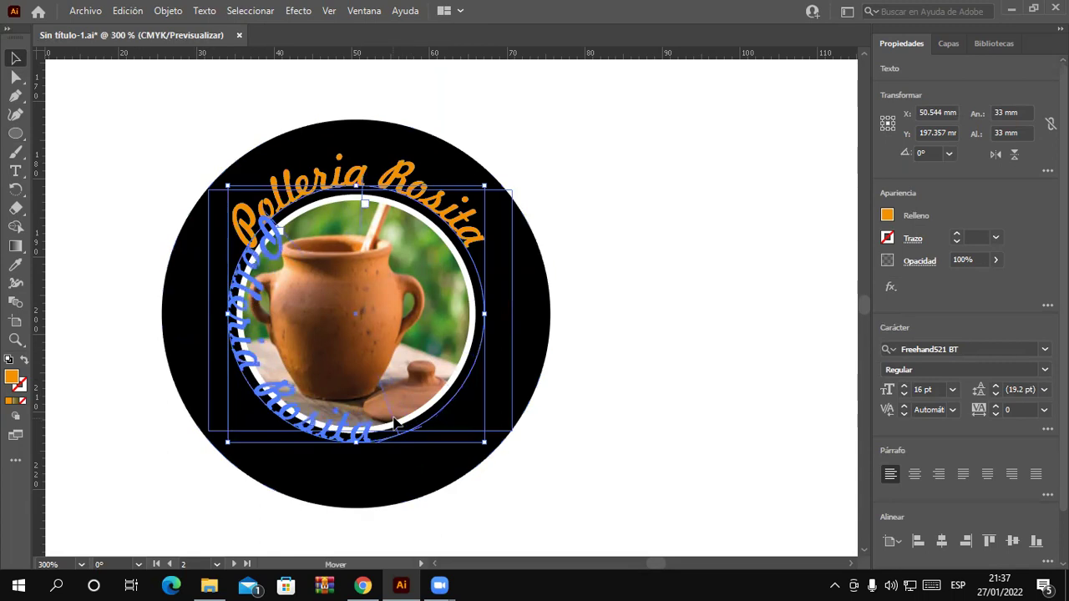
pyautogui.moveTo(395, 424); pyautogui.dragTo(513, 390)
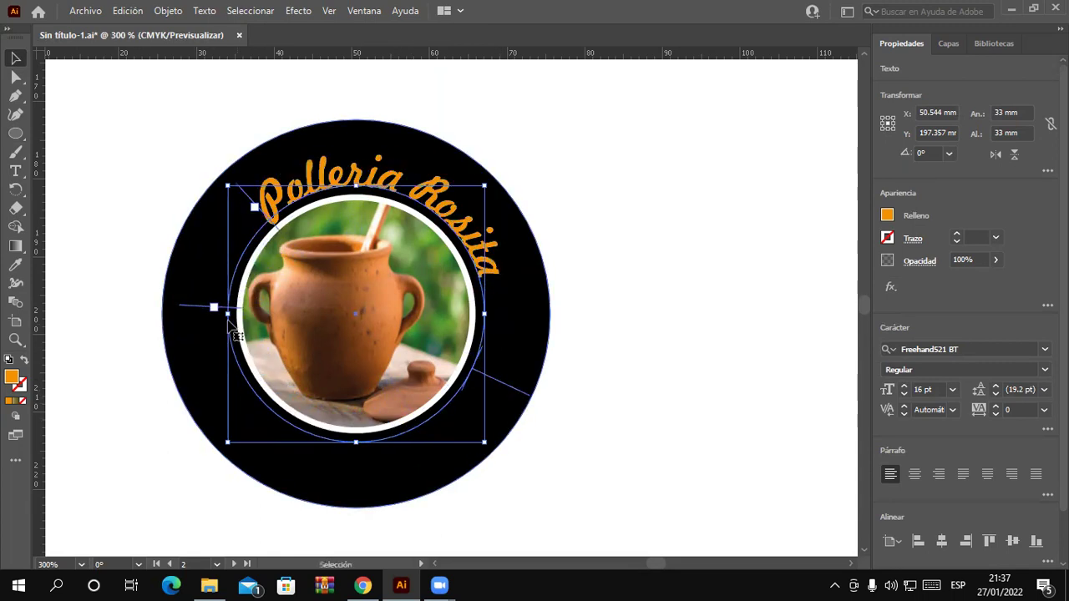
pyautogui.moveTo(199, 315); pyautogui.dragTo(201, 366)
pyautogui.moveTo(247, 198); pyautogui.dragTo(237, 226)
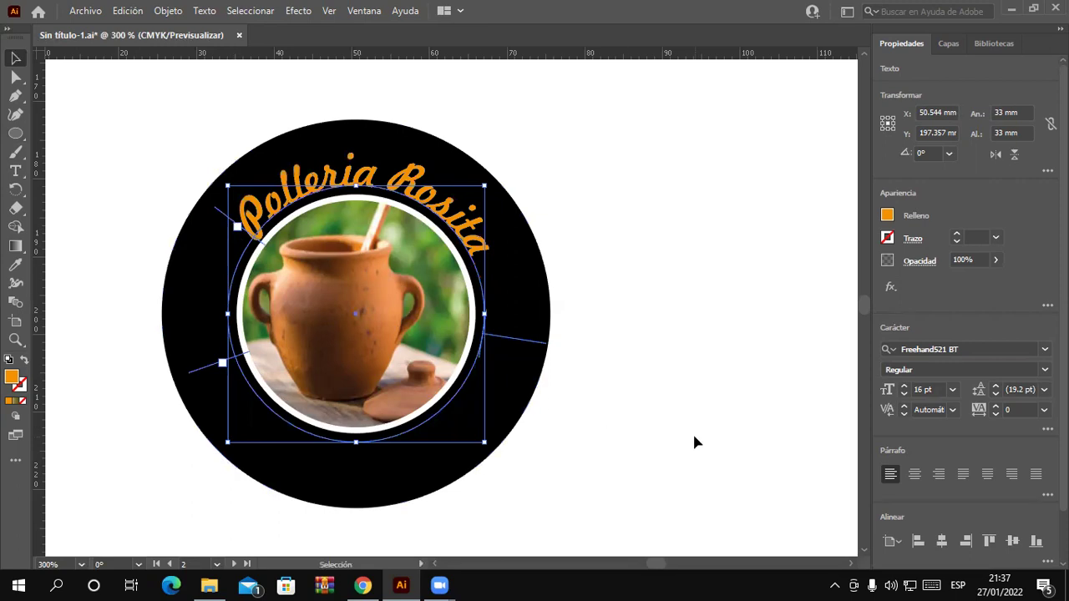
# - Enlarge the title to 19 pt and centre it over the ring's top
pyautogui.click(904, 388)
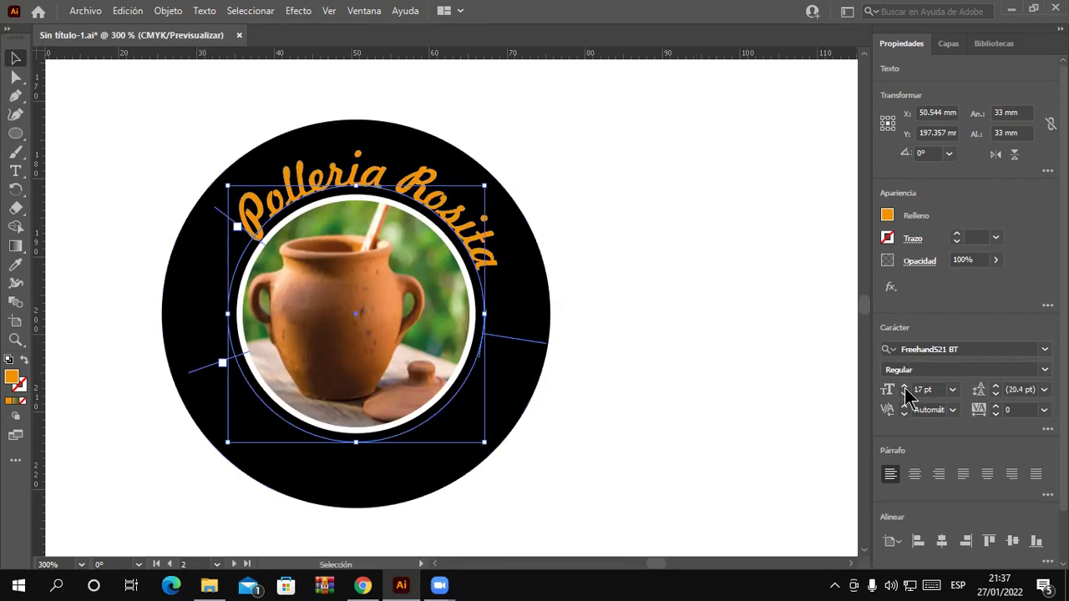
pyautogui.click(905, 389)
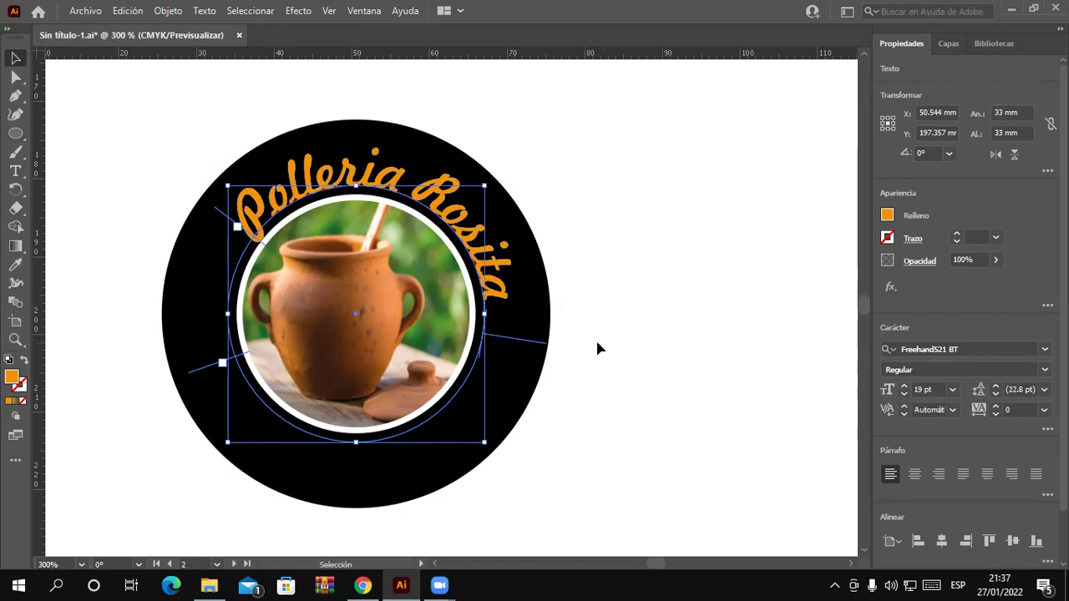
pyautogui.moveTo(538, 343); pyautogui.dragTo(549, 316)
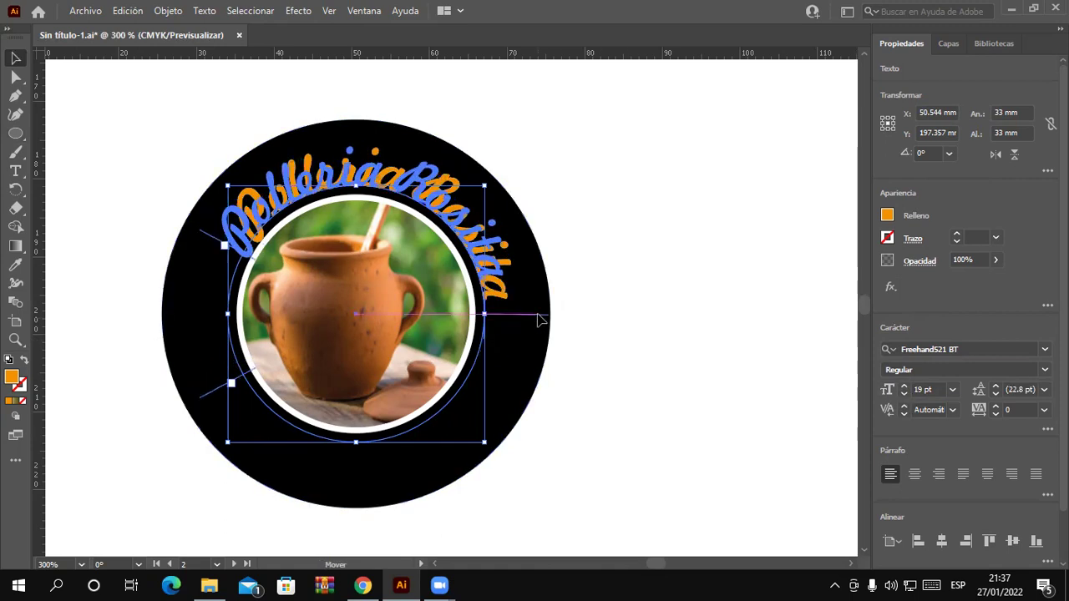
pyautogui.click(708, 391)
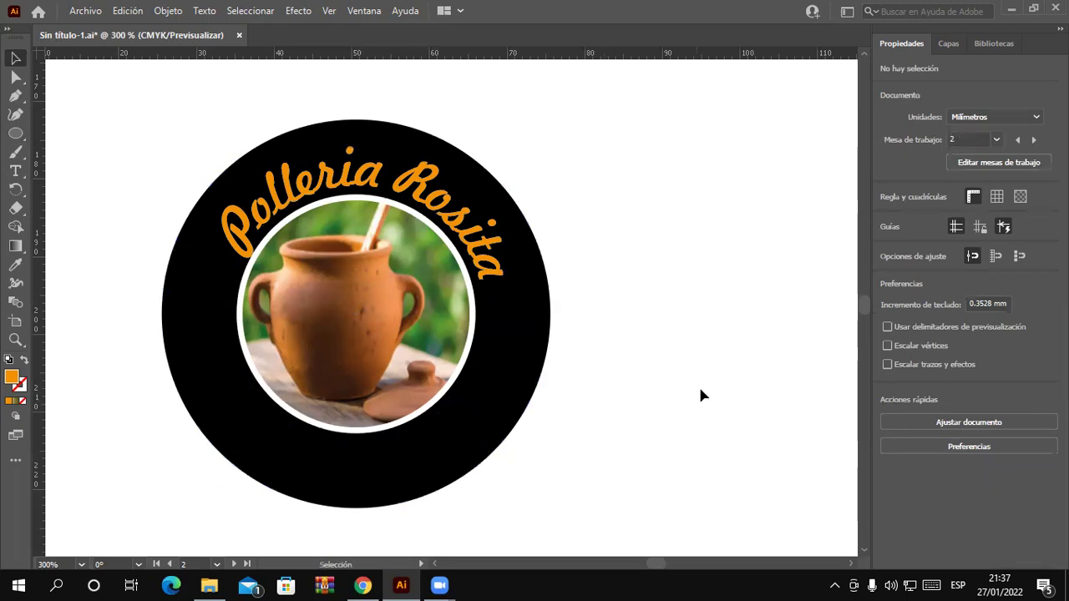
pyautogui.moveTo(700, 395); pyautogui.dragTo(580, 376)
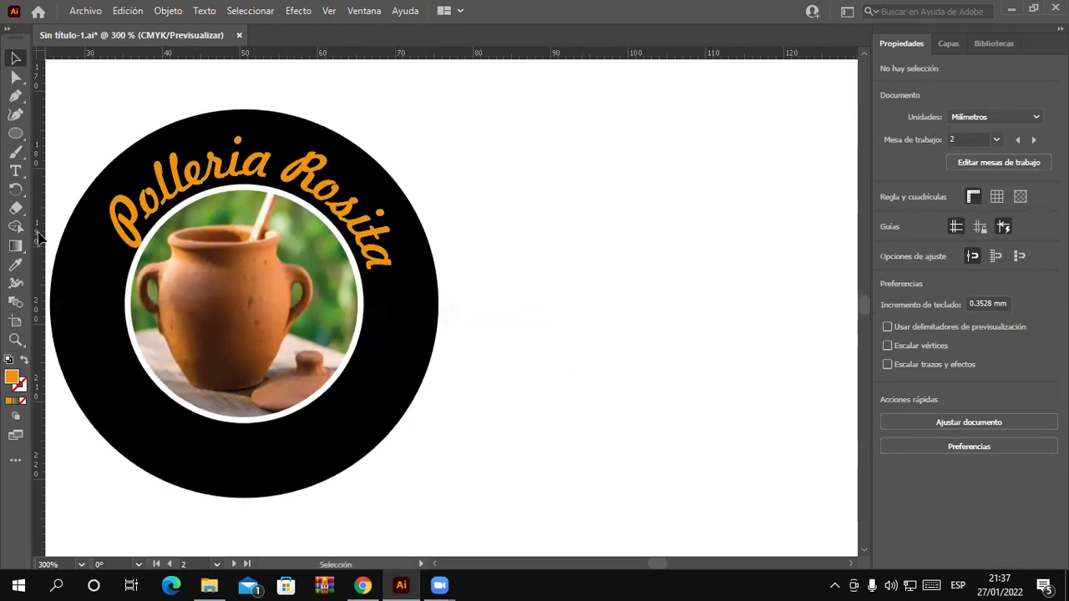
# - Draw a second 33 mm circle beside the badge
pyautogui.click(15, 133)
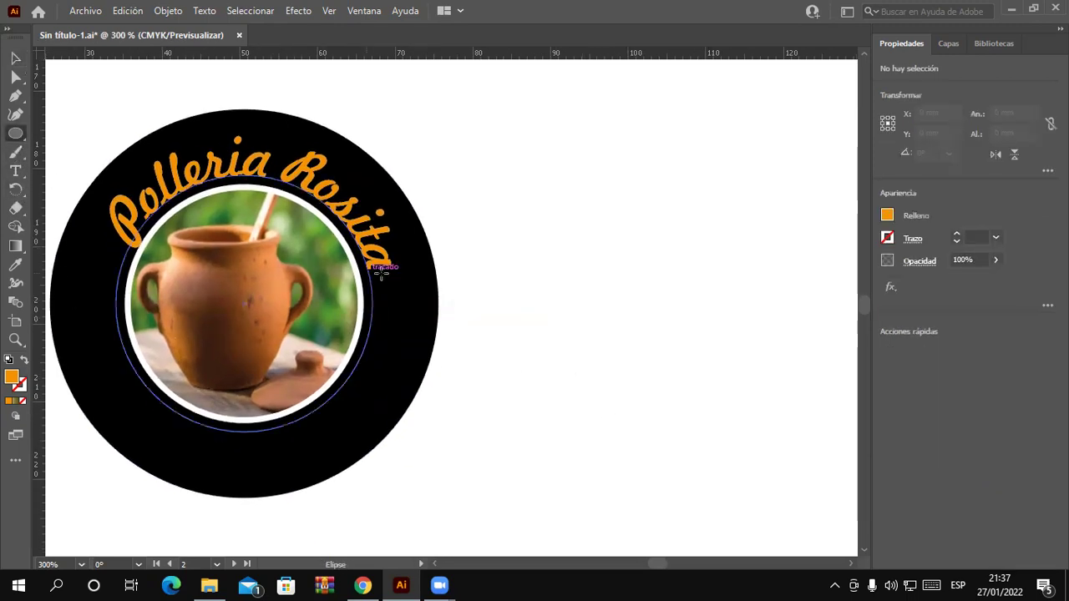
pyautogui.click(536, 266)
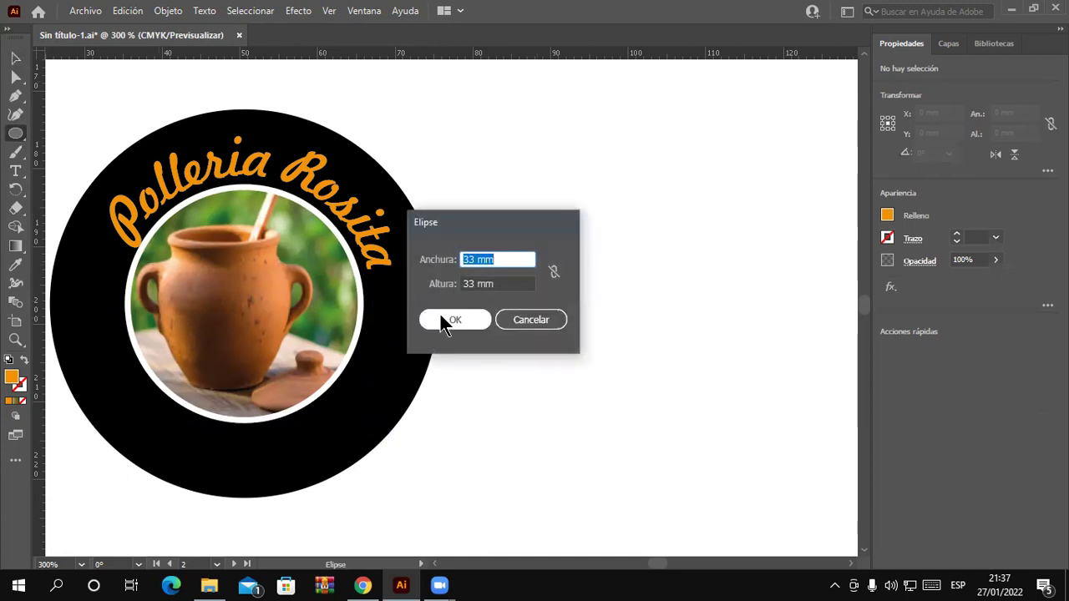
pyautogui.click(443, 319)
# - Run 'Lima - Comas' along the new circle's edge and select all of it
pyautogui.moveTo(15, 171); pyautogui.dragTo(129, 192)
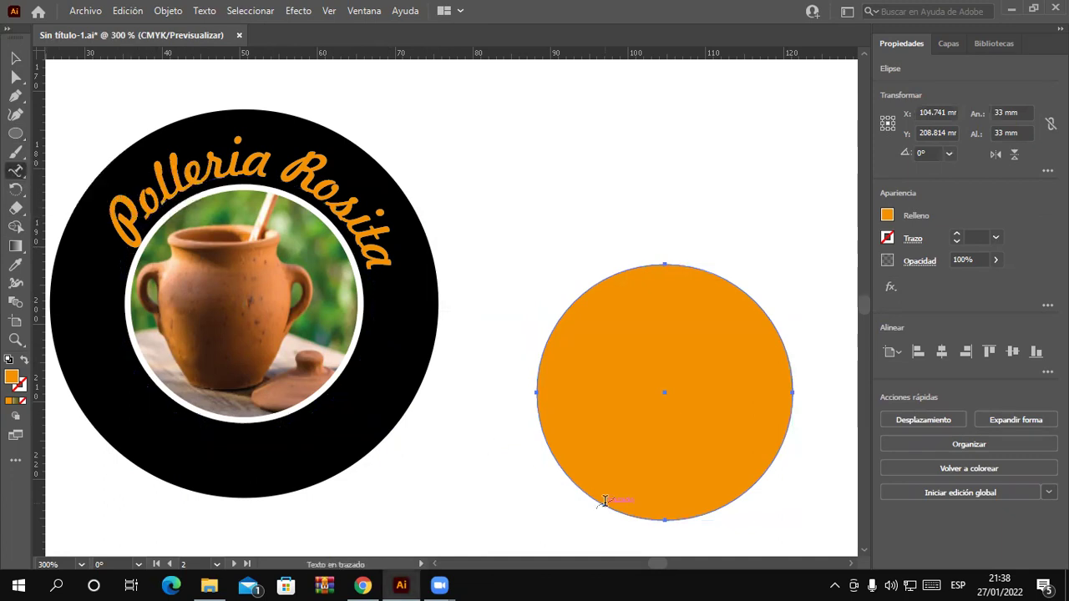
pyautogui.click(605, 501)
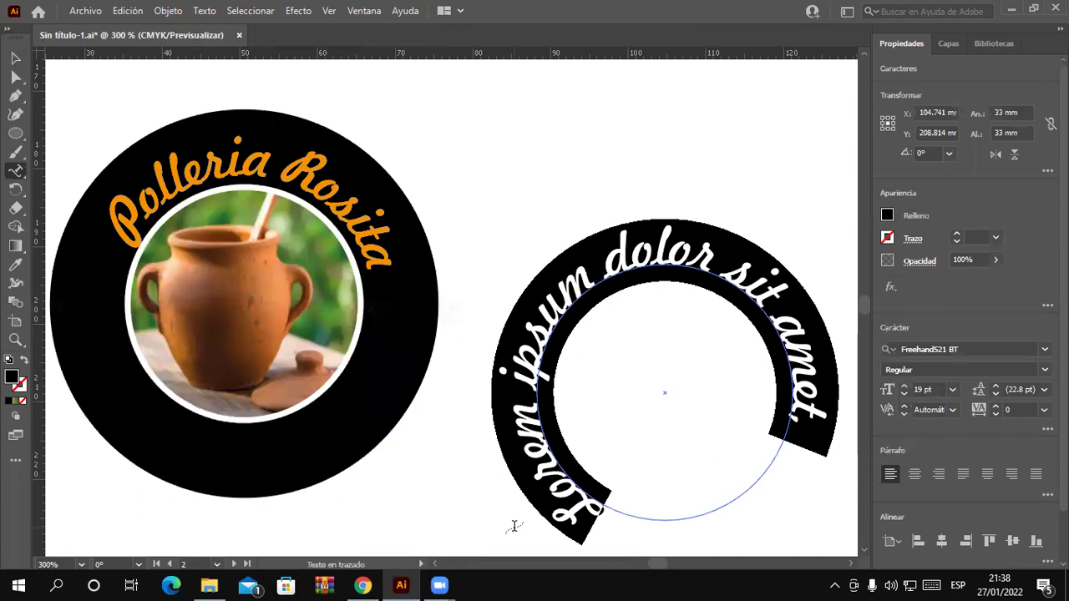
pyautogui.write('Polle')
pyautogui.write('-')
pyautogui.write('Com')
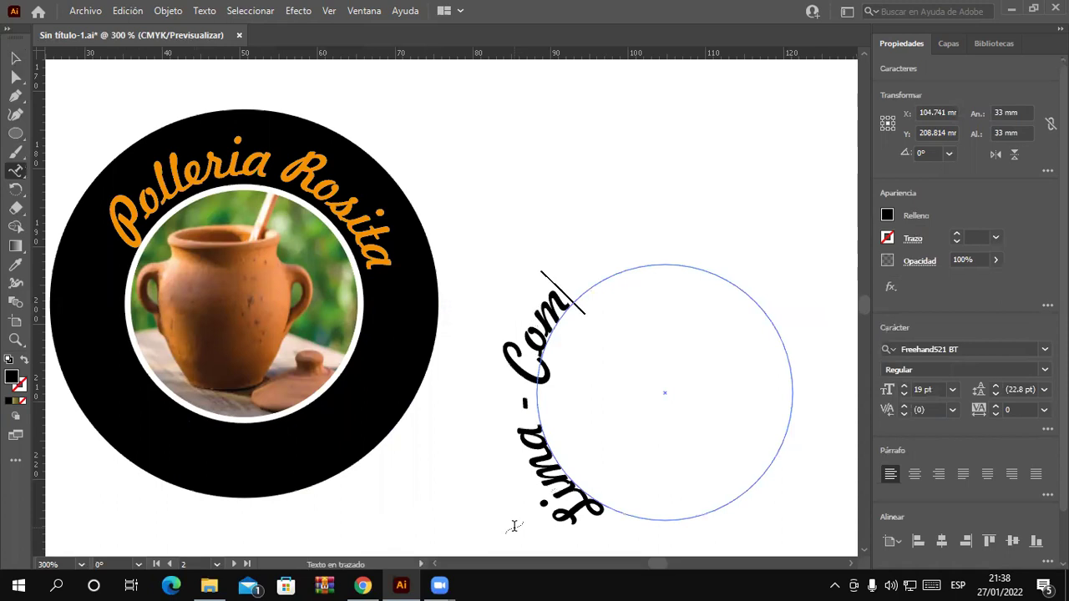
pyautogui.write('as')
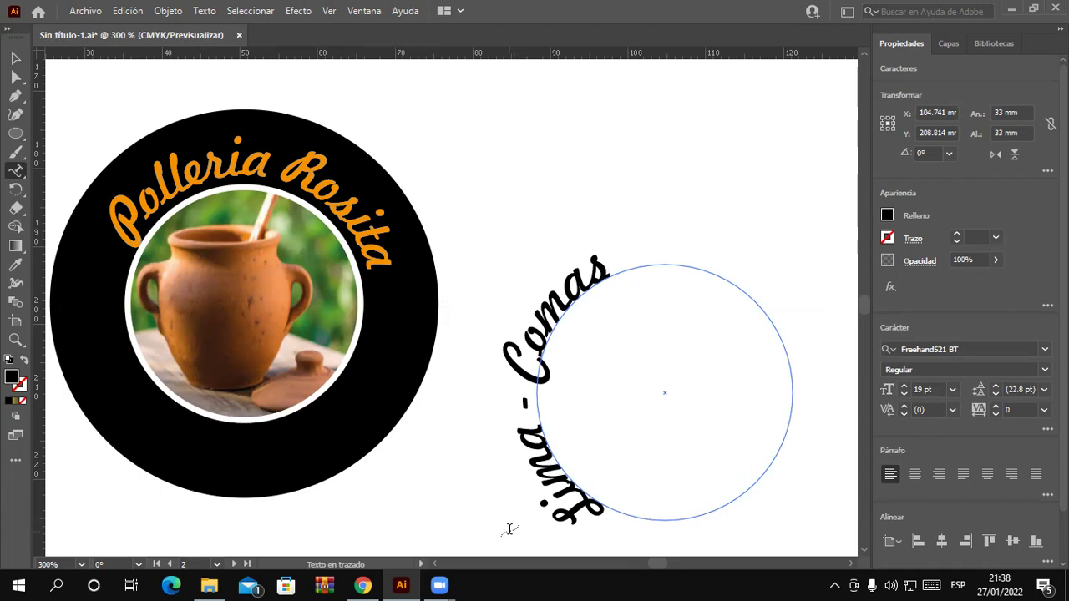
pyautogui.click(15, 59)
pyautogui.click(357, 232)
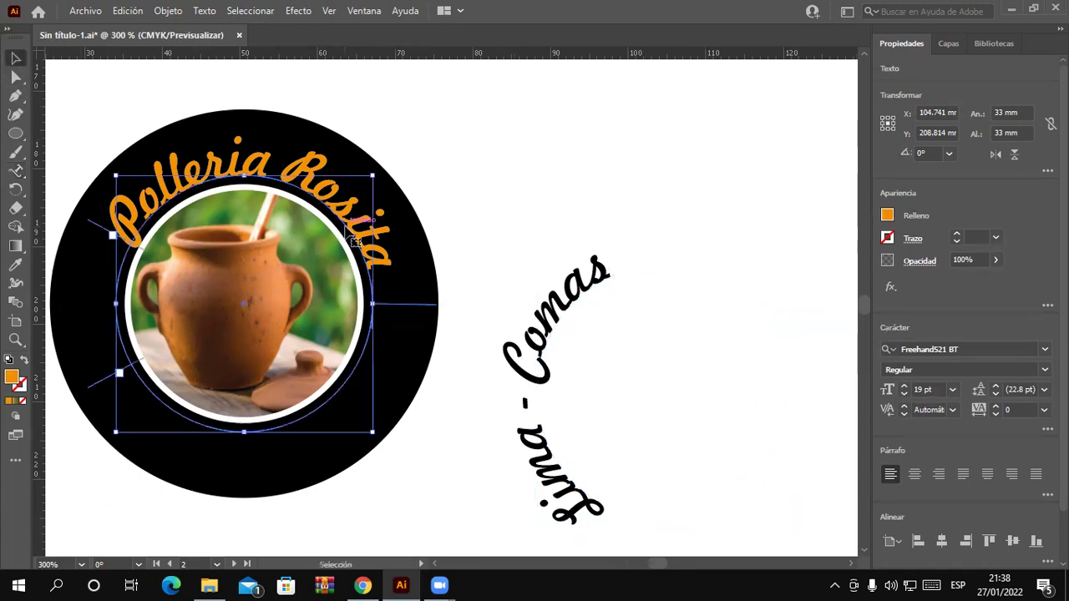
pyautogui.moveTo(359, 232); pyautogui.dragTo(366, 238)
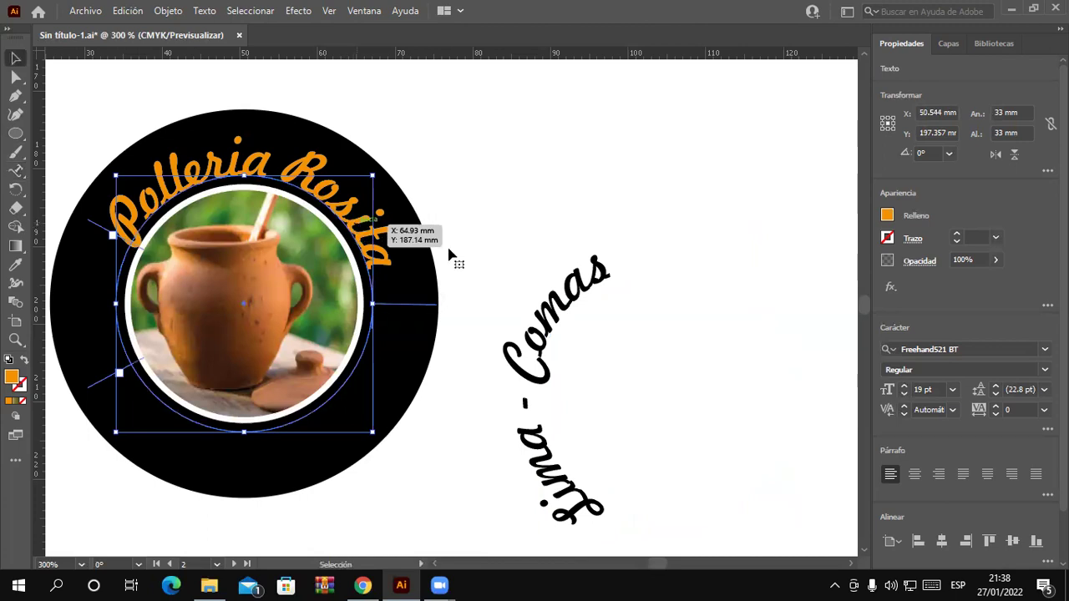
pyautogui.click(586, 294)
pyautogui.tripleClick(588, 296)
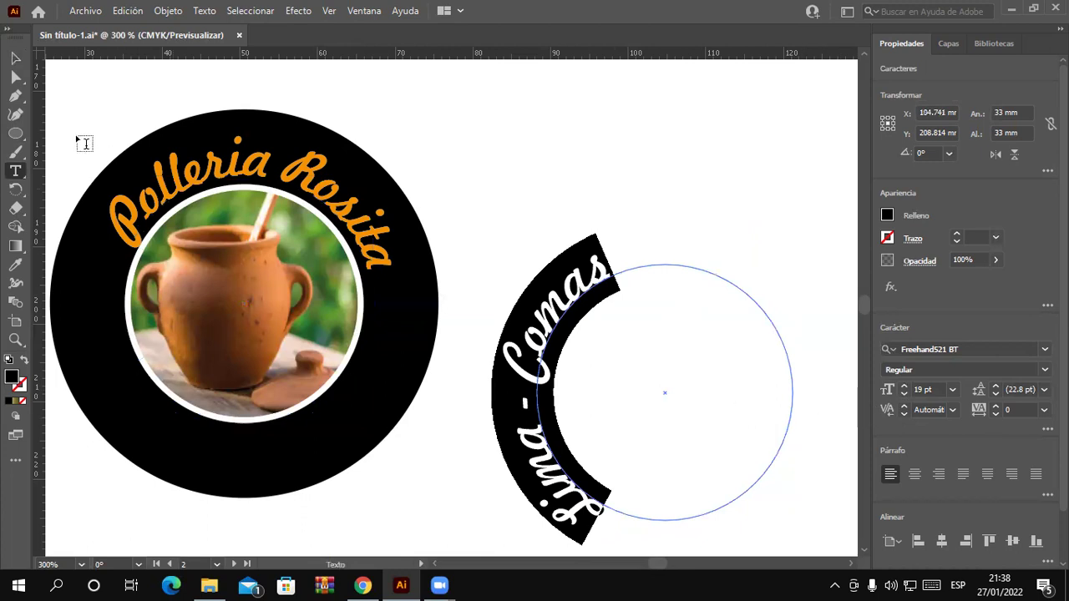
# - Make the 'Lima - Comas' text white
pyautogui.click(15, 58)
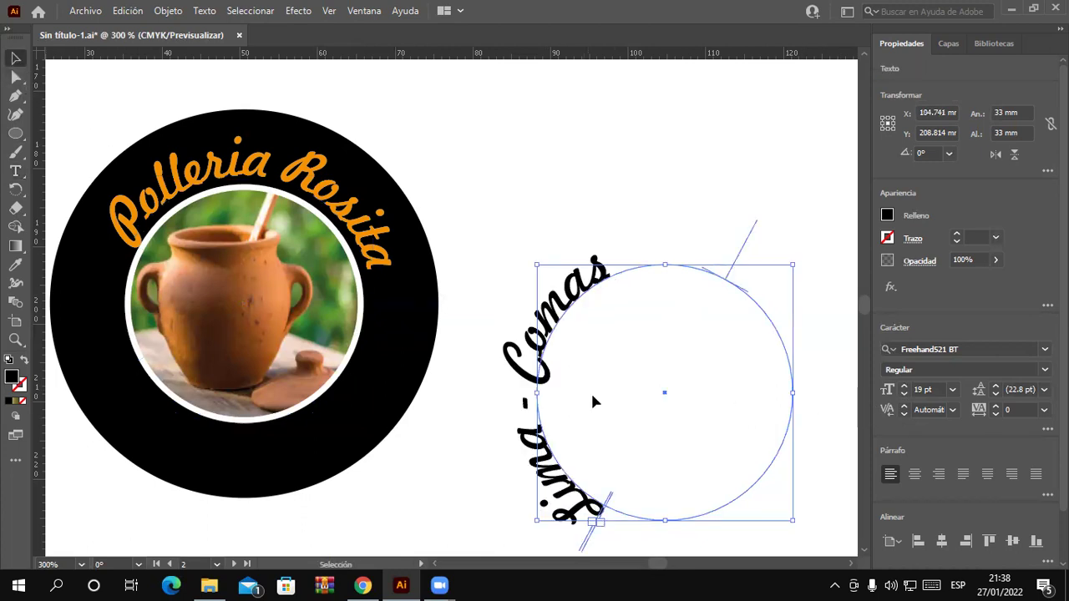
pyautogui.moveTo(667, 404)
pyautogui.mouseDown()
pyautogui.moveTo(355, 342)
pyautogui.moveTo(644, 358)
pyautogui.mouseUp()
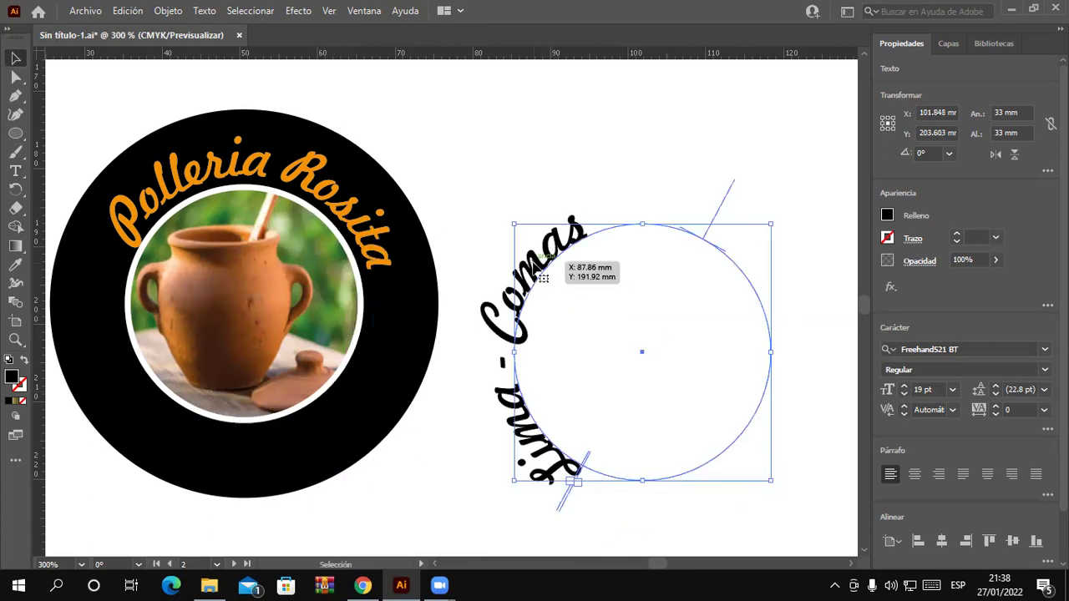
pyautogui.tripleClick(543, 278)
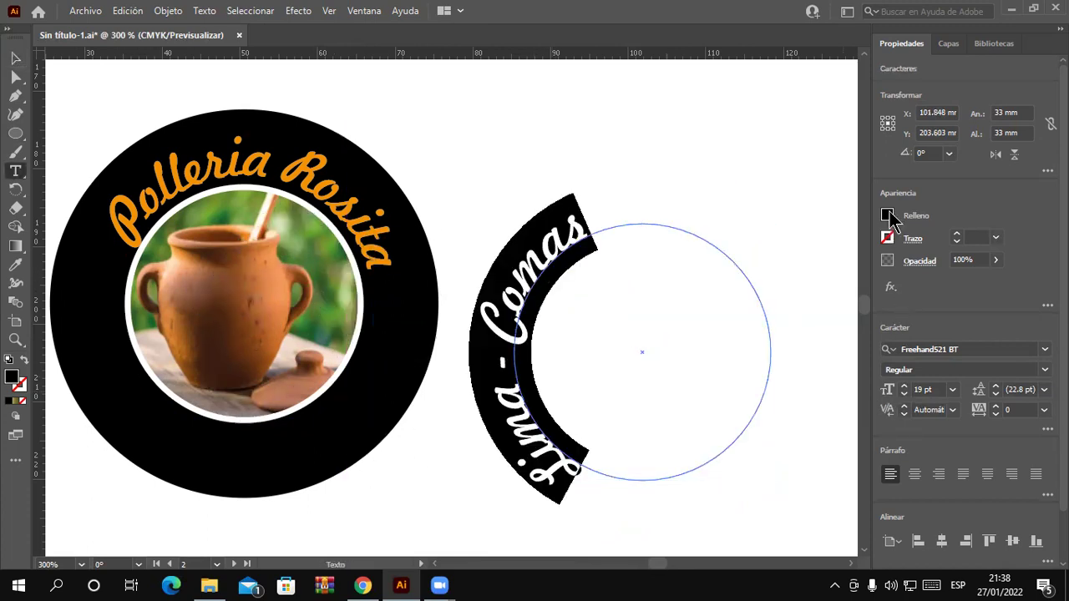
pyautogui.click(887, 216)
pyautogui.click(739, 271)
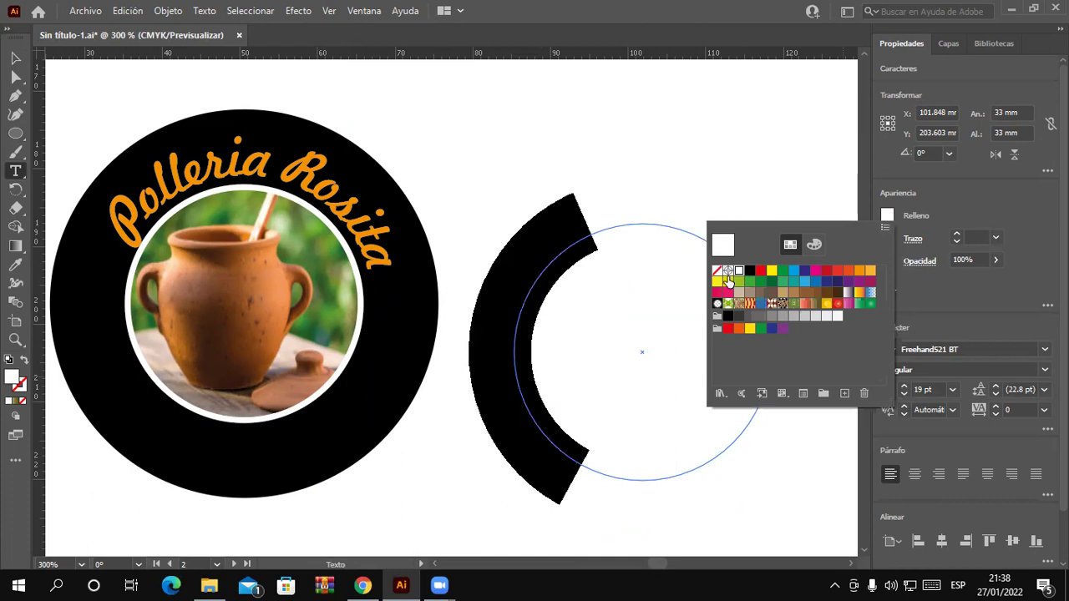
pyautogui.click(17, 58)
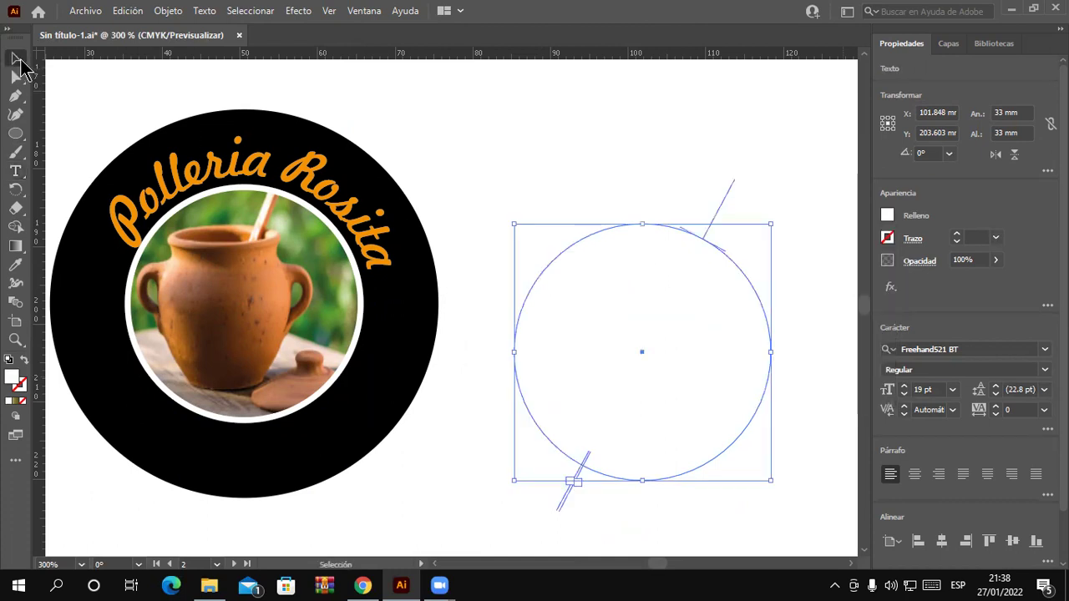
# - Move the 'Lima - Comas' circle onto the badge ring and slide the text around
pyautogui.moveTo(641, 357); pyautogui.dragTo(241, 309)
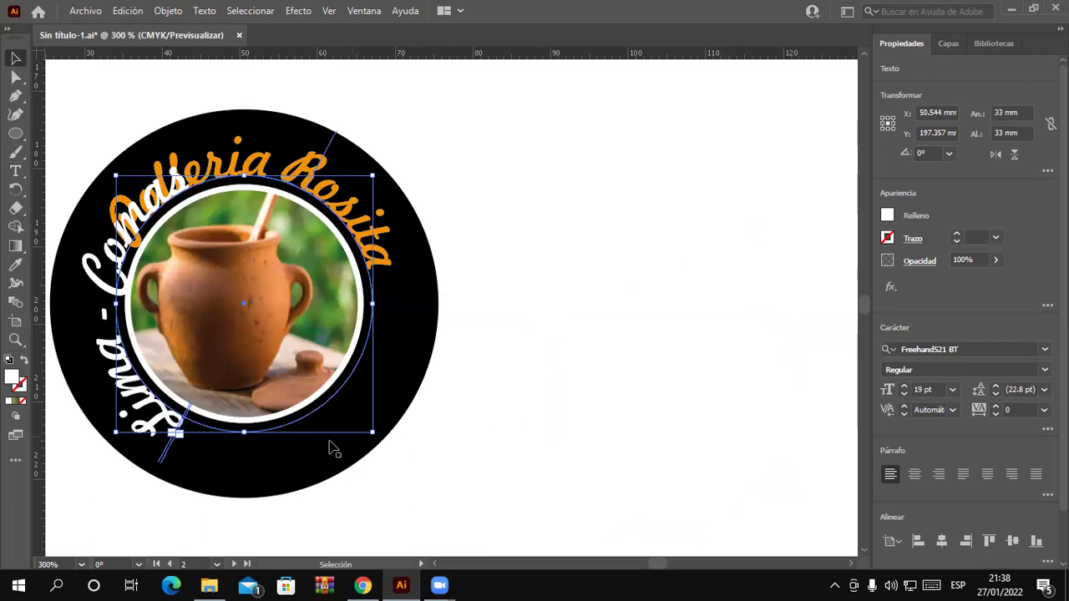
pyautogui.moveTo(165, 464)
pyautogui.mouseDown()
pyautogui.moveTo(446, 321)
pyautogui.moveTo(448, 300)
pyautogui.mouseUp()
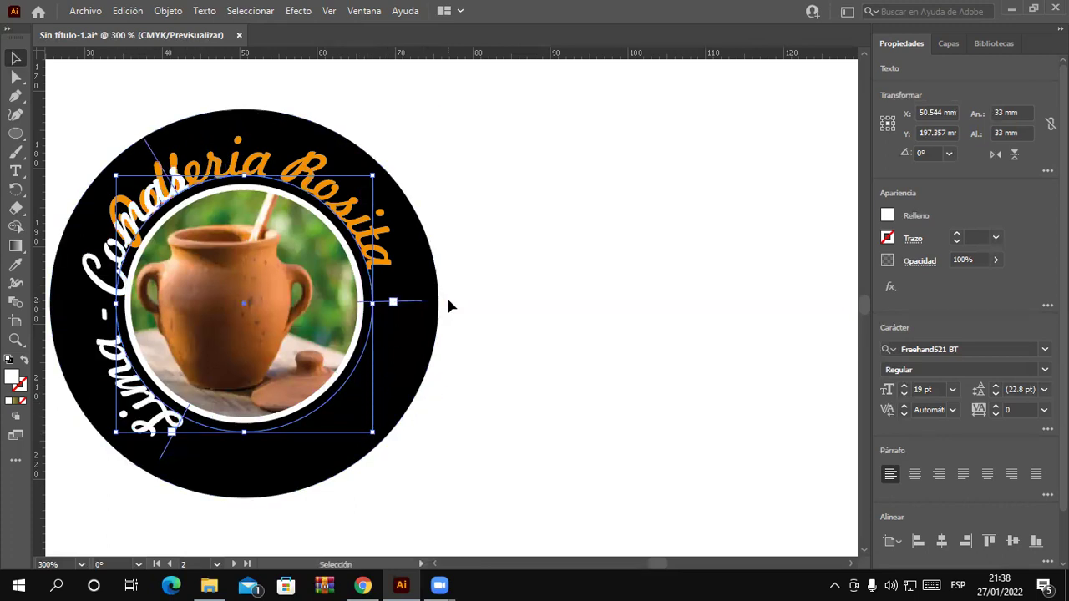
pyautogui.moveTo(163, 464)
pyautogui.mouseDown()
pyautogui.moveTo(372, 438)
pyautogui.moveTo(394, 411)
pyautogui.mouseUp()
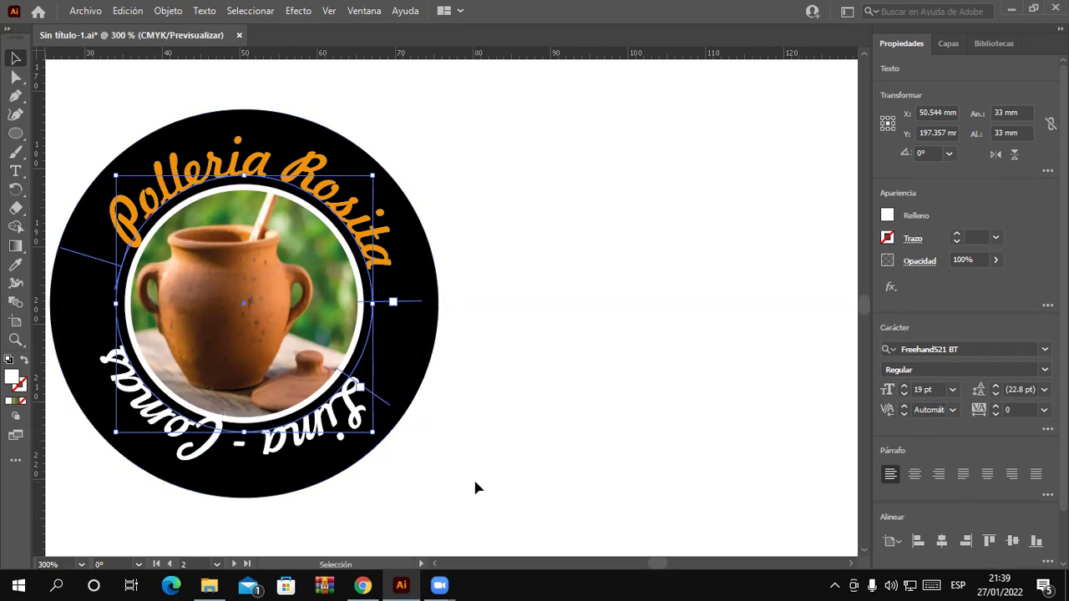
pyautogui.click(600, 472)
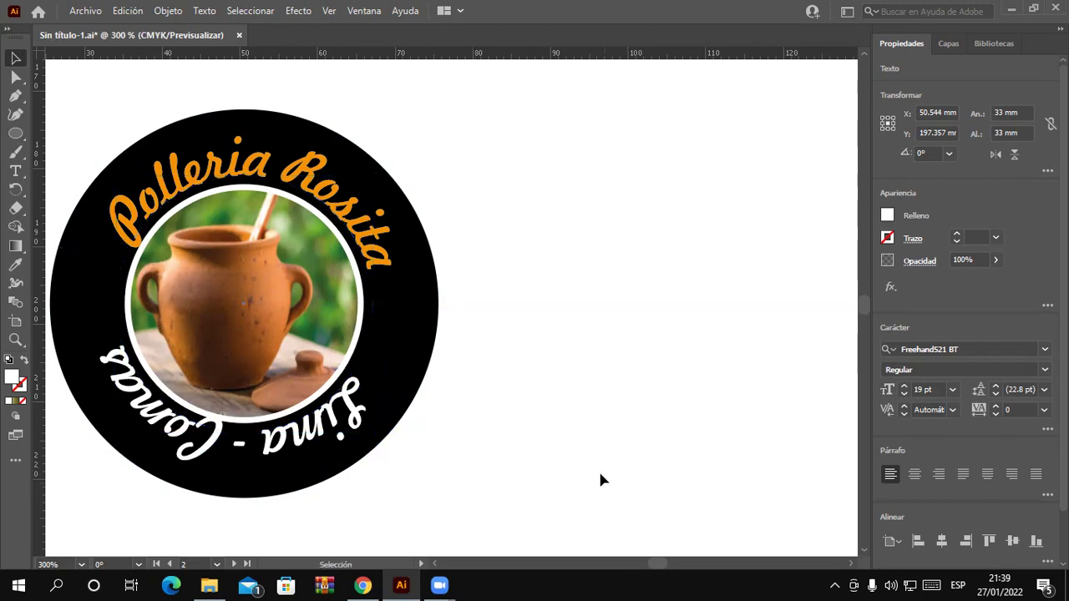
pyautogui.hscroll(-5, 558, 461)
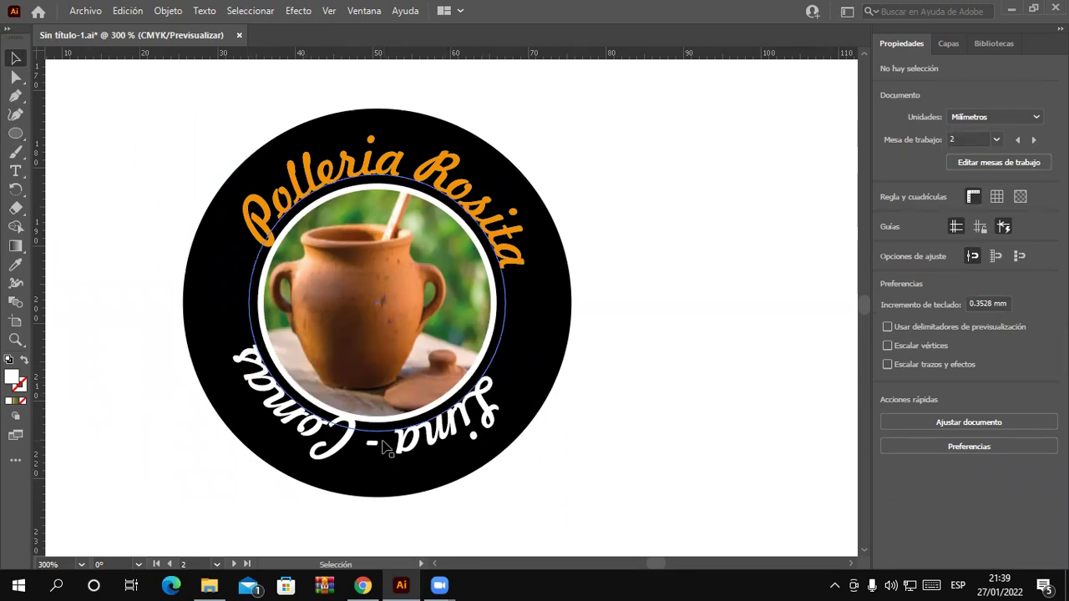
# - Flip the text vertically and slide it toward the bottom of the ring
pyautogui.click(429, 451)
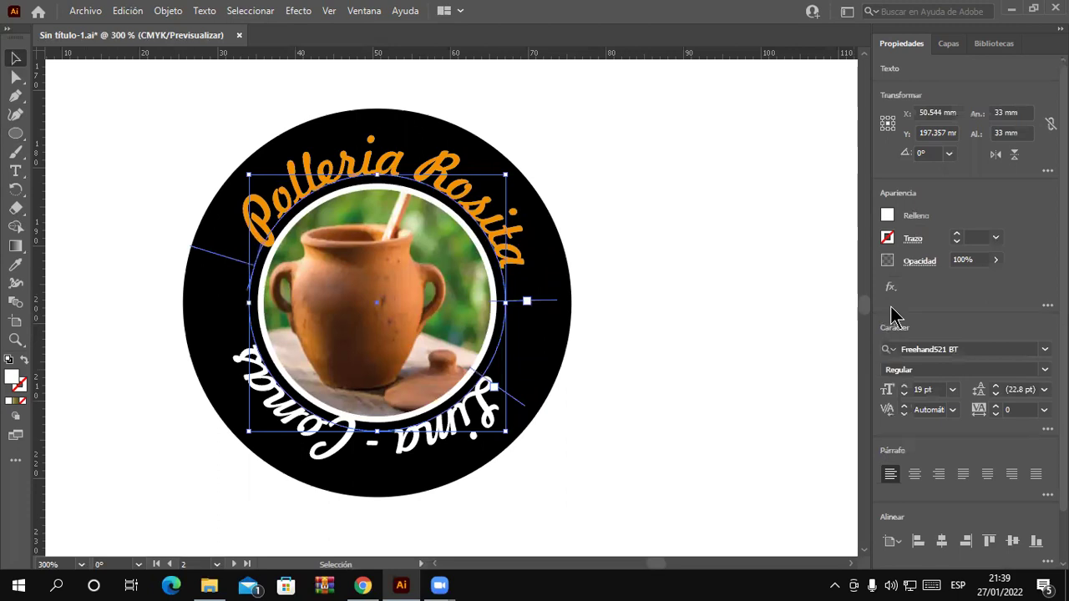
pyautogui.click(1013, 155)
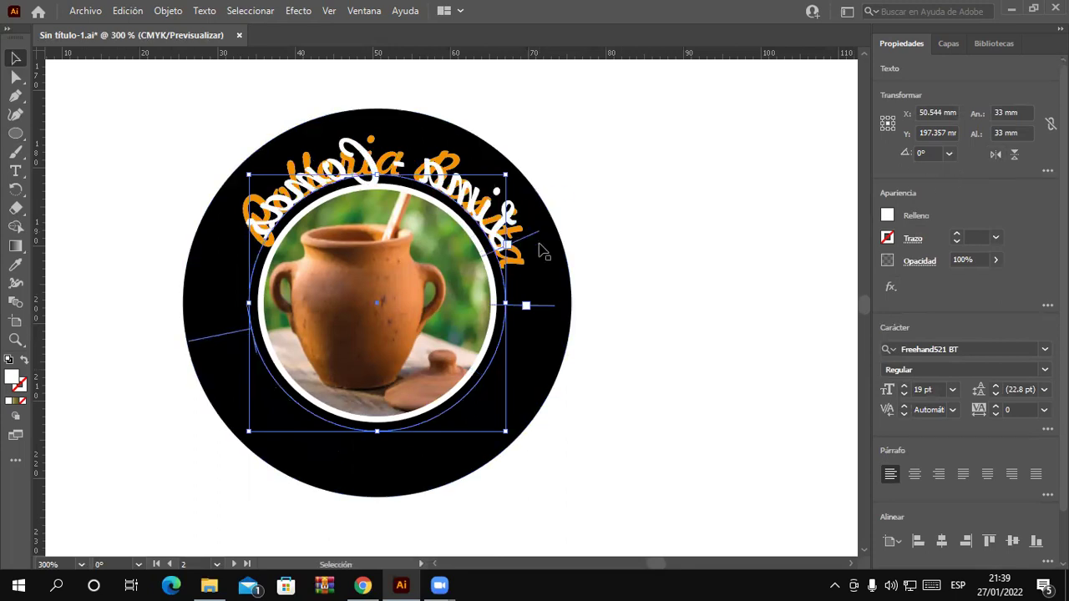
pyautogui.moveTo(544, 313); pyautogui.dragTo(517, 410)
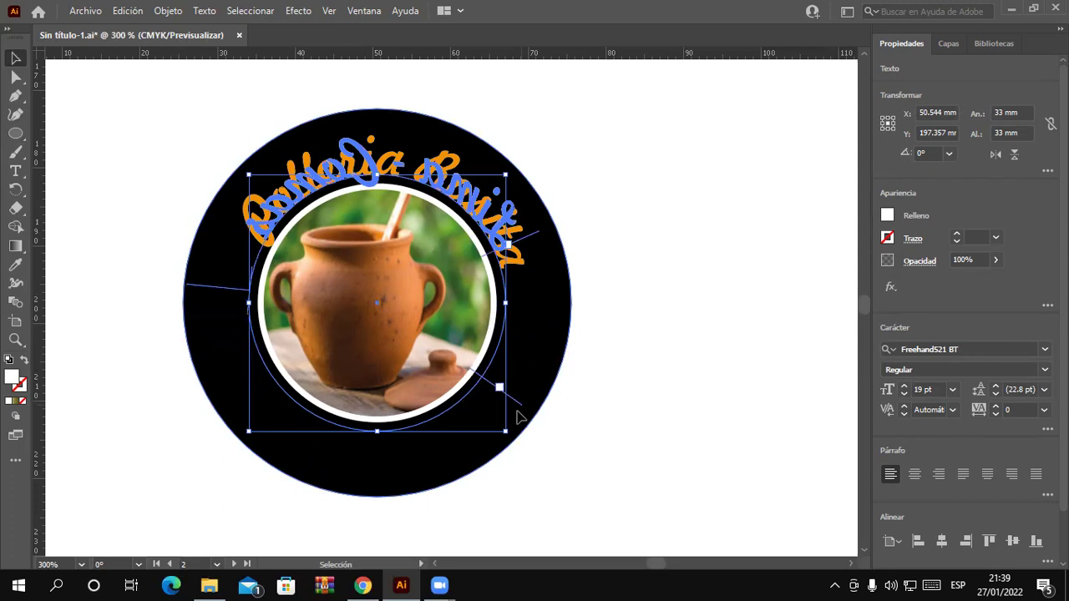
pyautogui.moveTo(541, 249); pyautogui.dragTo(547, 368)
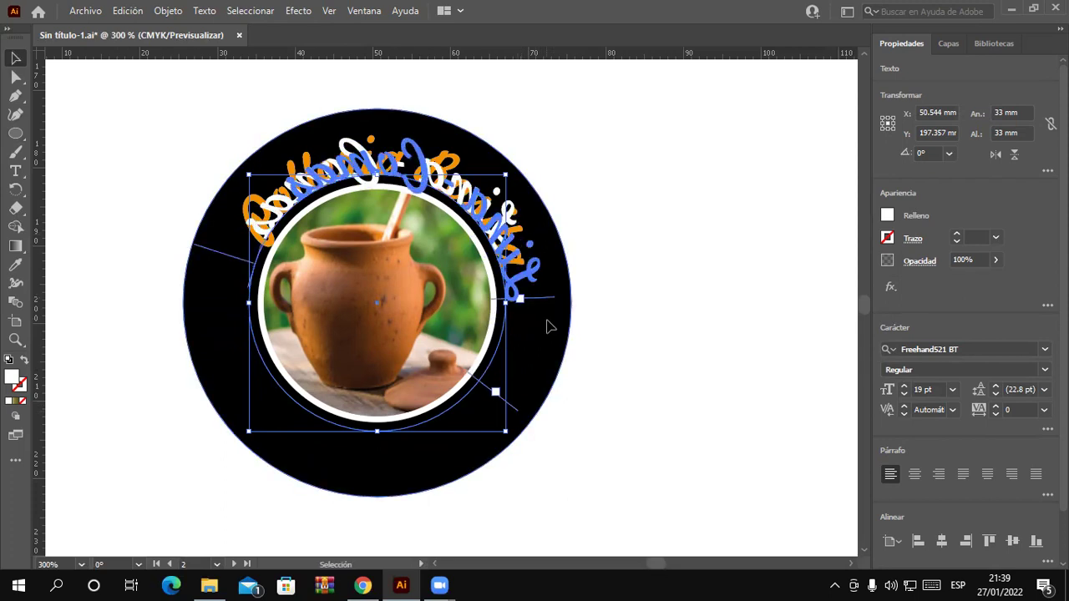
pyautogui.moveTo(513, 410)
pyautogui.mouseDown()
pyautogui.moveTo(473, 455)
pyautogui.moveTo(389, 470)
pyautogui.mouseUp()
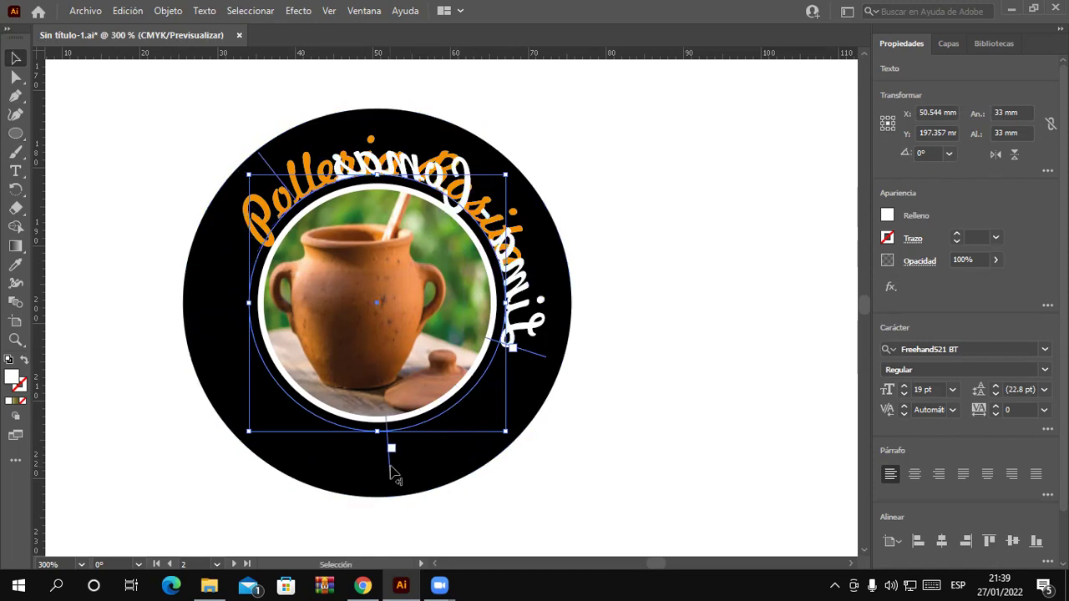
pyautogui.moveTo(543, 368); pyautogui.dragTo(430, 469)
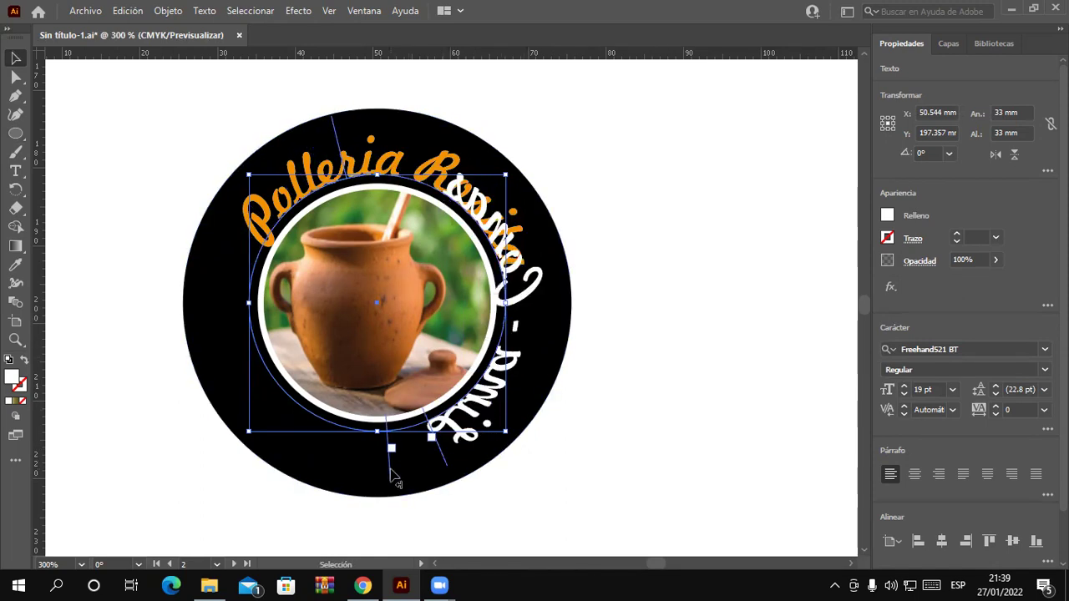
pyautogui.moveTo(387, 470)
pyautogui.mouseDown()
pyautogui.moveTo(284, 431)
pyautogui.moveTo(207, 322)
pyautogui.mouseUp()
pyautogui.moveTo(446, 465); pyautogui.dragTo(195, 370)
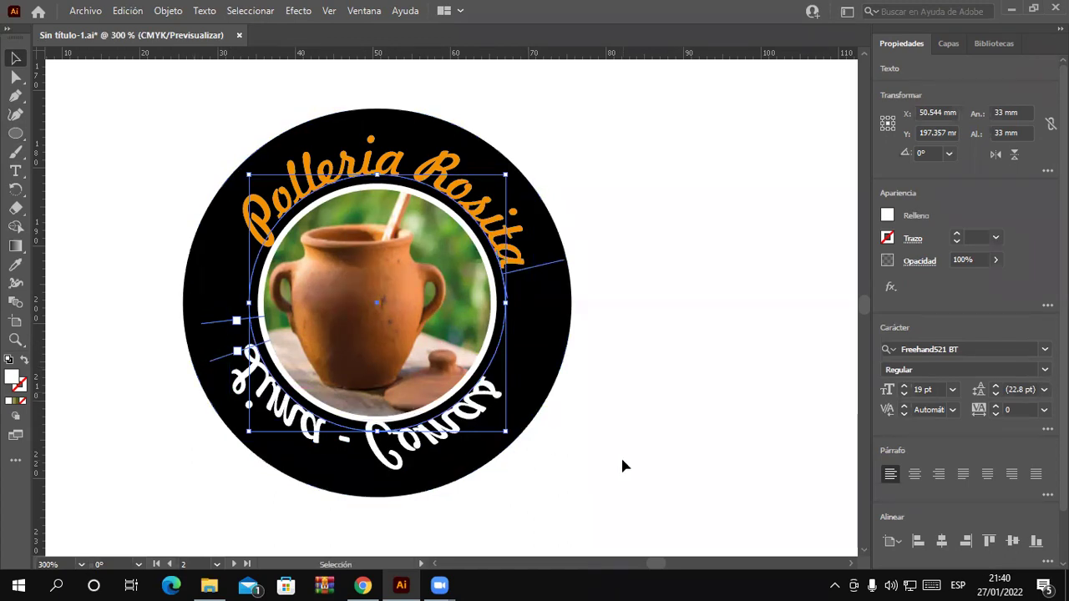
# - Try the Transform flip buttons and nudge the text along the circle
pyautogui.click(995, 154)
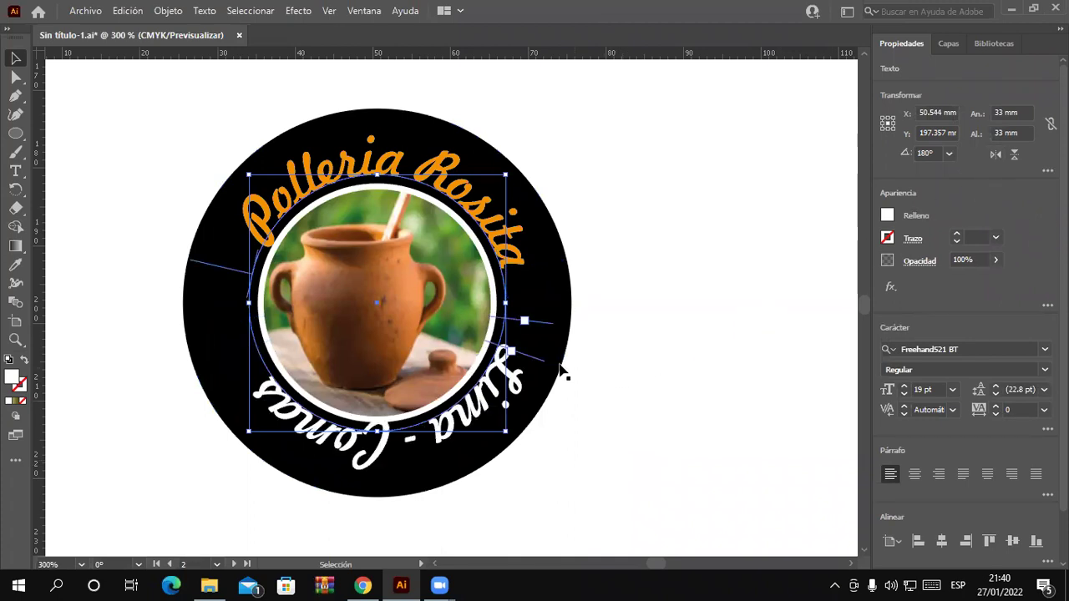
pyautogui.click(994, 155)
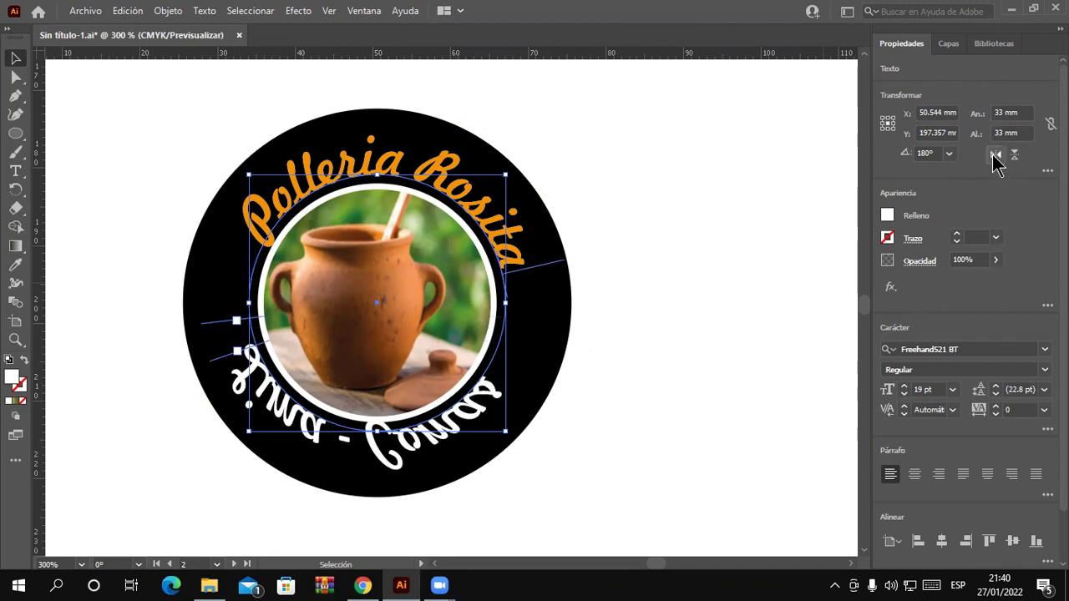
pyautogui.click(994, 156)
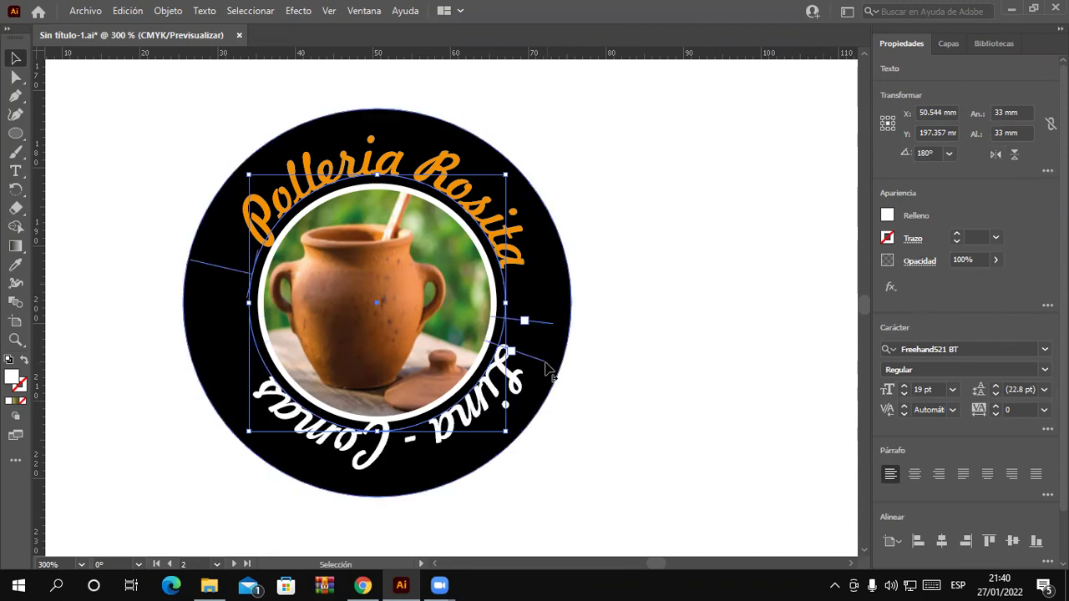
pyautogui.moveTo(544, 367)
pyautogui.mouseDown()
pyautogui.moveTo(541, 384)
pyautogui.moveTo(571, 415)
pyautogui.mouseUp()
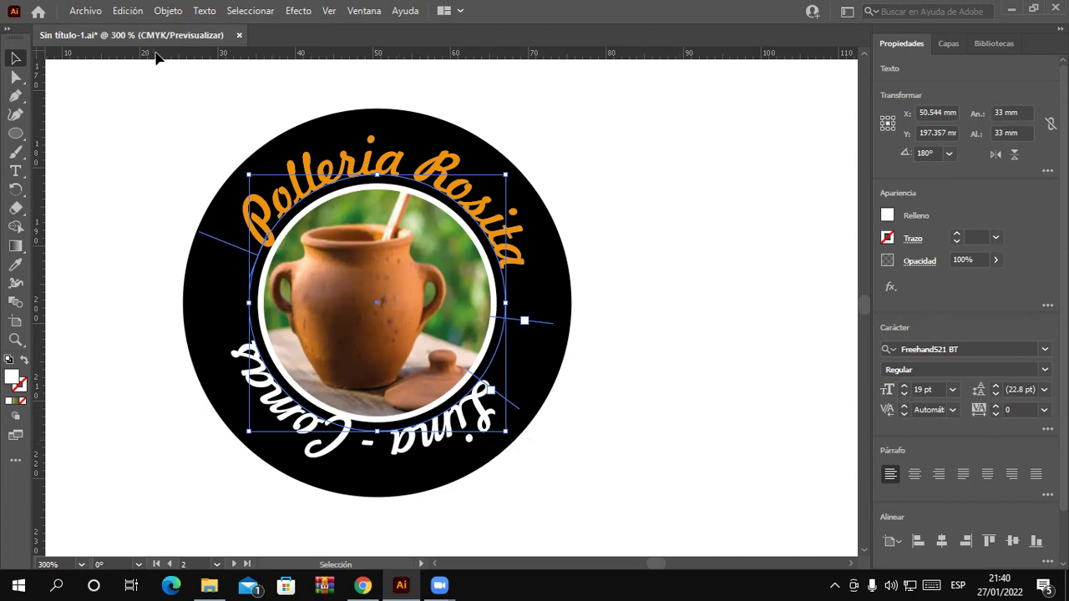
# - Select the 'Lima - Comas' text and bring up Type on a Path Options
pyautogui.click(204, 11)
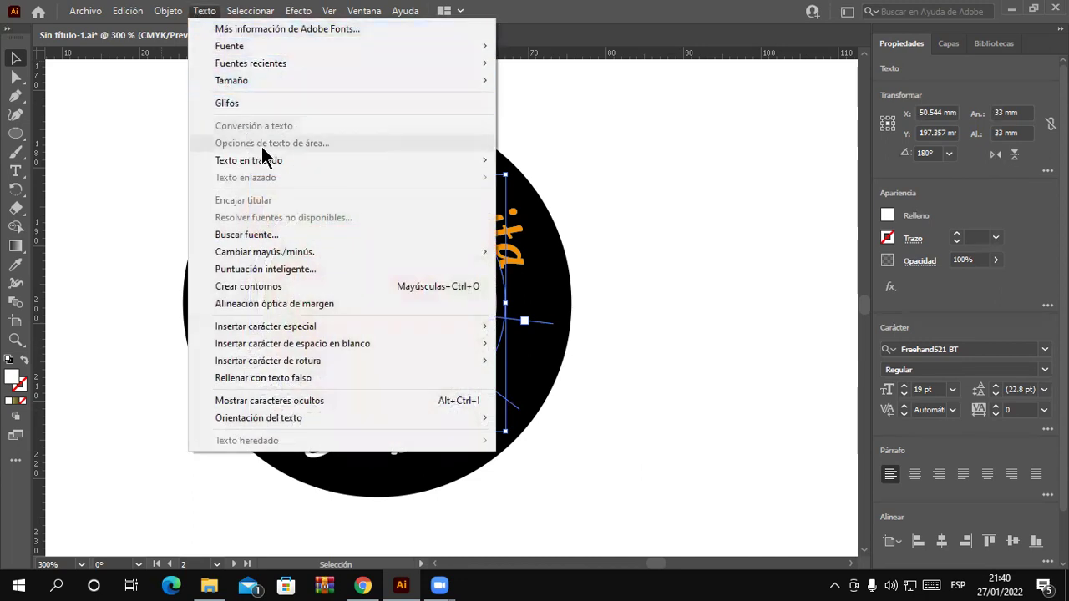
pyautogui.moveTo(249, 160)
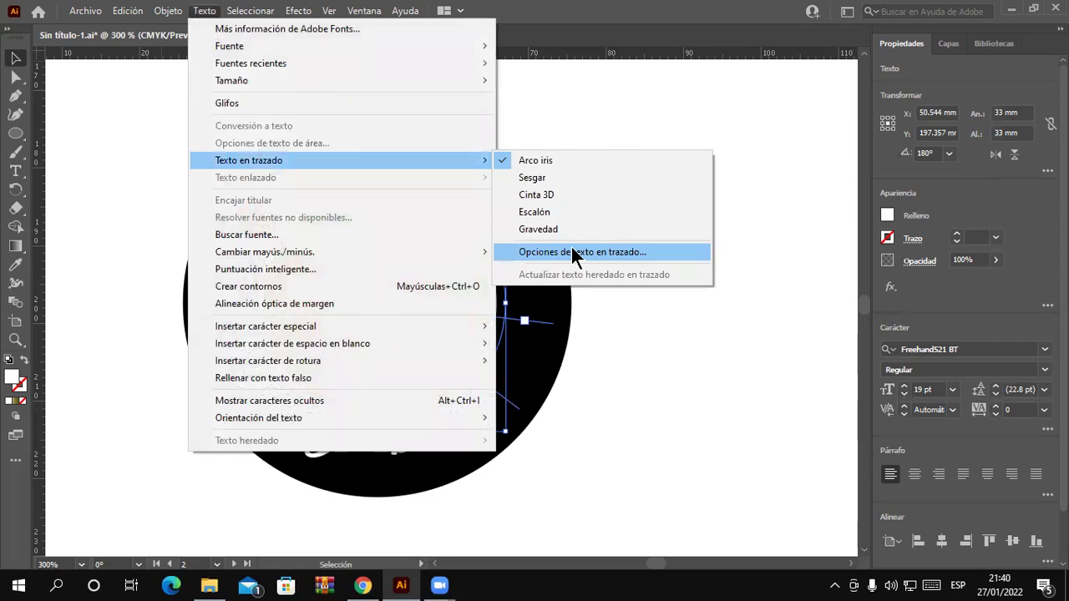
pyautogui.click(646, 357)
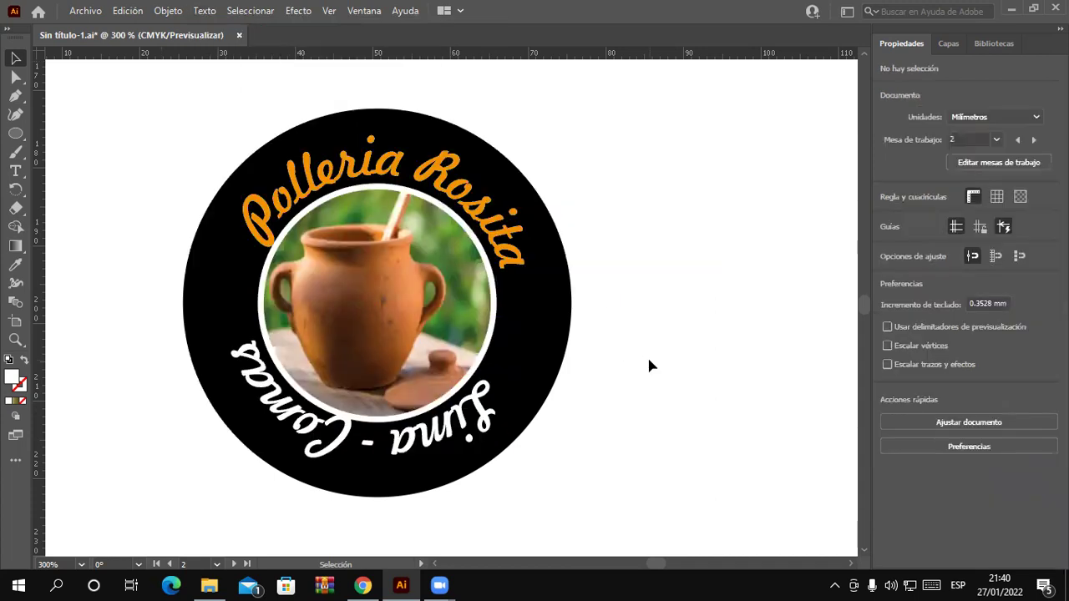
pyautogui.click(497, 408)
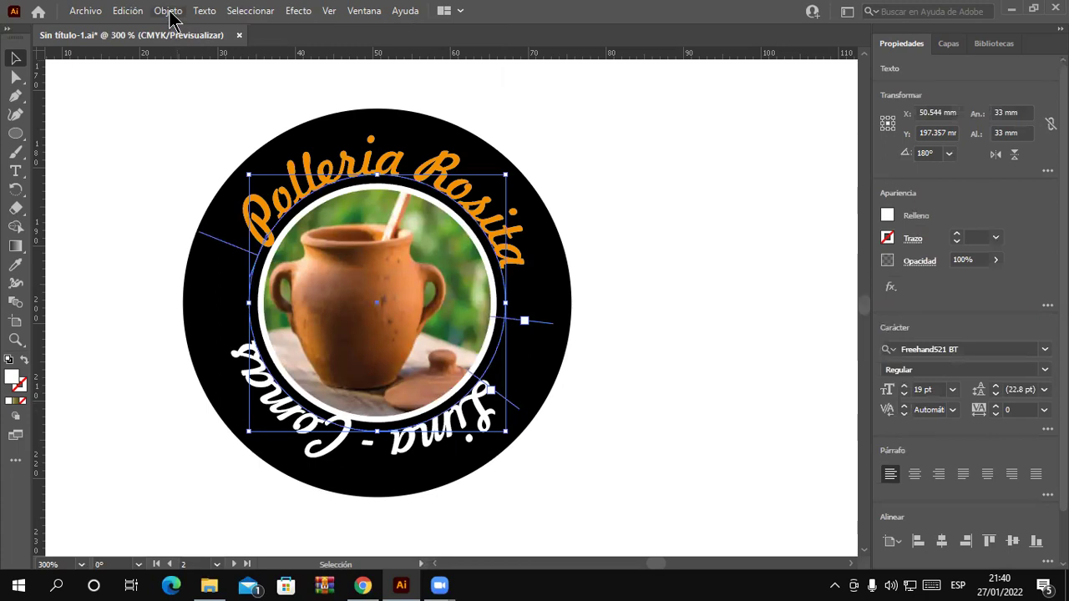
pyautogui.click(203, 11)
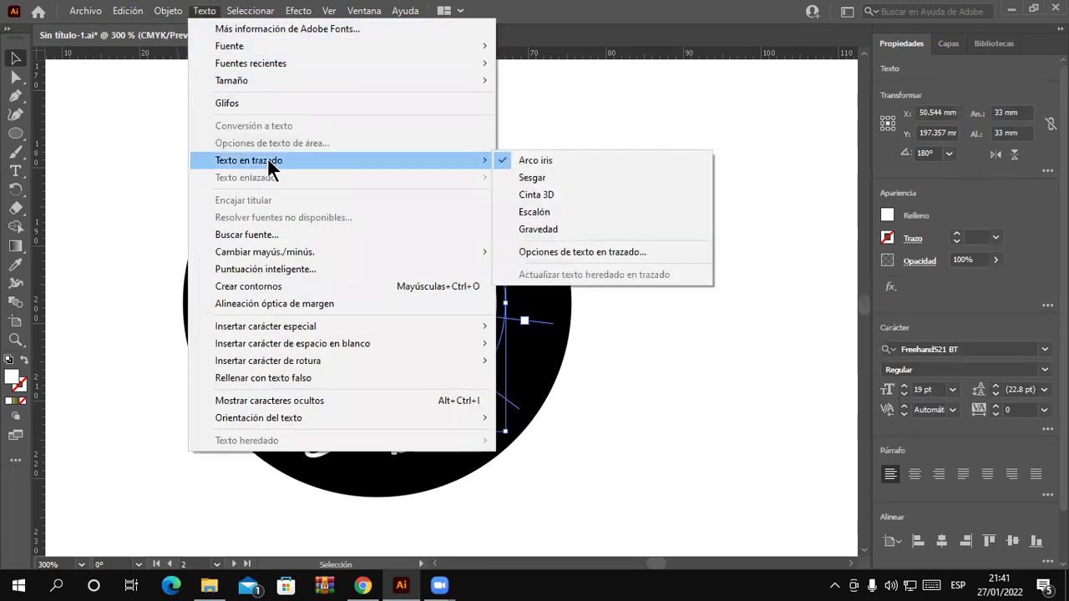
pyautogui.click(574, 255)
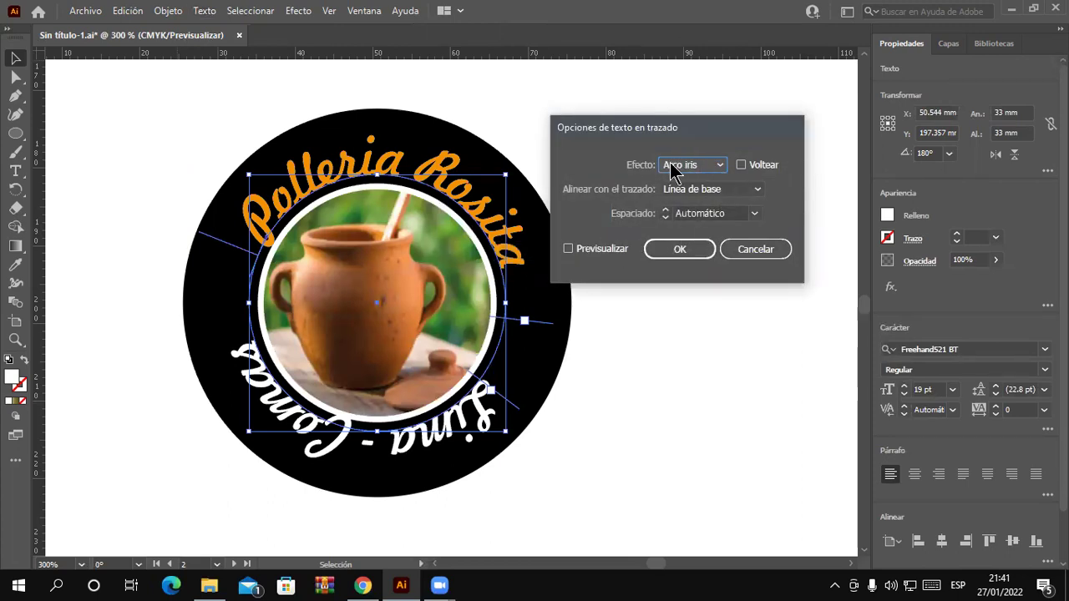
# - Keep the Rainbow effect, enable Flip and turn on Preview
pyautogui.click(722, 168)
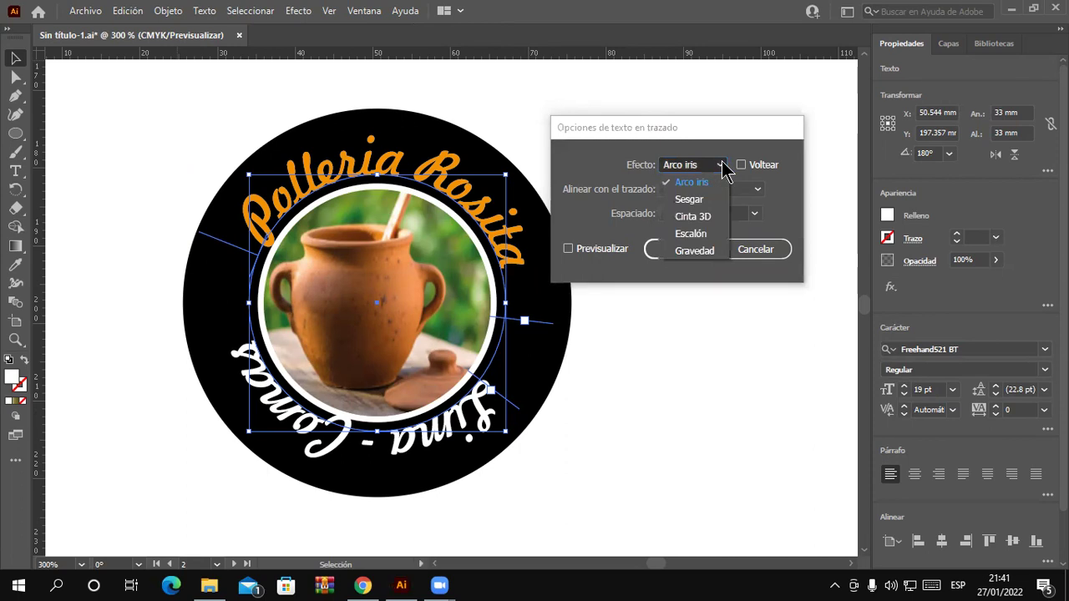
pyautogui.click(723, 170)
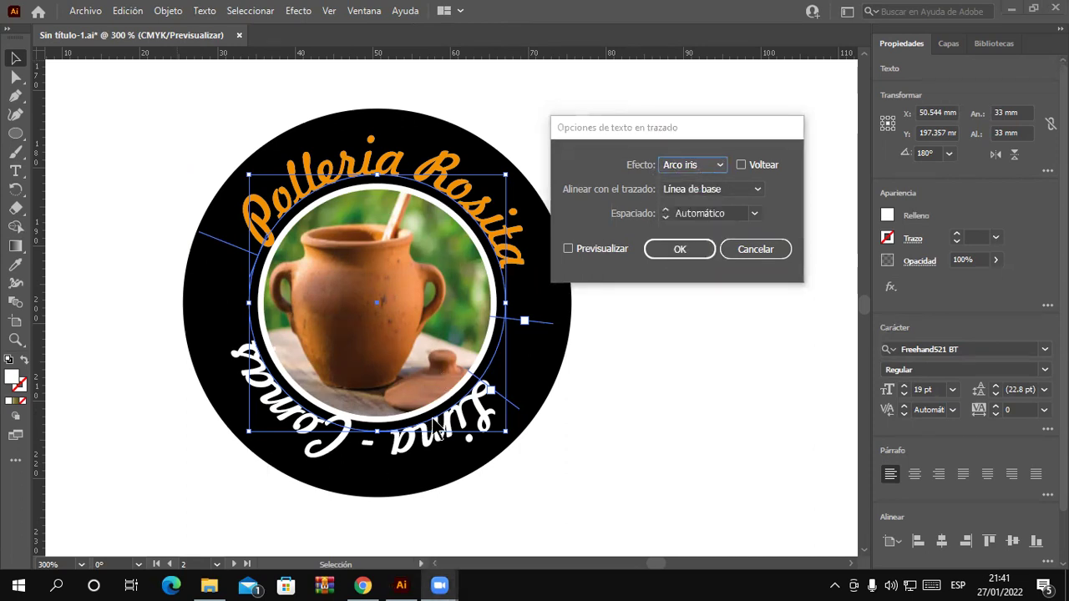
pyautogui.click(741, 165)
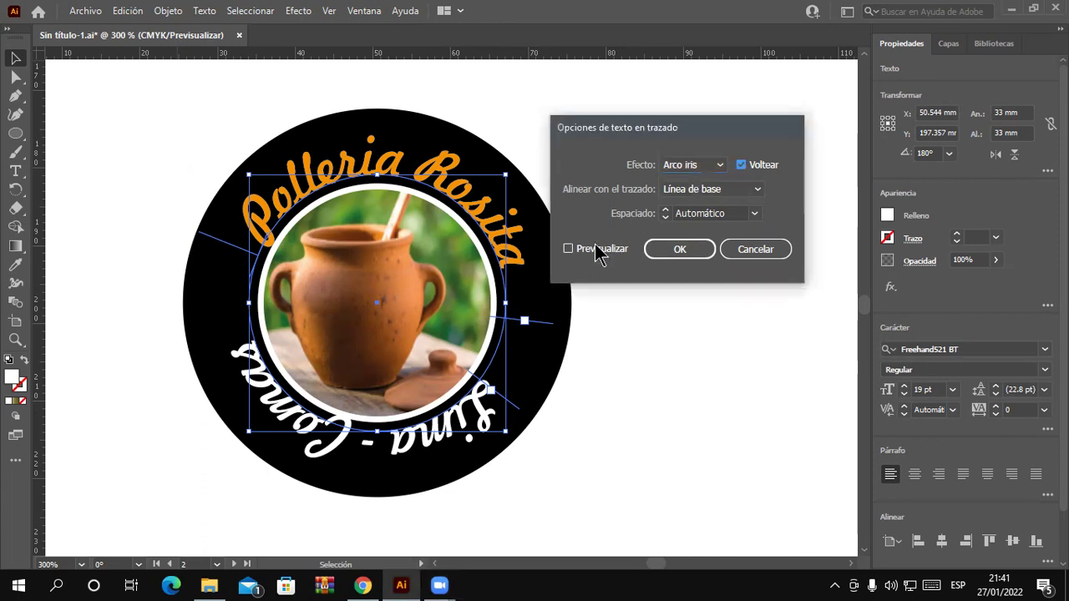
pyautogui.click(569, 249)
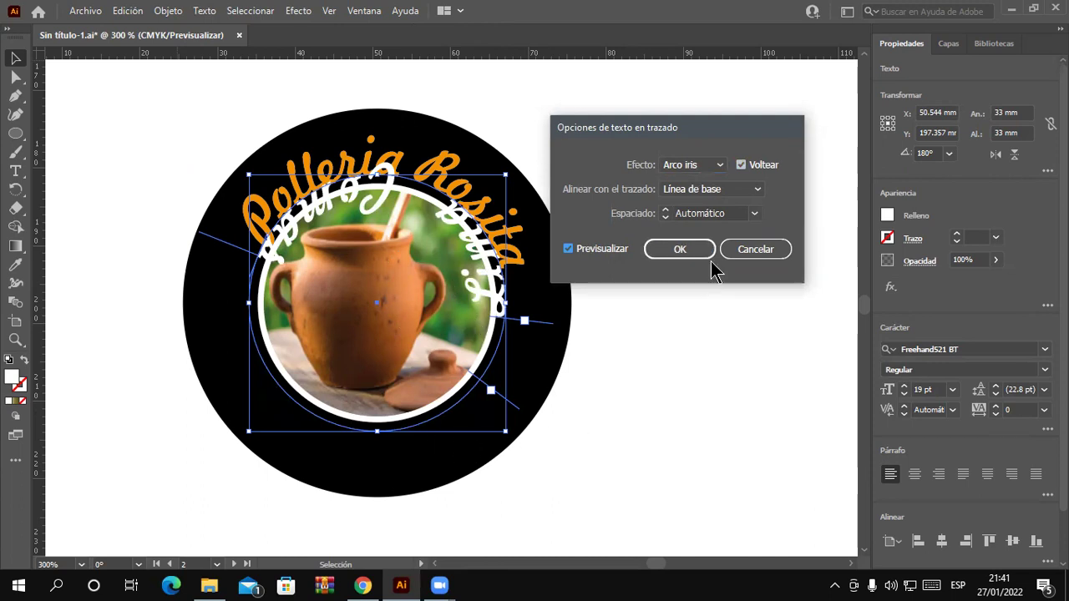
# - Try each Align to Path option, settling on Ascender
pyautogui.click(755, 191)
pyautogui.click(737, 207)
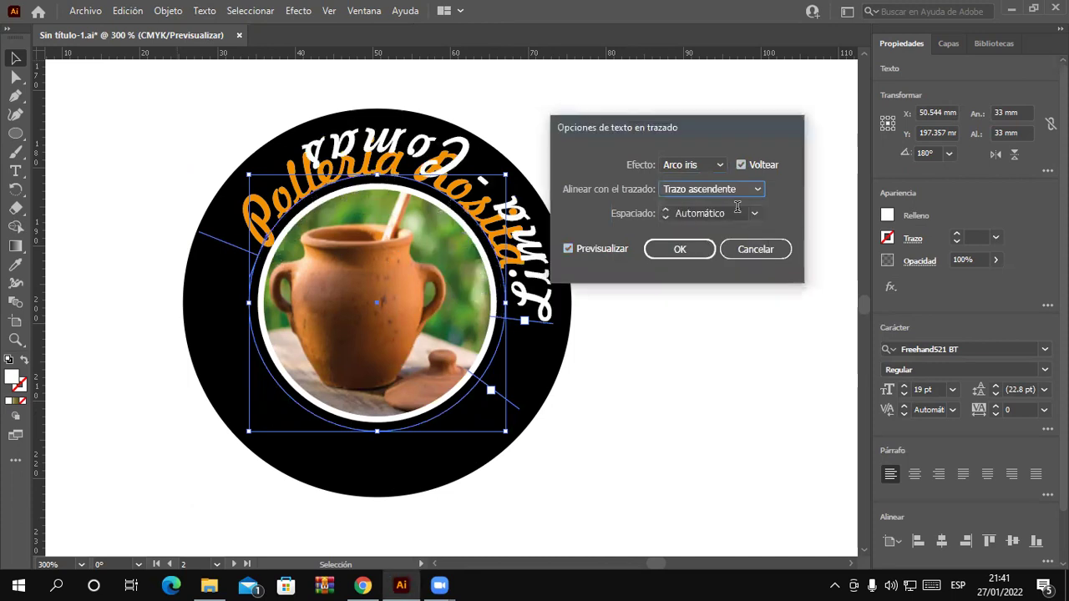
pyautogui.click(757, 191)
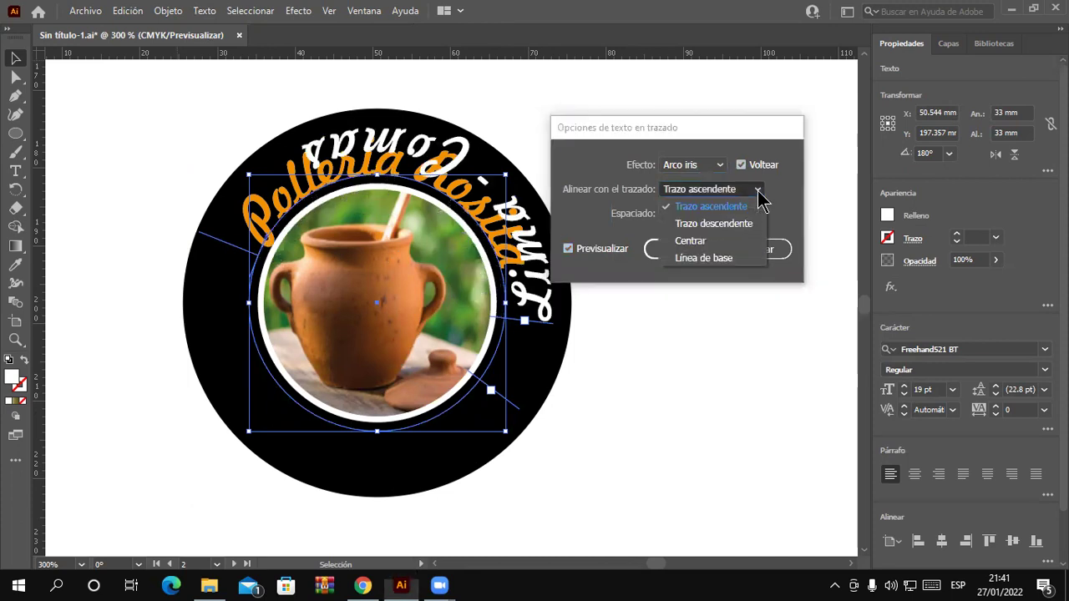
pyautogui.click(736, 224)
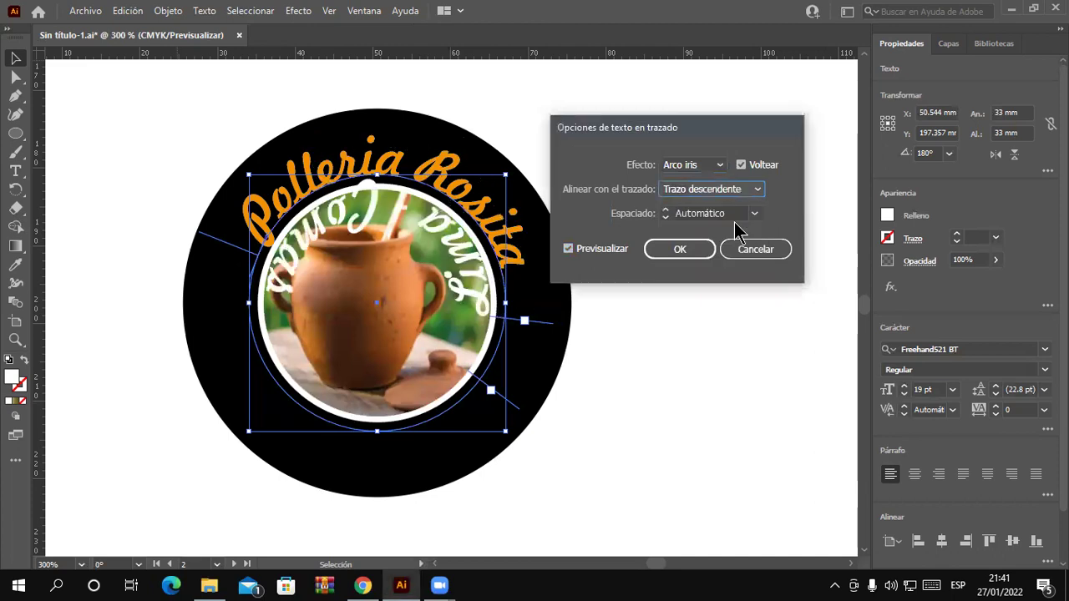
pyautogui.click(757, 207)
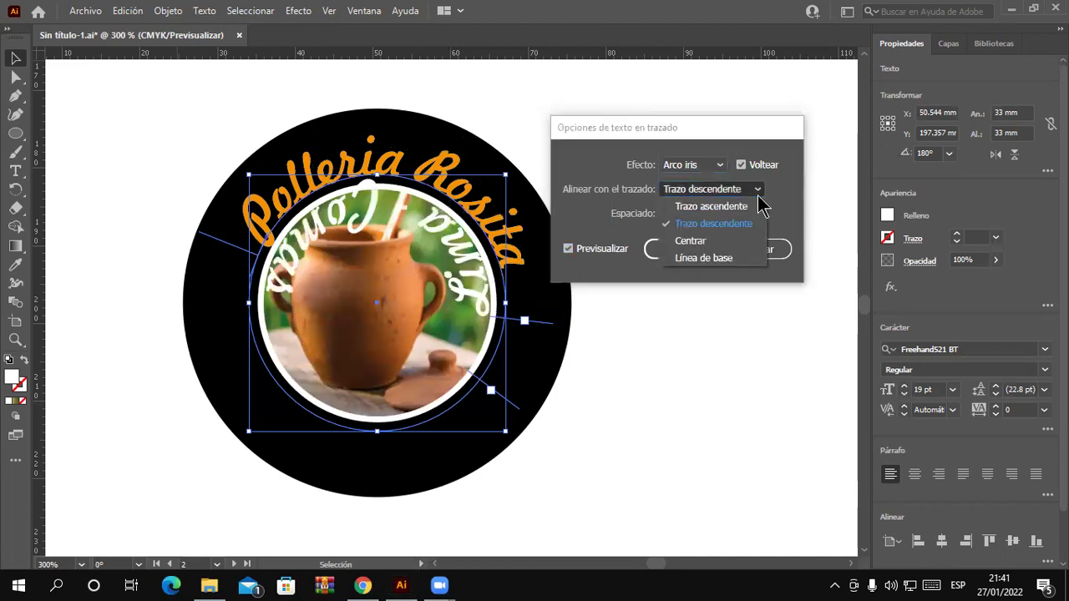
pyautogui.click(719, 240)
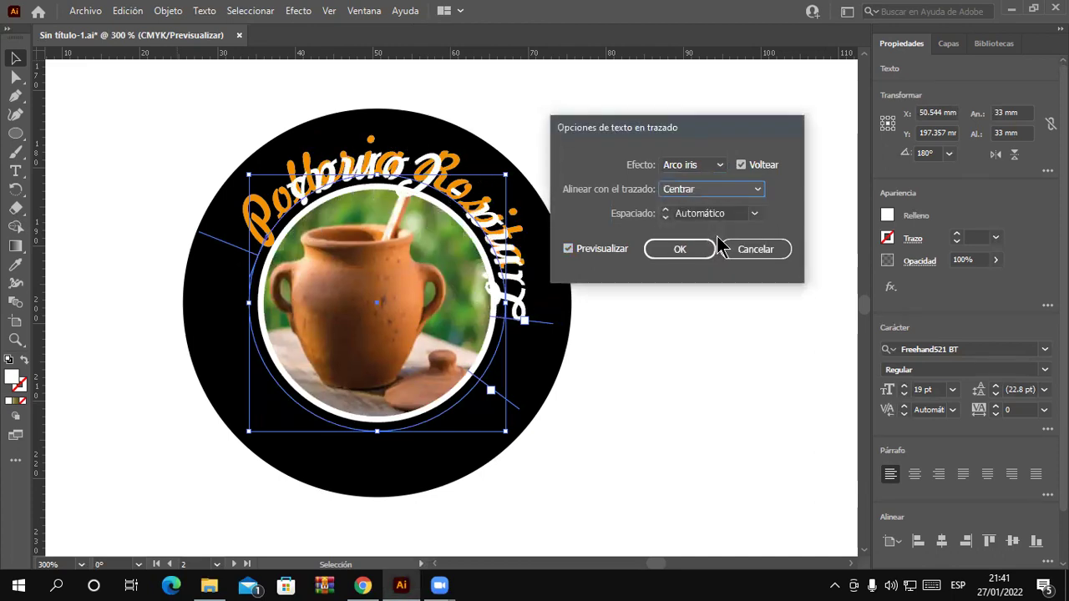
pyautogui.click(760, 191)
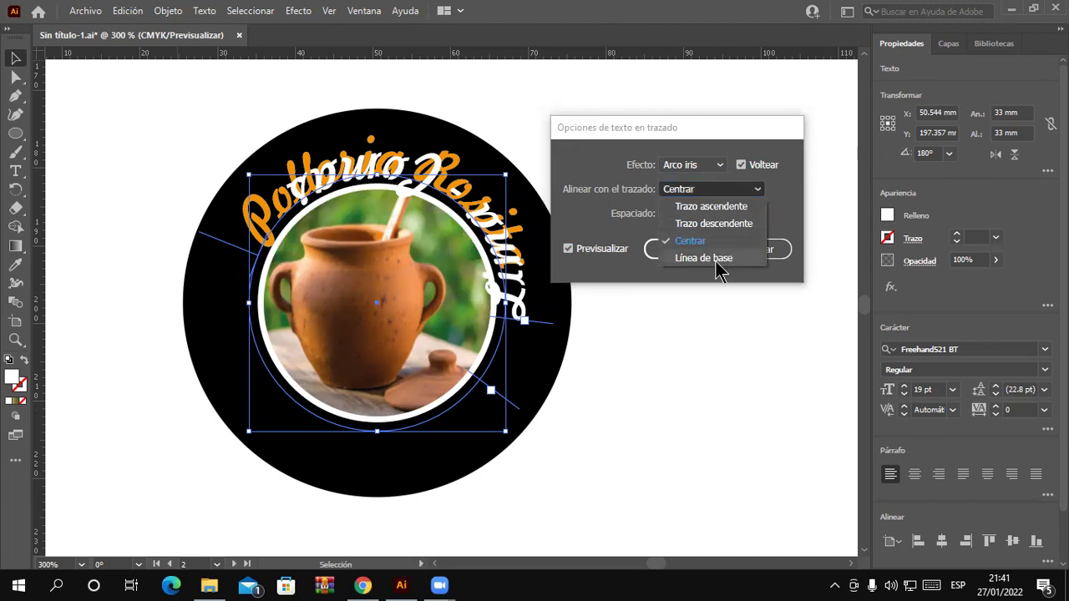
pyautogui.click(710, 258)
pyautogui.click(755, 214)
pyautogui.click(754, 210)
pyautogui.click(756, 190)
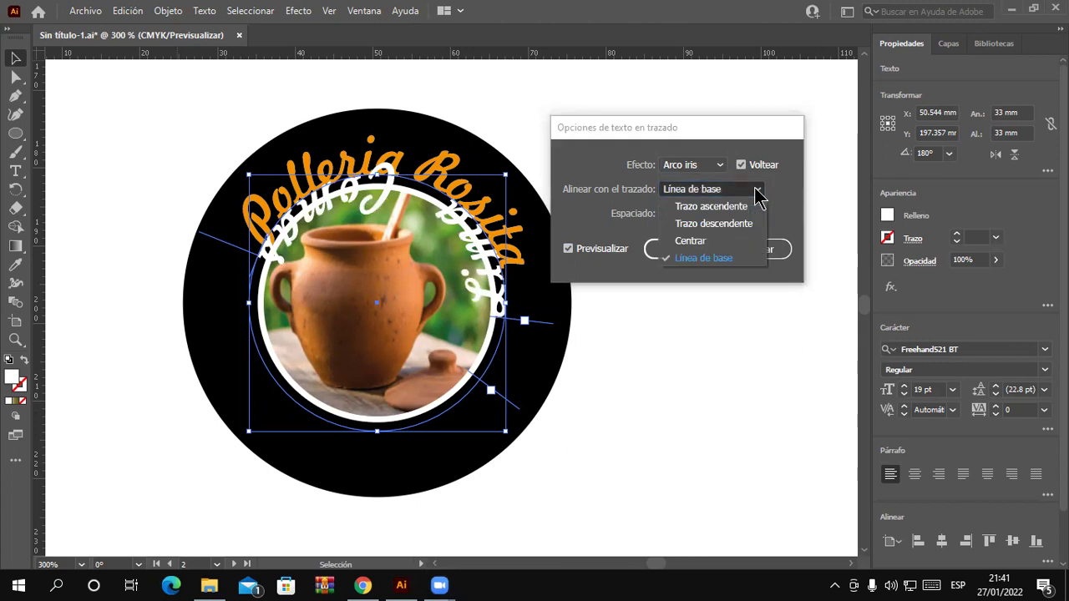
pyautogui.click(743, 208)
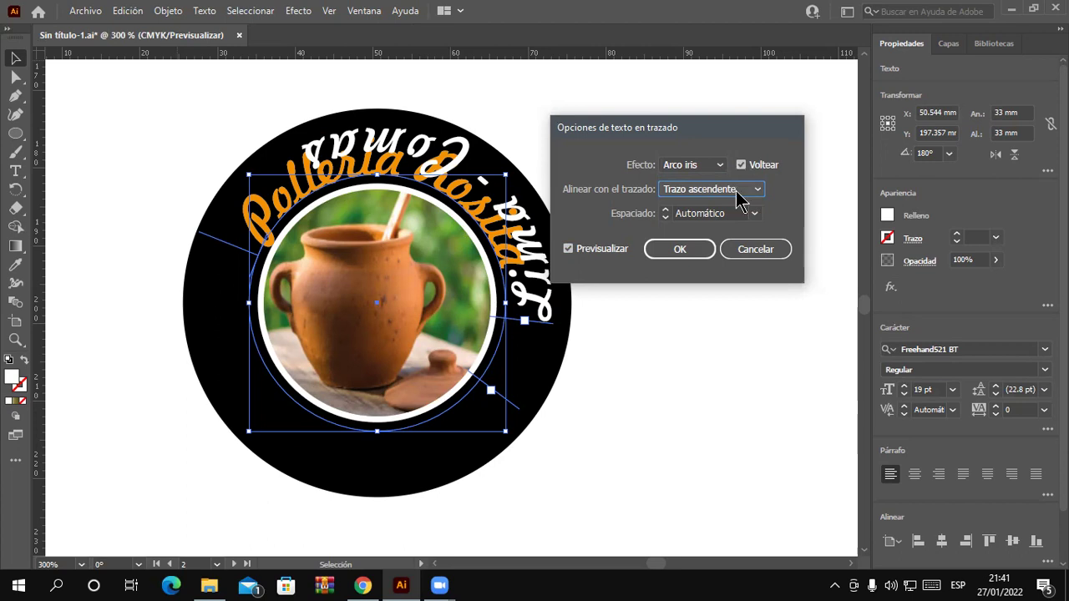
# - Apply the path options and slide 'Lima - Comas' upright along the ring's bottom
pyautogui.click(680, 251)
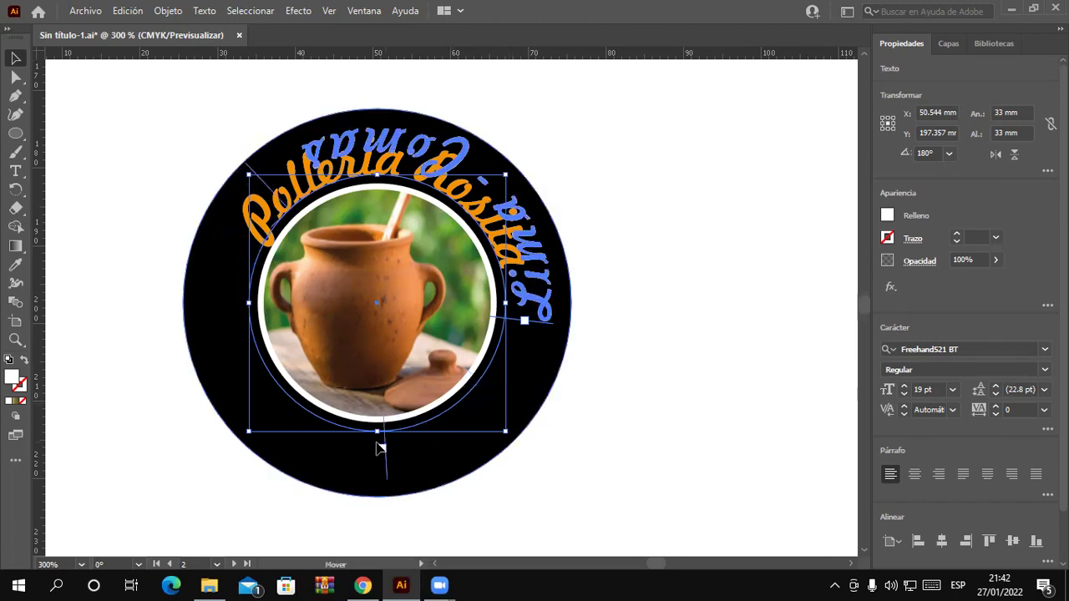
pyautogui.moveTo(378, 448); pyautogui.dragTo(368, 449)
pyautogui.moveTo(541, 345); pyautogui.dragTo(379, 474)
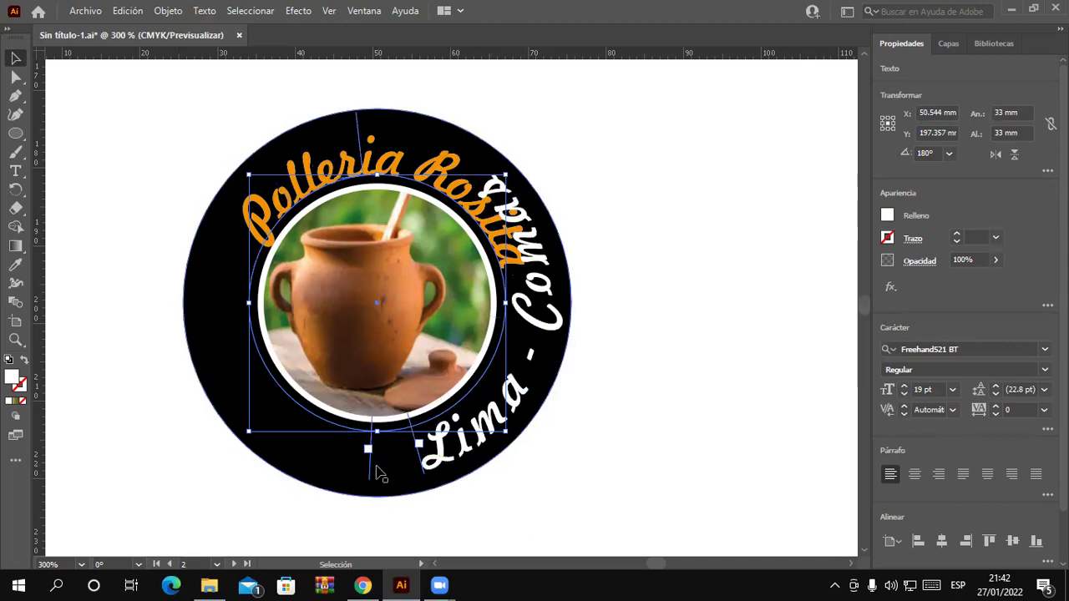
pyautogui.moveTo(362, 470); pyautogui.dragTo(215, 340)
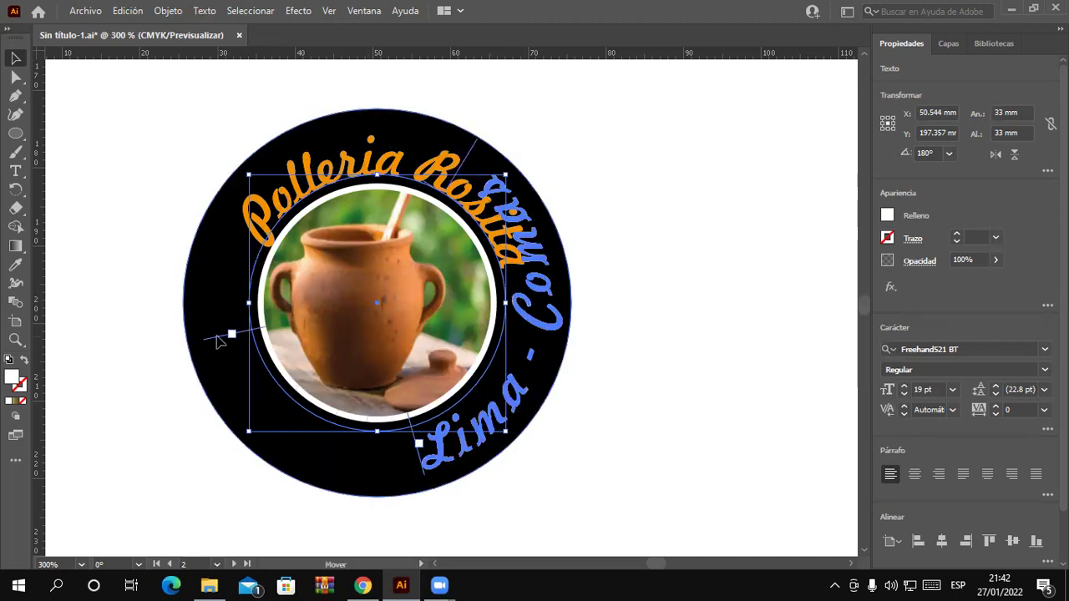
pyautogui.moveTo(420, 466); pyautogui.dragTo(229, 372)
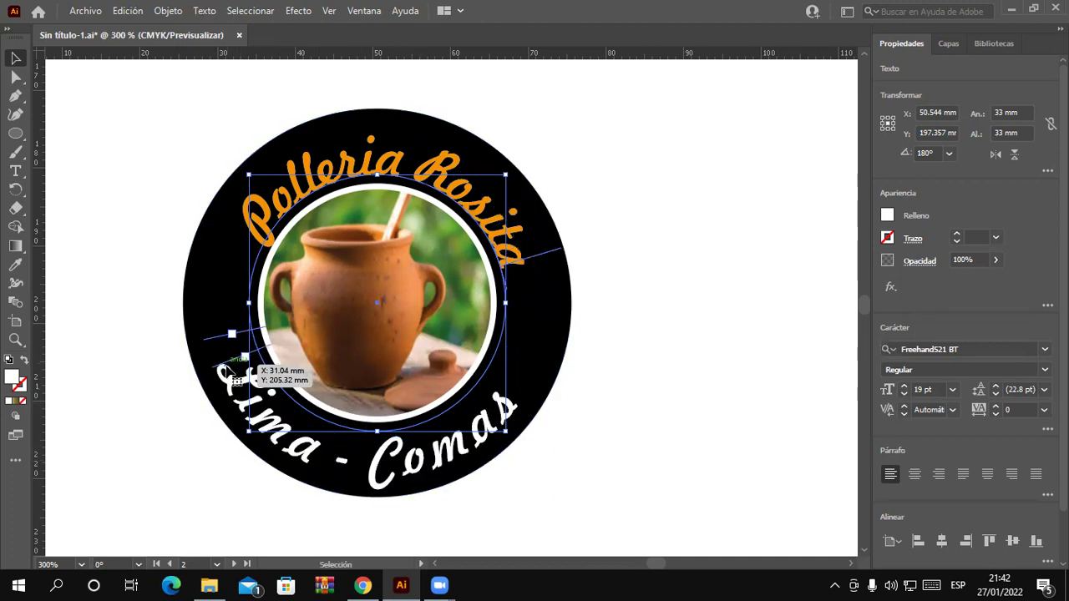
pyautogui.moveTo(227, 369)
pyautogui.mouseDown()
pyautogui.moveTo(210, 318)
pyautogui.moveTo(248, 392)
pyautogui.mouseUp()
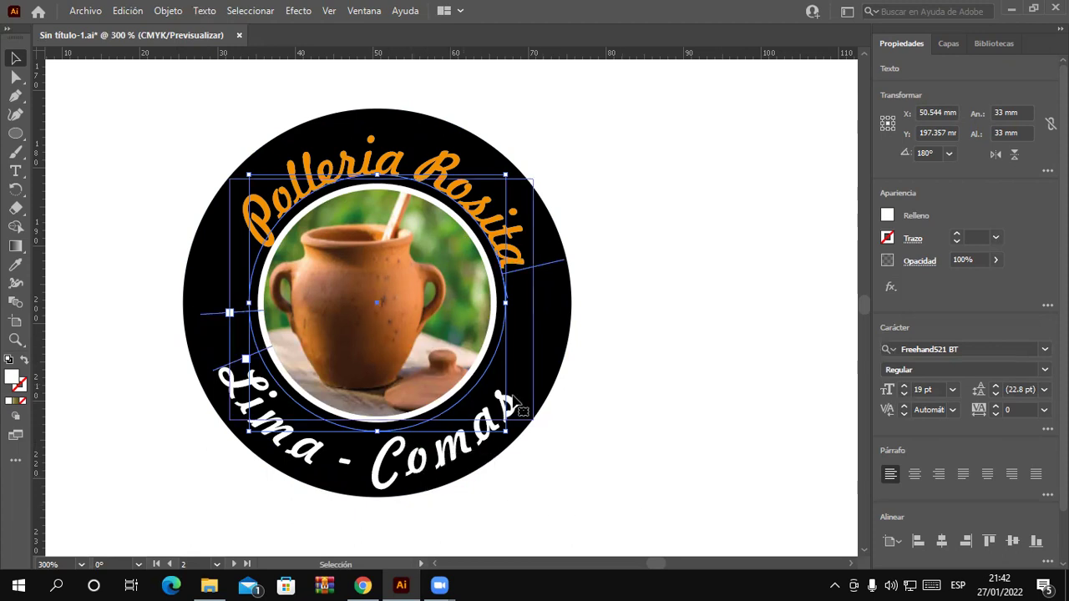
# - Resize the 'Lima - Comas' path to 30 mm wide and rotate it slightly
pyautogui.doubleClick(998, 113)
pyautogui.write('330')
pyautogui.press('Delete')
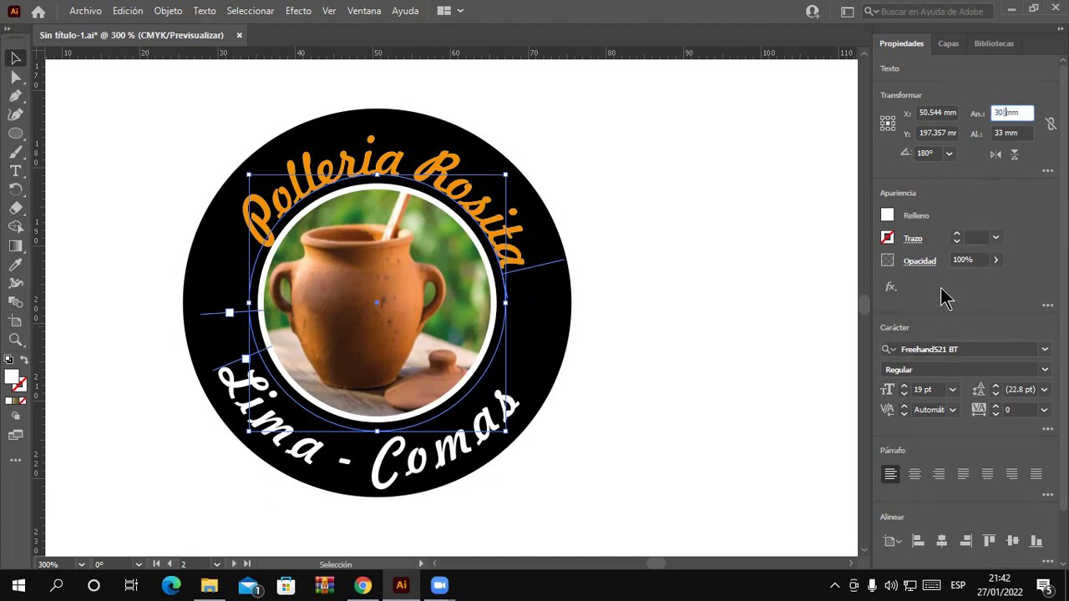
pyautogui.press('Tab')
pyautogui.write('30')
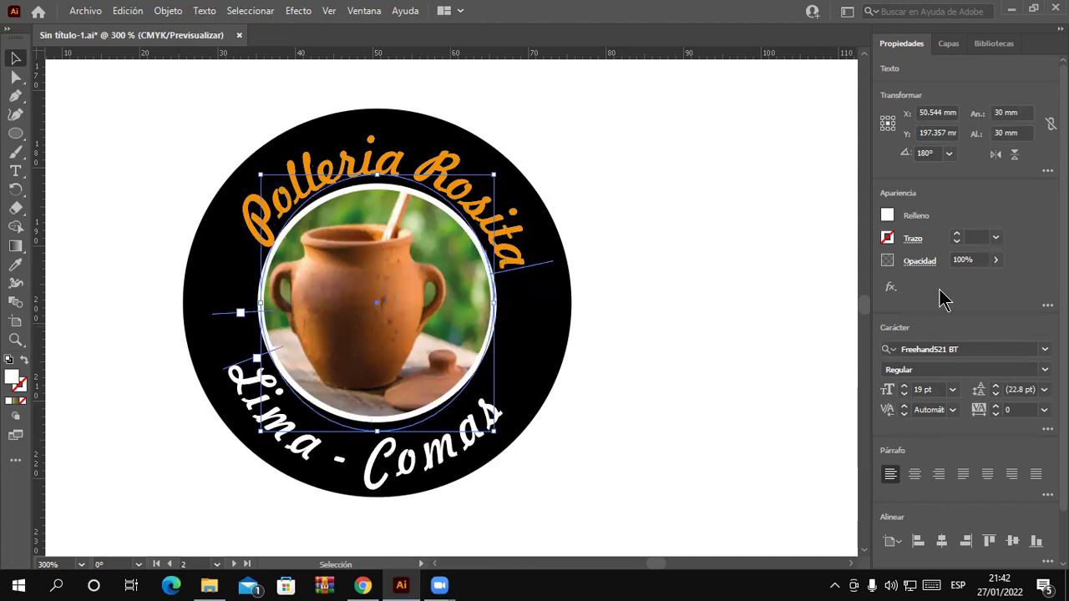
pyautogui.press('Return')
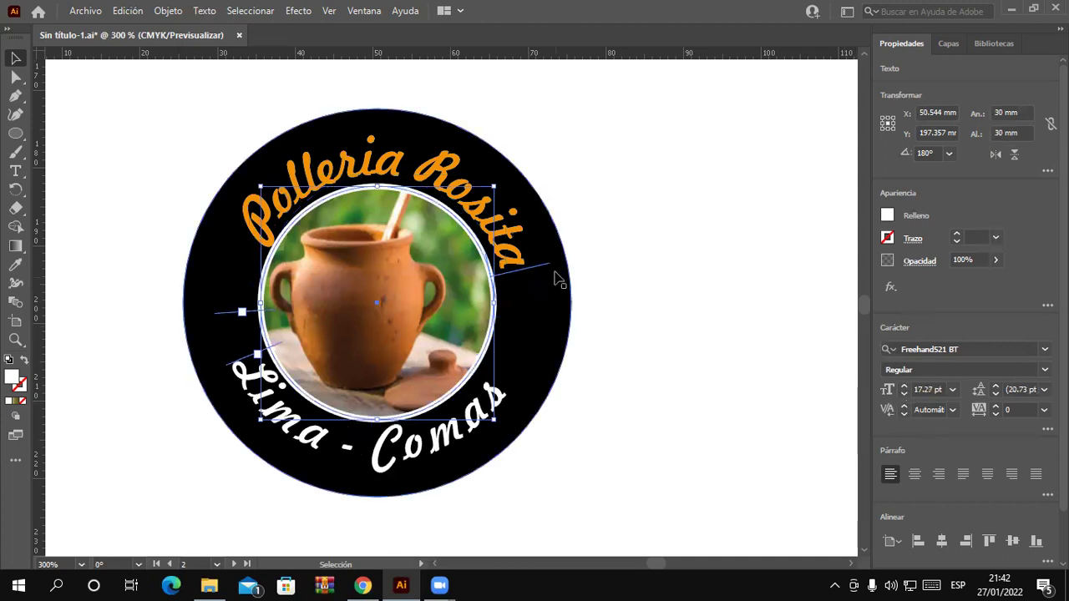
pyautogui.moveTo(547, 272); pyautogui.dragTo(544, 253)
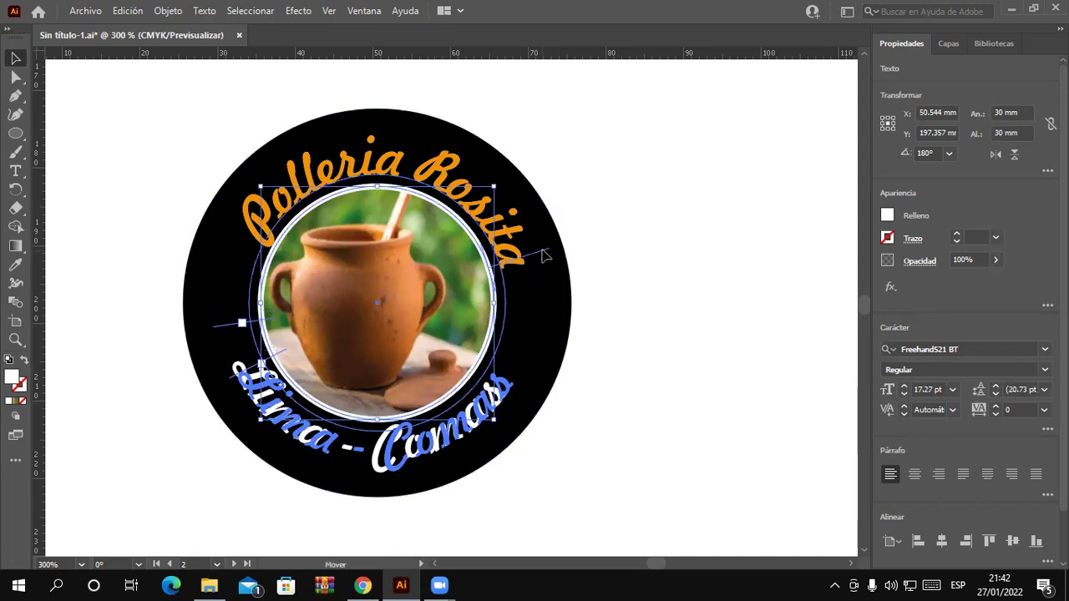
pyautogui.click(739, 398)
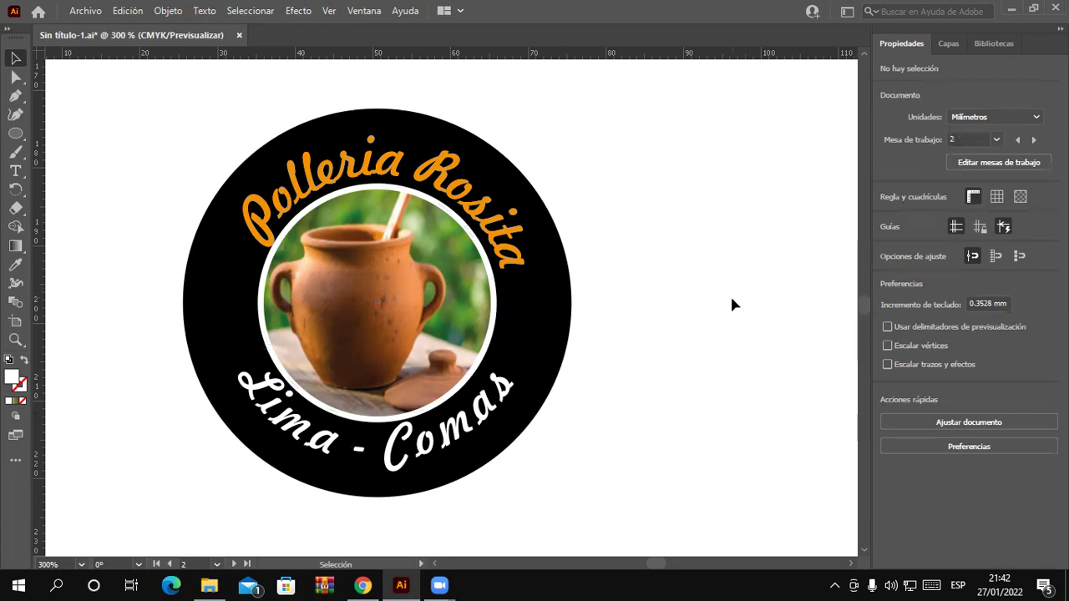
# - Zoom out and move the whole badge to the flyer's top-right corner beside 'Rosita'
pyautogui.hotkey('ctrl', '-')
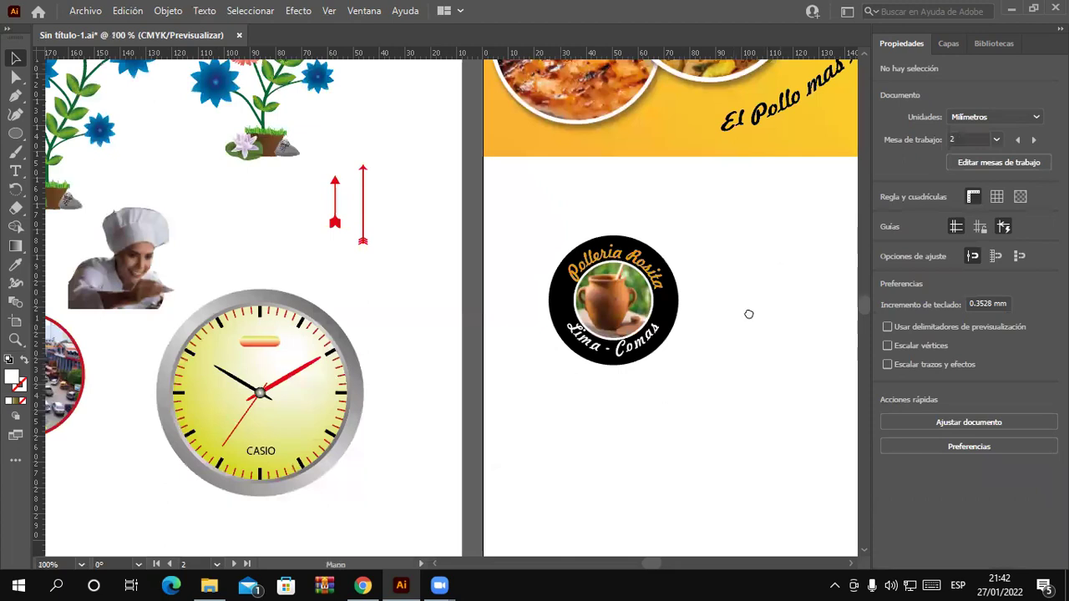
pyautogui.hotkey('ctrl', '-')
pyautogui.hotkey('ctrl', '-')
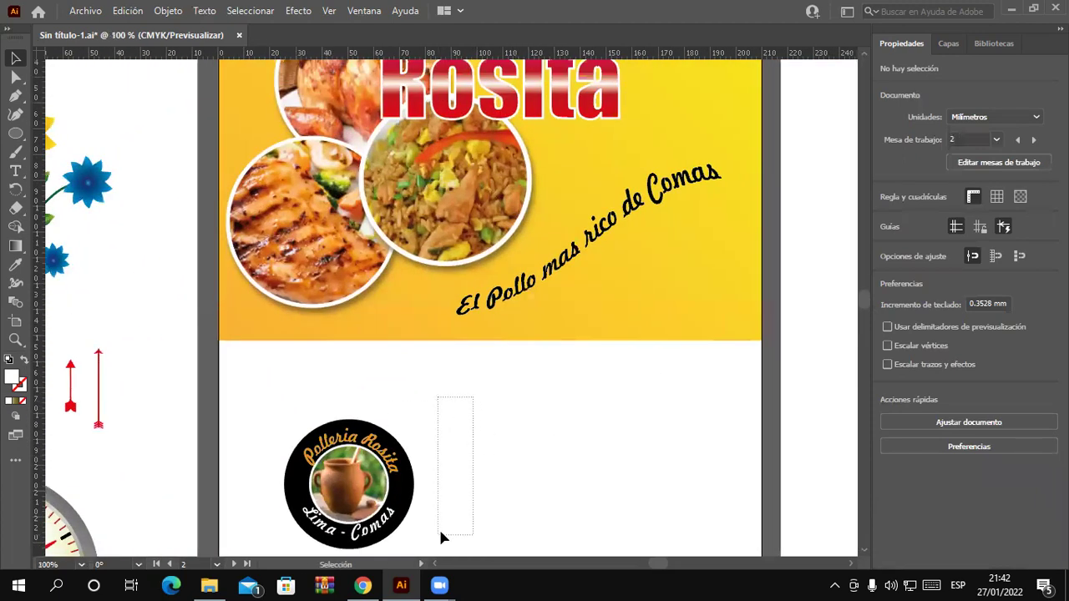
pyautogui.moveTo(441, 536); pyautogui.dragTo(238, 541)
pyautogui.press('a')
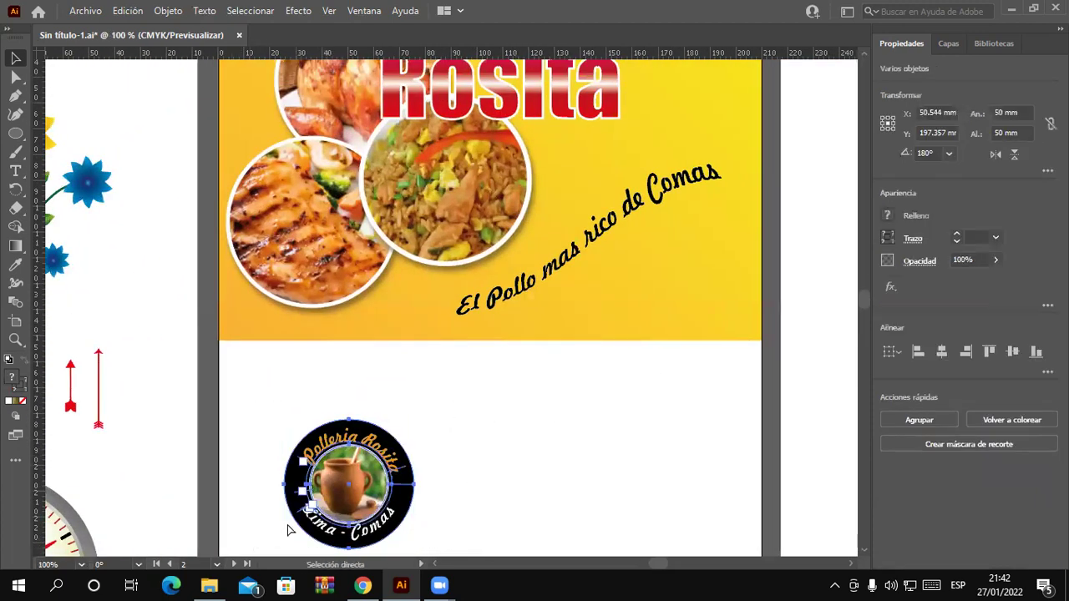
pyautogui.press('v')
pyautogui.moveTo(350, 488)
pyautogui.mouseDown()
pyautogui.moveTo(713, 205)
pyautogui.moveTo(708, 186)
pyautogui.mouseUp()
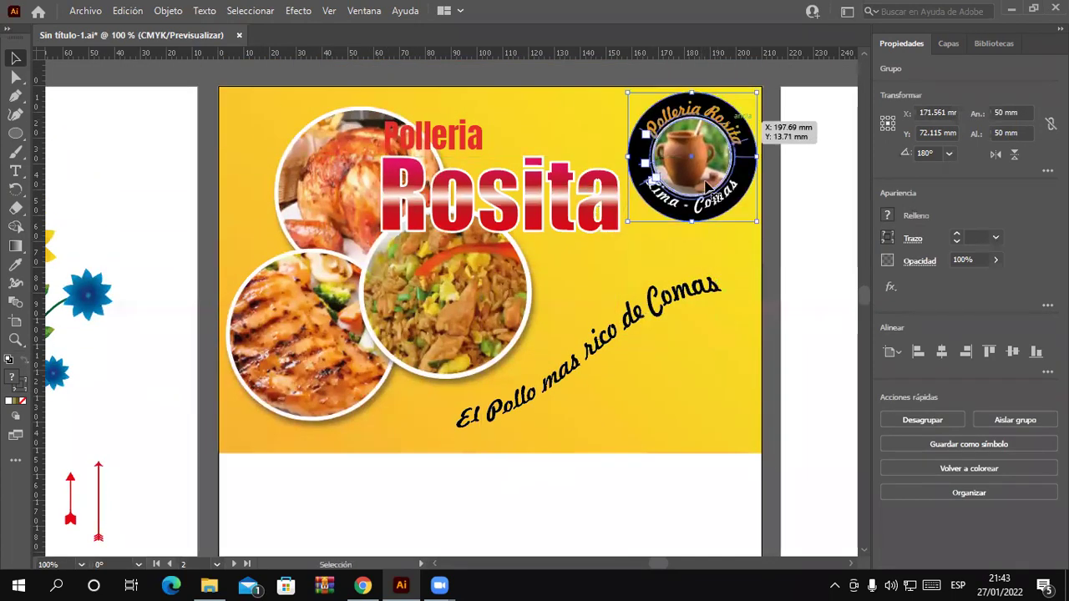
pyautogui.click(661, 481)
pyautogui.scroll(-1, 662, 479)
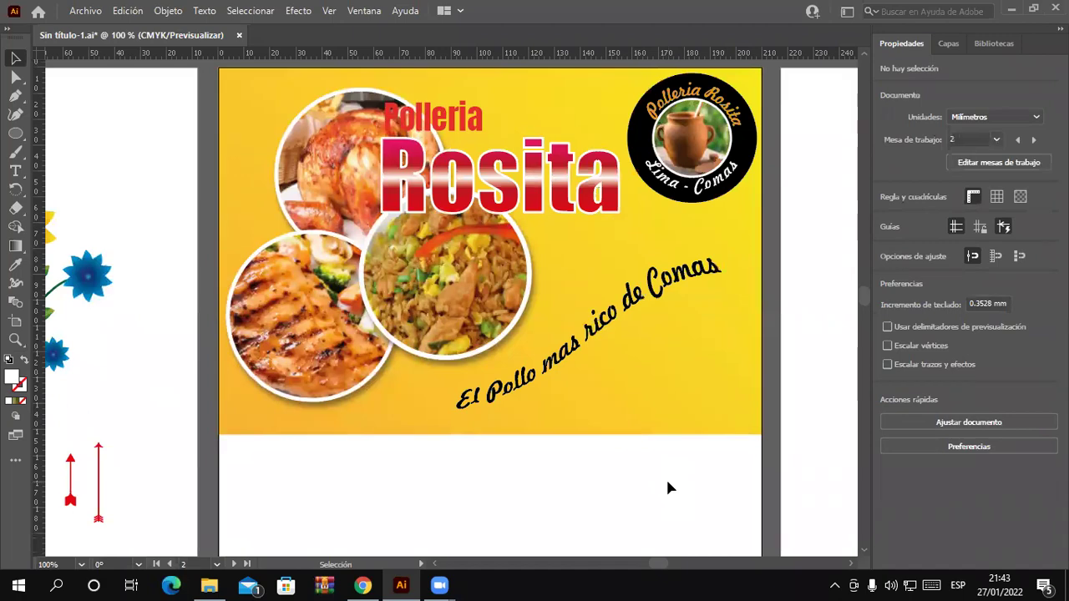